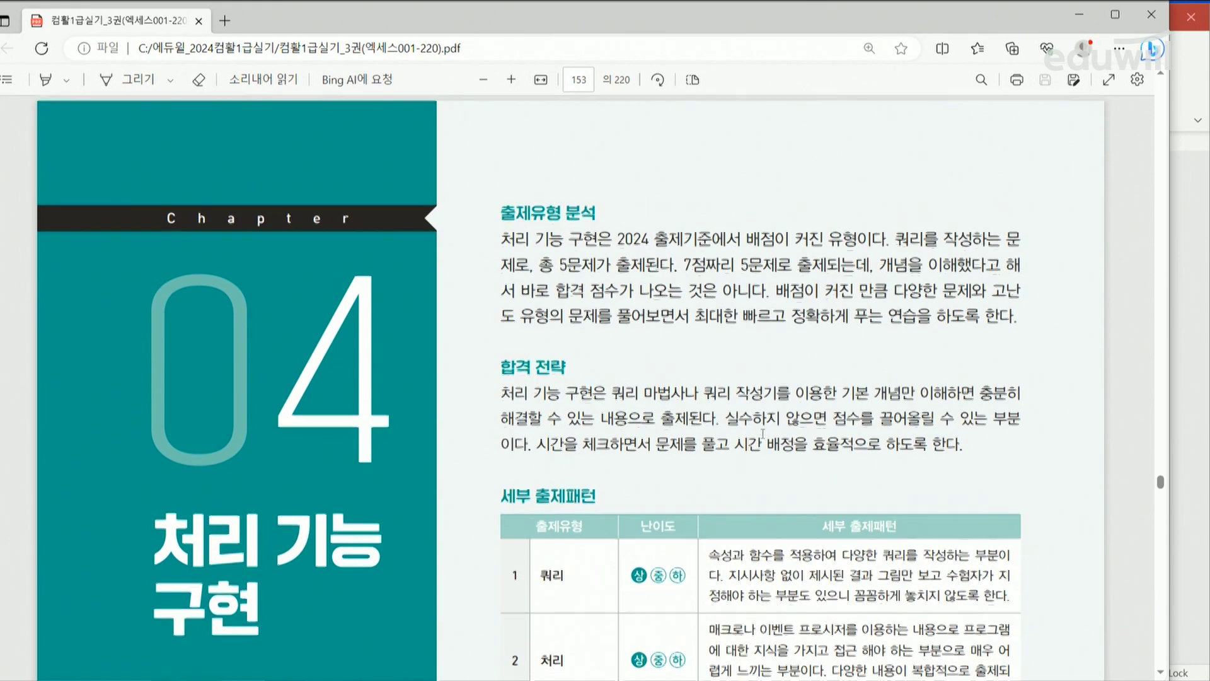
Step: Read through the Chapter 04 처리 기능 구현 introduction and the 쿼리 section's concept, functions and query types in the PDF
scroll(762, 433, "down", 3)
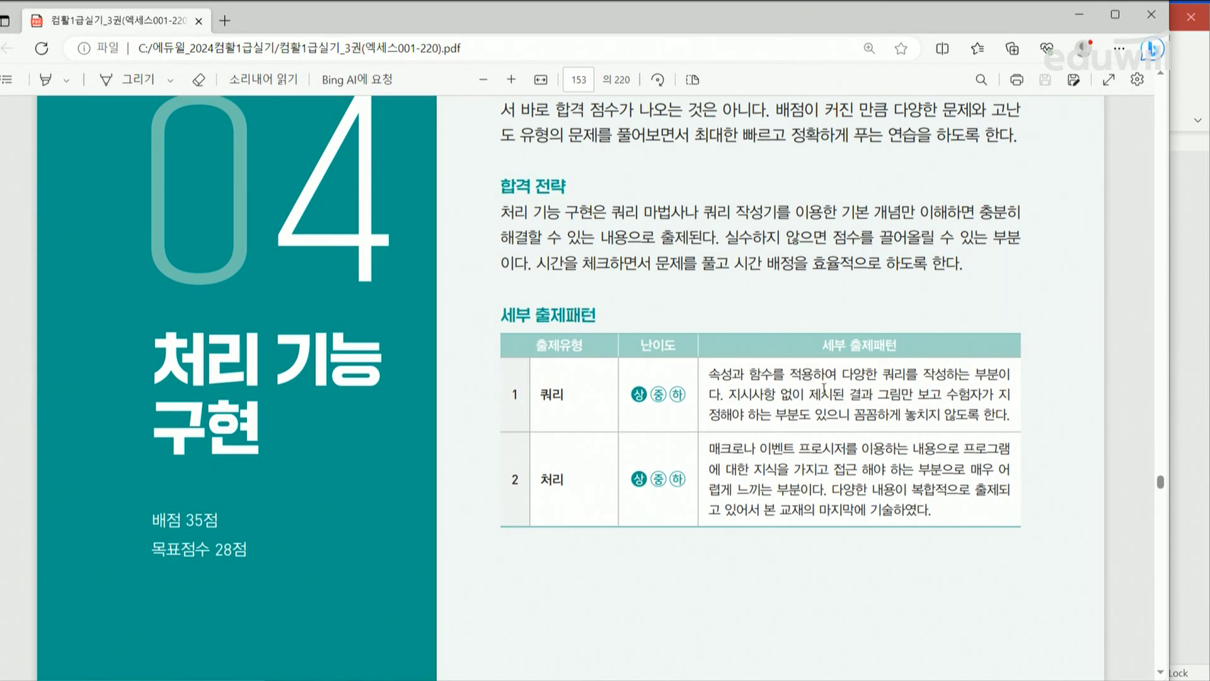
scroll(742, 364, "down", 15)
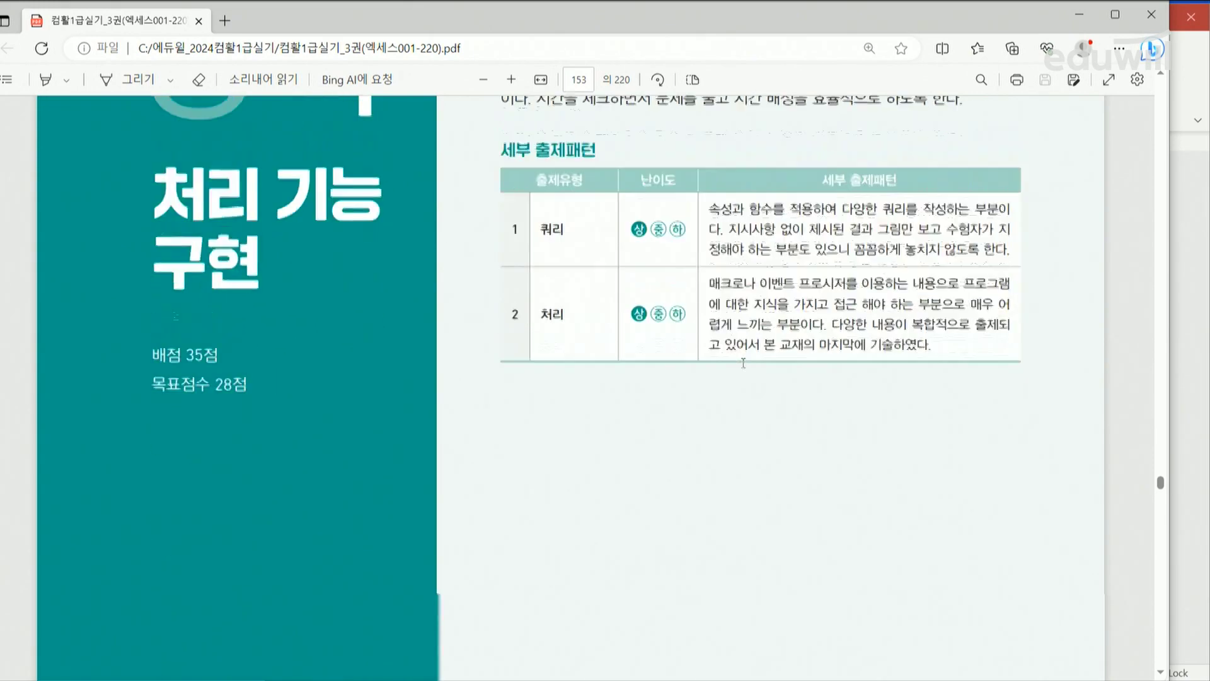
scroll(742, 369, "down", 12)
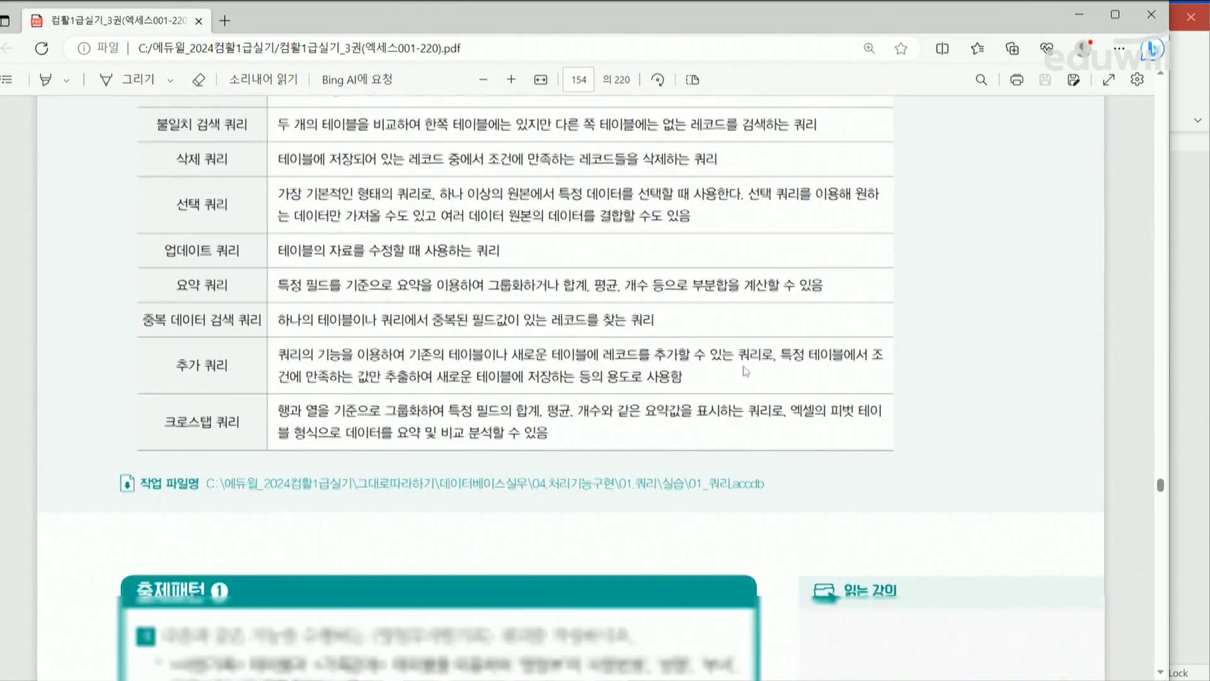
scroll(746, 364, "down", 6)
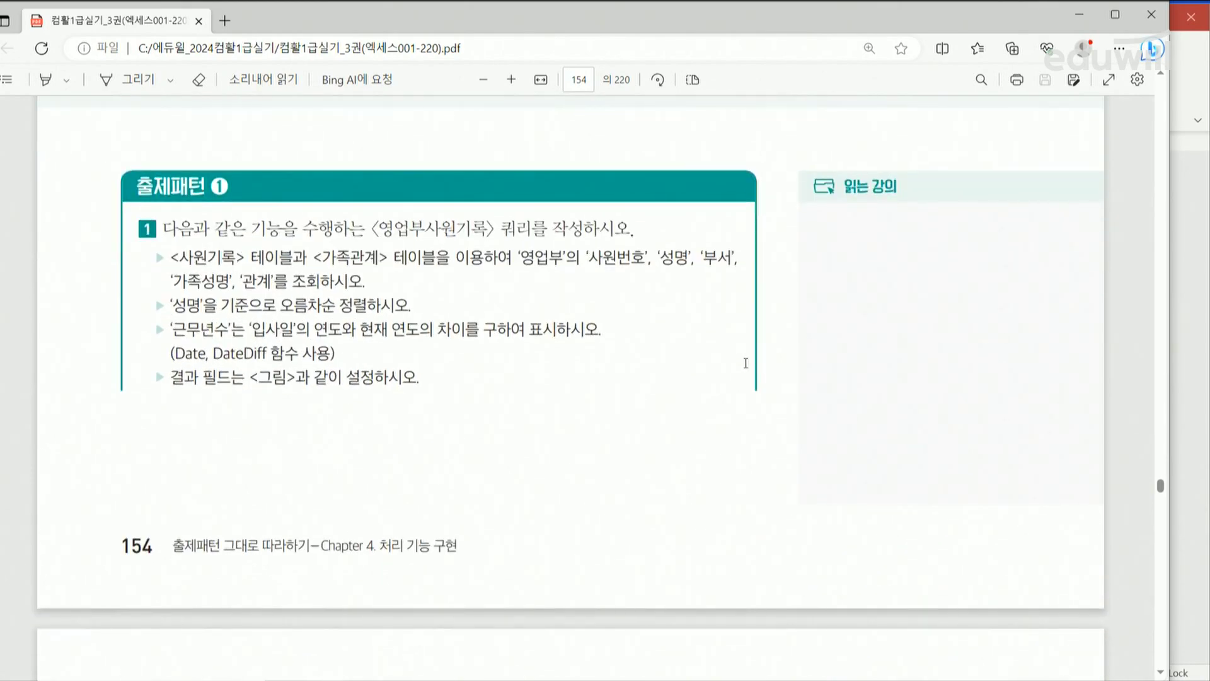
scroll(746, 364, "up", 4)
scroll(746, 363, "up", 7)
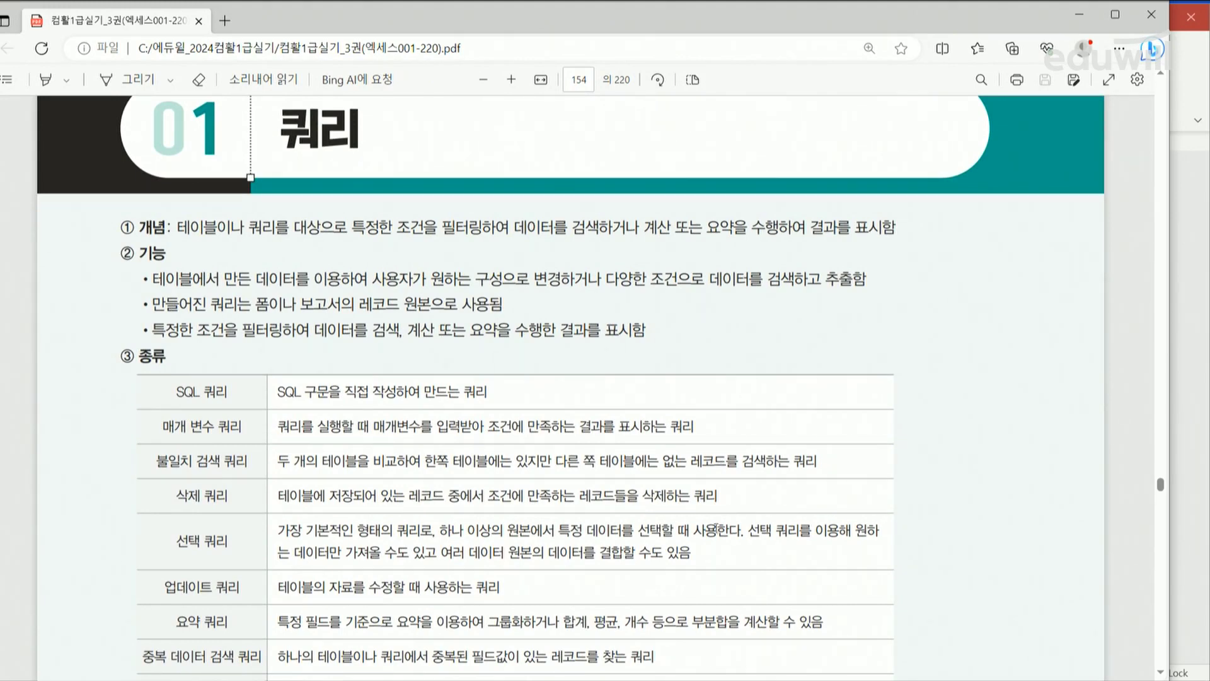
scroll(706, 512, "down", 3)
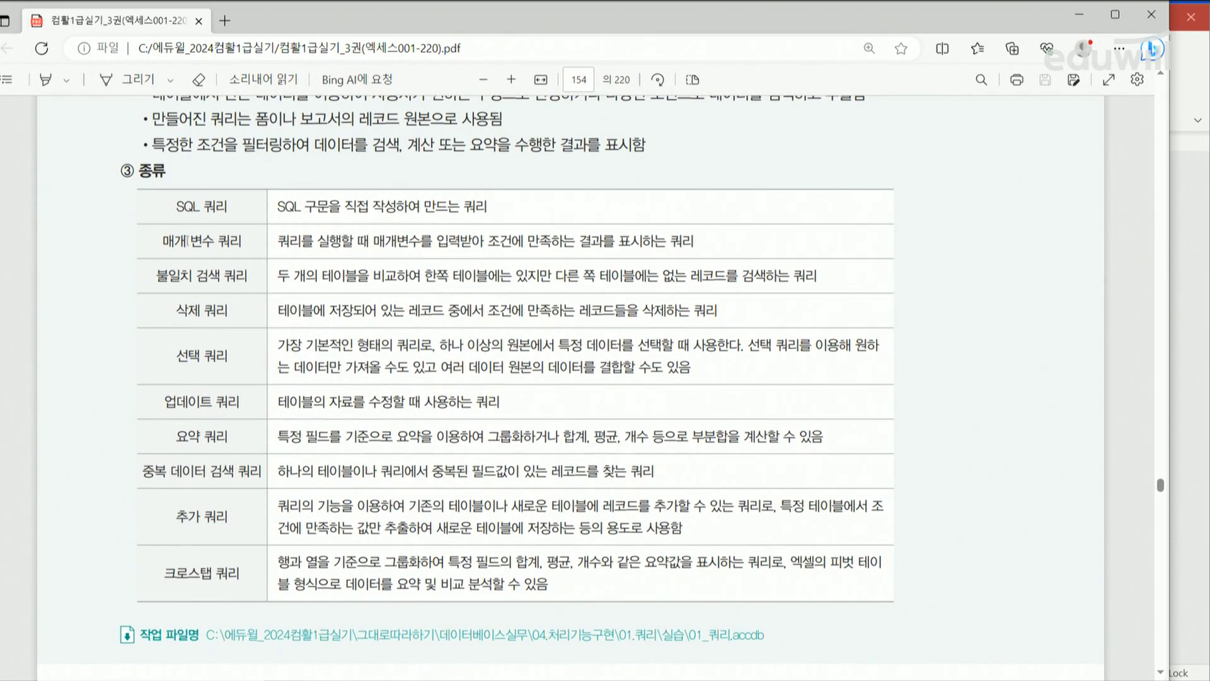
Step: Underline the ten query types in the 종류 table in red, from SQL 쿼리 to 크로스탭 쿼리, and clear the marks
left_click_drag(158, 220, 245, 220)
left_click_drag(157, 260, 243, 260)
left_click_drag(153, 295, 244, 295)
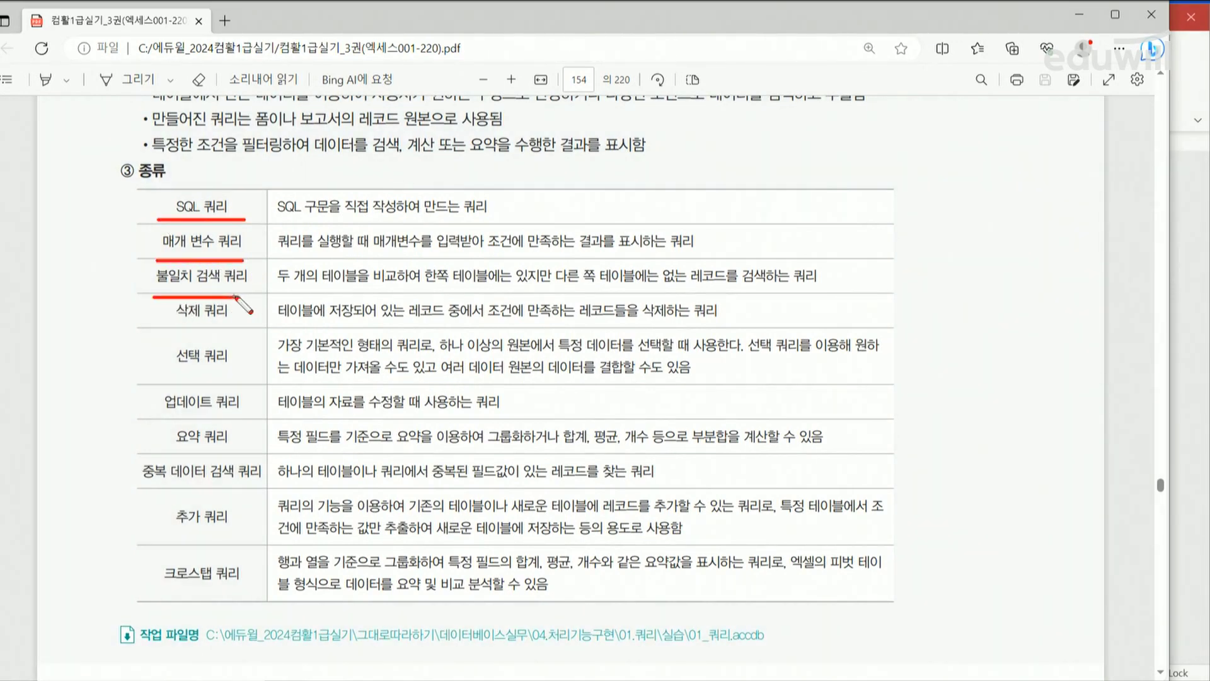
left_click_drag(160, 329, 208, 329)
left_click_drag(172, 372, 215, 372)
mouse_move(161, 418)
left_mouse_down()
mouse_move(213, 418)
mouse_move(184, 448)
mouse_move(198, 449)
left_mouse_up()
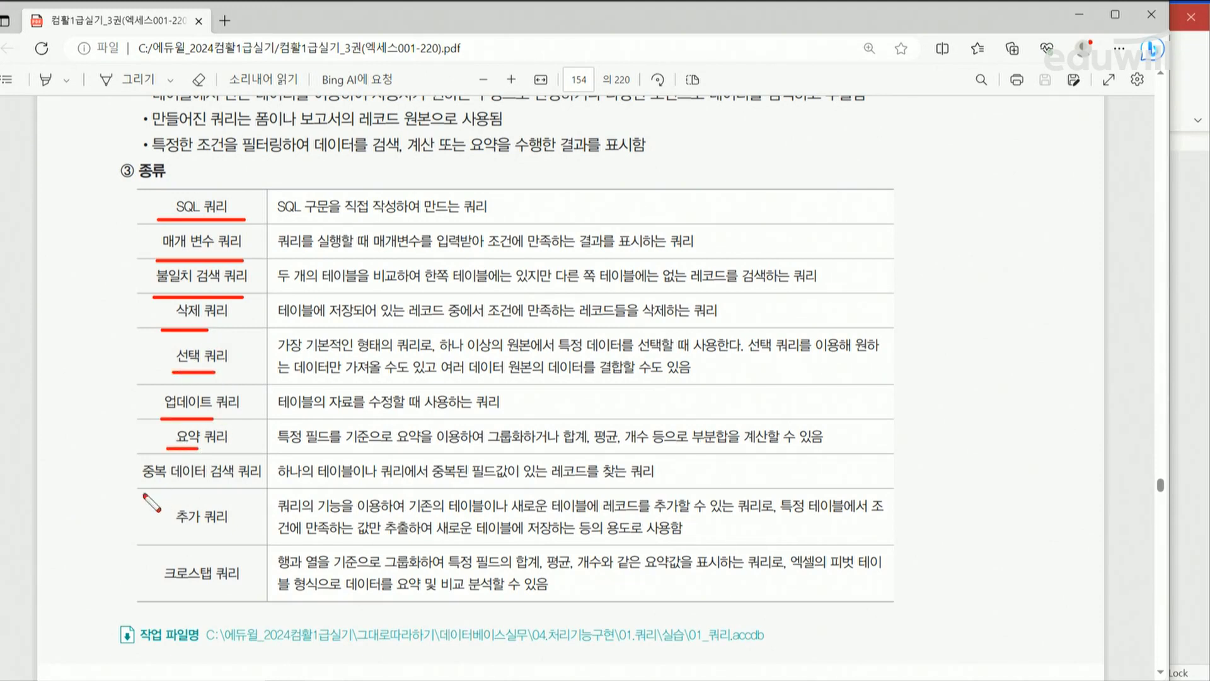
left_click_drag(140, 493, 230, 493)
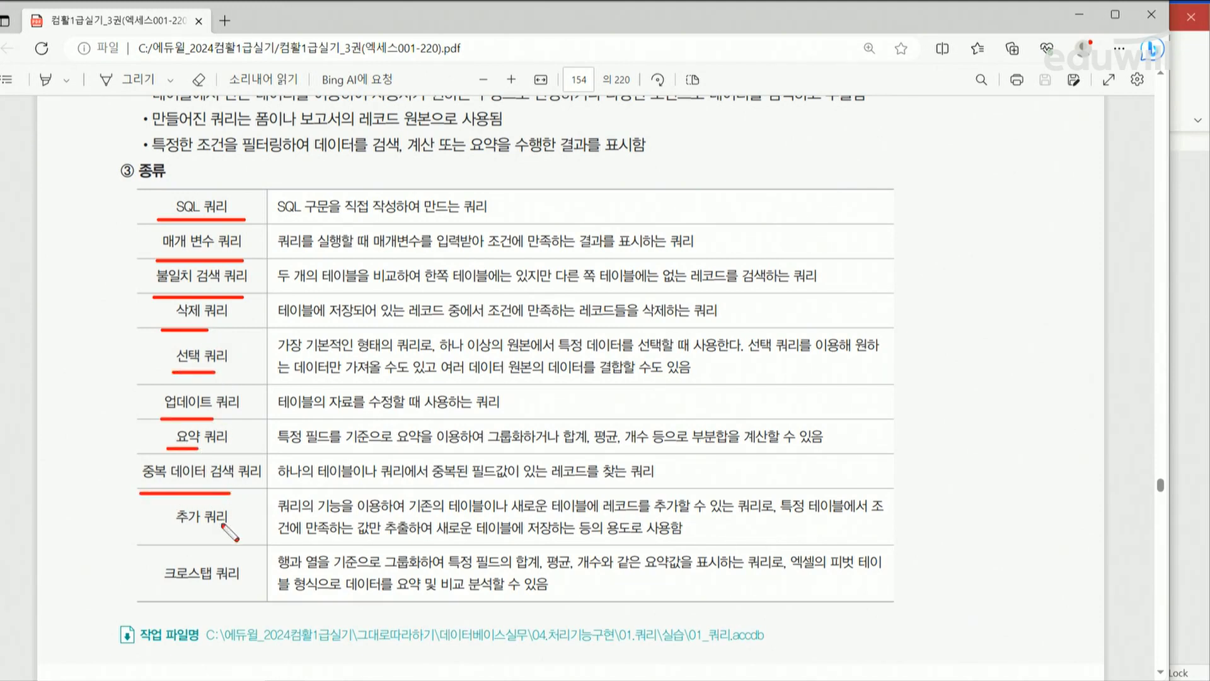
left_click_drag(172, 540, 203, 540)
left_click_drag(162, 591, 213, 591)
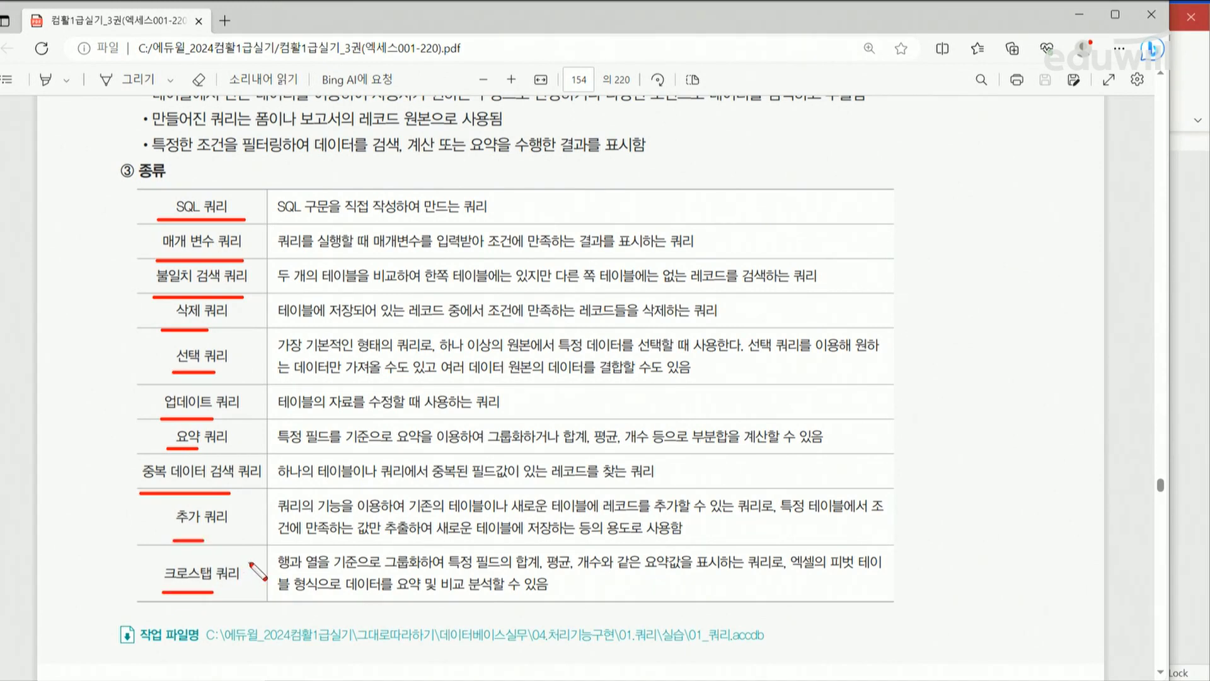
key("Escape")
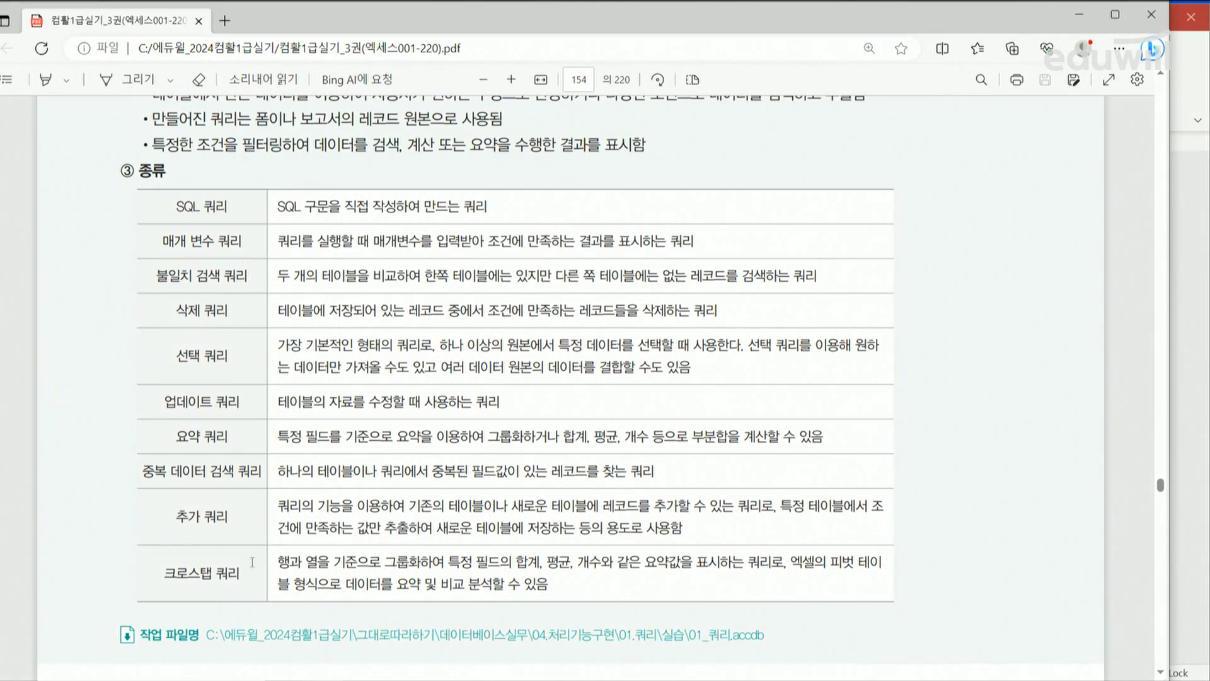
Step: Underline the query name 영업부사원기록 in exercise 1 of 출제패턴 1 in red and clear the mark
scroll(258, 564, "down", 8)
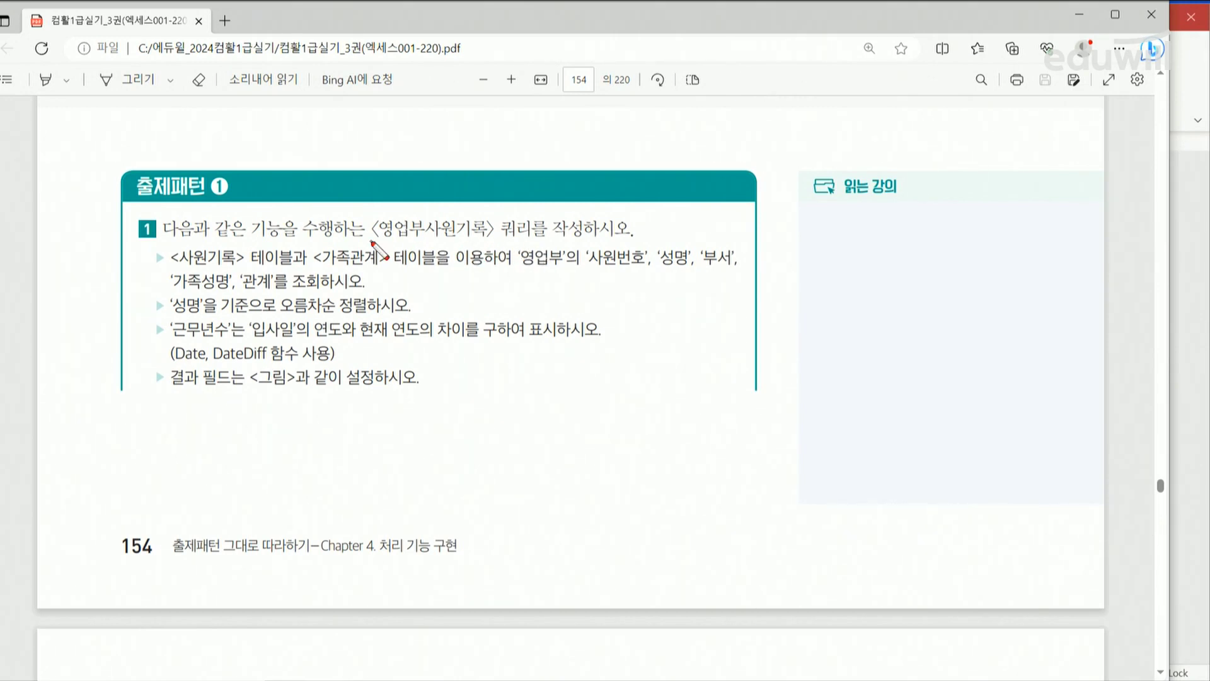
left_click_drag(375, 242, 490, 238)
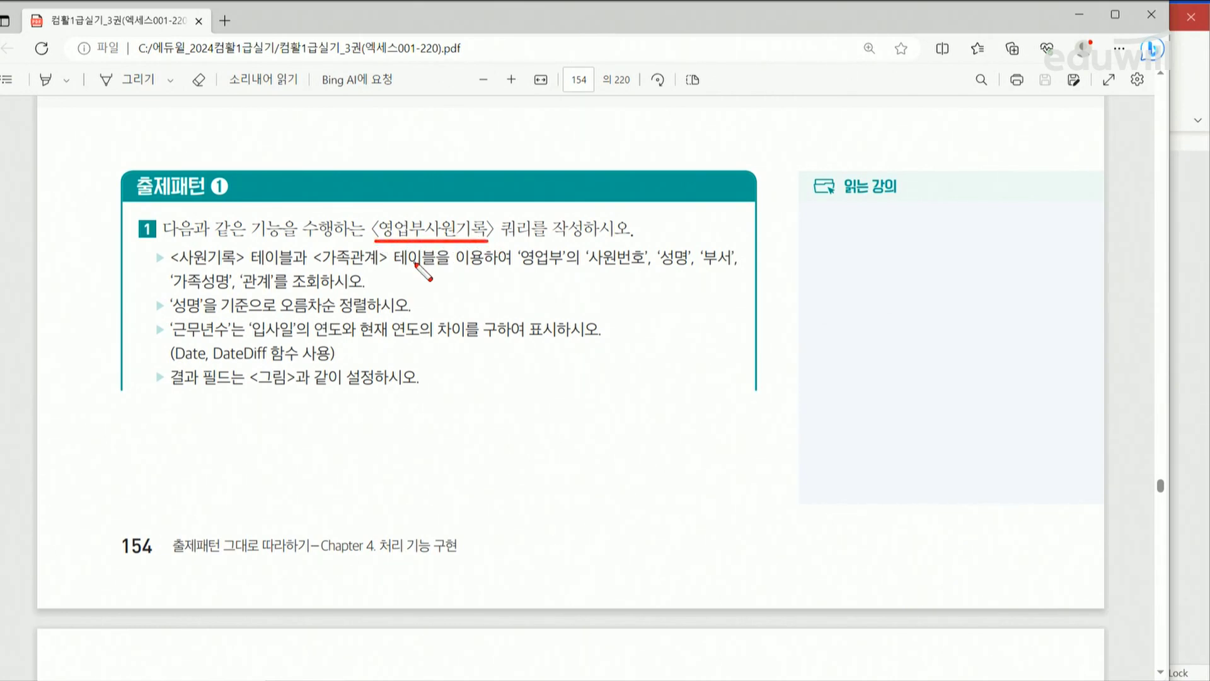
key("Escape")
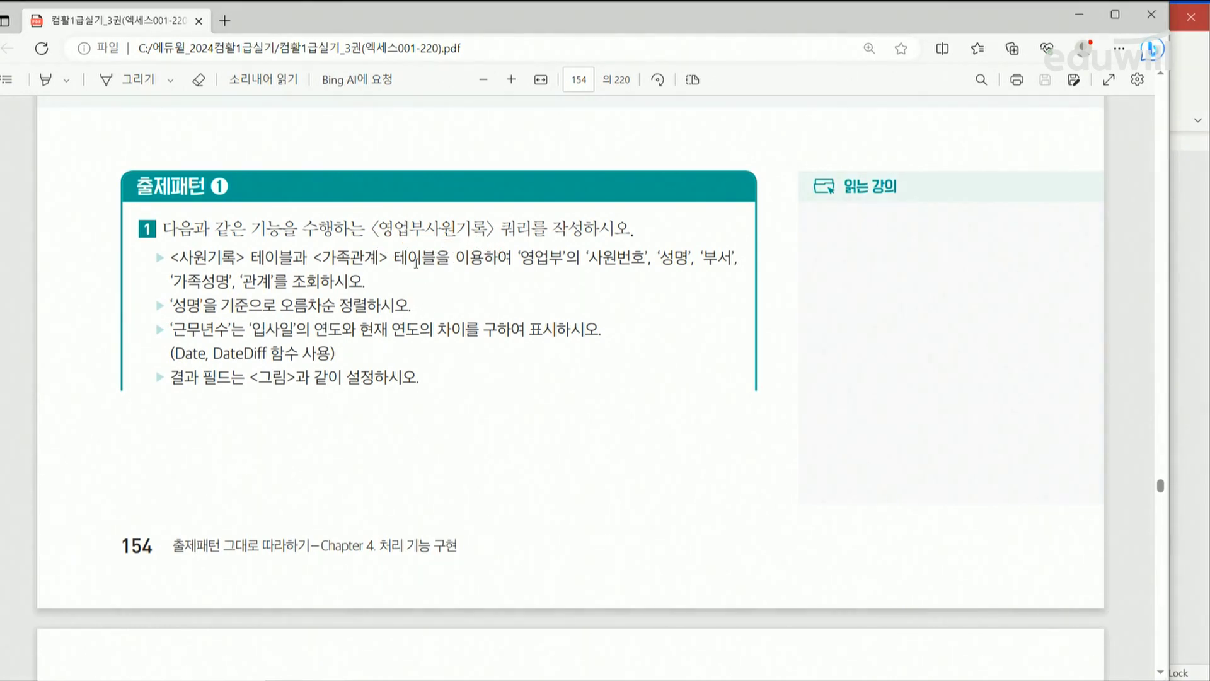
Step: Mark exercise 1's source tables, 영업부 condition, fields, 성명 ascending sort and Date/DateDiff calculation in red, and clear the marks
left_click_drag(495, 240, 529, 239)
left_click_drag(171, 267, 237, 268)
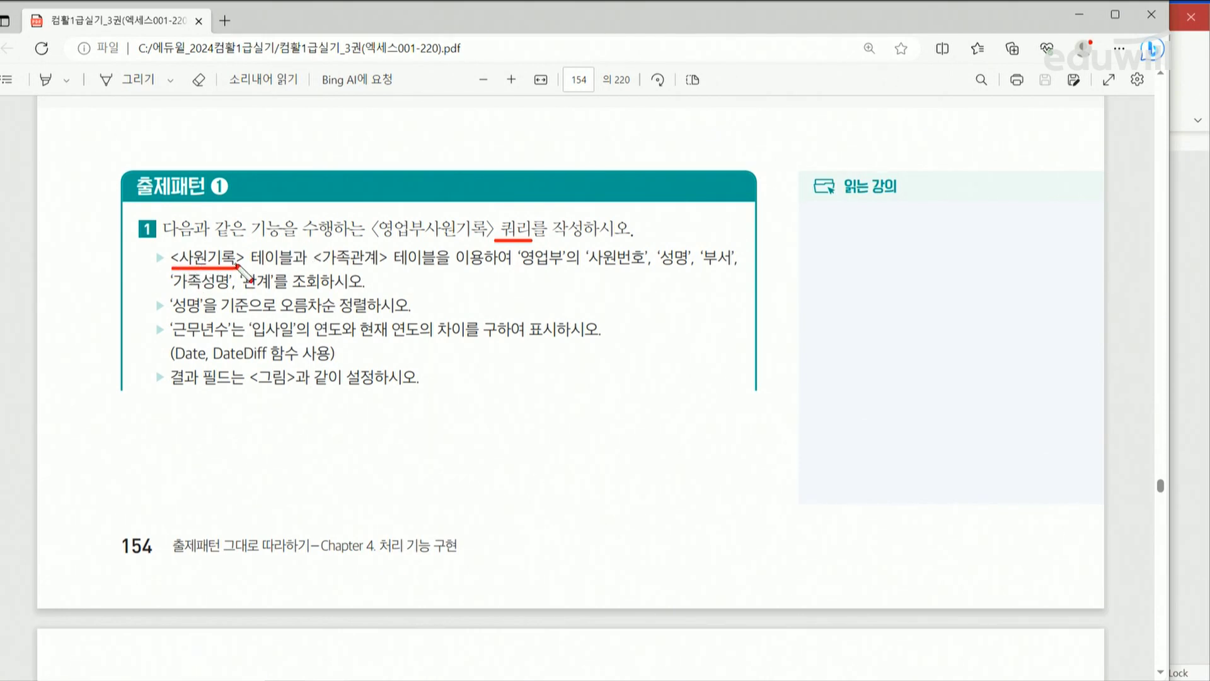
left_click_drag(314, 268, 383, 269)
left_click_drag(518, 270, 572, 271)
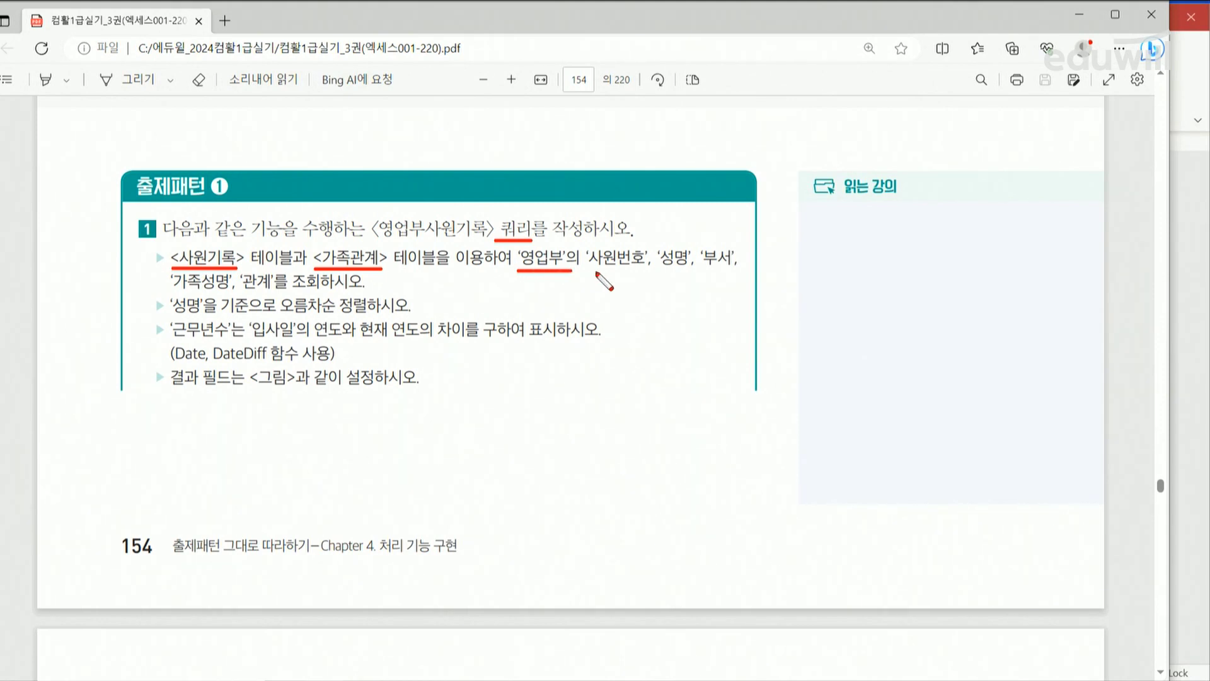
left_click_drag(591, 272, 729, 271)
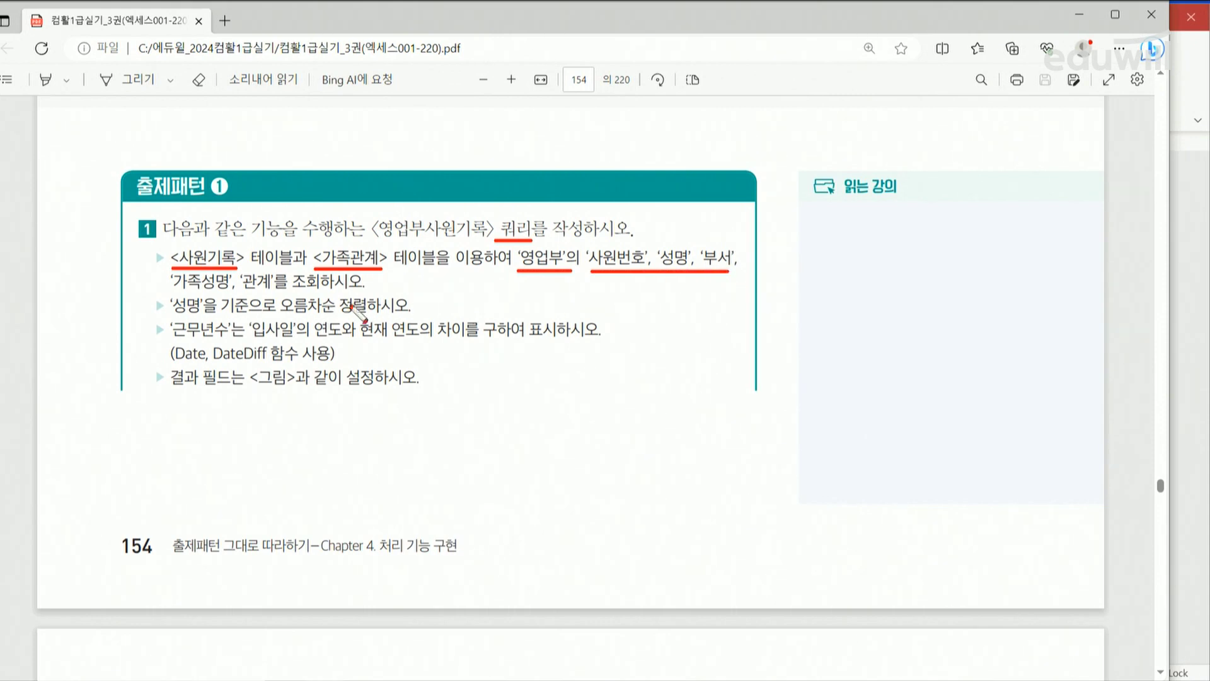
mouse_move(172, 293)
left_mouse_down()
mouse_move(300, 292)
mouse_move(295, 273)
mouse_move(325, 291)
left_mouse_up()
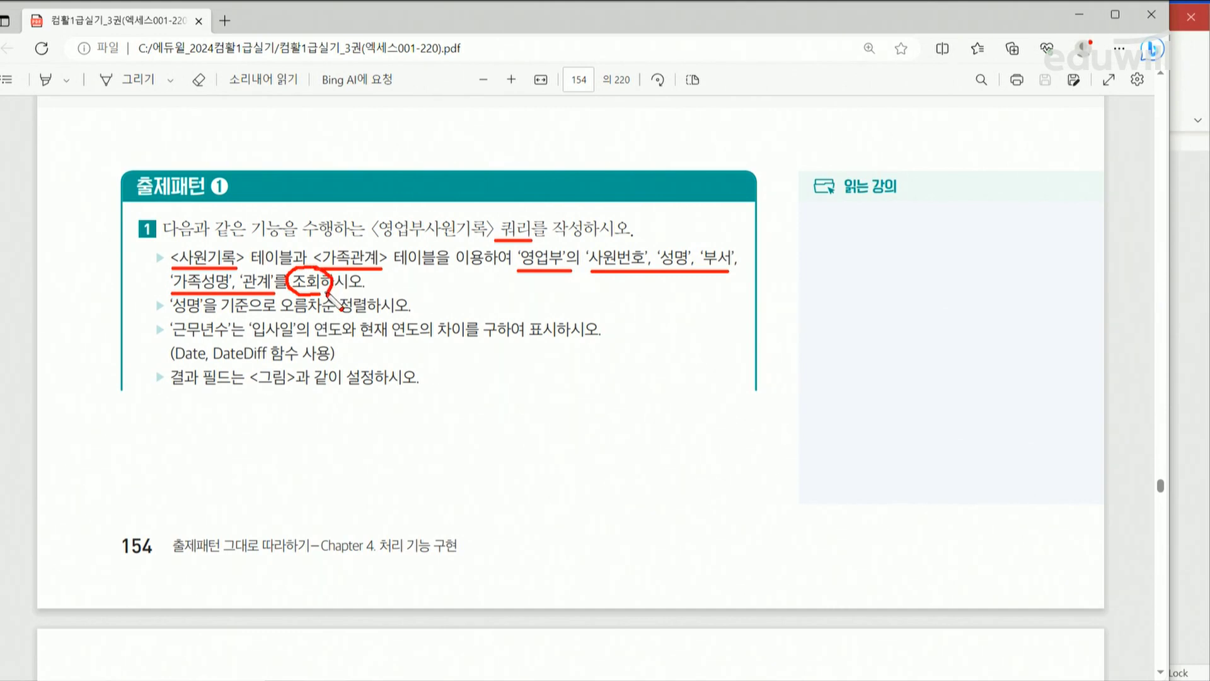
left_click_drag(170, 316, 203, 317)
left_click_drag(277, 316, 366, 315)
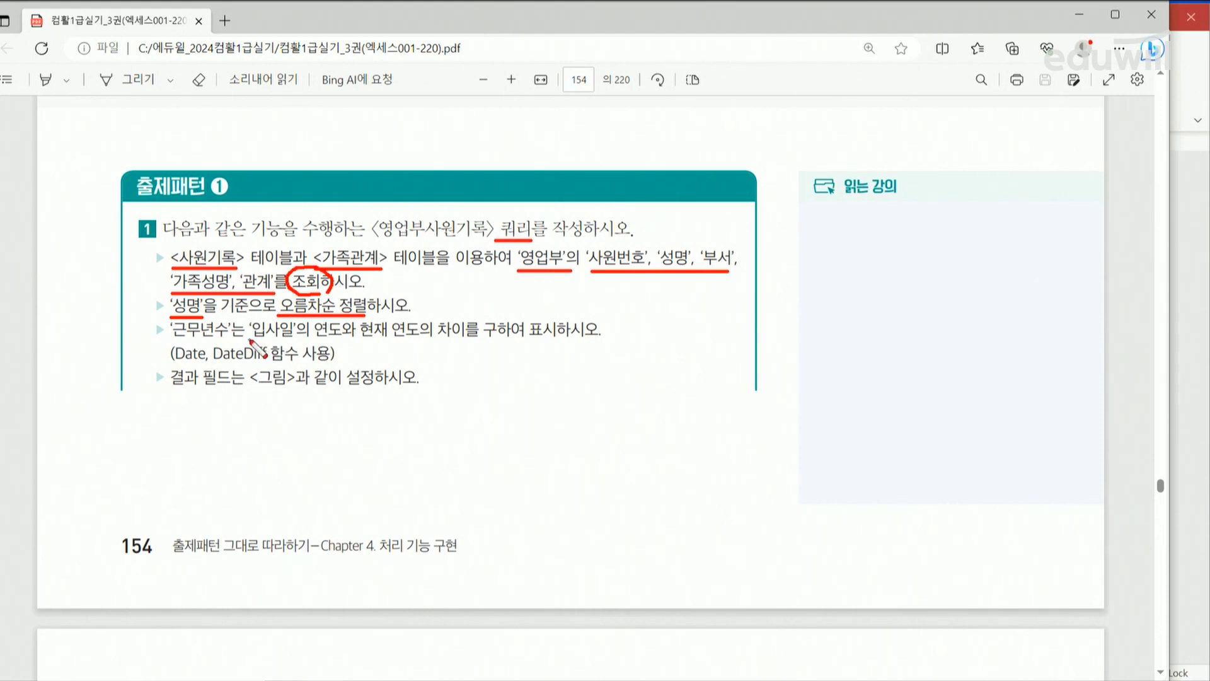
left_click_drag(251, 341, 459, 343)
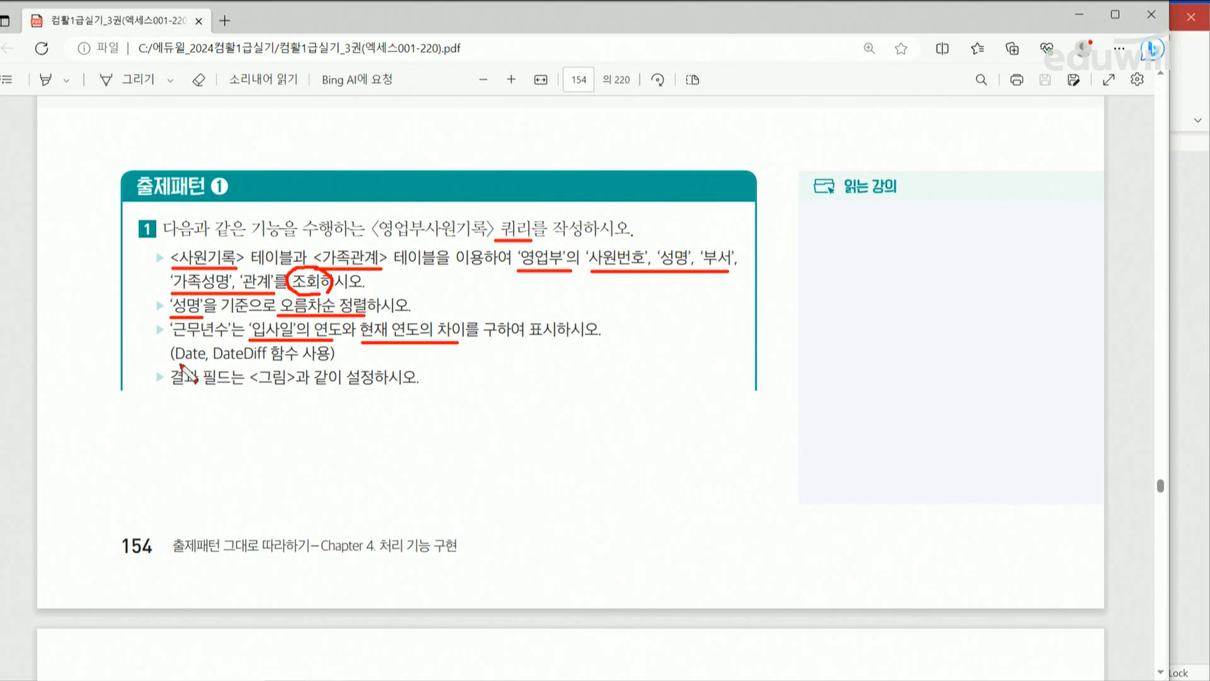
left_click_drag(179, 364, 272, 365)
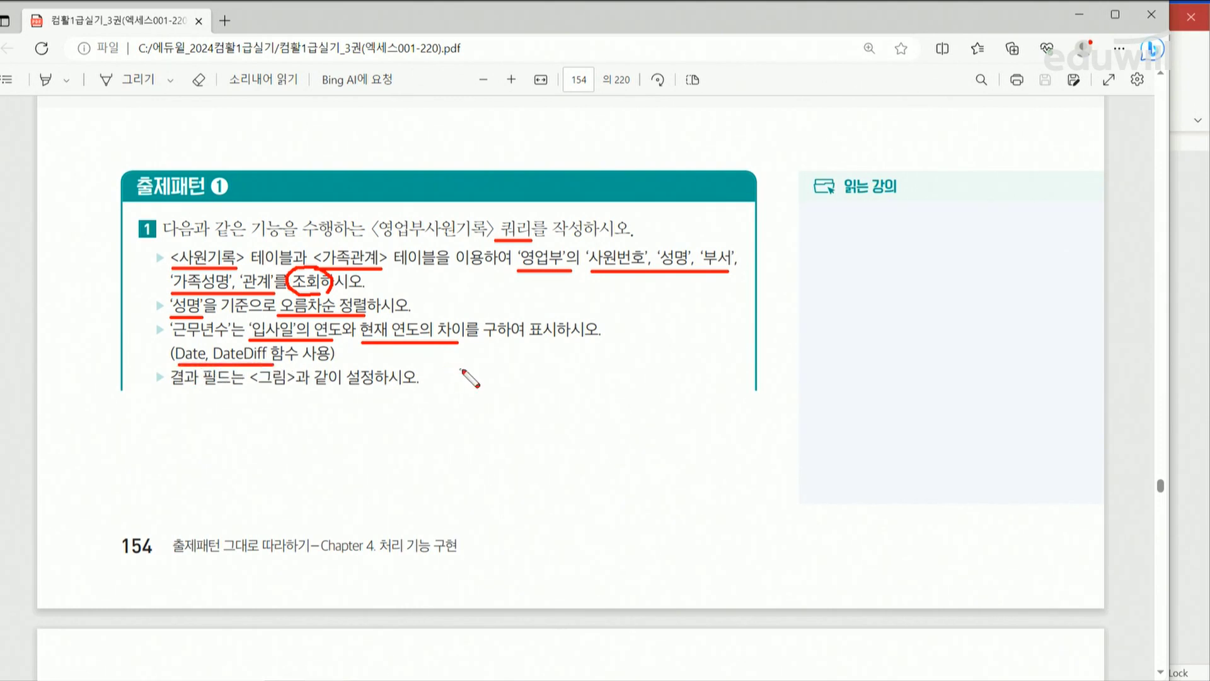
key("Escape")
Step: Examine the field headings in the 영업부사원기록 result figure on page 155, marking them and 근무년수 temporarily, and return to the instructions
scroll(467, 375, "down", 7)
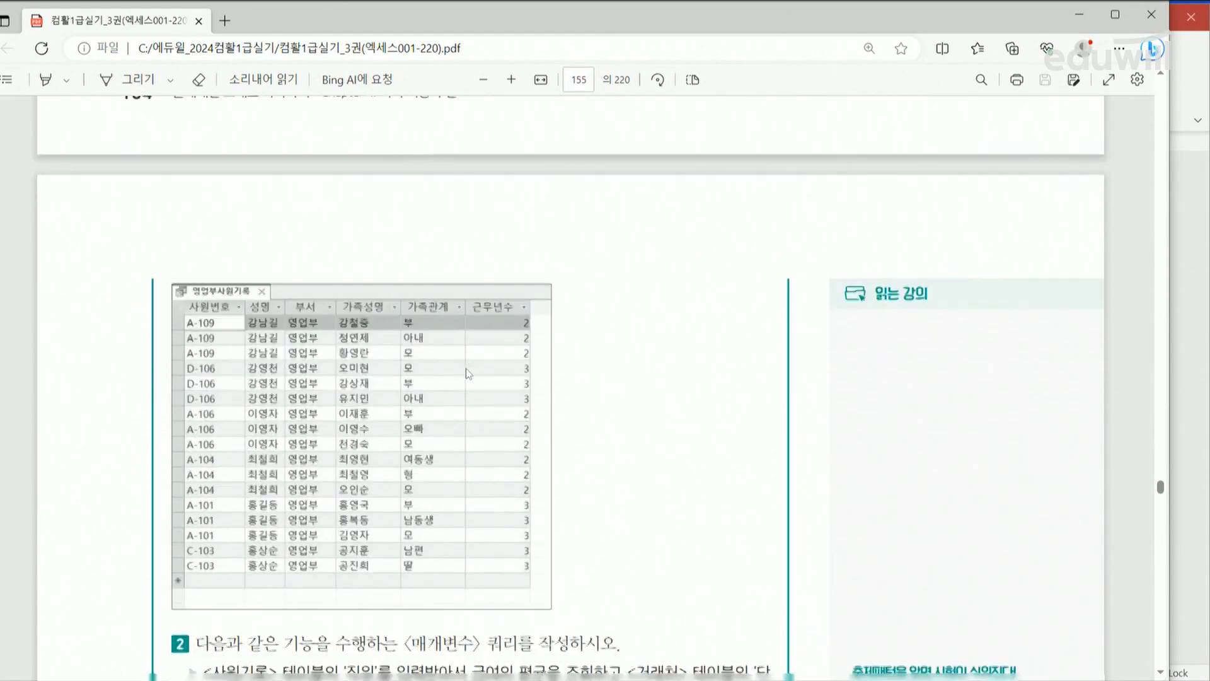
scroll(467, 375, "down", 1)
scroll(466, 374, "up", 1)
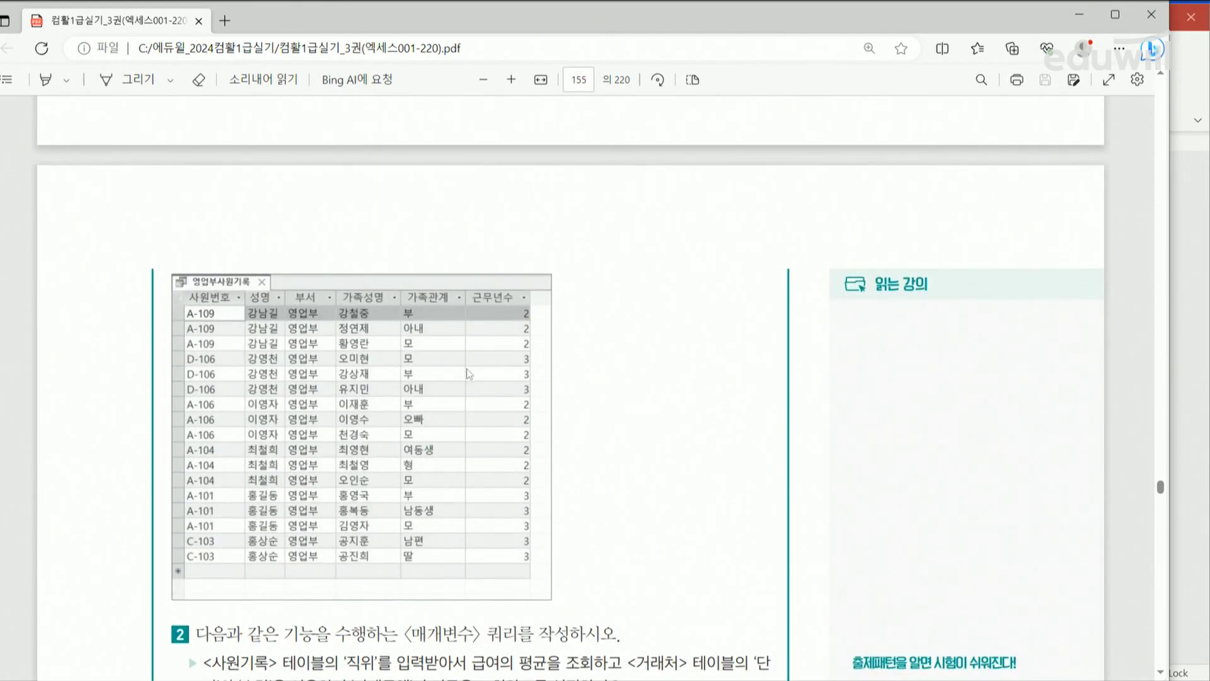
key("ctrl+2")
mouse_move(191, 307)
left_mouse_down()
mouse_move(482, 312)
mouse_move(469, 286)
mouse_move(516, 302)
left_mouse_up()
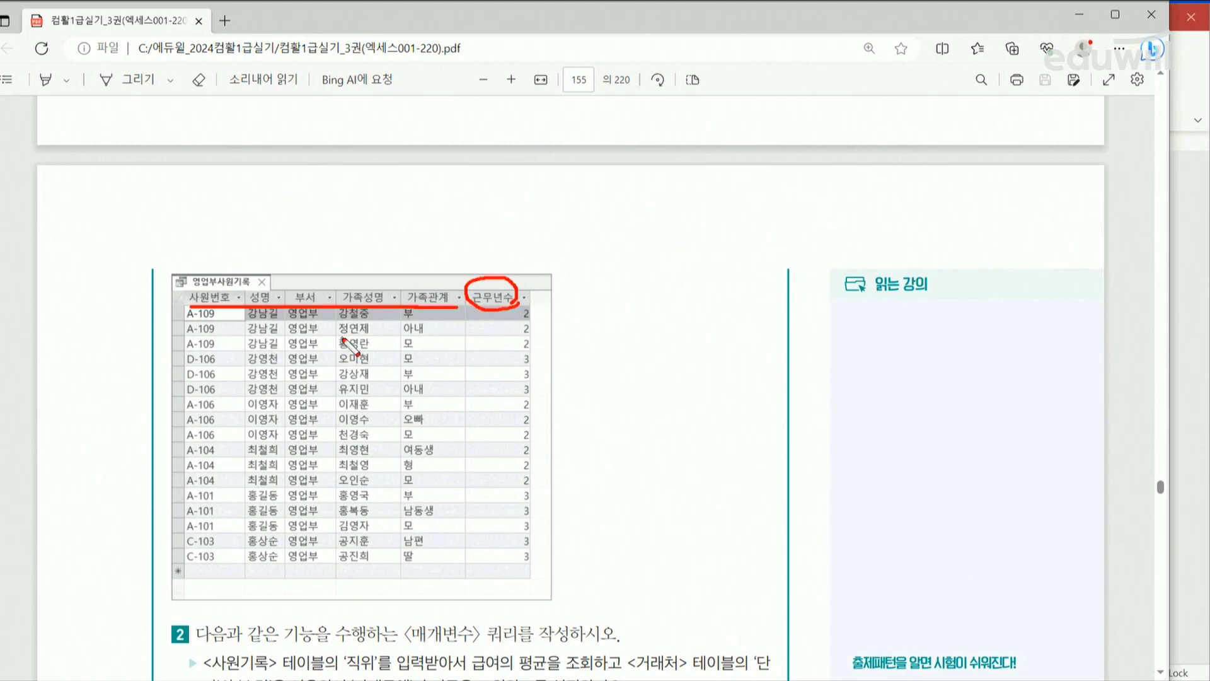
left_click_drag(244, 360, 242, 389)
key("Escape")
scroll(459, 372, "up", 10)
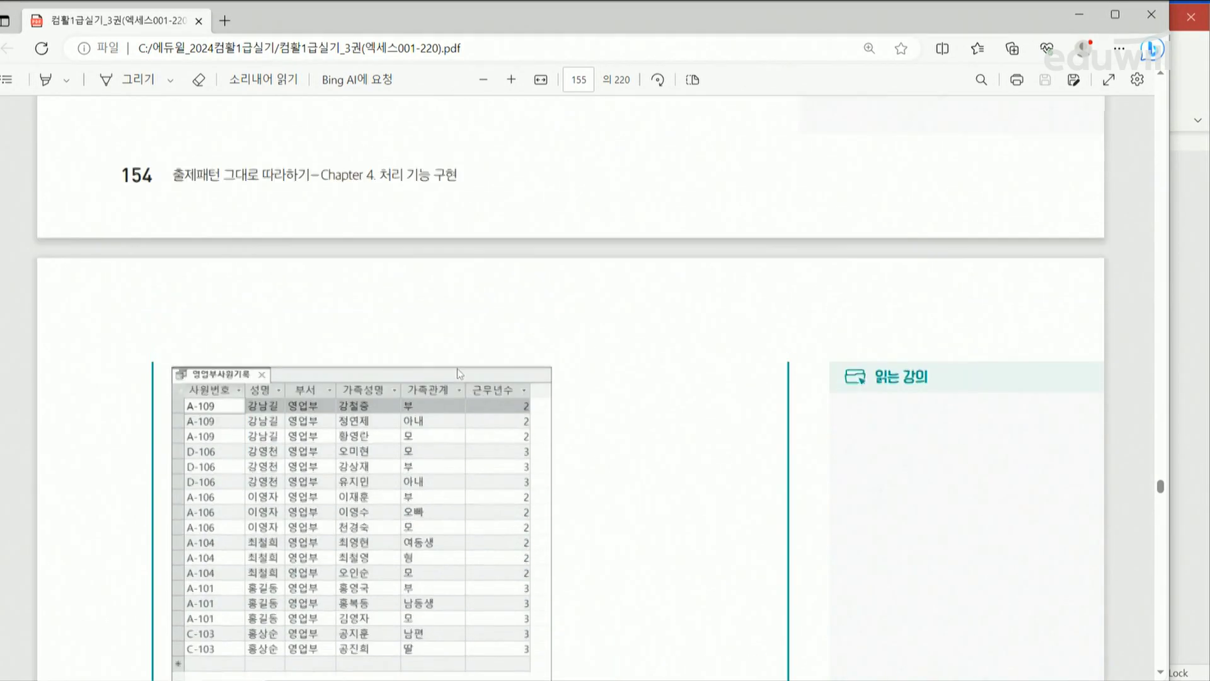
Step: Switch to the 01_쿼리.accdb database in Access and create a new query in design view
left_click(1189, 196)
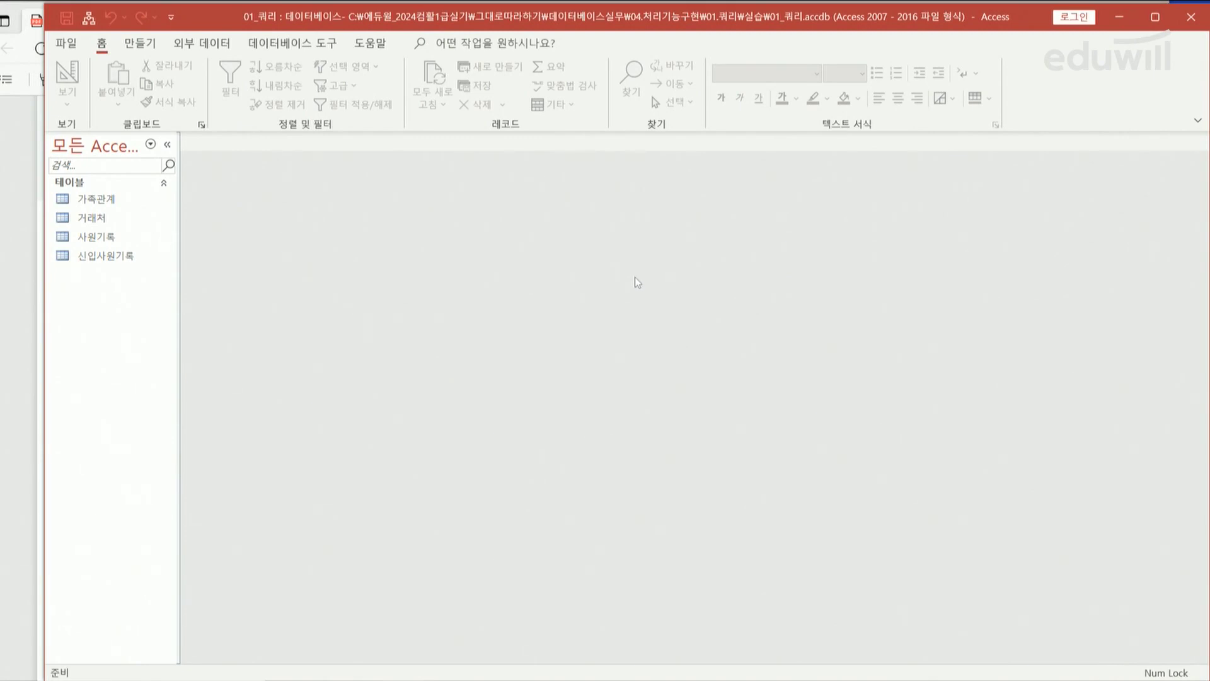
left_click(140, 43)
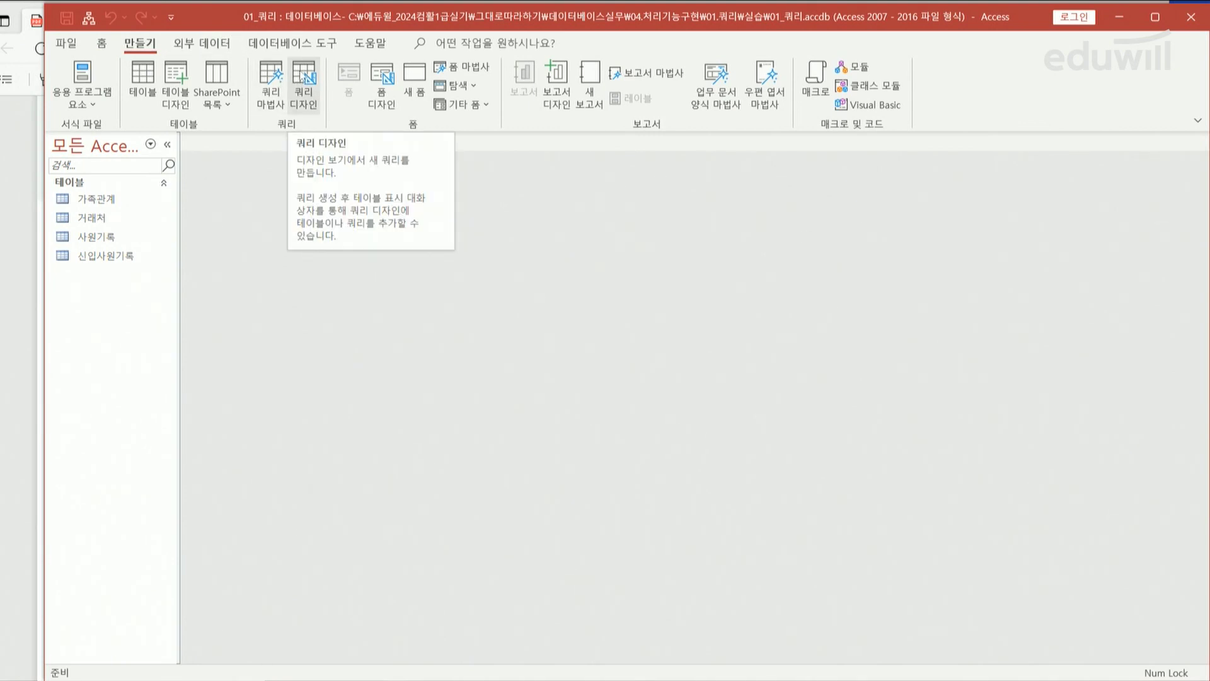
left_click(305, 77)
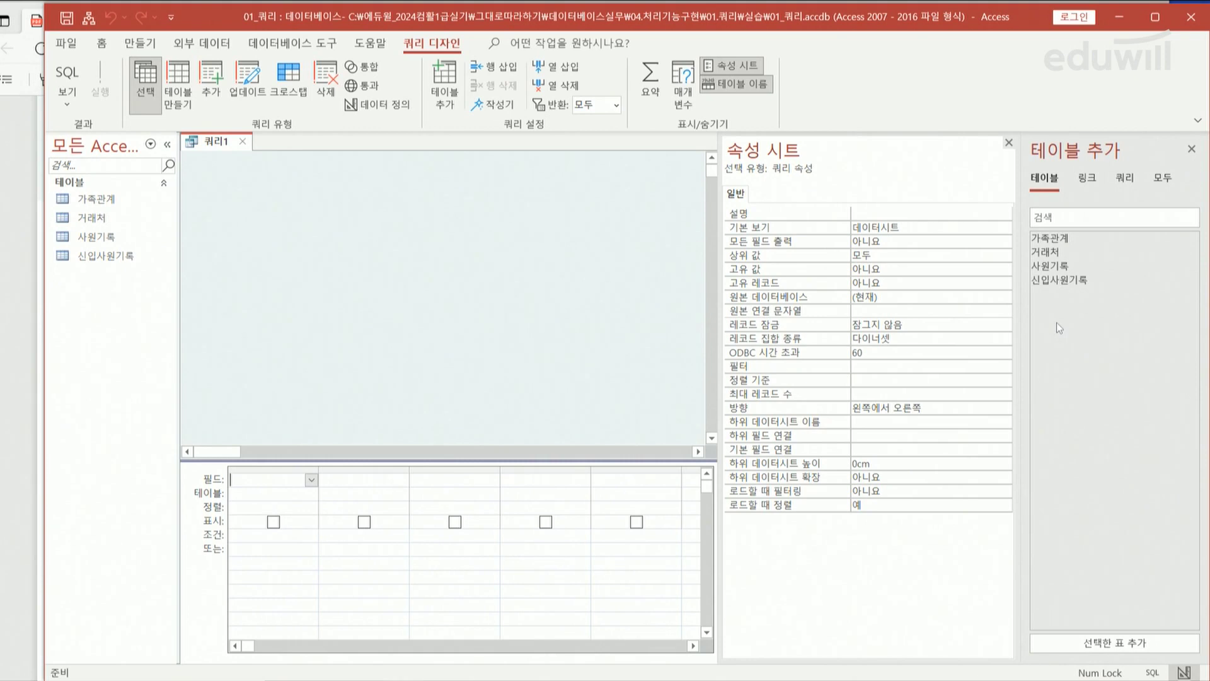
Step: Add the 사원기록 and 가족관계 tables to the query and arrange them so all 사원기록 fields are shown
double_click(1064, 267)
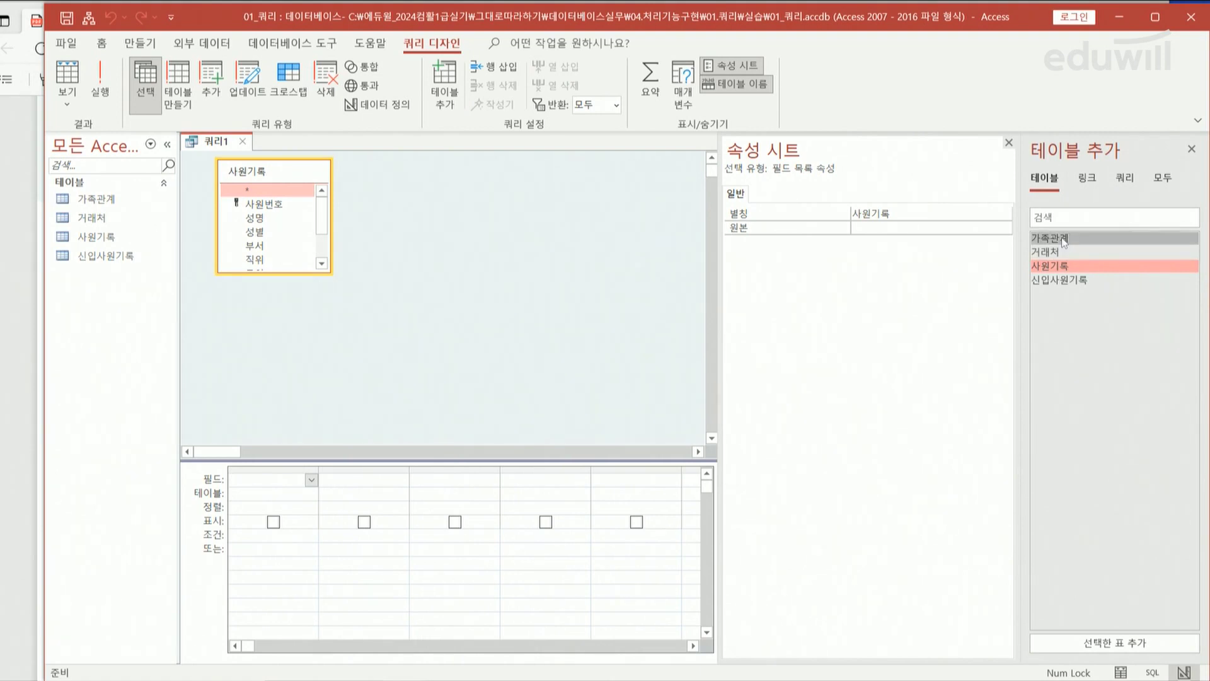
double_click(1064, 240)
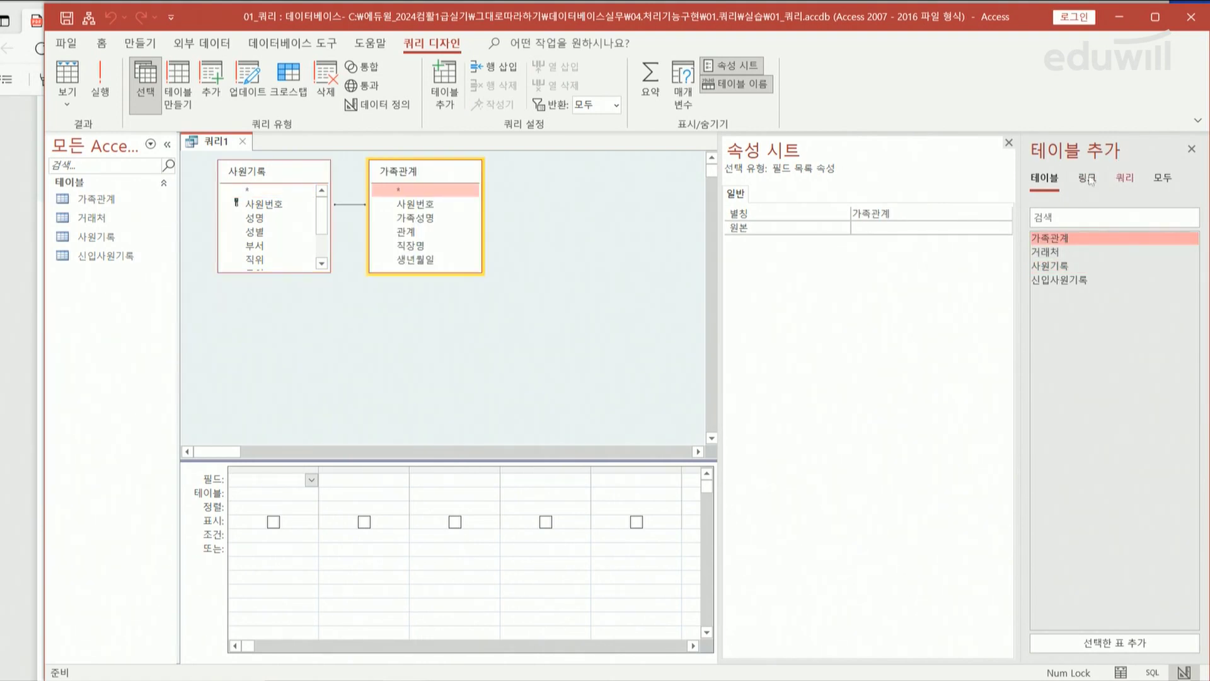
left_click(1192, 150)
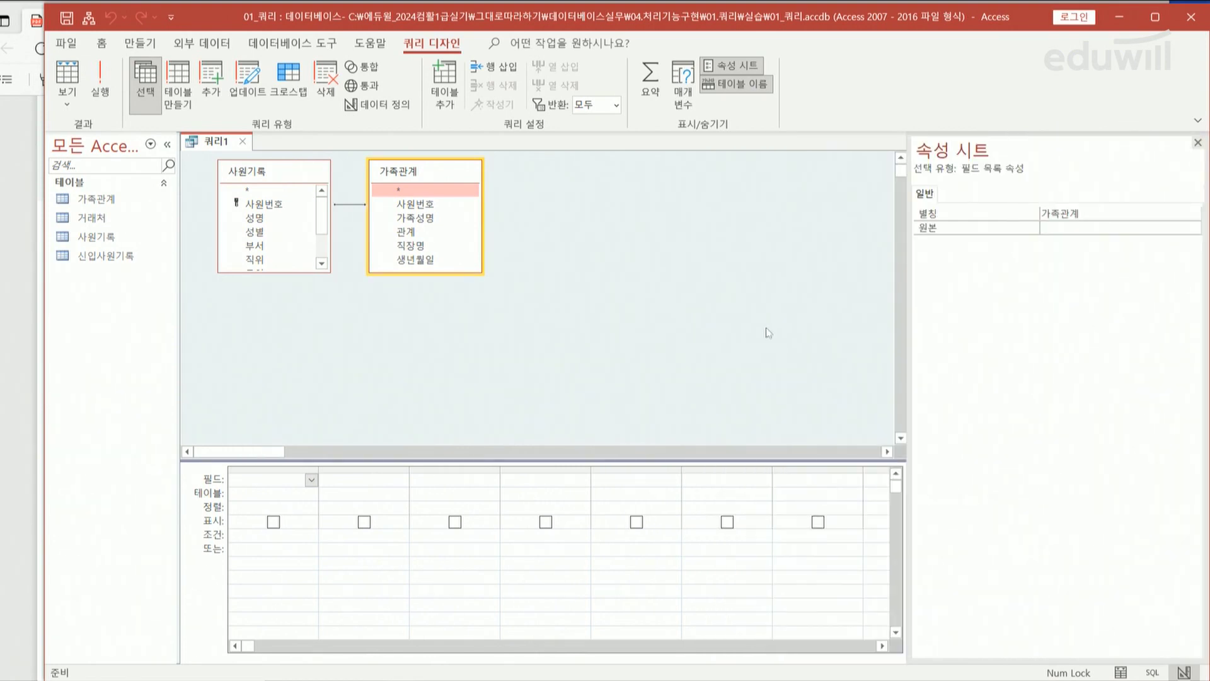
mouse_move(445, 181)
left_mouse_down()
mouse_move(472, 193)
mouse_move(449, 193)
left_mouse_up()
left_click_drag(287, 273, 287, 333)
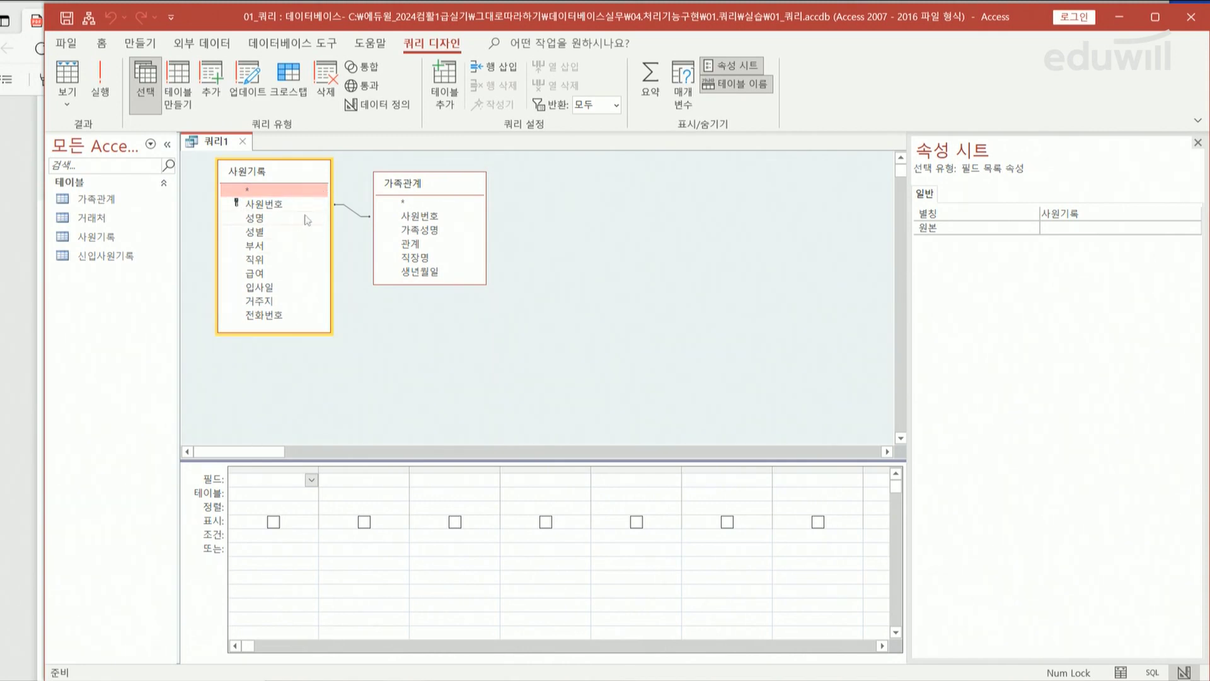
Step: Add the 사원번호, 성명 and 부서 fields from 사원기록 to the query design grid
double_click(269, 206)
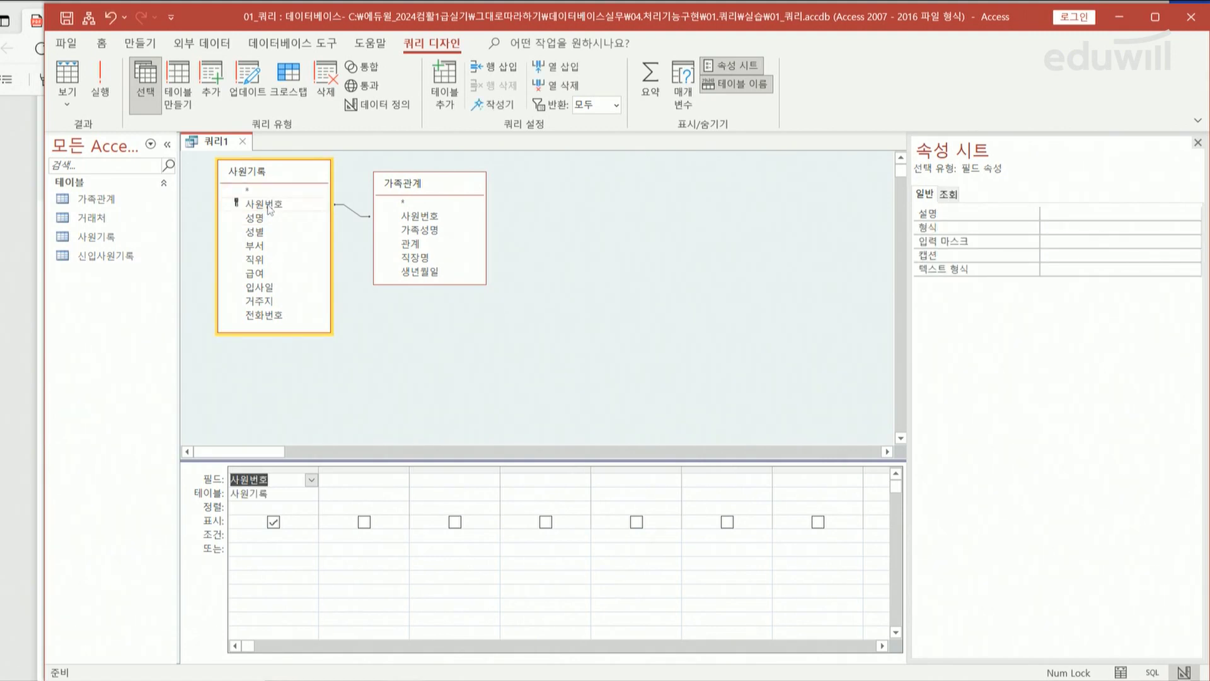
double_click(255, 218)
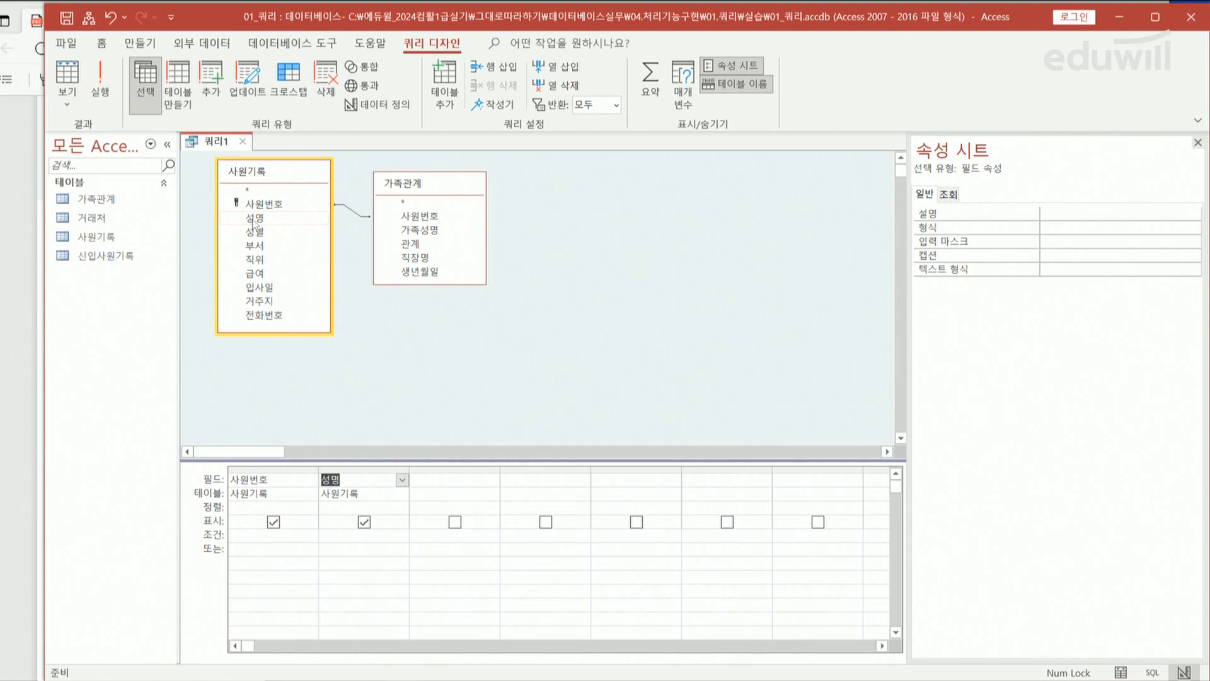
double_click(255, 247)
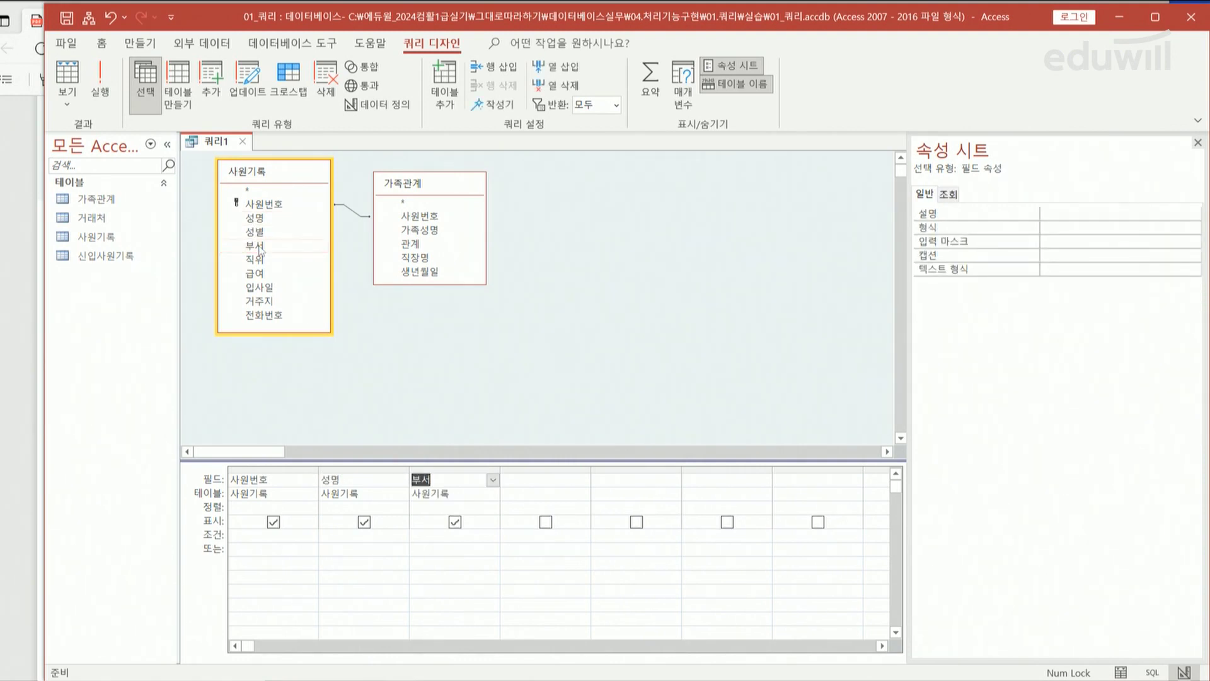
Step: Add the 가족성명 and 관계 fields from 가족관계 to the design grid and sort 성명 in ascending order (오름차순)
double_click(421, 231)
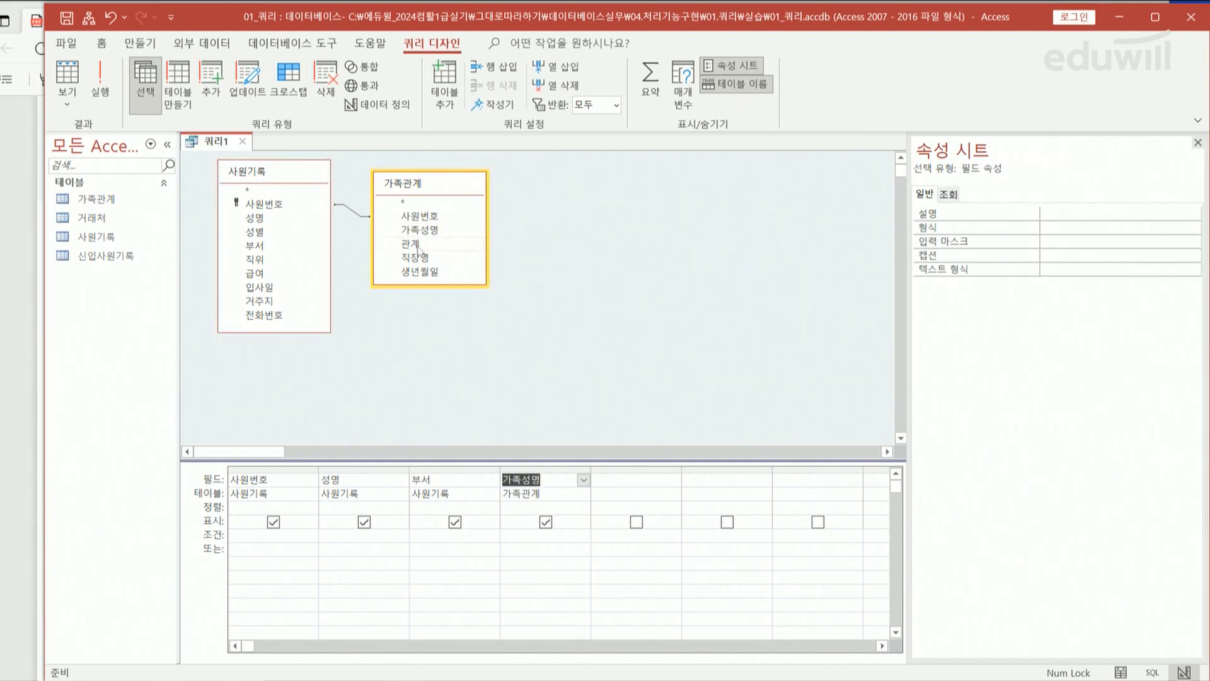
double_click(417, 246)
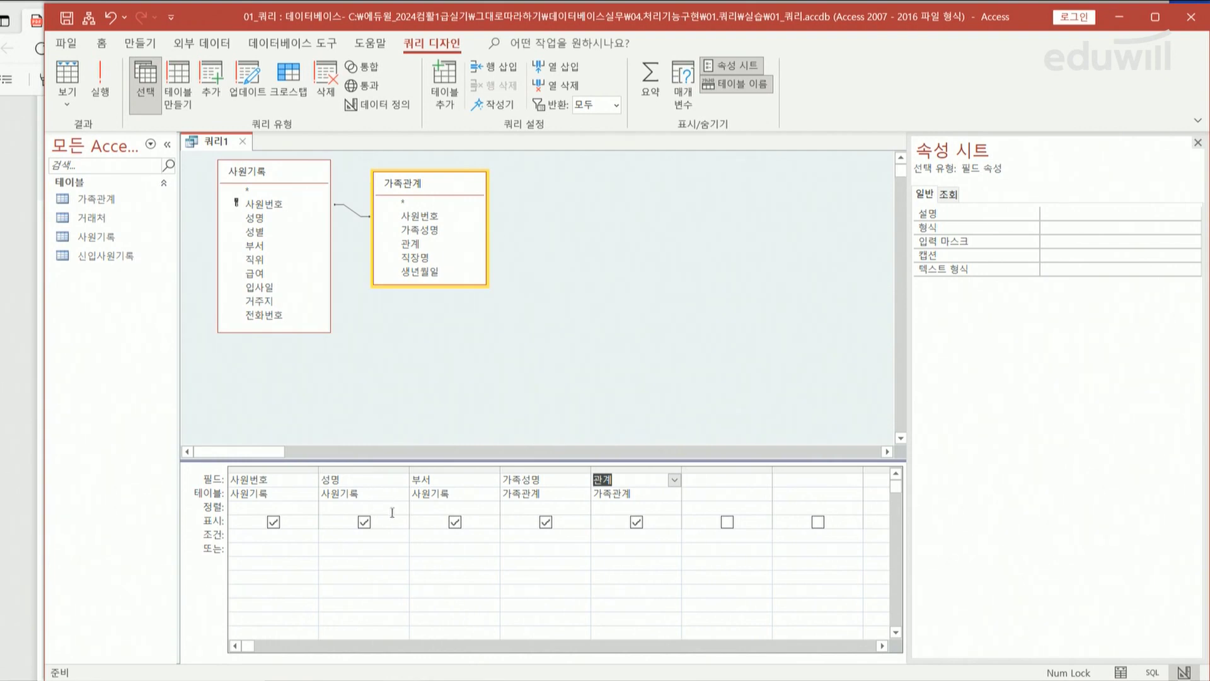
left_click(337, 509)
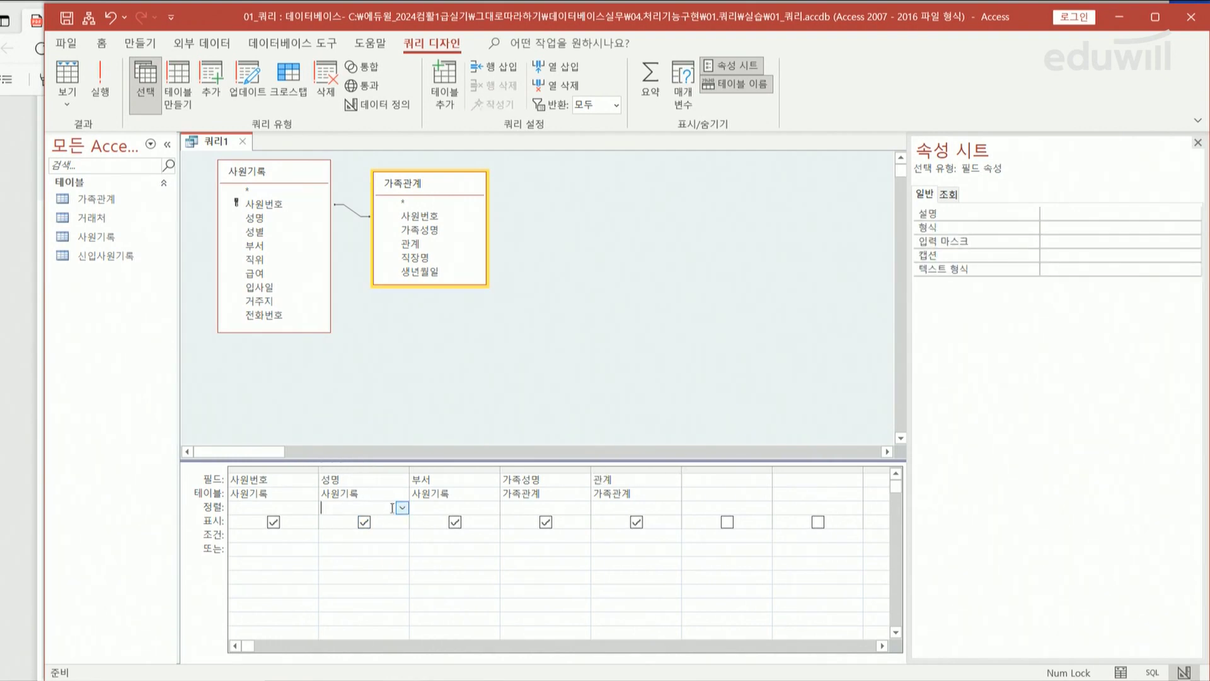
left_click(402, 507)
left_click(351, 522)
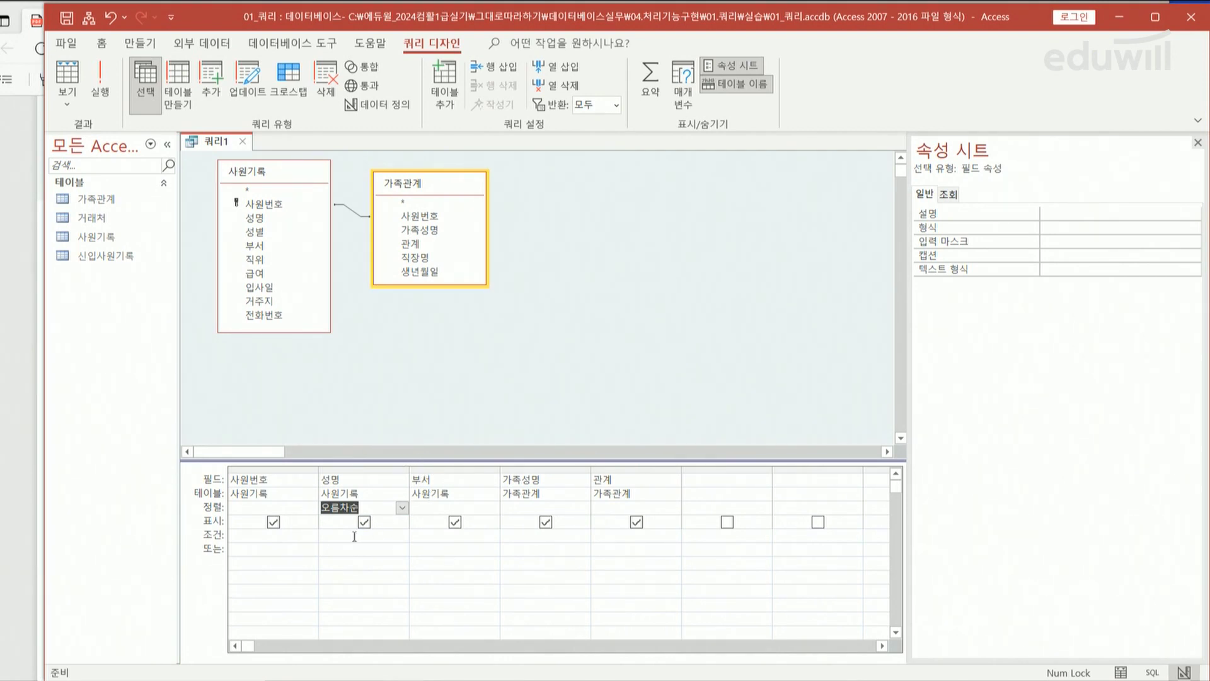
Step: Set the criterion of the 부서 field to "영업부"
left_click(434, 537)
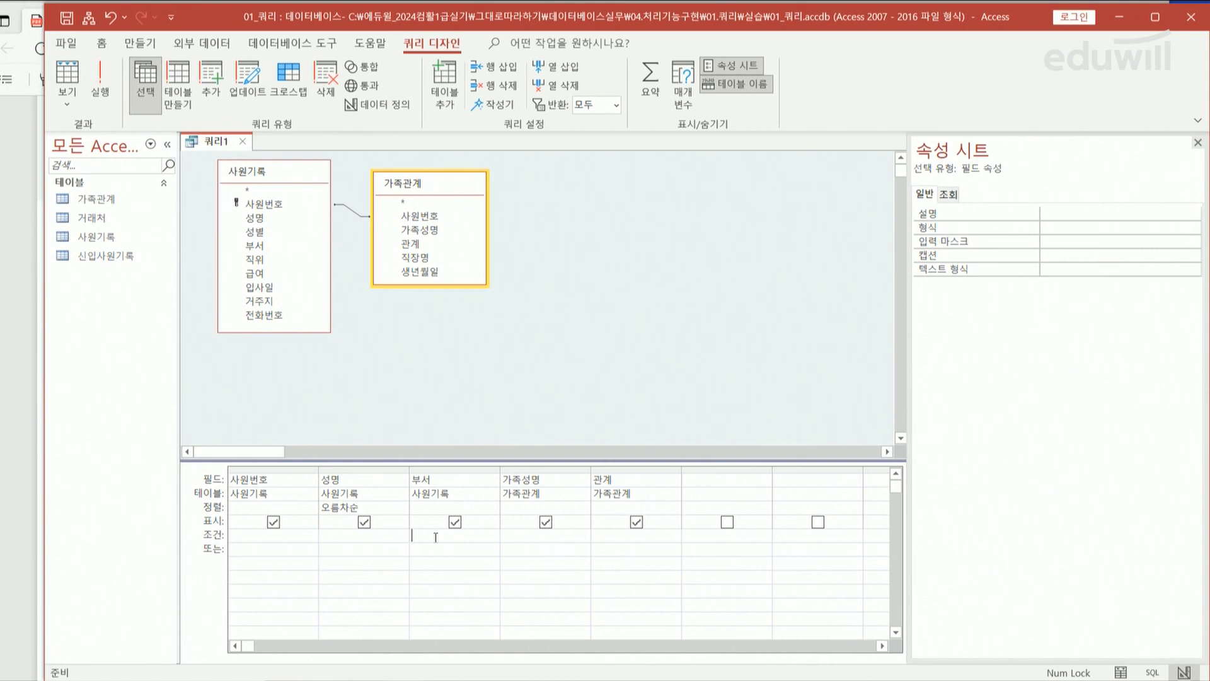
type("\"du")
key("BackSpace")
key("BackSpace")
key("Hangul")
type("여ㅇ업")
type("부\"")
key("Tab")
Step: Give the 관계 column the alias 가족관계 by editing its field expression to 가족관계:[관계] in the zoom window
right_click(629, 483)
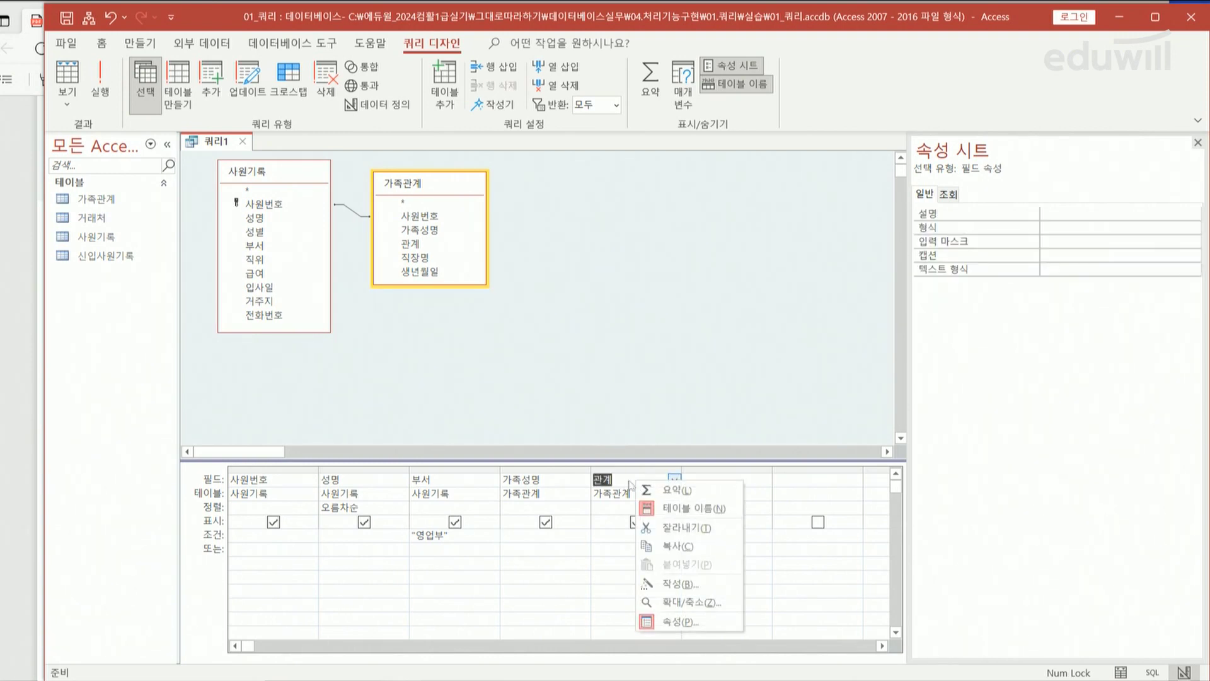
left_click(621, 482)
right_click(622, 481)
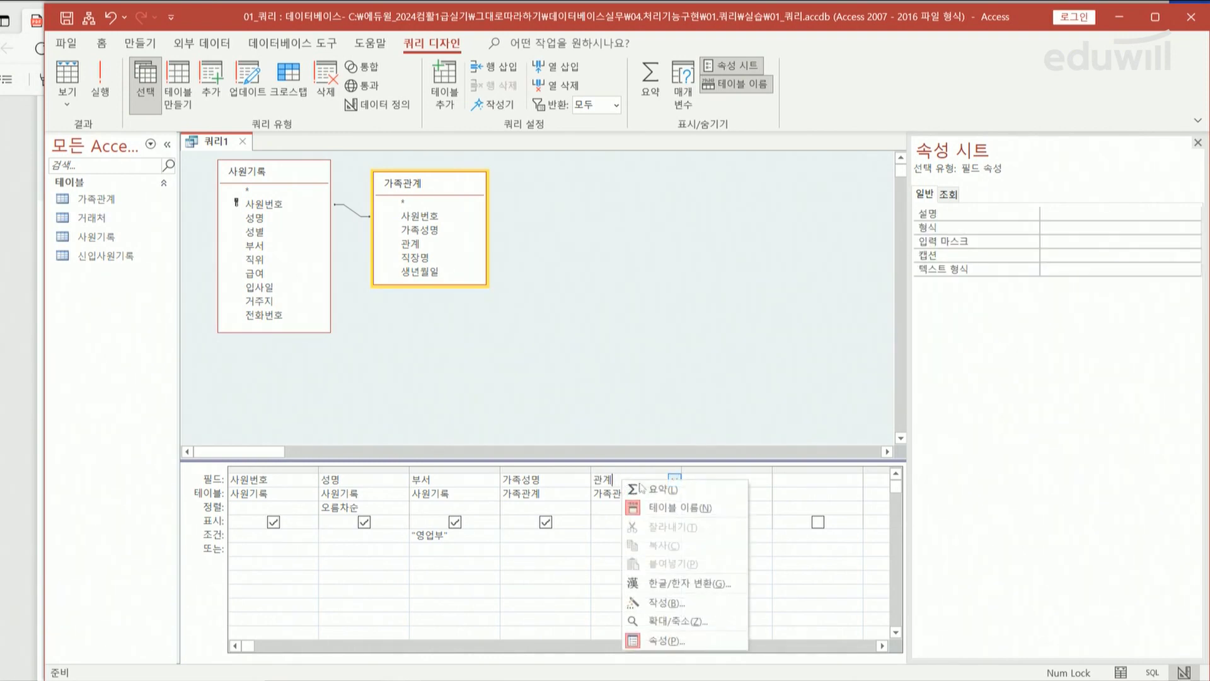
left_click(676, 622)
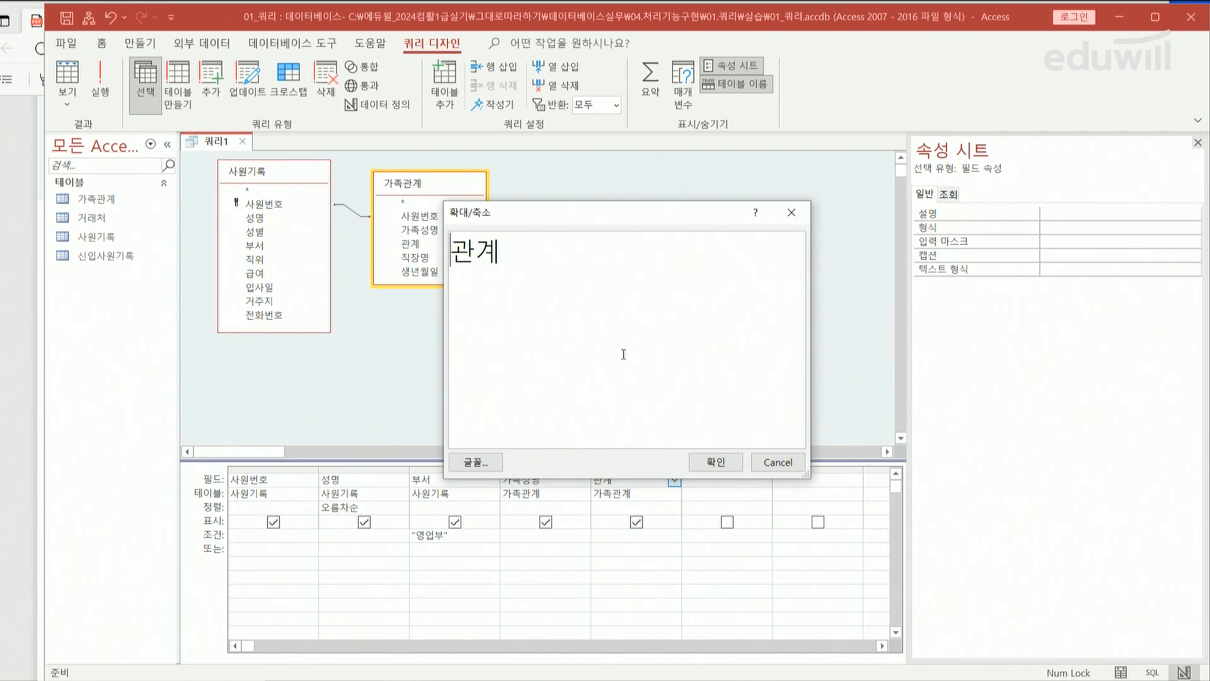
type("가족관ㄱㅖ:")
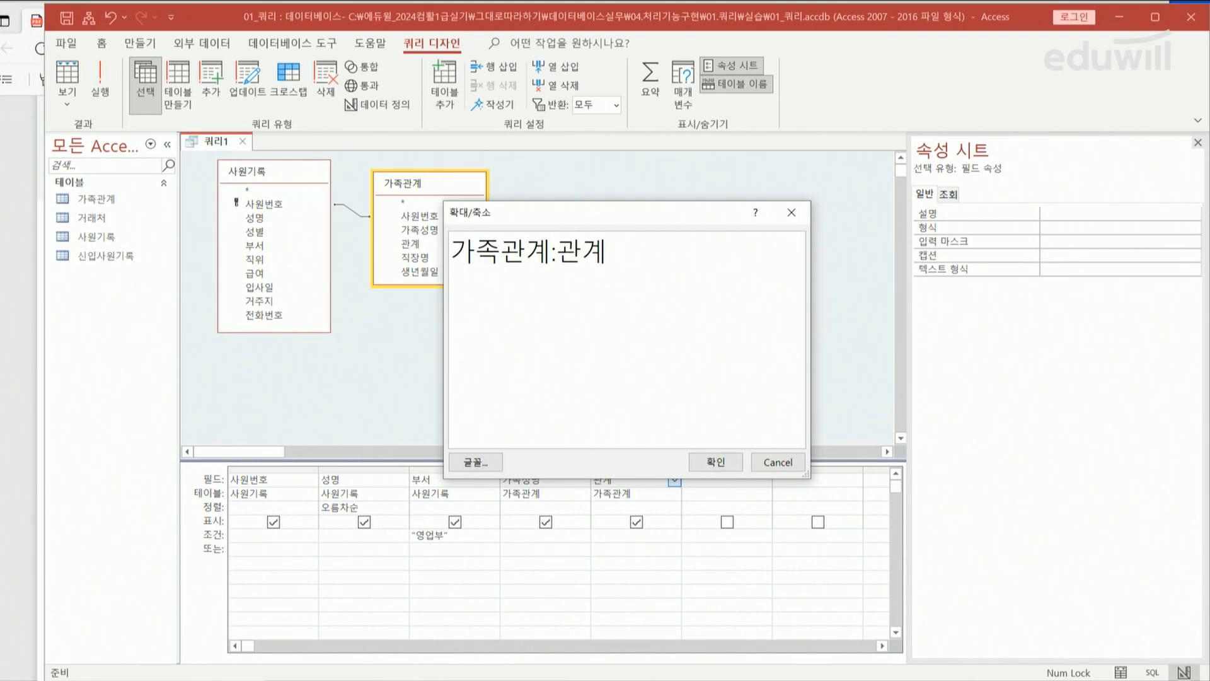
type("[")
key("End")
type("]")
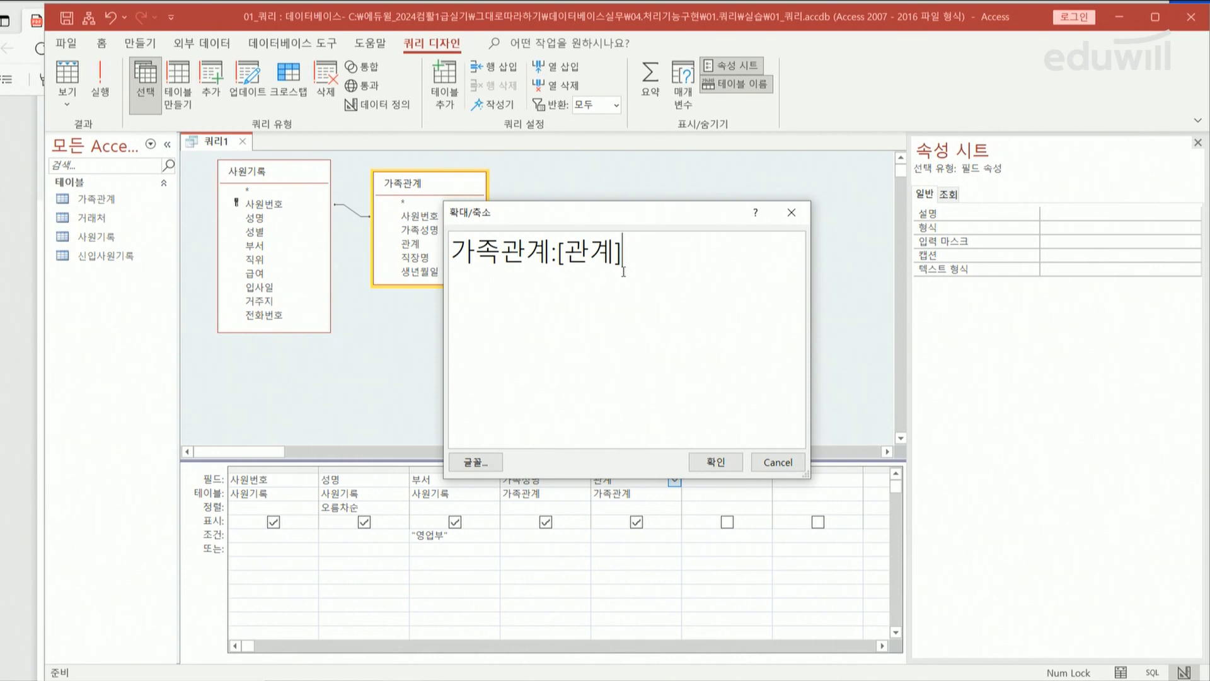
left_click(714, 464)
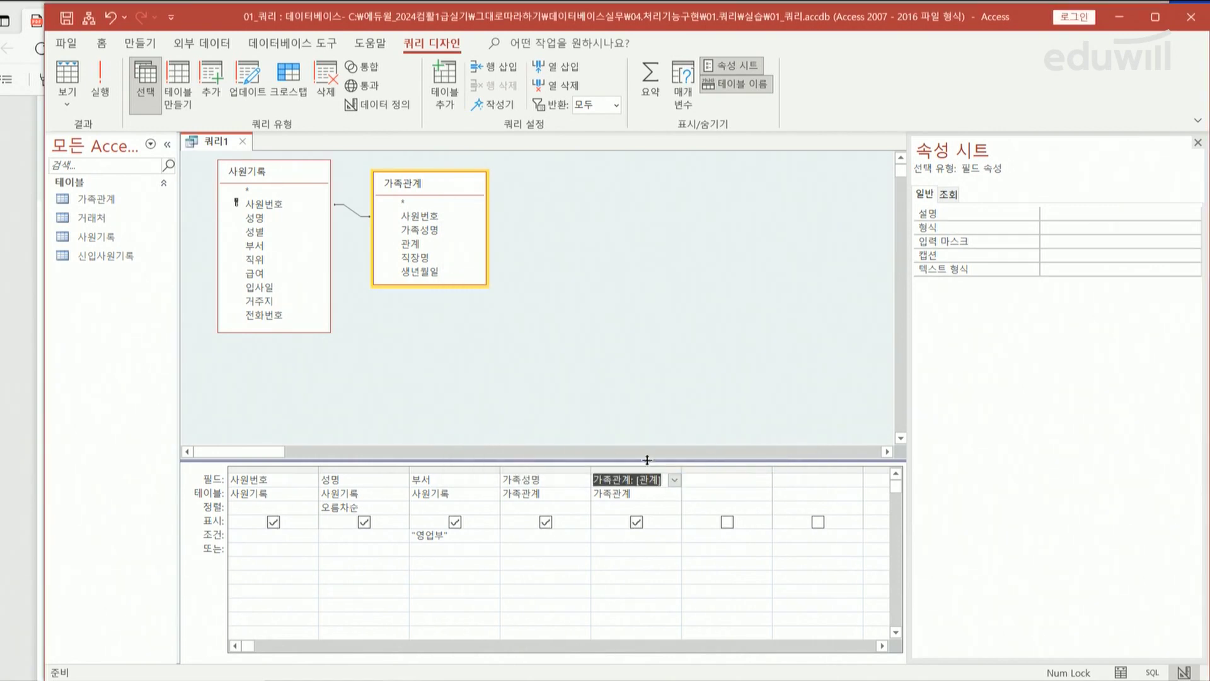
Step: Start a calculated field labelled 근무년수: in the first empty grid column, using the zoom window
left_click(719, 483)
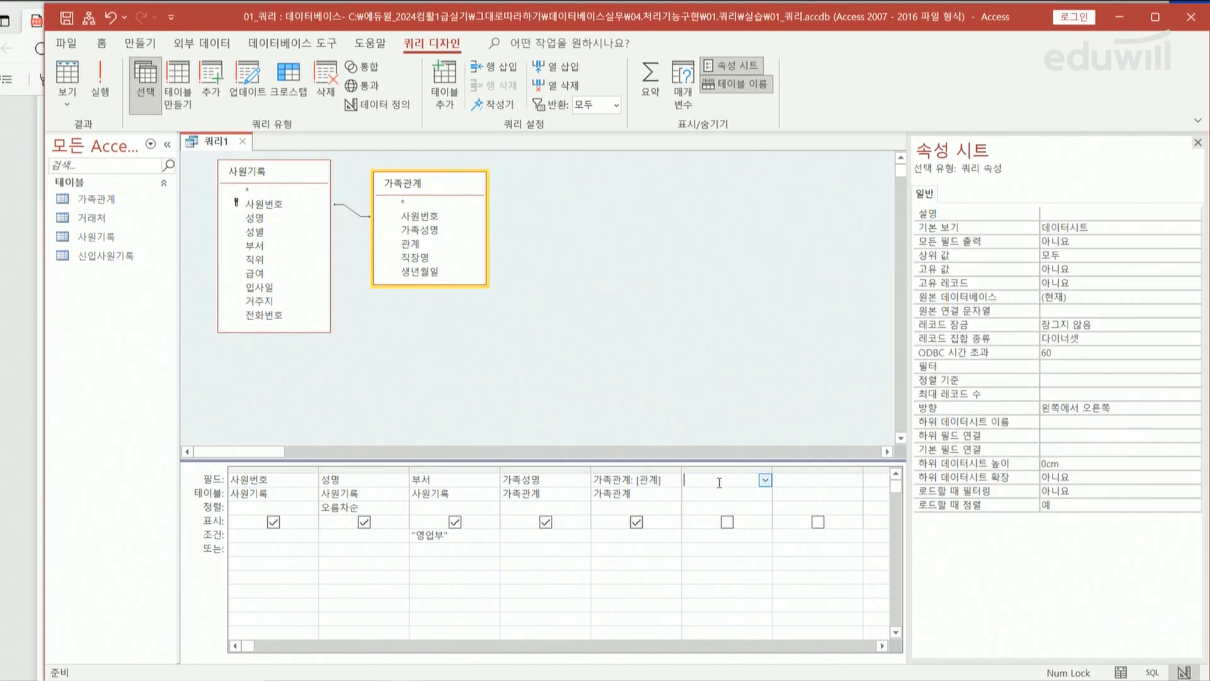
right_click(719, 483)
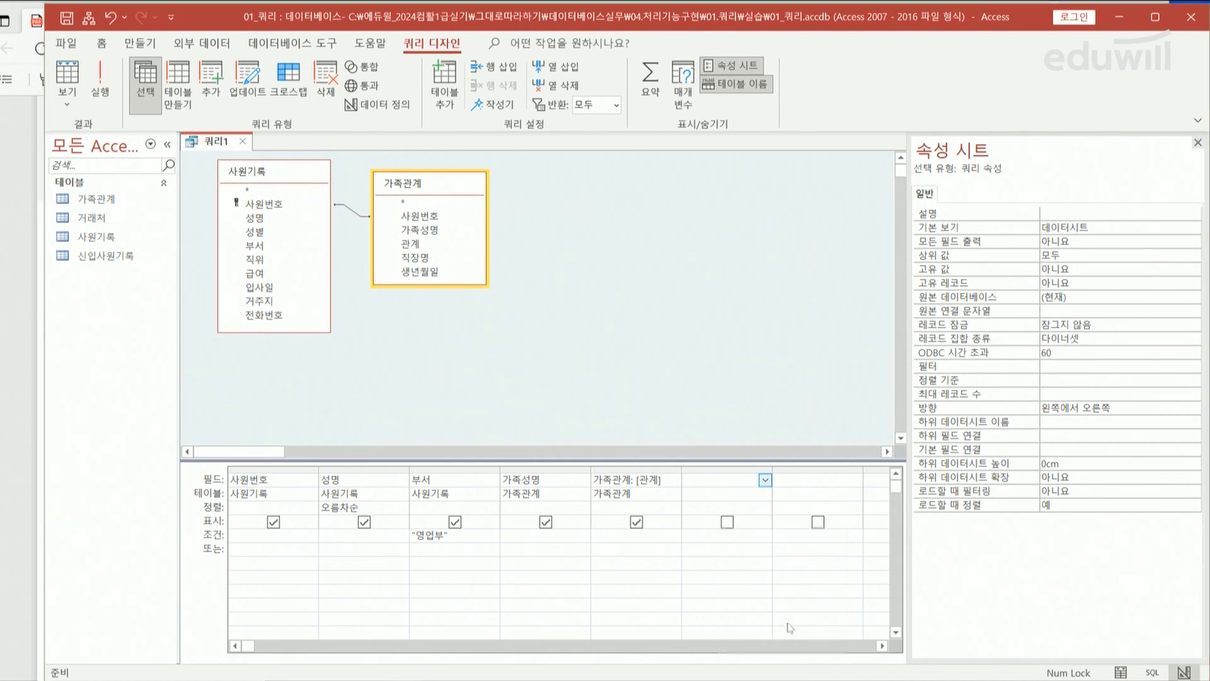
left_click(781, 624)
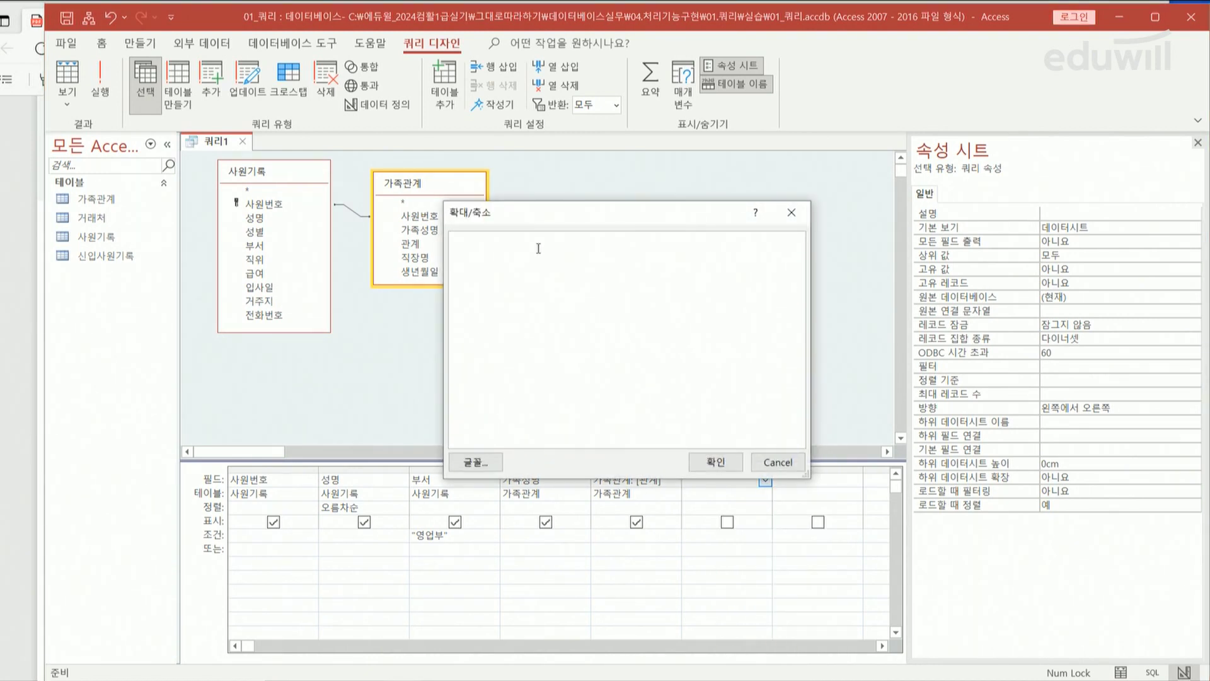
type("ㄱ")
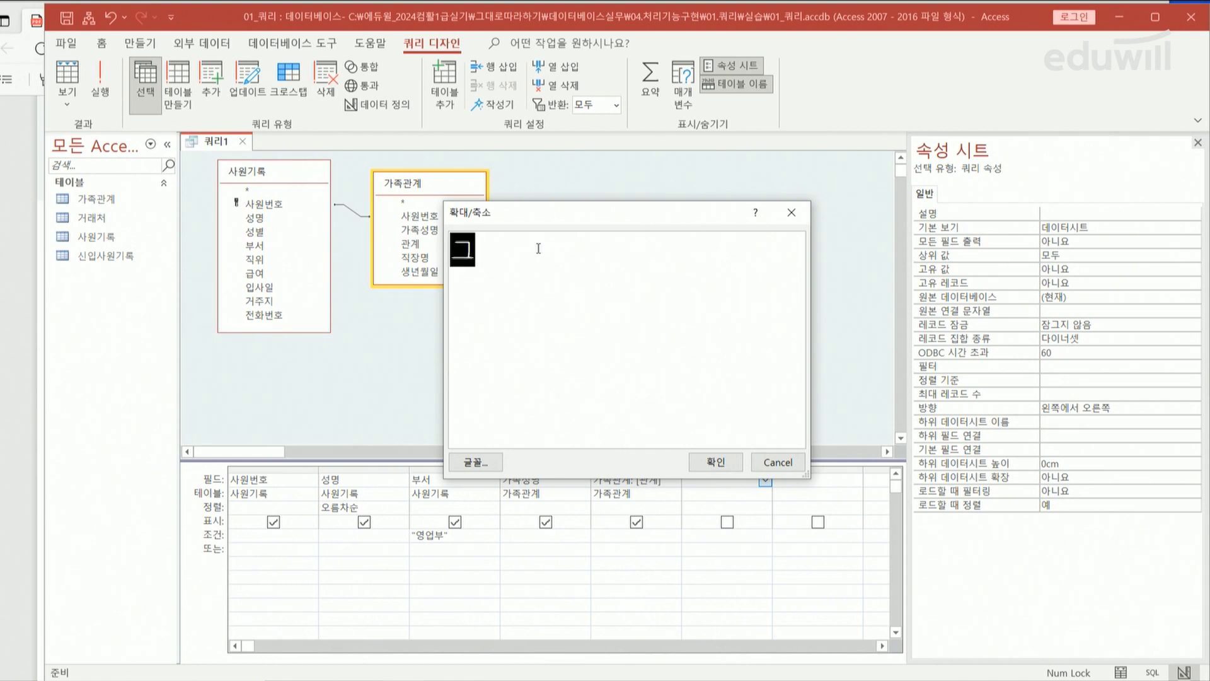
type("ㅡㄴㅁㅜ")
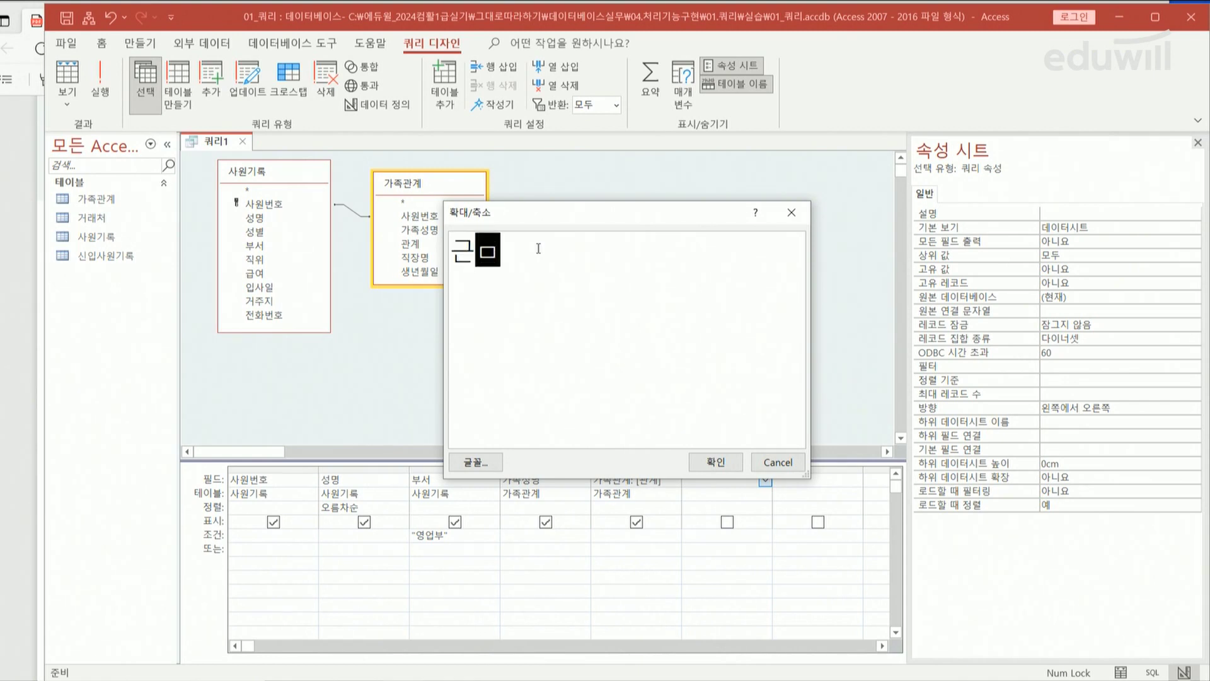
type("ㄴㅕㄴㅅㅜ:")
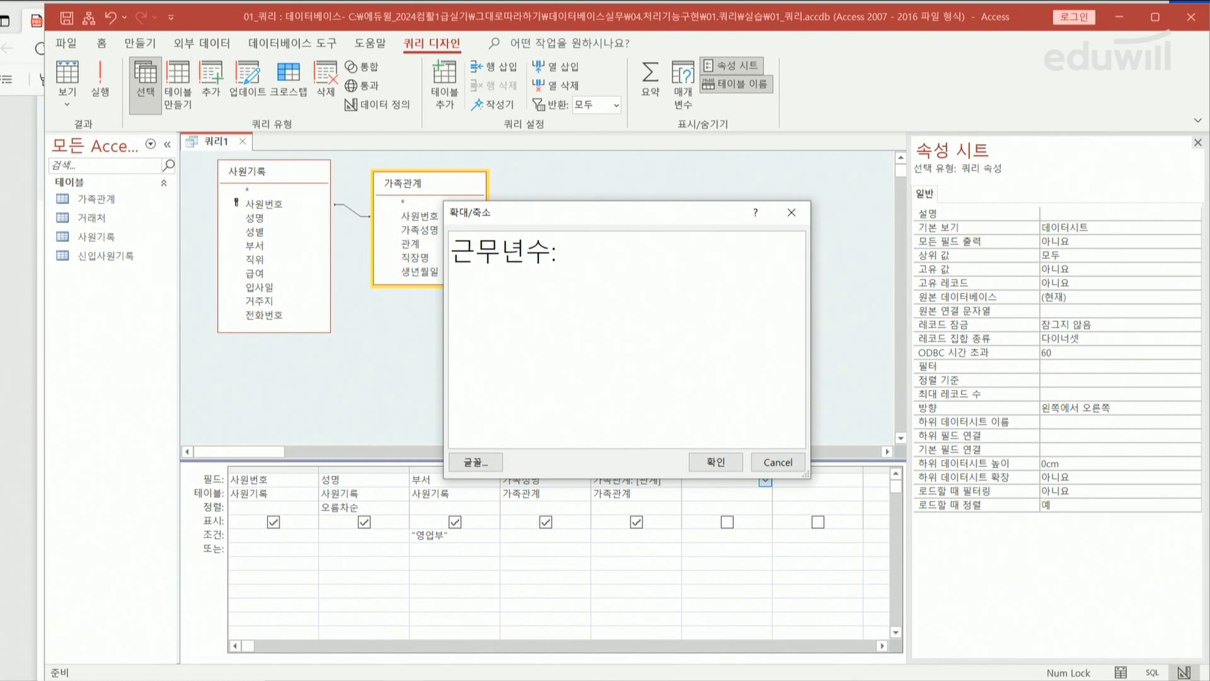
Step: Complete the 근무년수 field with the expression datediff("yyyy", [입사일], date()) and accept it into the grid
type("datediff")
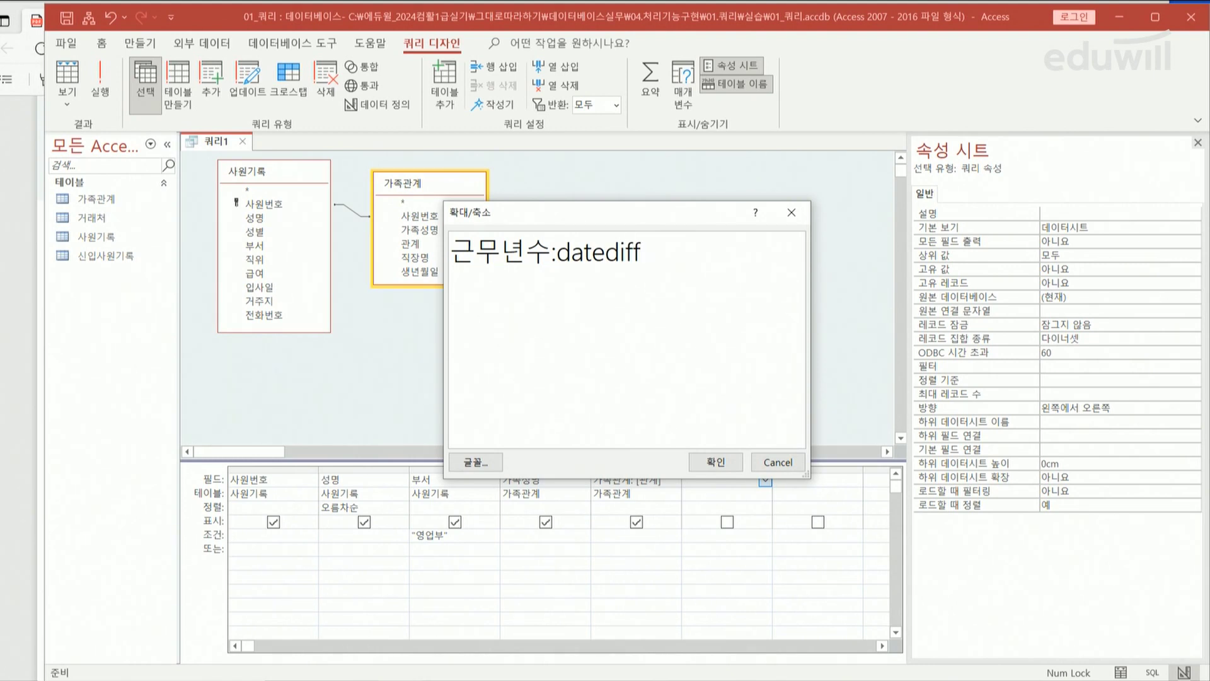
type("(")
type("\"yy")
type("yy\"")
type(", ")
type("[입상")
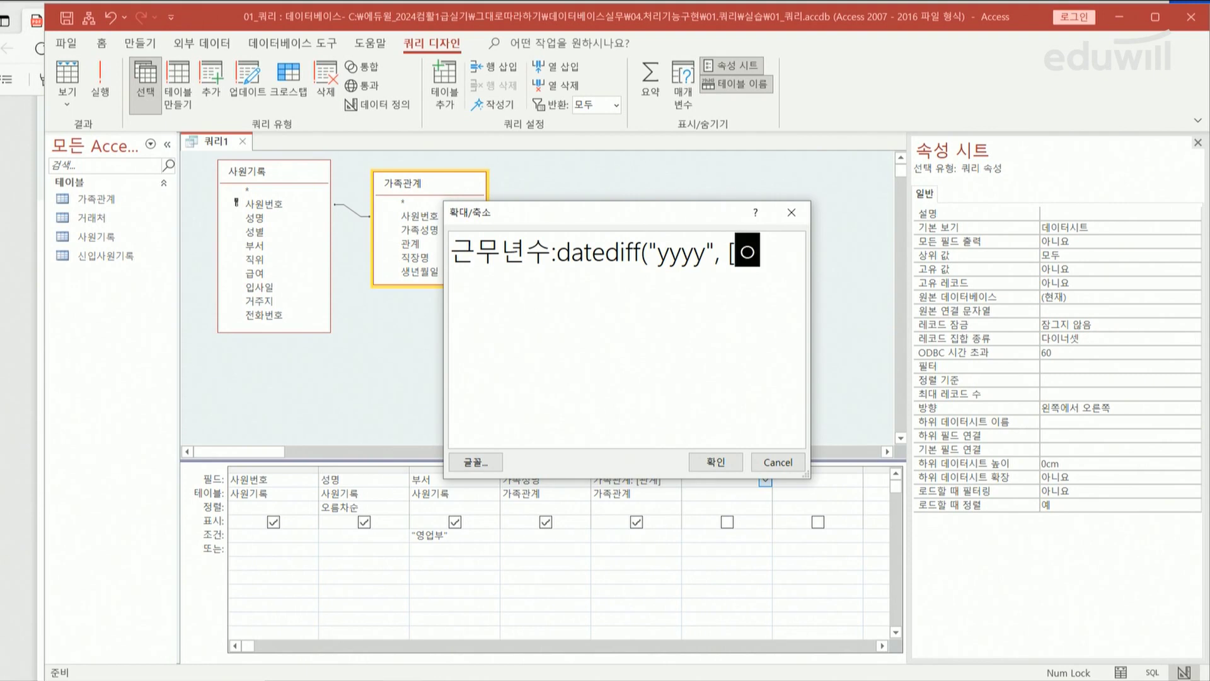
type("일]")
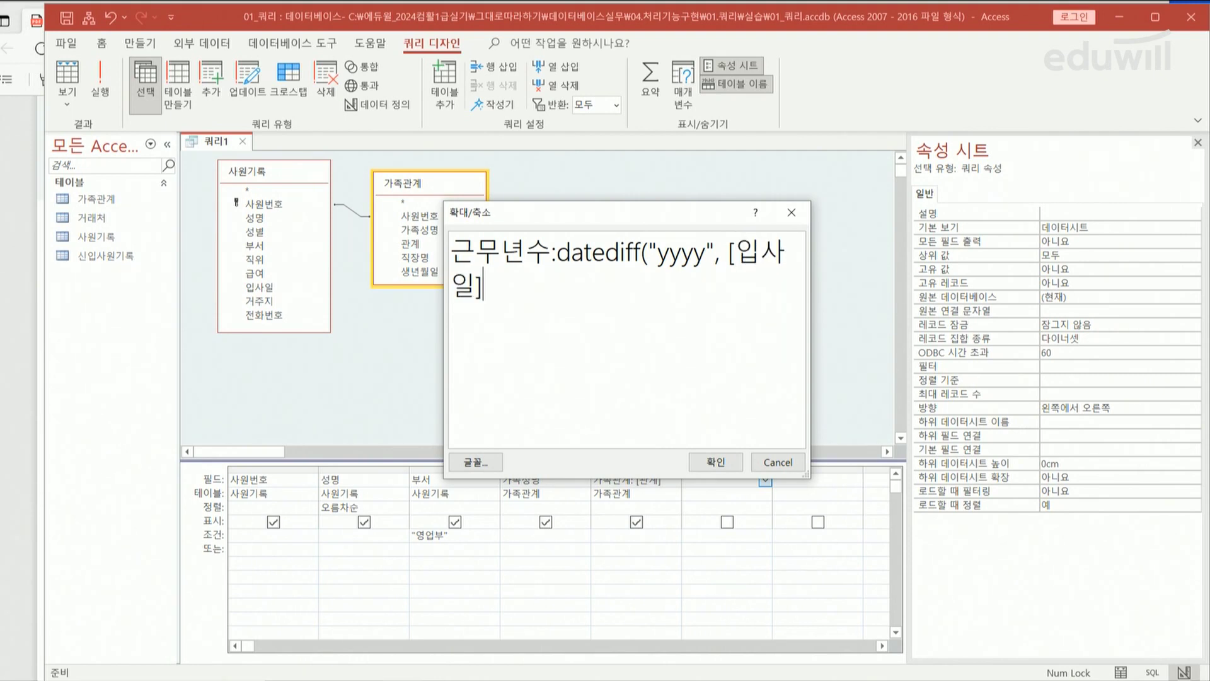
type(", date())")
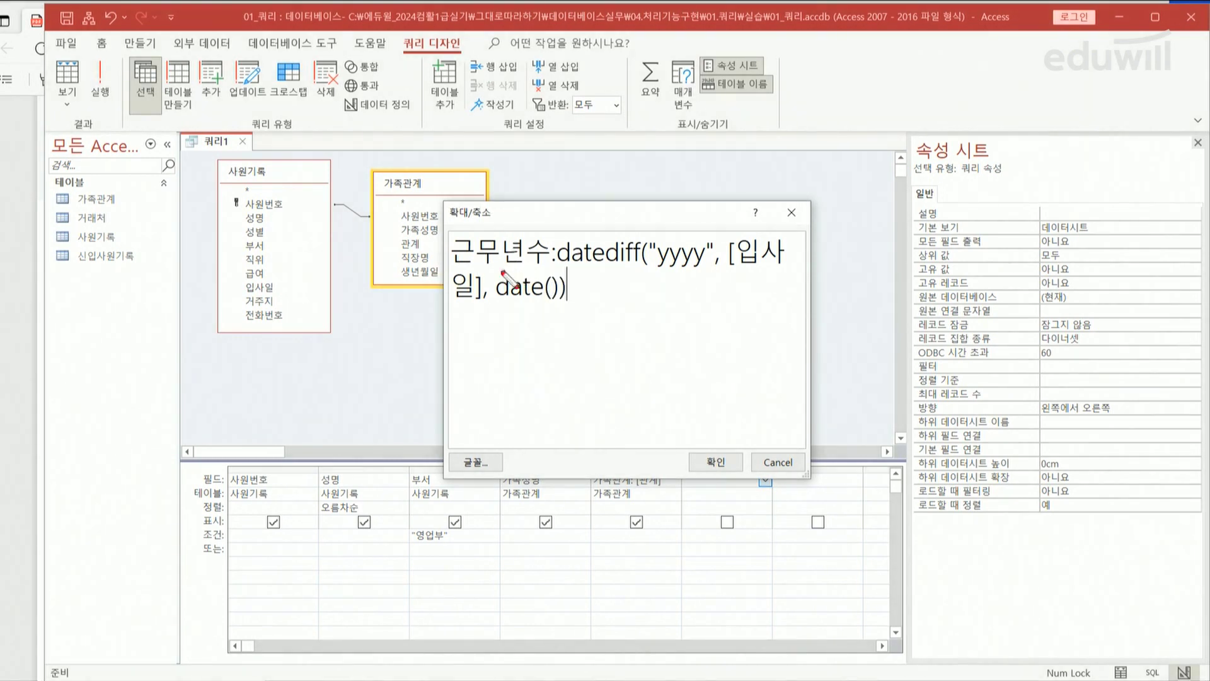
left_click_drag(458, 271, 550, 271)
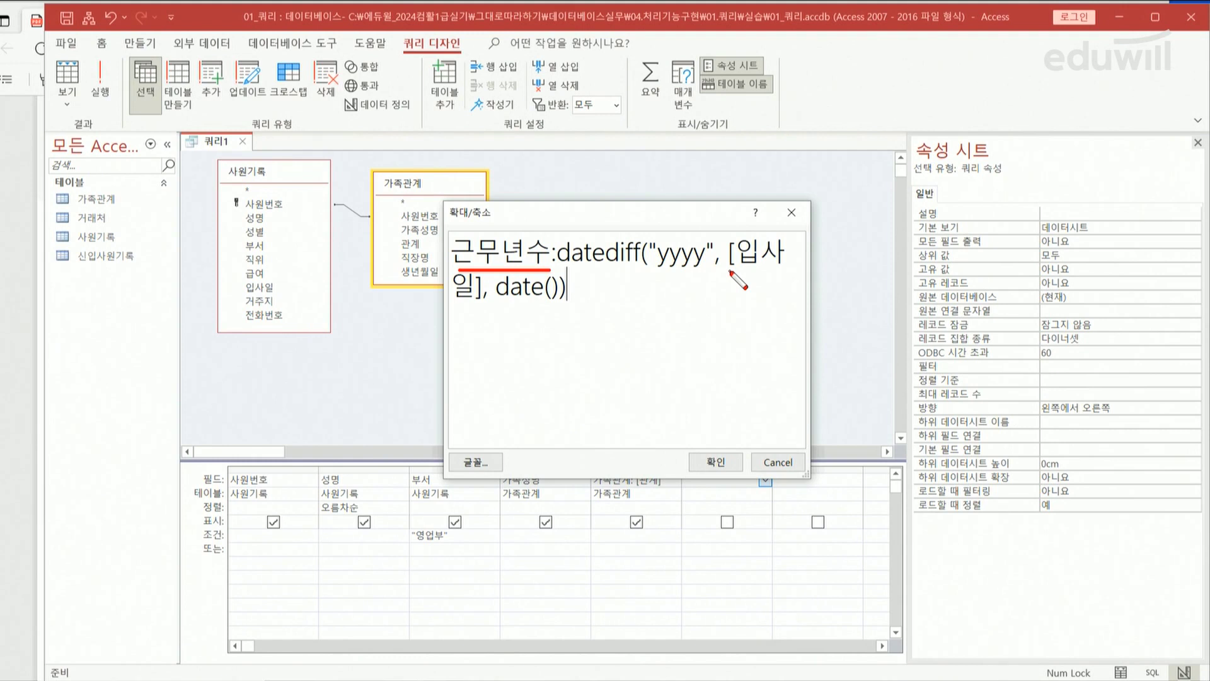
left_click_drag(730, 272, 780, 272)
left_click_drag(464, 306, 562, 305)
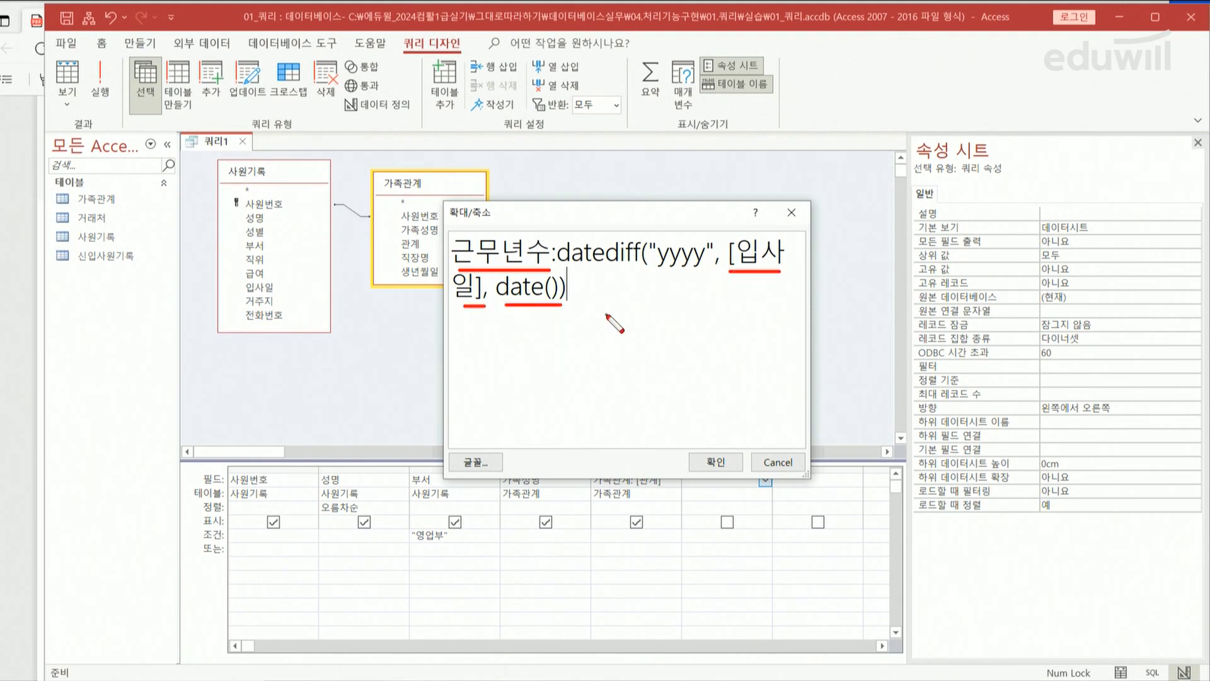
key("Escape")
left_click(723, 462)
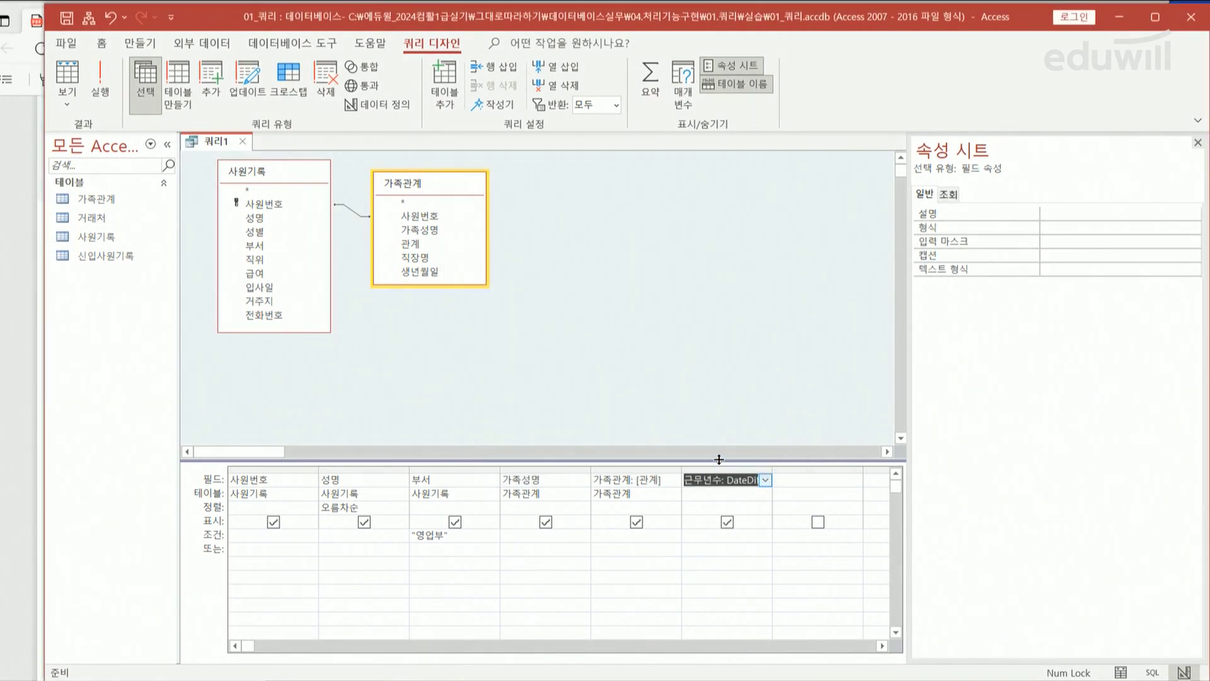
key("Return")
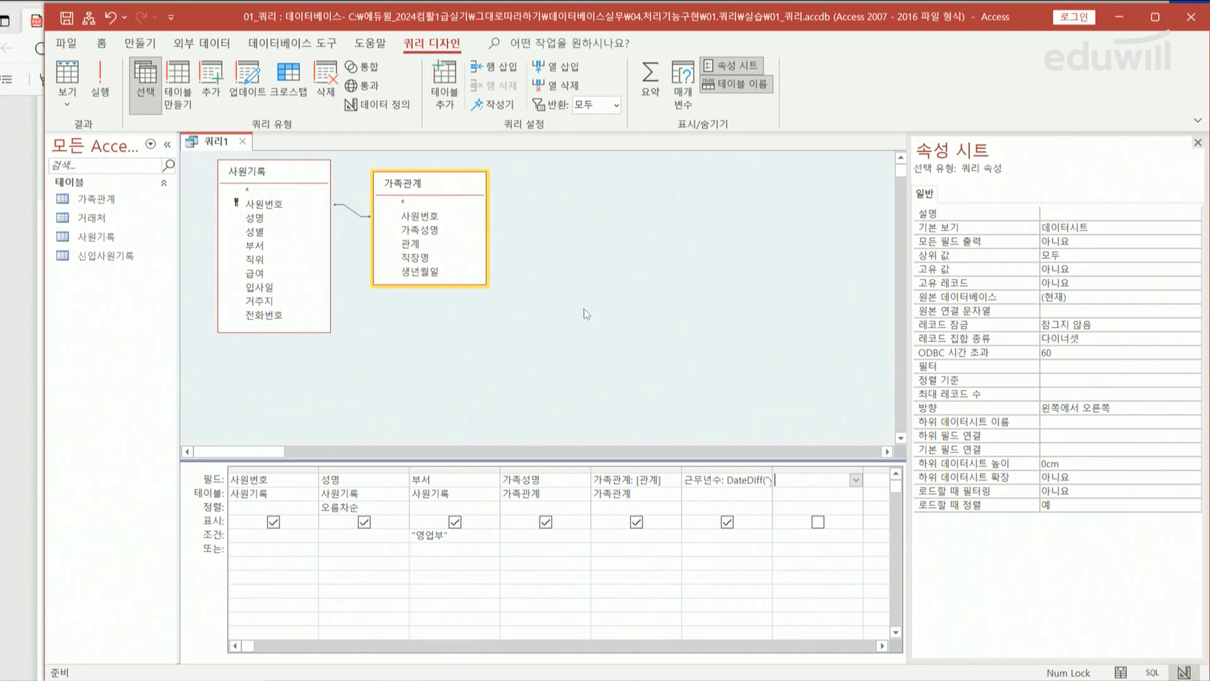
Step: Run the query to check it, and close it with its design saved as 영업부사원기록
left_click(101, 89)
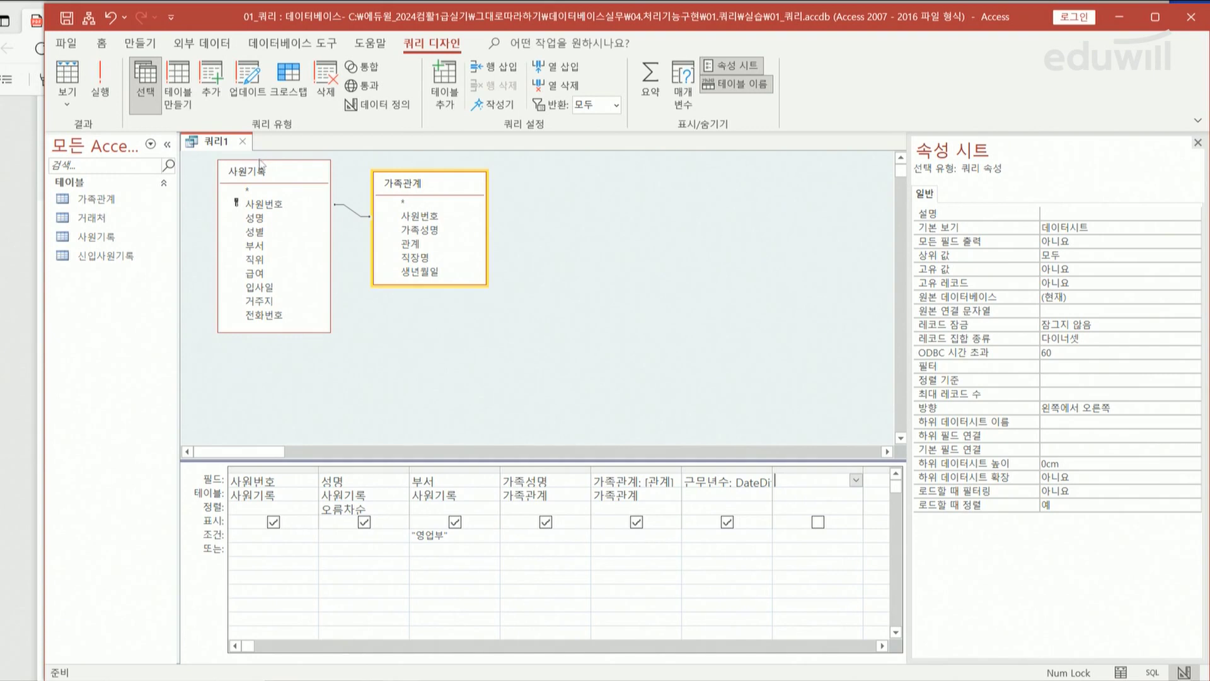
left_click(243, 144)
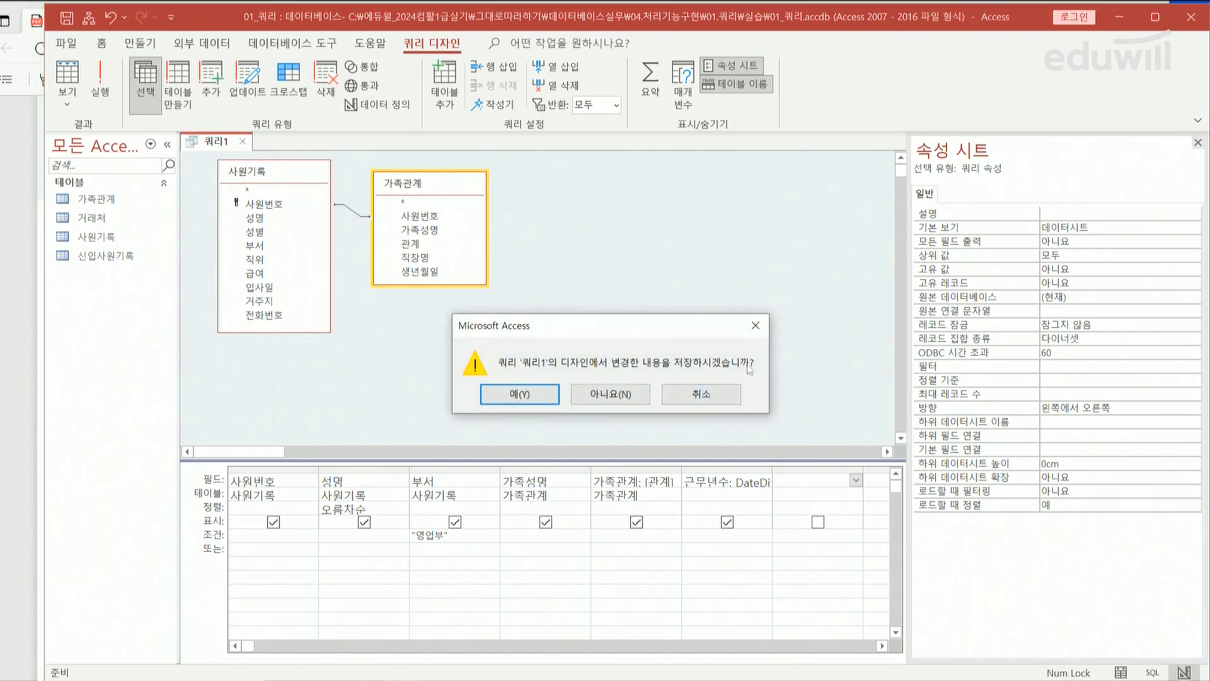
left_click(540, 396)
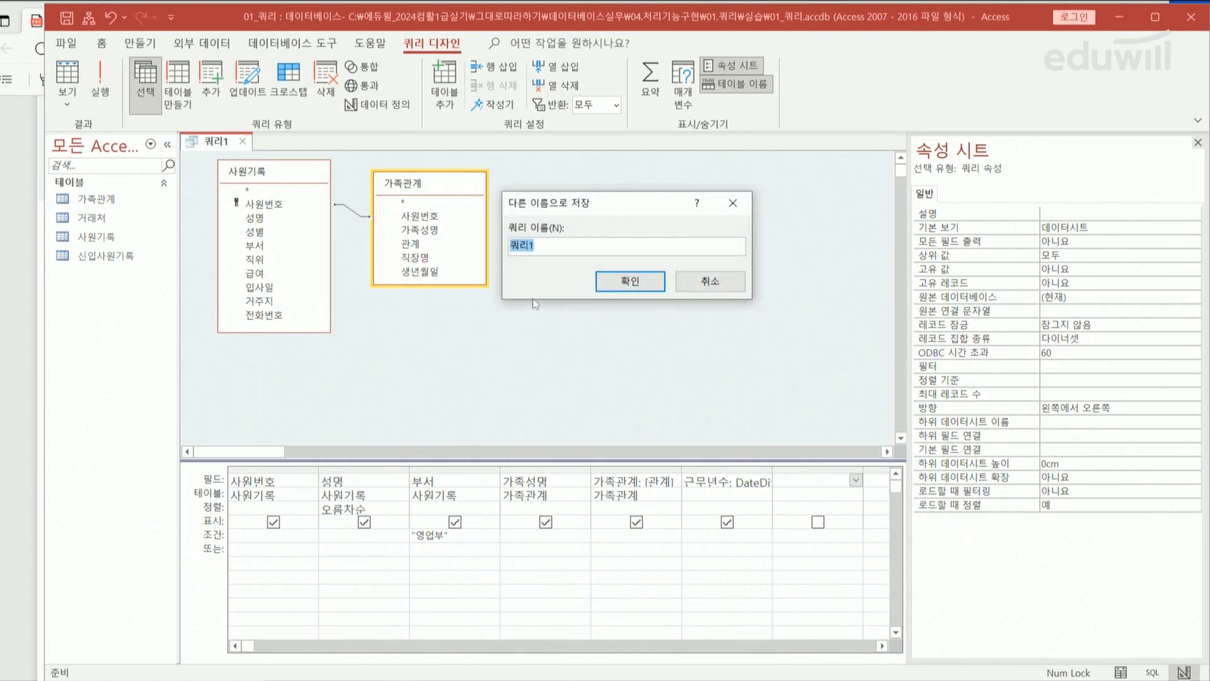
key("BackSpace")
type("여")
type("업부")
type("사원")
type("기록")
left_click(624, 284)
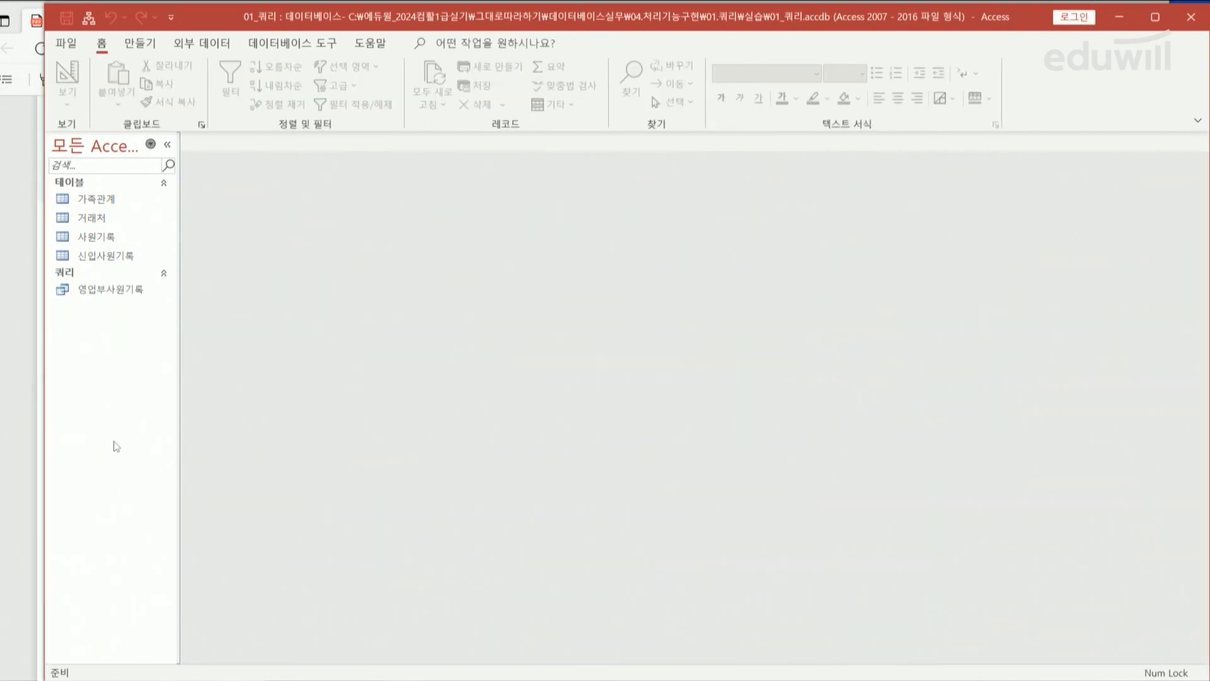
Step: Open the saved 영업부사원기록 query to review its records and close it again
double_click(111, 289)
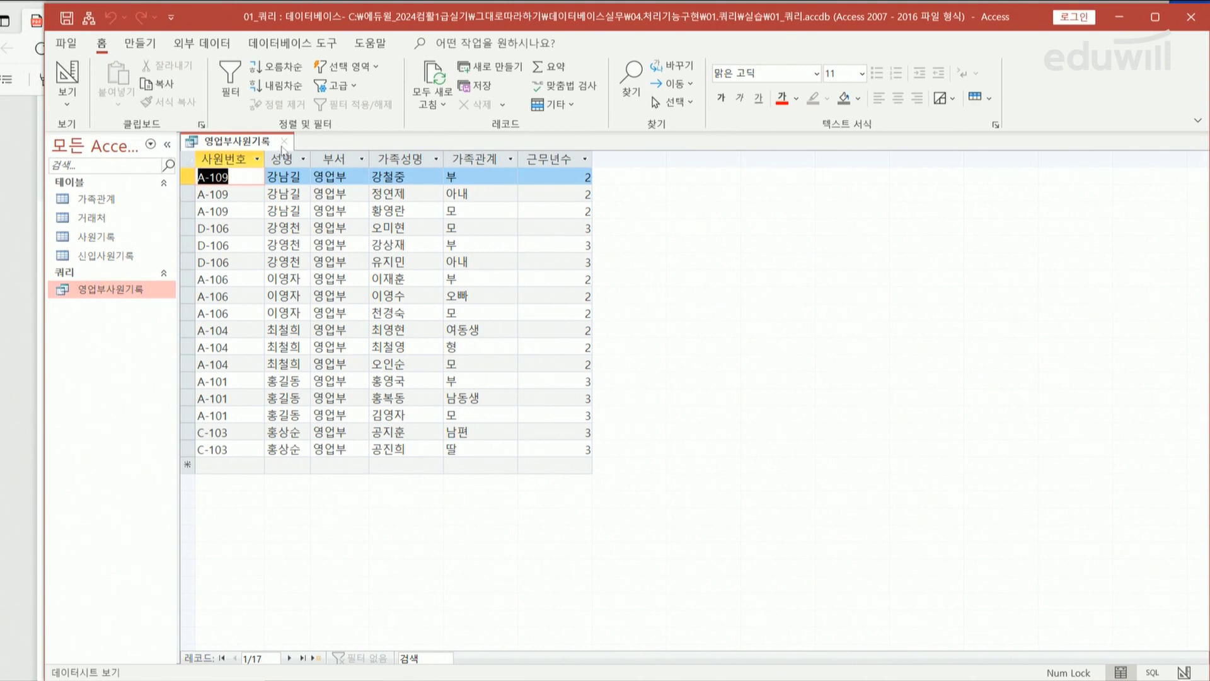
left_click(285, 141)
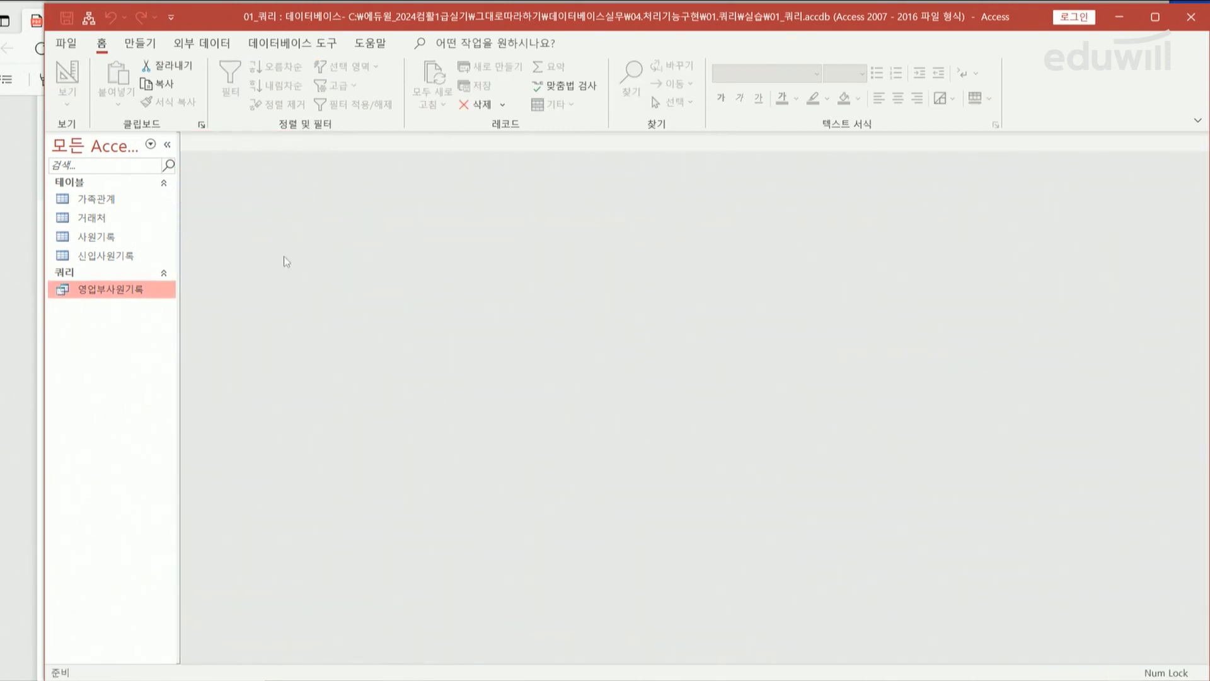
Step: Switch to the PDF textbook and study exercise 2's 매개변수 query, temporarily marking its source tables, parameter prompt and result fields
left_click(15, 229)
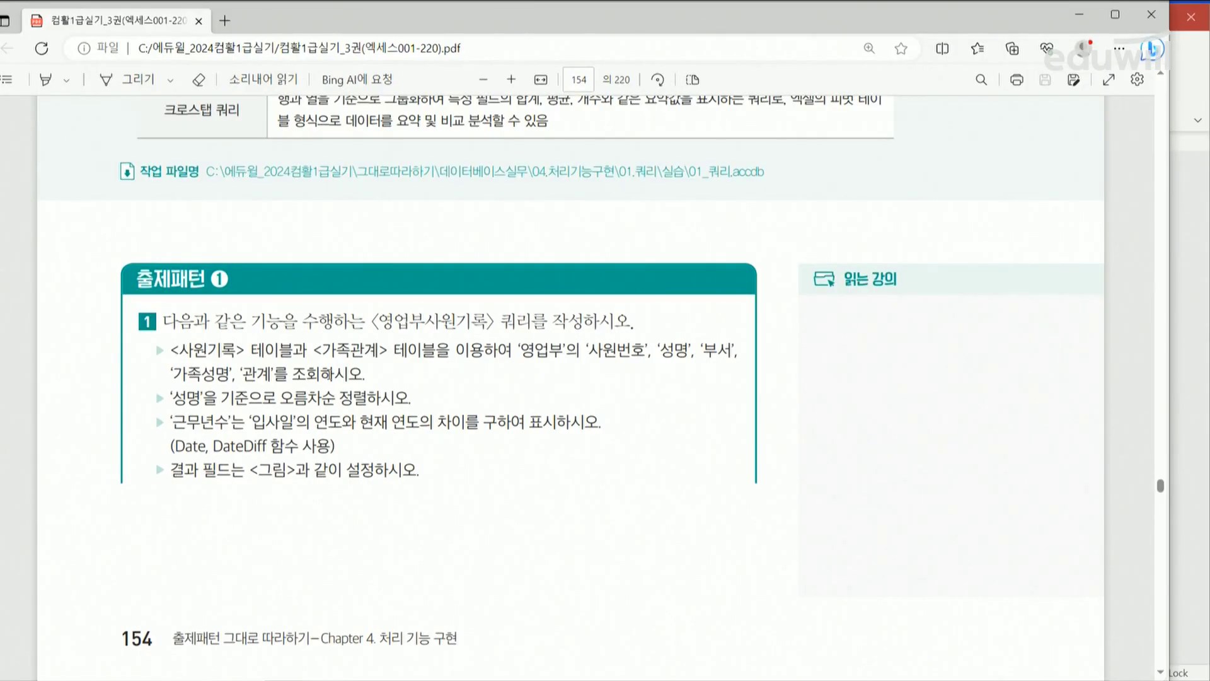
scroll(334, 377, "down", 10)
scroll(336, 377, "down", 2)
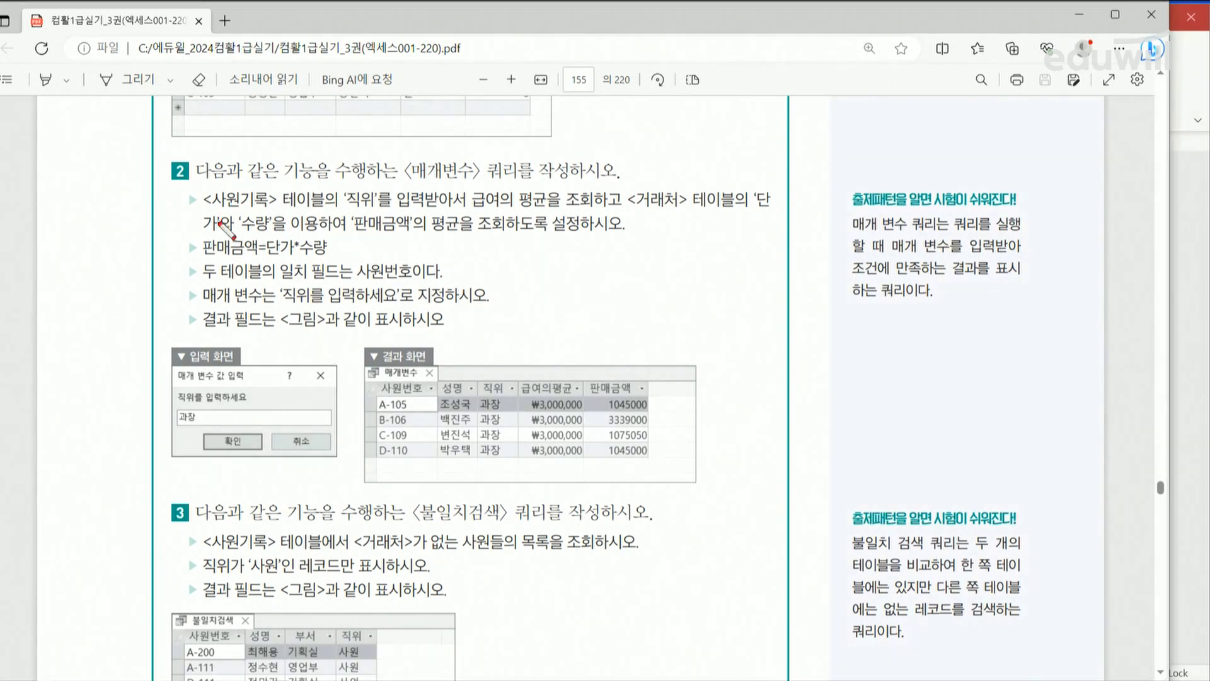
left_click_drag(205, 212, 438, 211)
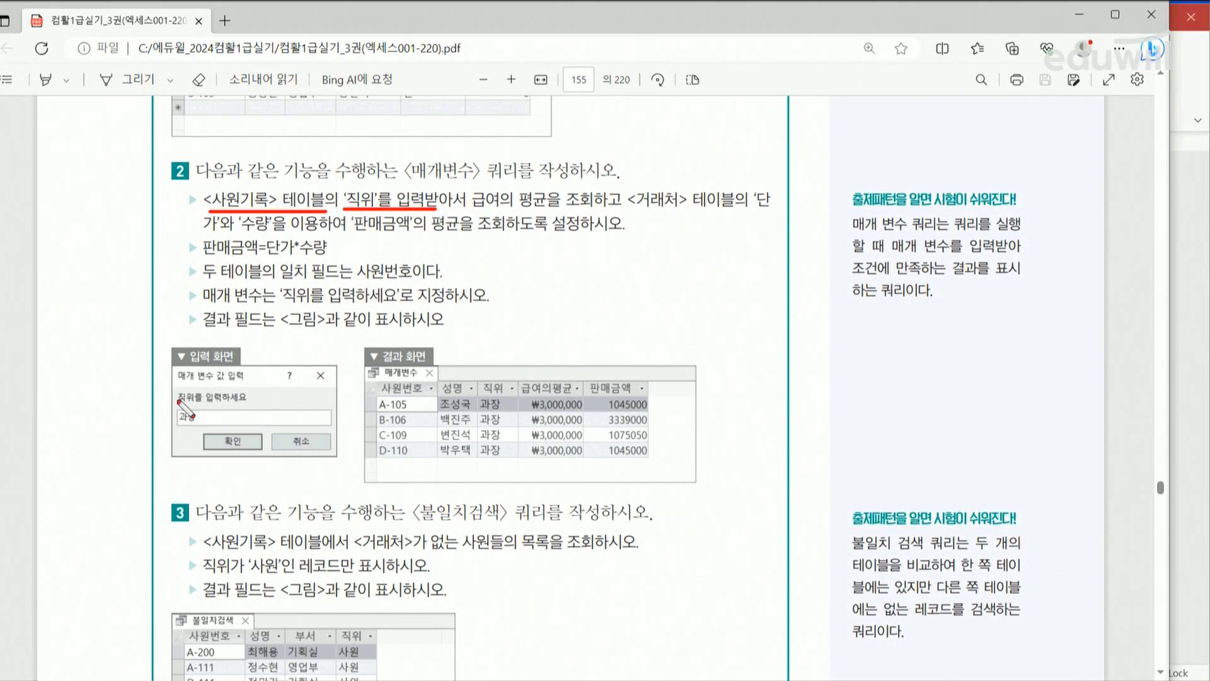
mouse_move(174, 365)
left_mouse_down()
mouse_move(163, 416)
mouse_move(187, 452)
left_mouse_up()
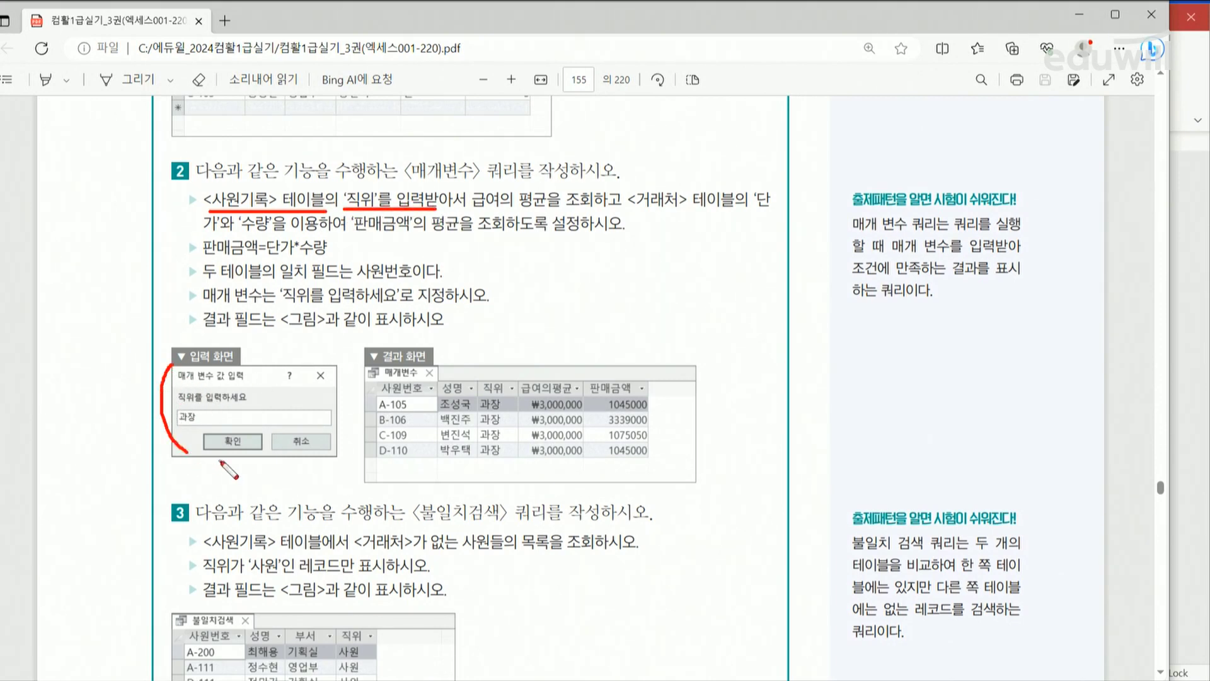
left_click_drag(178, 407, 250, 407)
left_click_drag(507, 401, 506, 462)
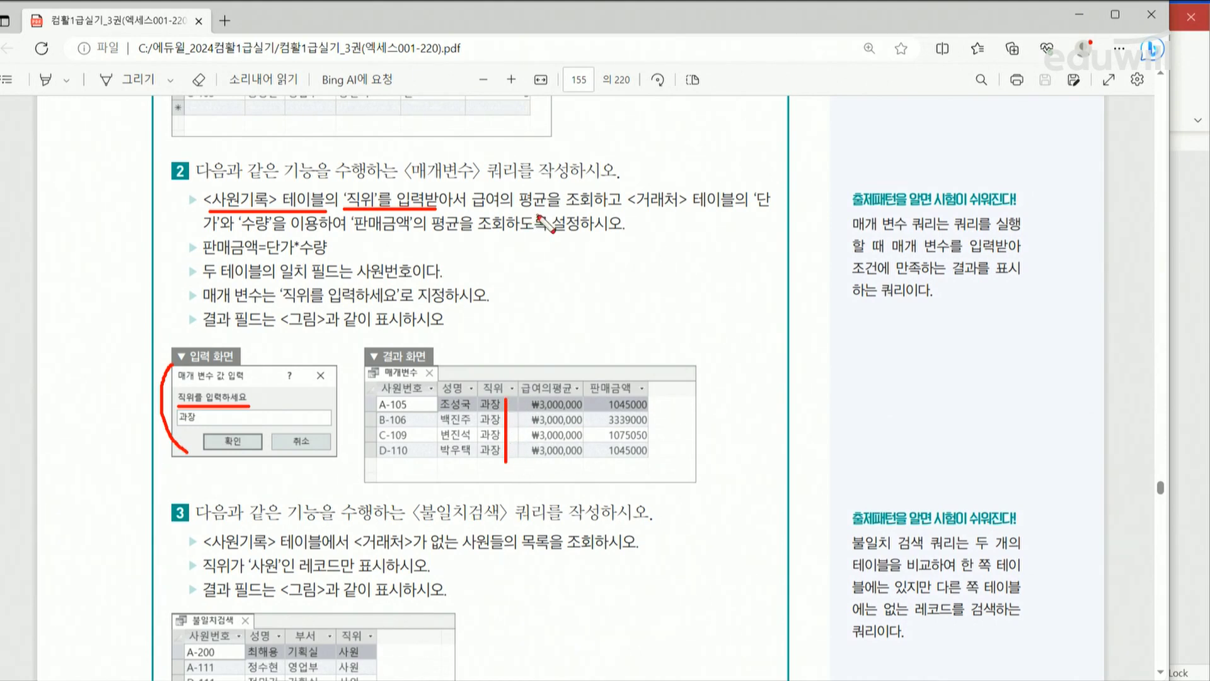
left_click_drag(472, 213, 602, 212)
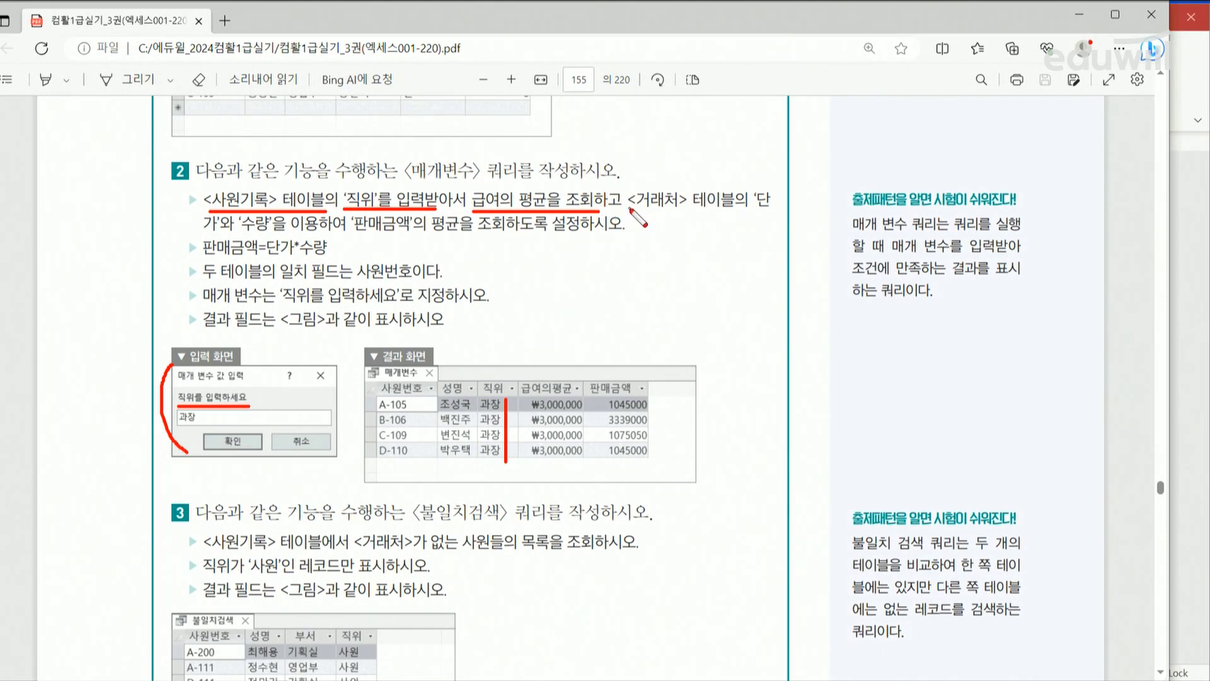
left_click_drag(630, 210, 777, 210)
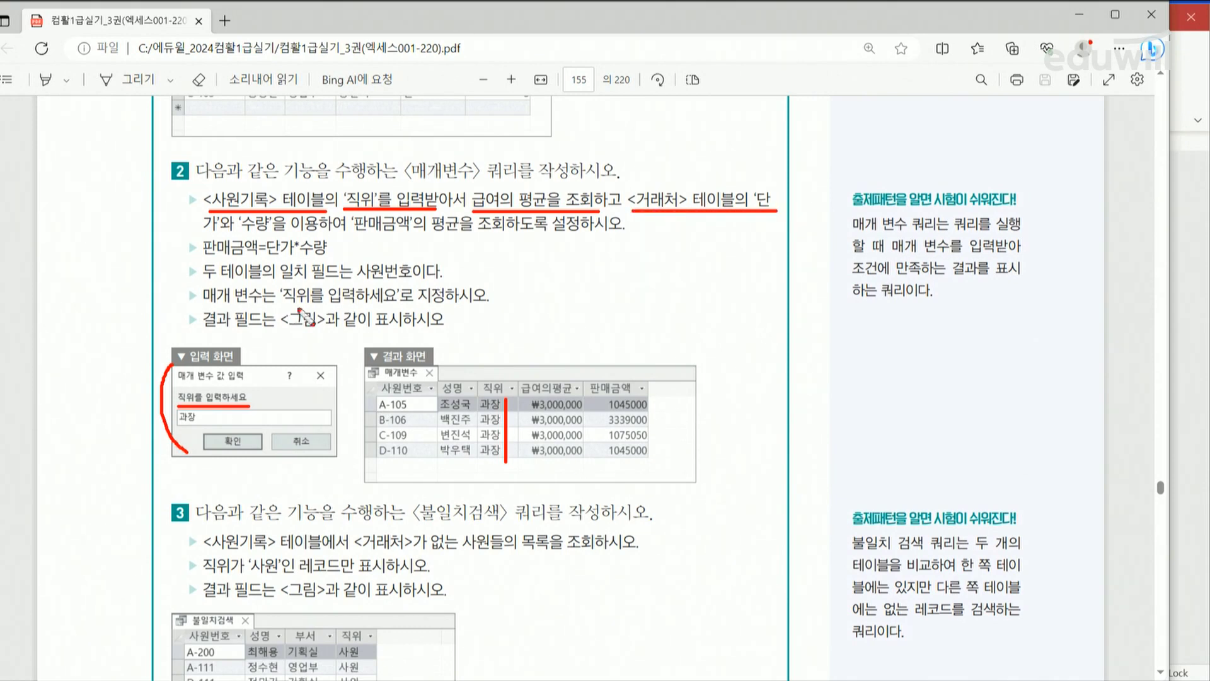
left_click_drag(193, 235, 275, 235)
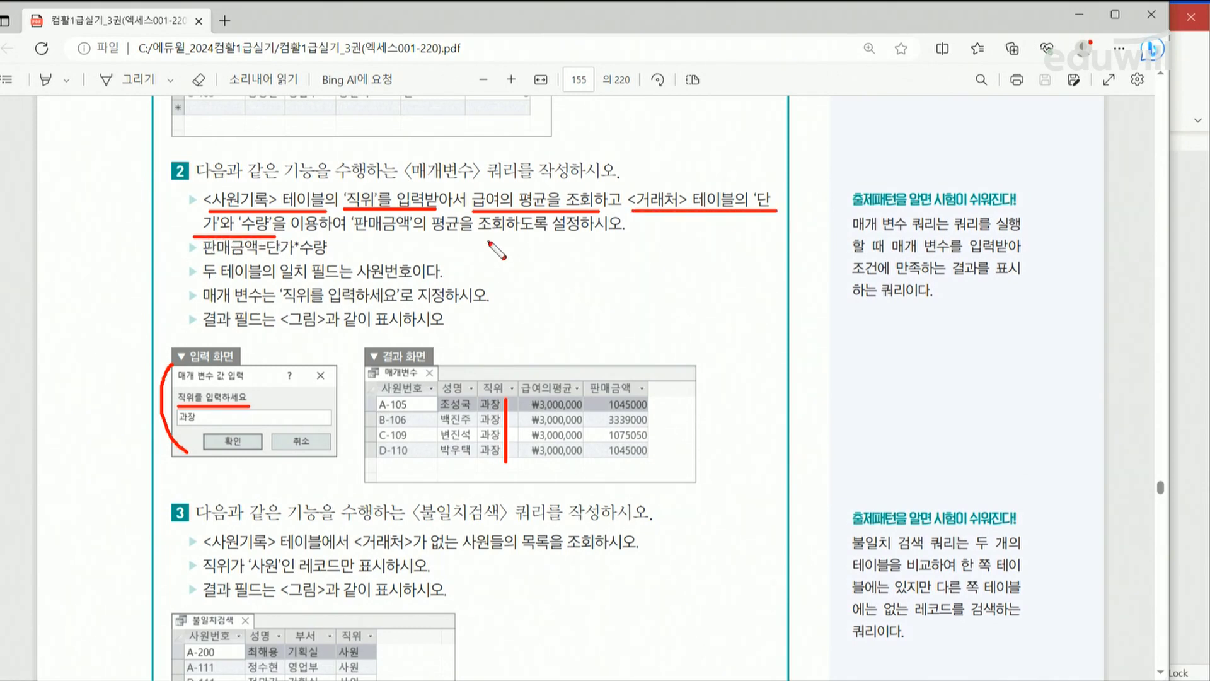
left_click_drag(589, 397, 673, 397)
mouse_move(589, 454)
left_mouse_down()
mouse_move(579, 468)
mouse_move(537, 457)
mouse_move(512, 385)
mouse_move(586, 392)
mouse_move(590, 466)
left_mouse_up()
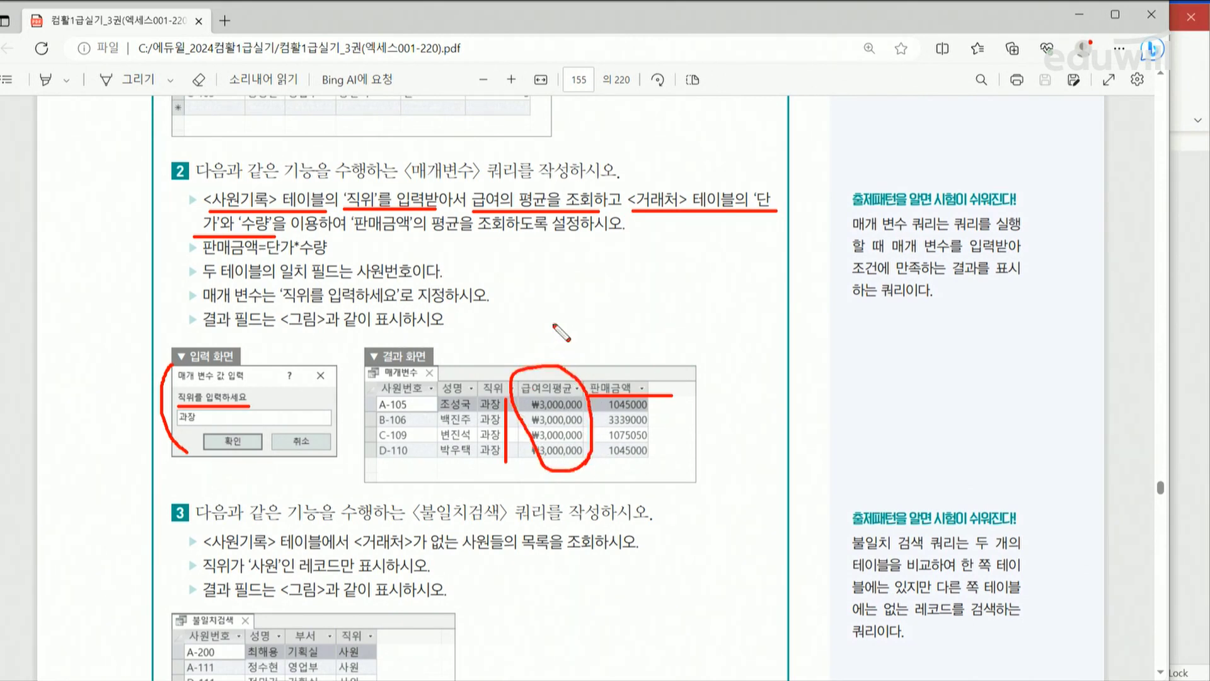
mouse_move(556, 230)
left_mouse_down()
mouse_move(539, 351)
mouse_move(561, 335)
left_mouse_up()
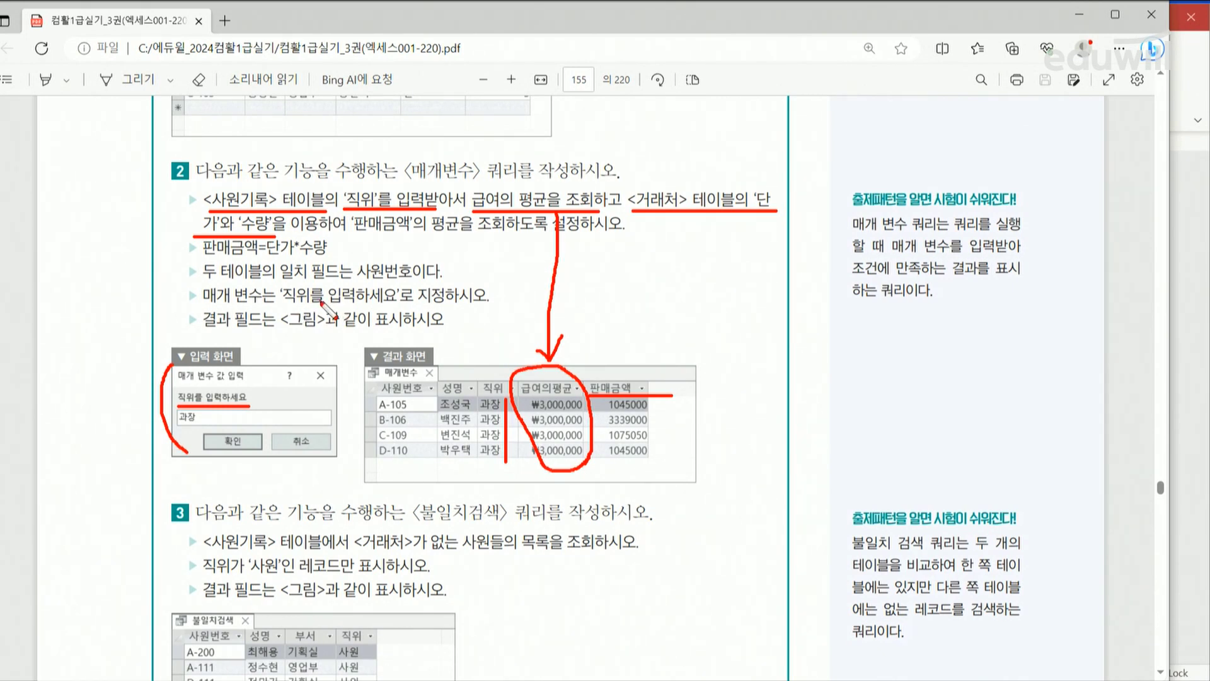
left_click_drag(204, 308, 447, 307)
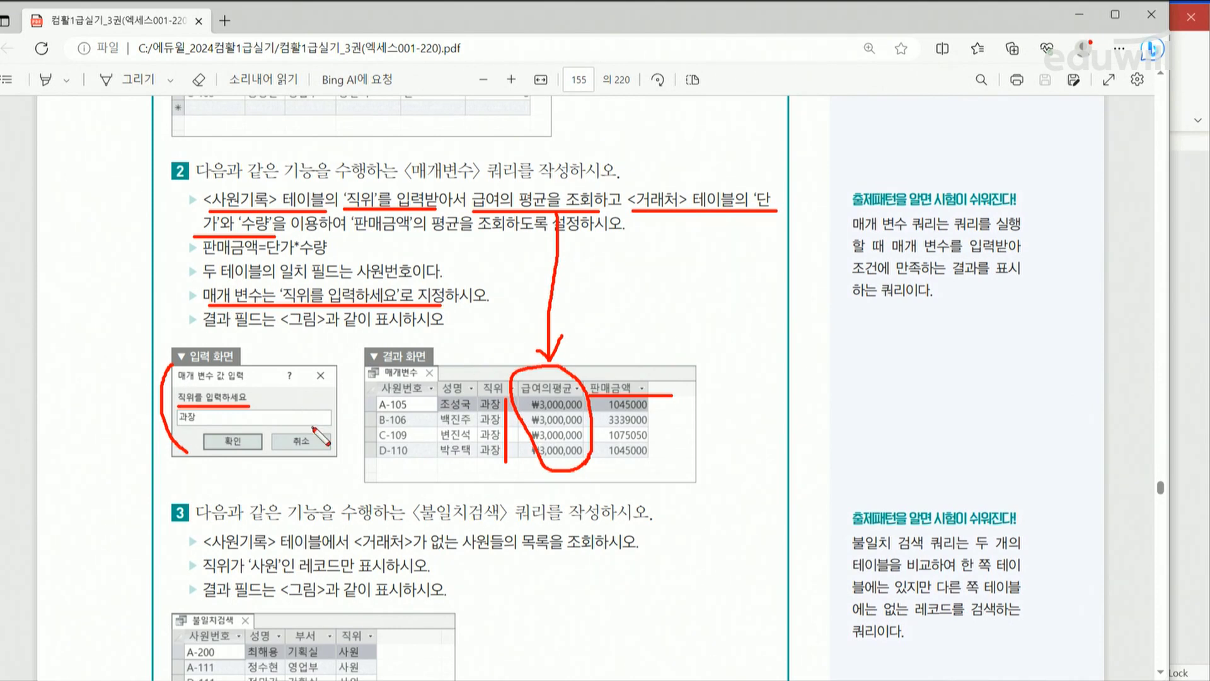
key("Escape")
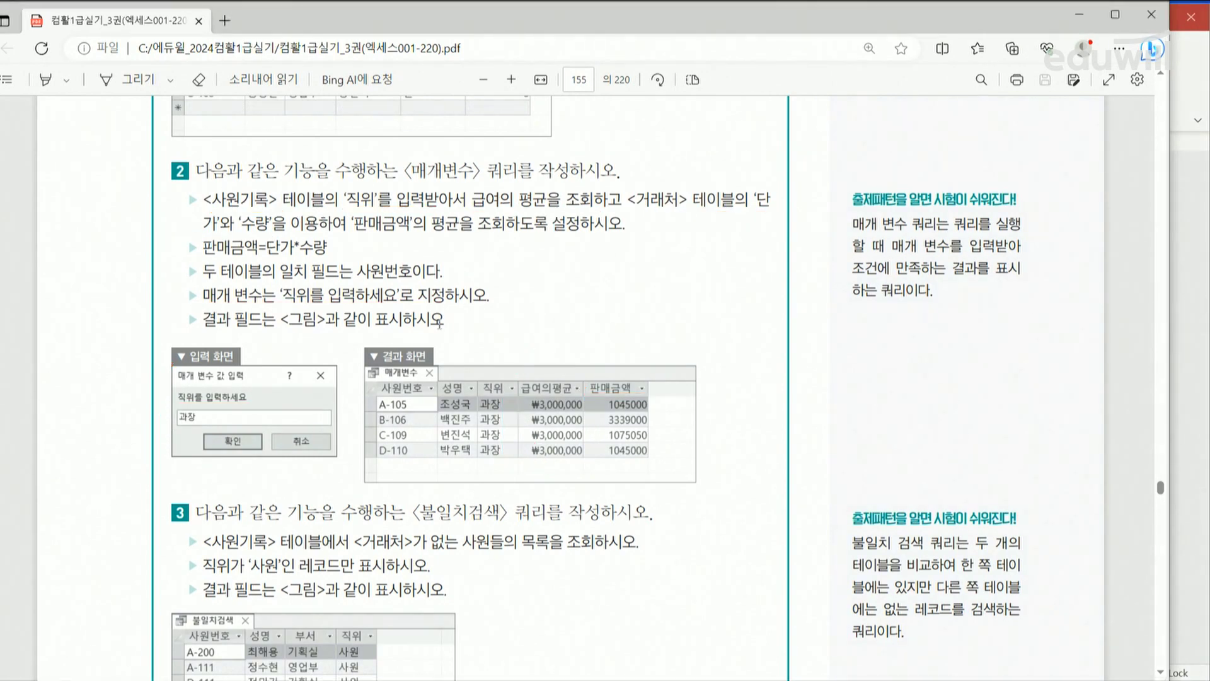
Step: Switch back to Access and create a new query in design view with the 사원기록 and 거래처 tables
left_click(1185, 170)
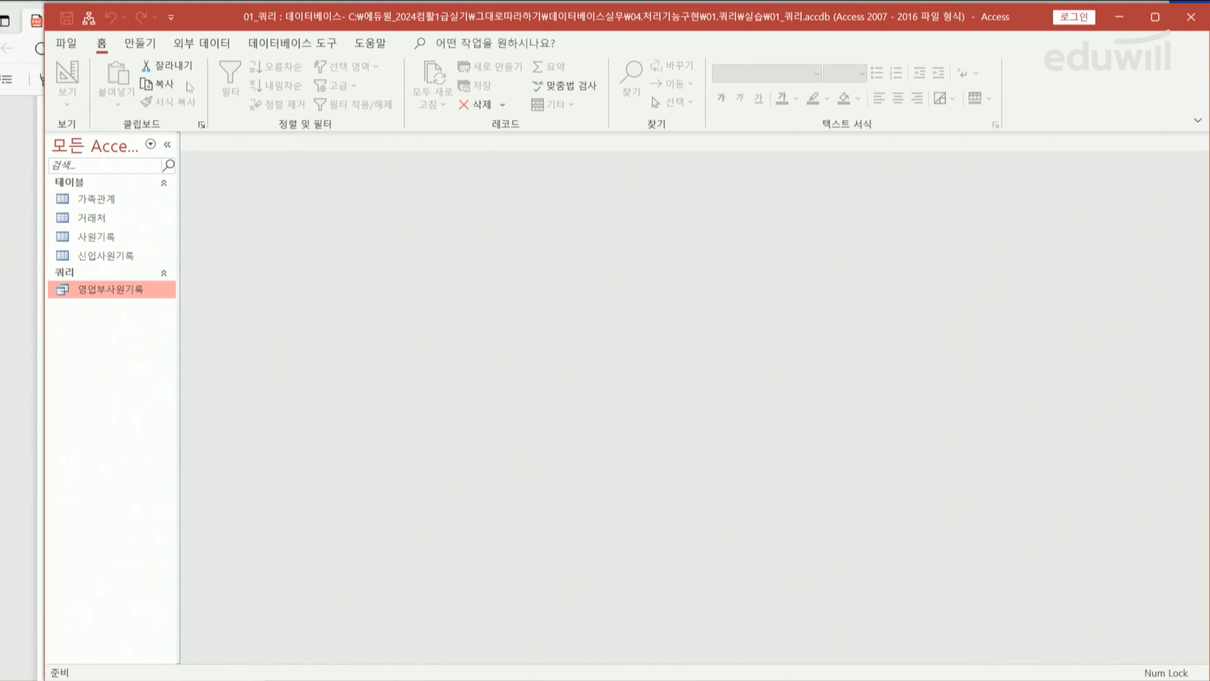
left_click(149, 48)
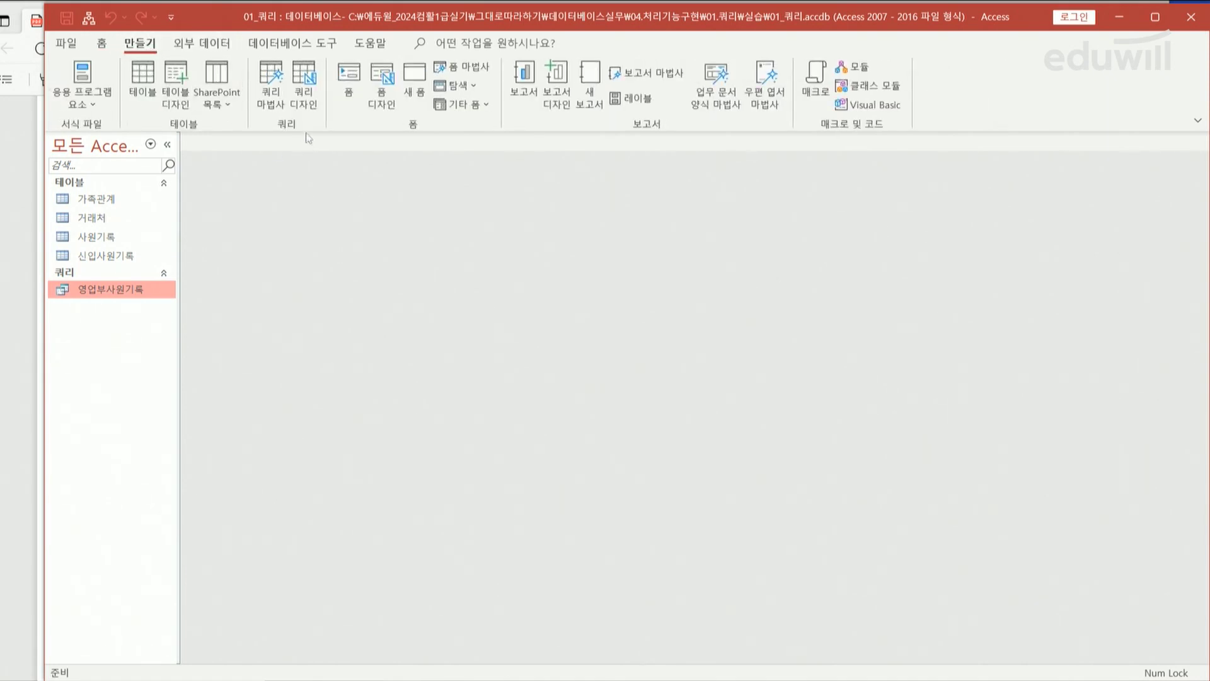
left_click(306, 101)
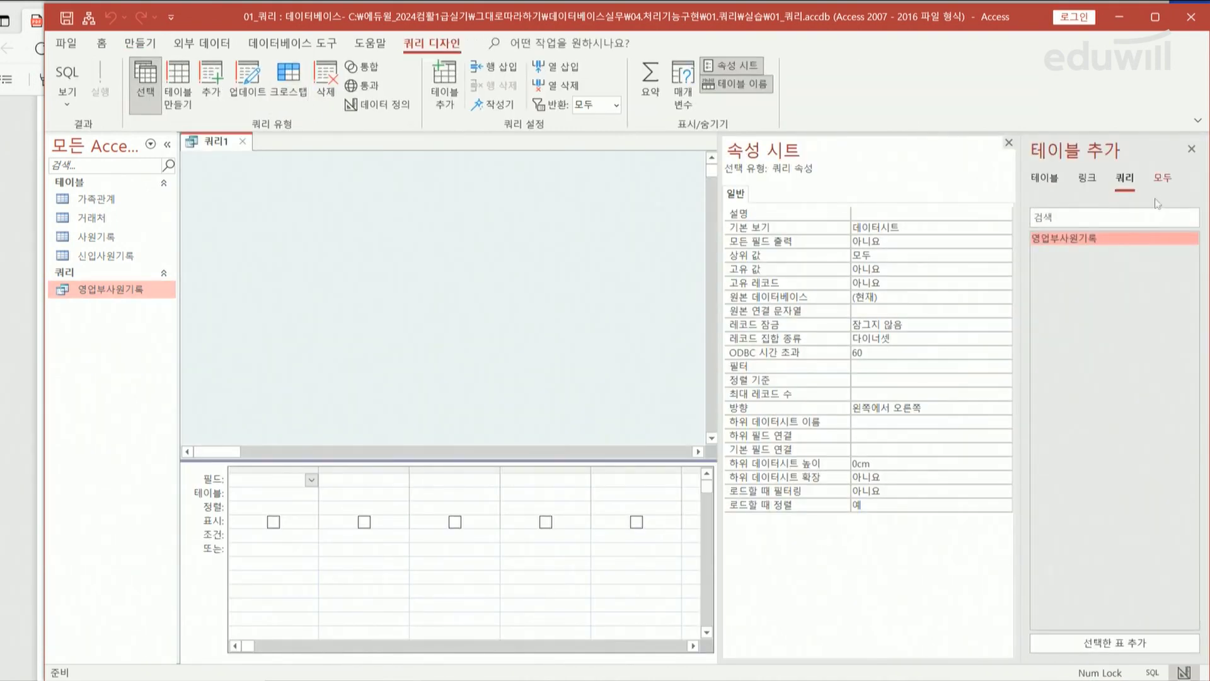
left_click(1051, 179)
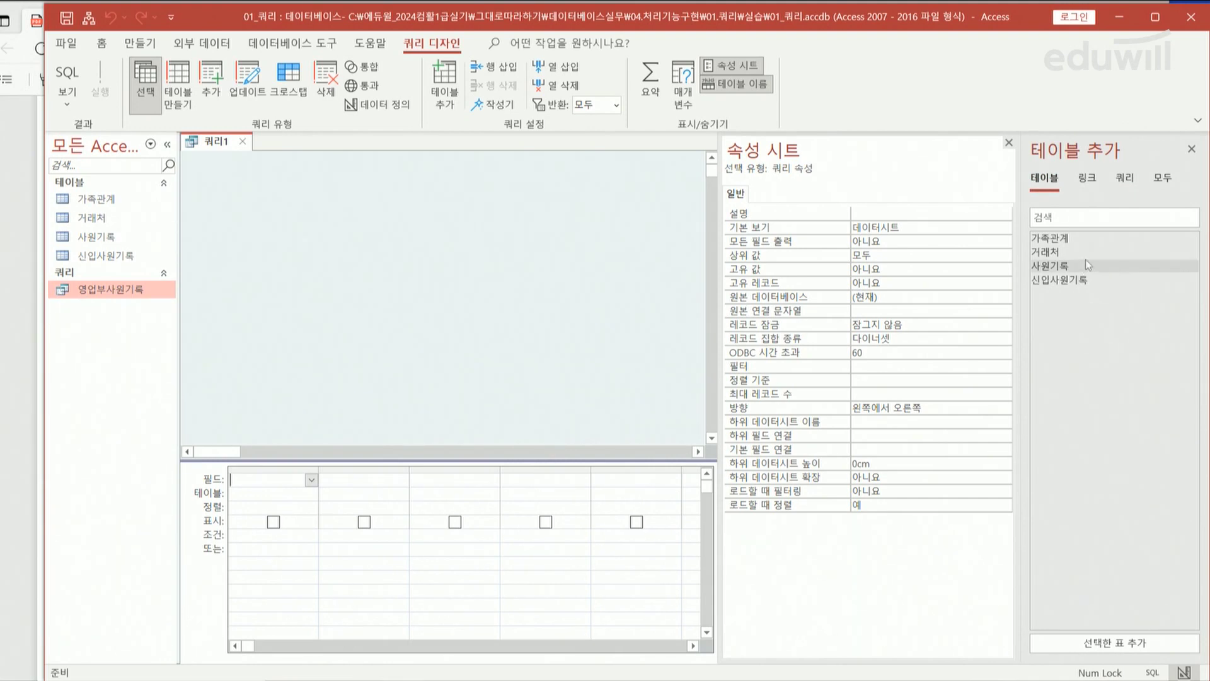
double_click(1069, 266)
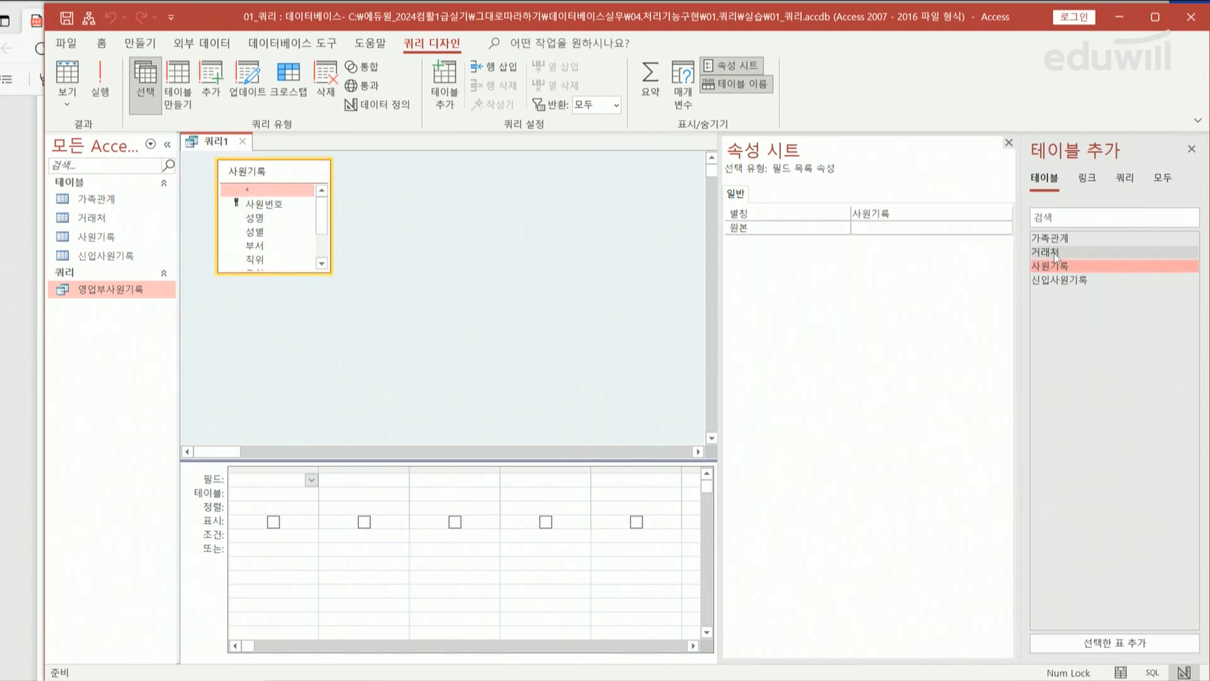
double_click(1056, 253)
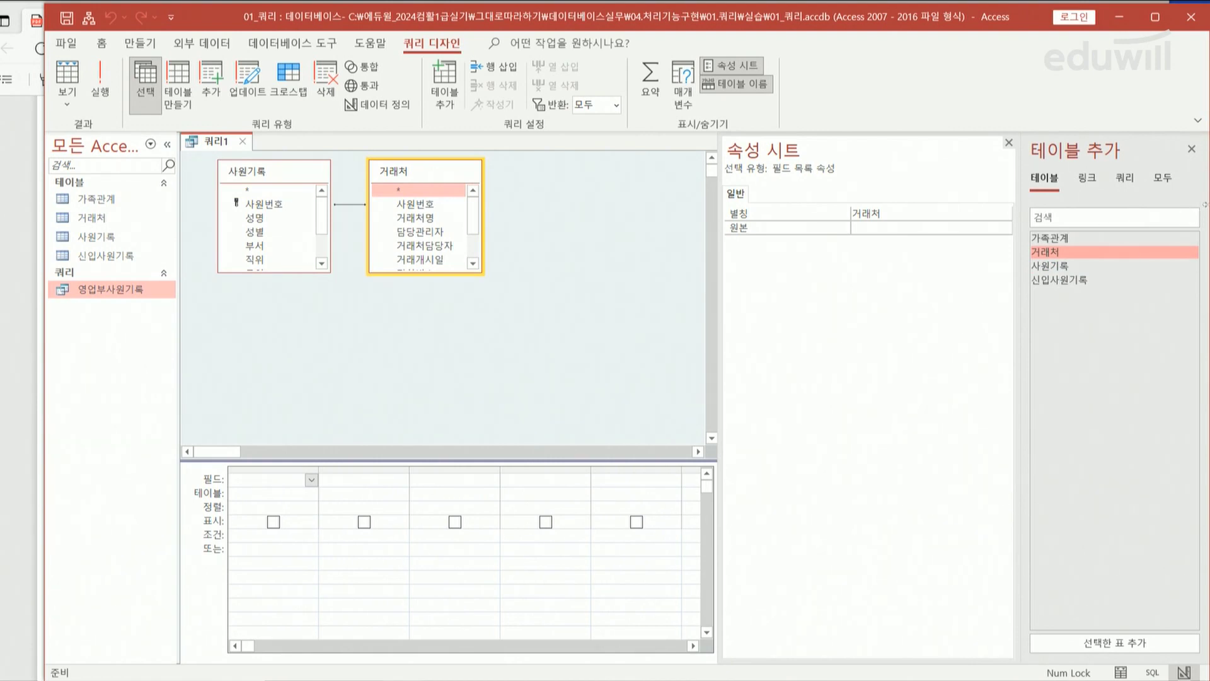
left_click(1193, 148)
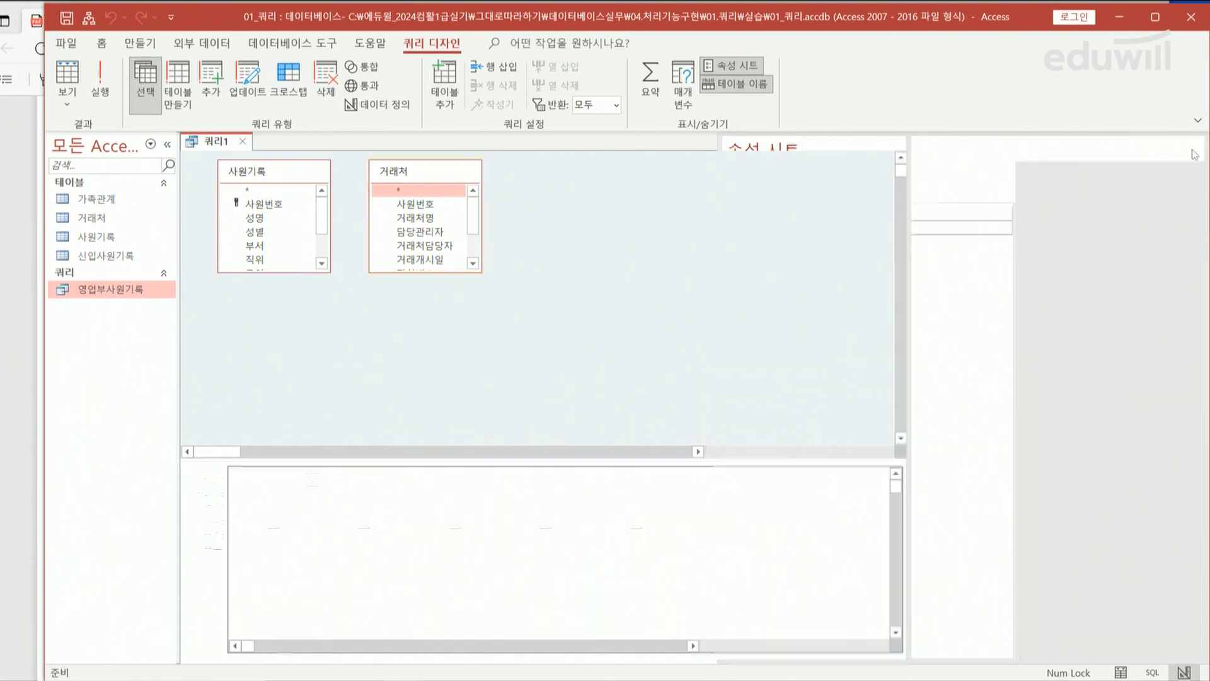
Step: Offset the 거래처 field list slightly below 사원기록 and lengthen the 사원기록 list to show all its fields
left_click_drag(428, 181, 435, 217)
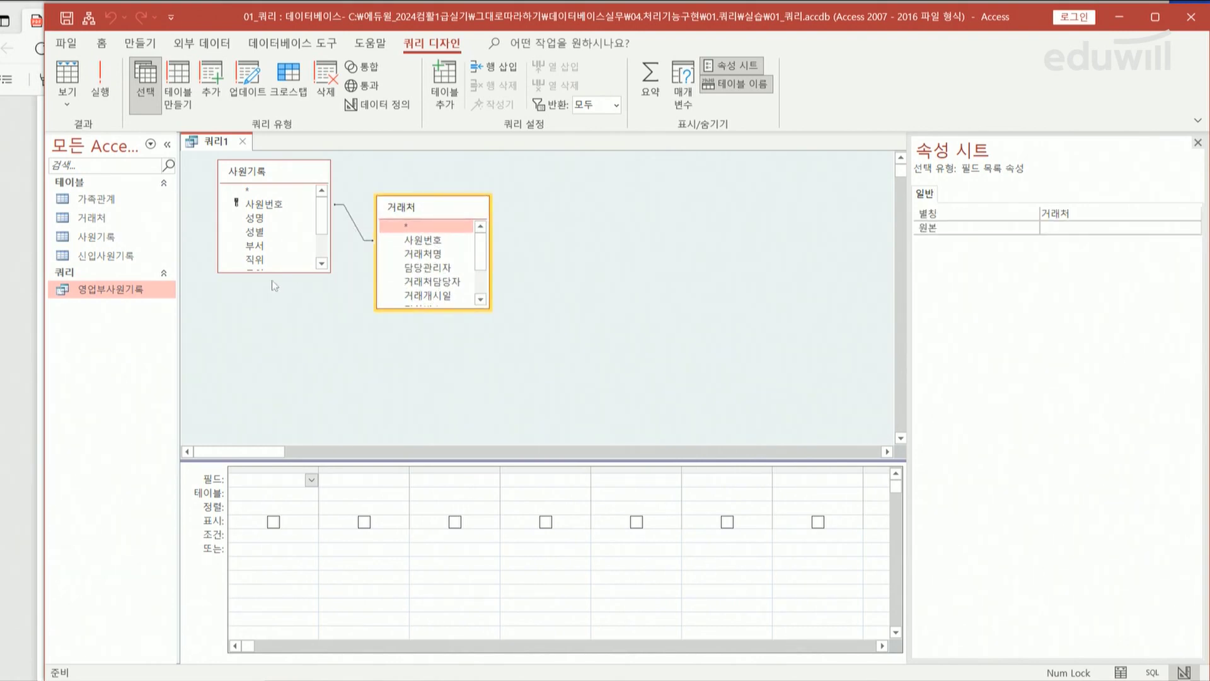
left_click(272, 272)
left_click_drag(272, 272, 272, 335)
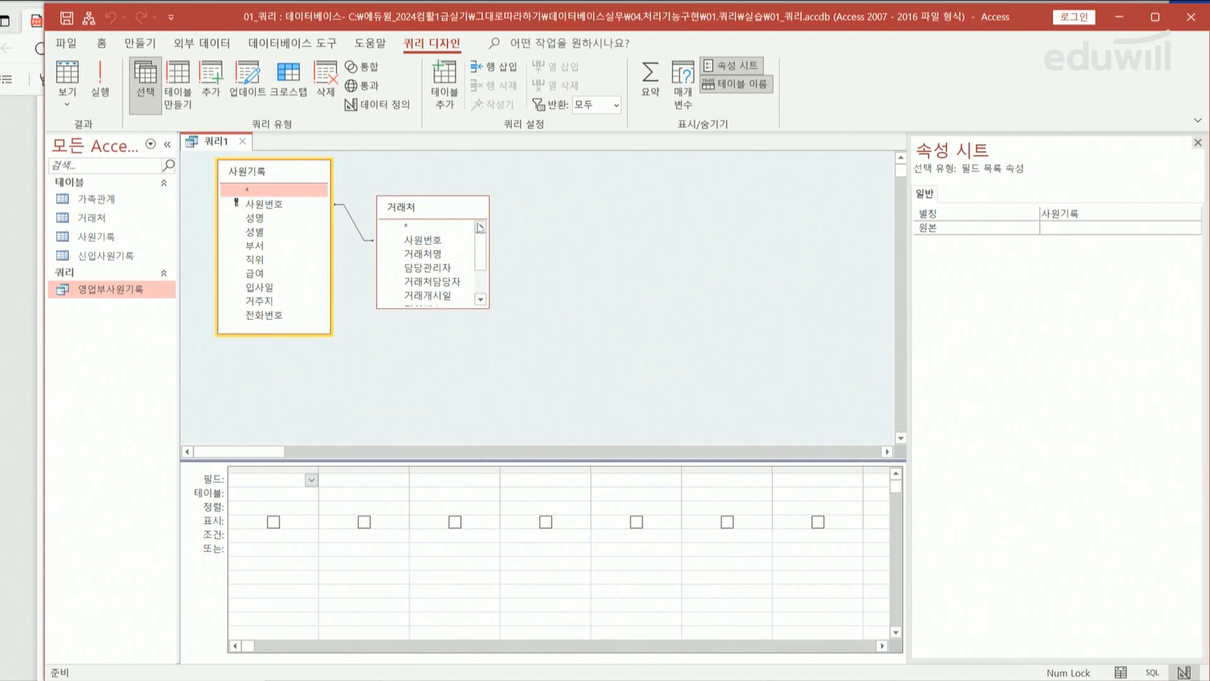
Step: Add the fields 사원번호, 성명, 직위 and 급여 from 사원기록 to the query grid
left_click(283, 210)
double_click(283, 211)
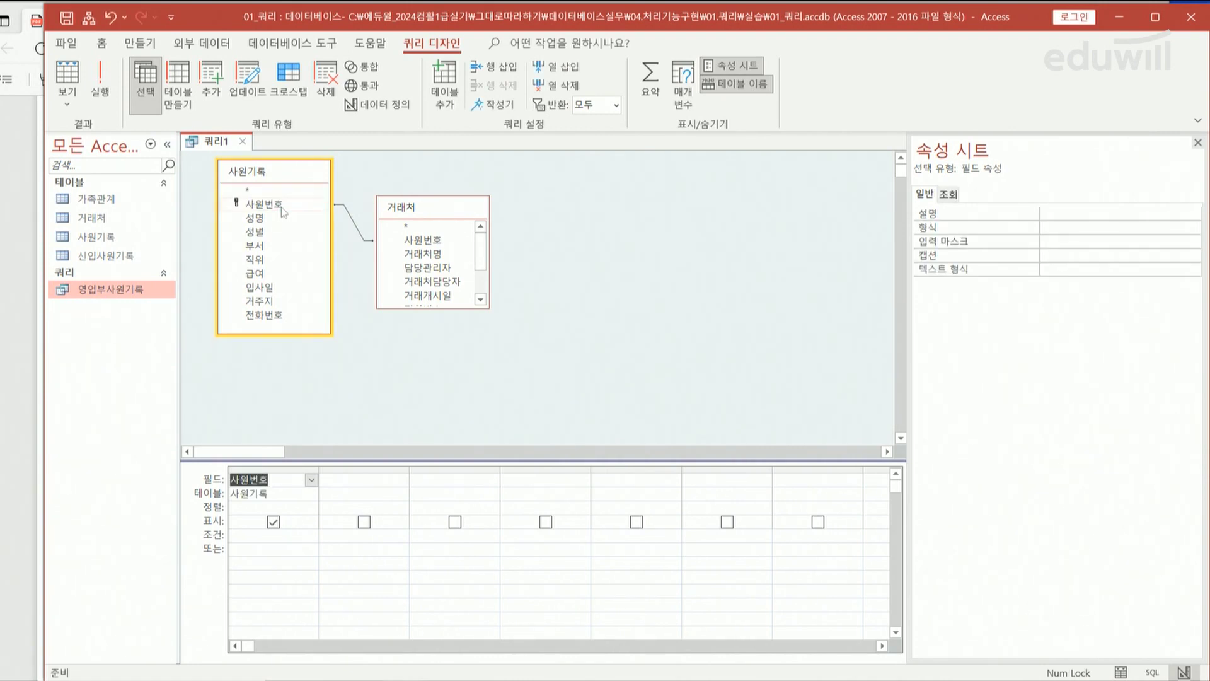
double_click(265, 221)
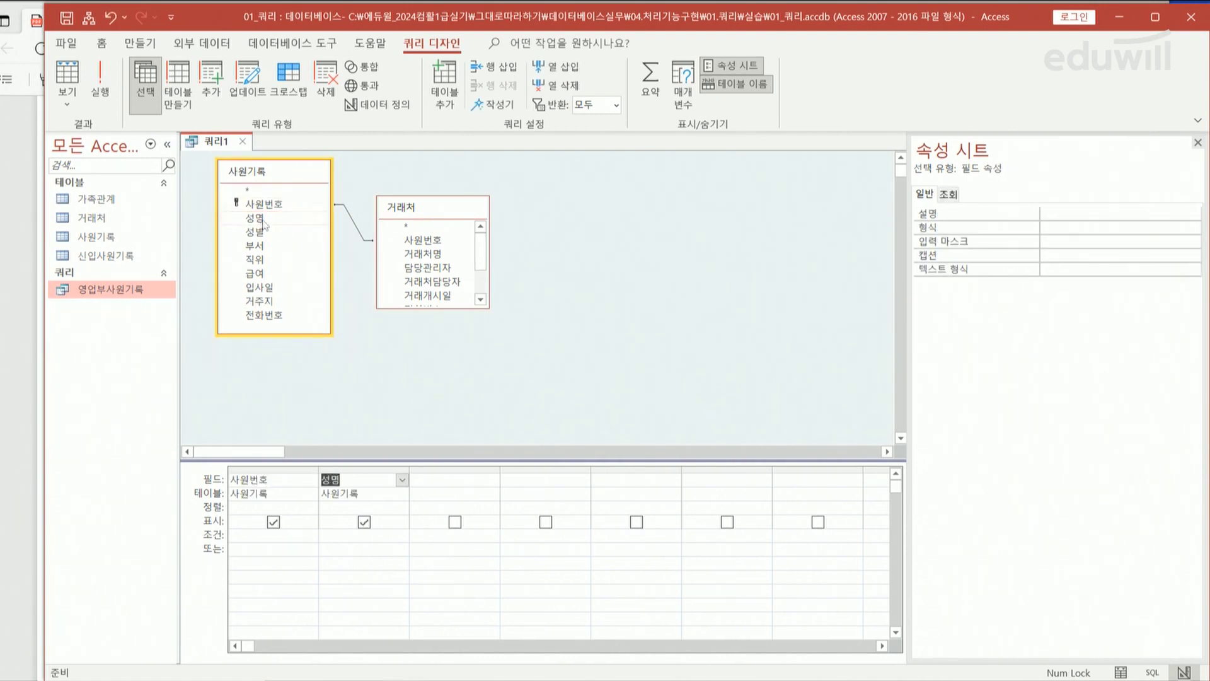
double_click(257, 261)
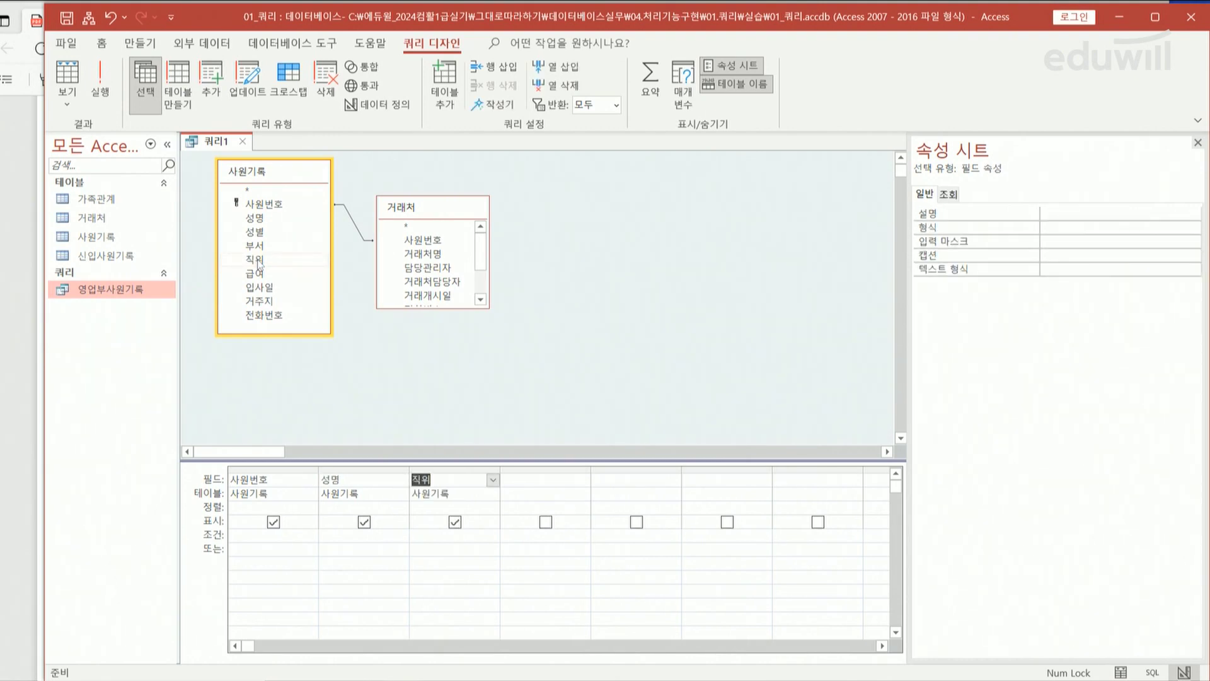
left_click(260, 277)
double_click(259, 276)
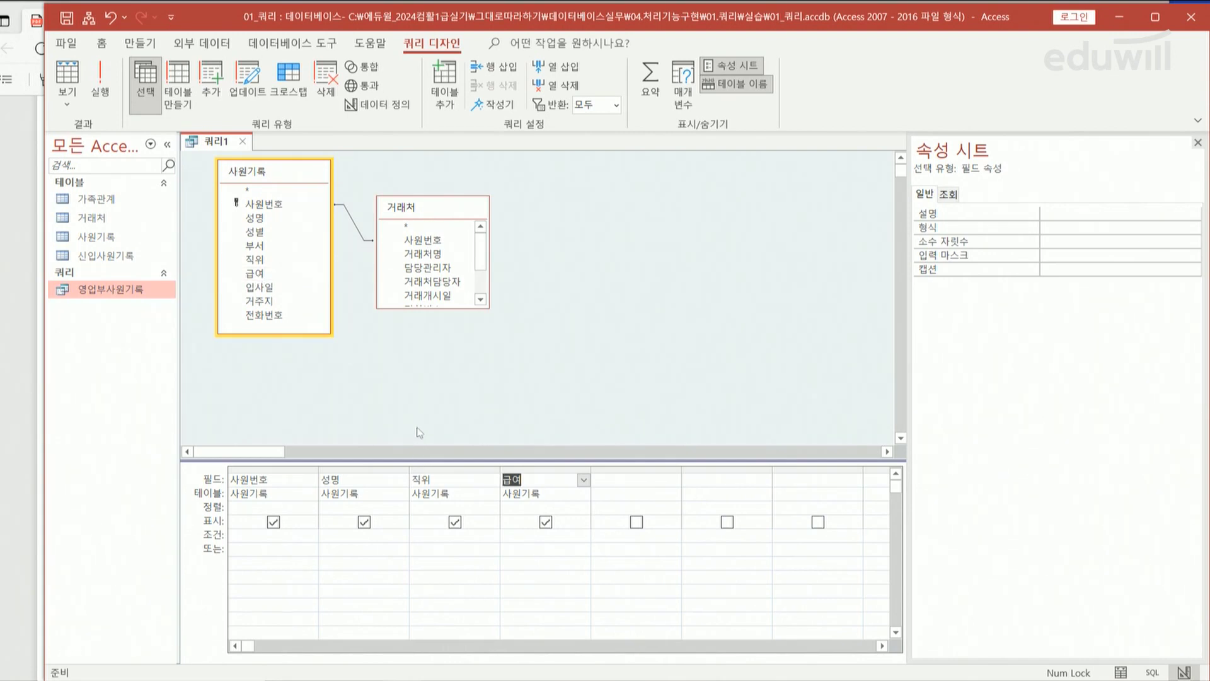
Step: Lengthen the 거래처 field list to show all its fields down to 수량
left_click(641, 481)
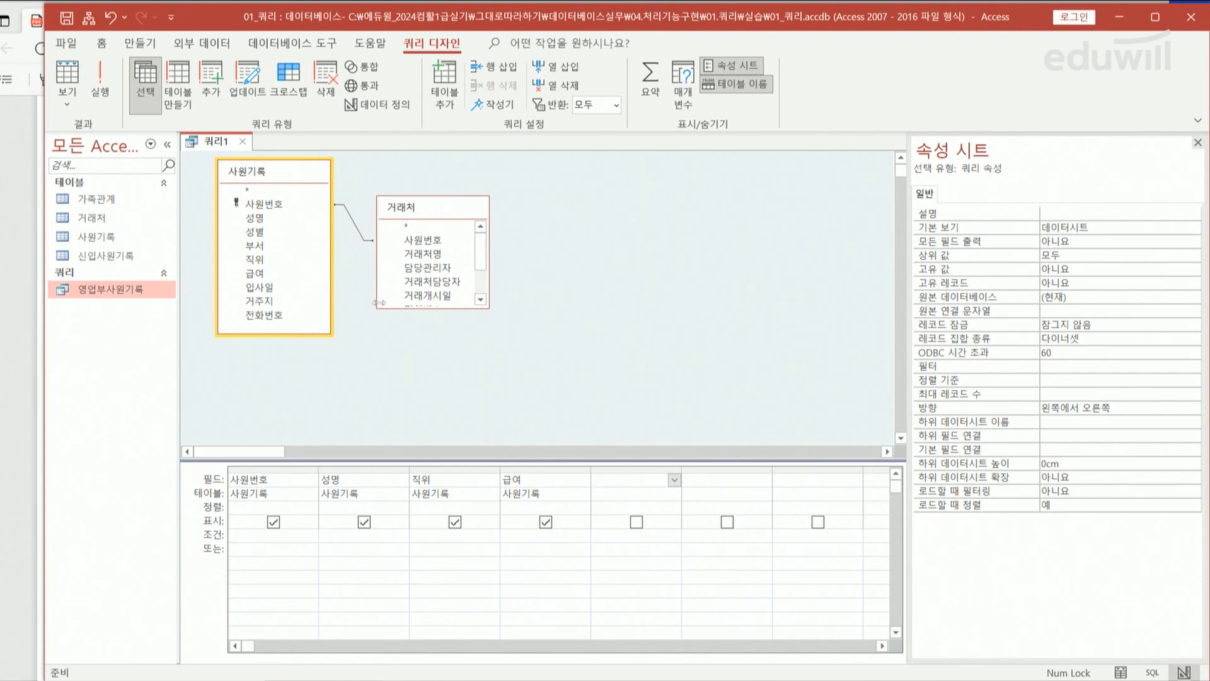
left_click_drag(424, 309, 426, 369)
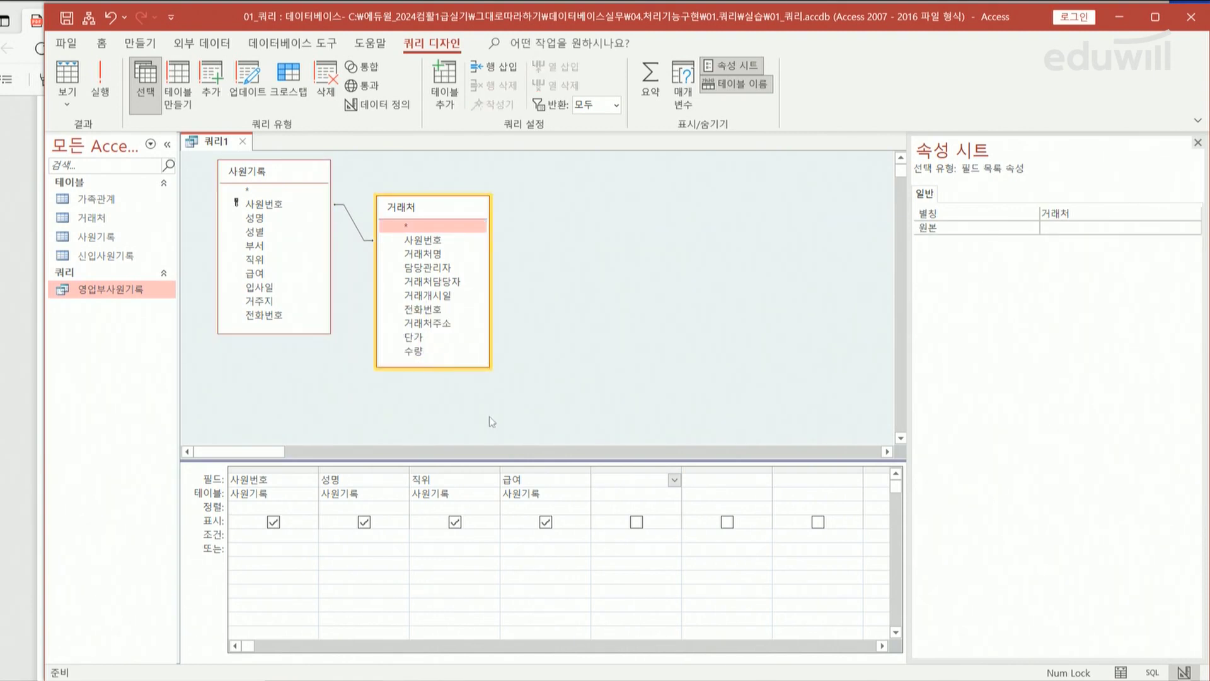
Step: Add the calculated field 판매금액:[단가]*[수량] in the empty column after 급여, composing the expression in the Zoom box
left_click(627, 480)
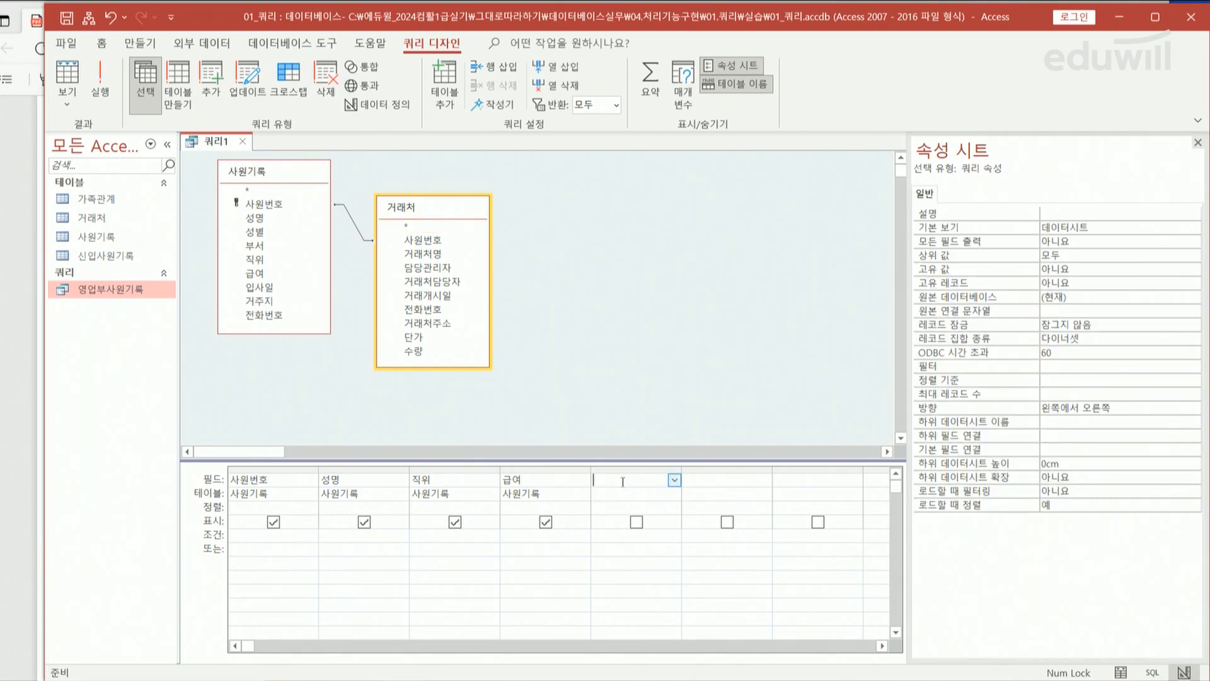
right_click(596, 481)
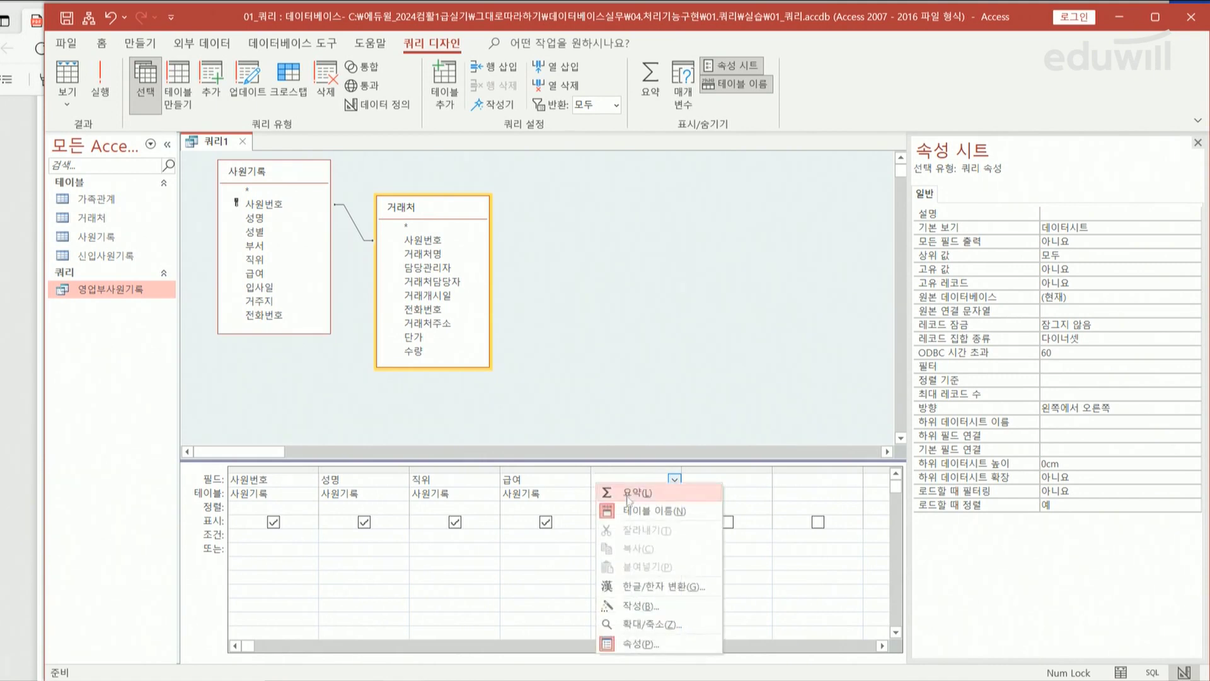
left_click(643, 625)
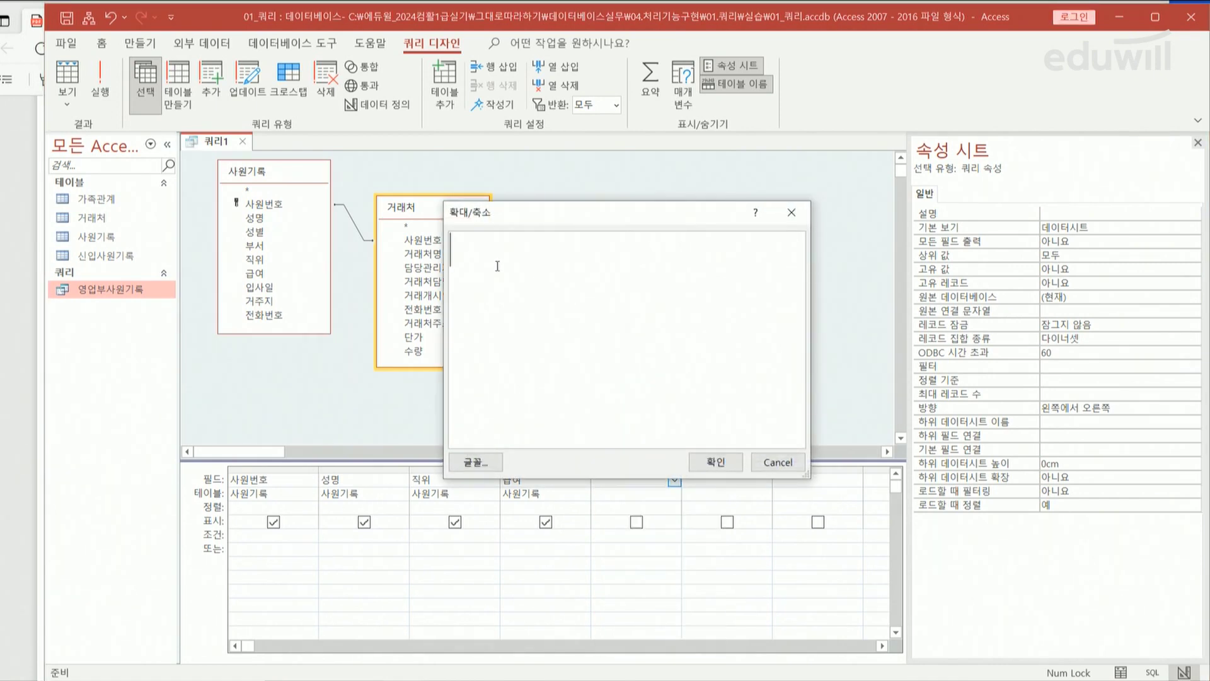
type("판ㅁ")
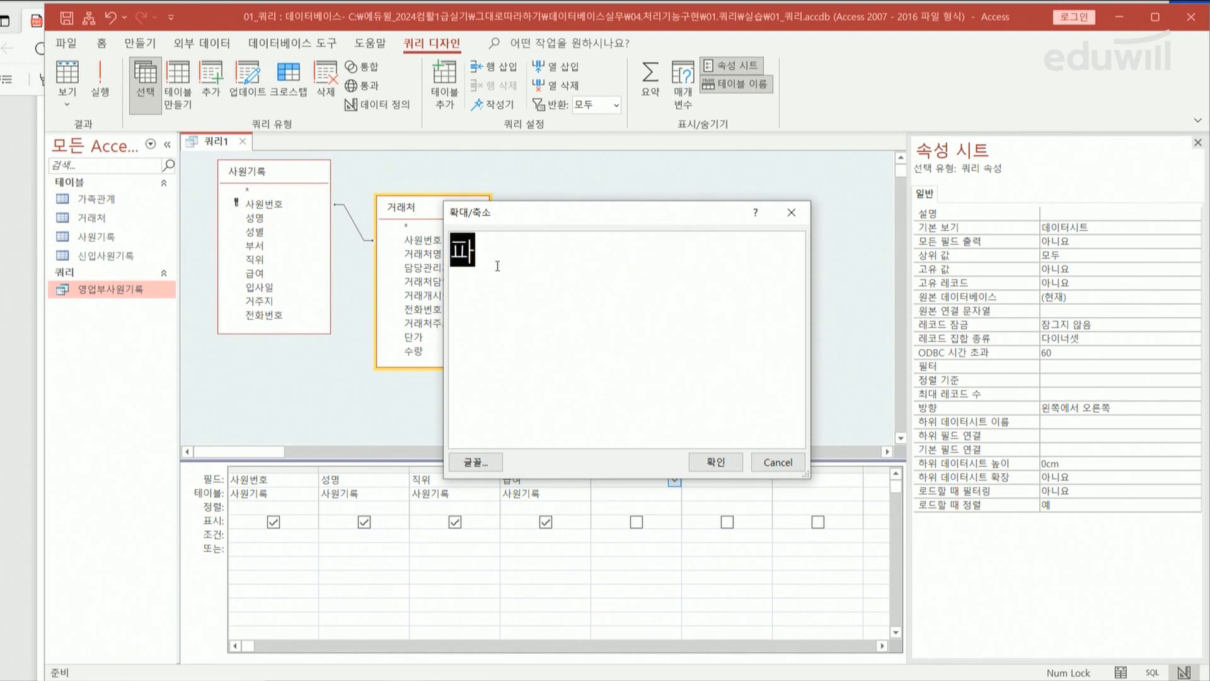
type("매금액")
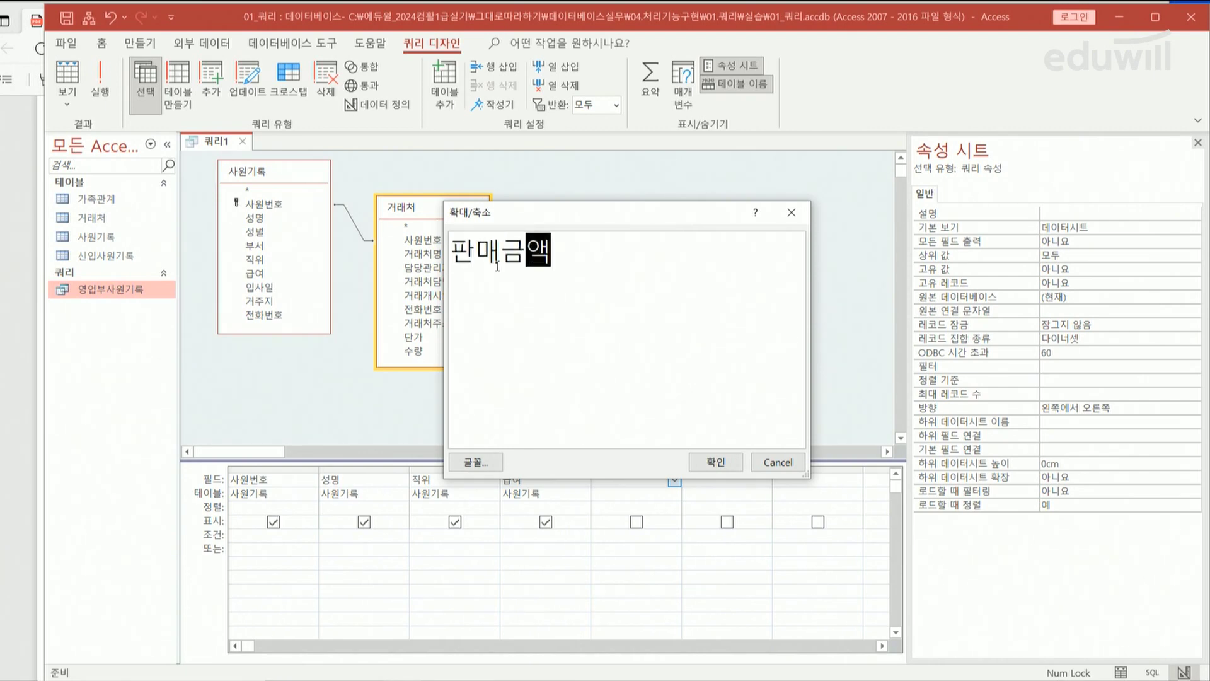
type(":")
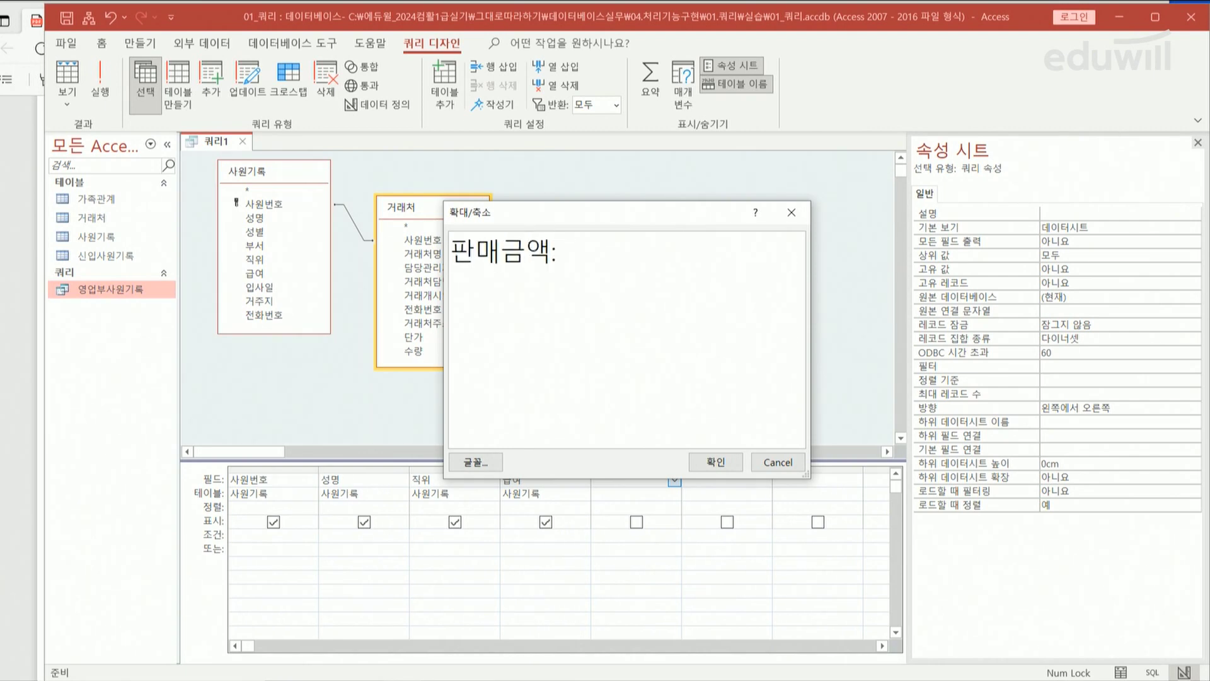
type("[다")
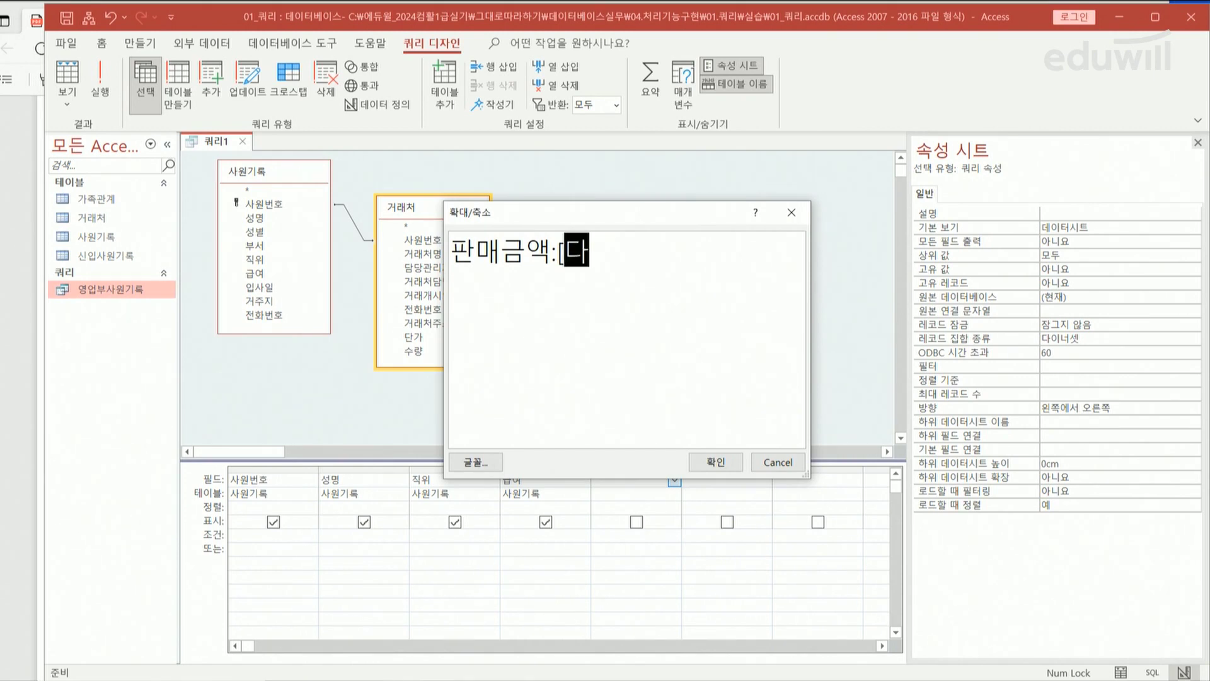
type("ㄴ가")
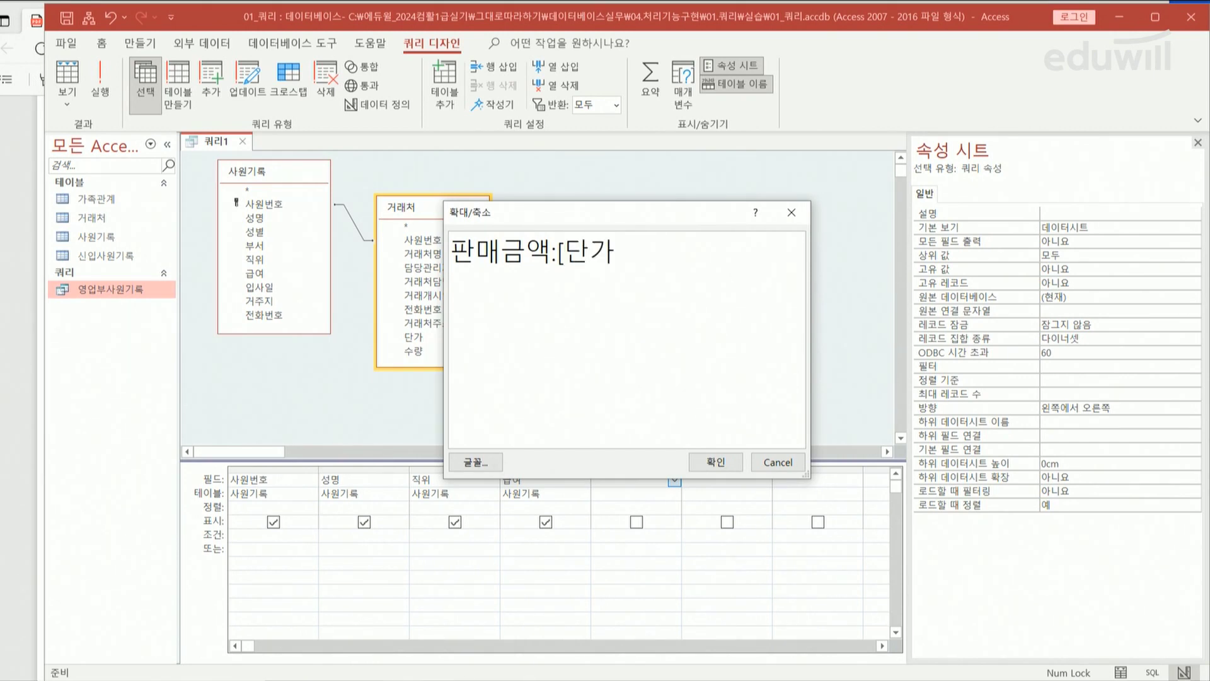
type("]([수")
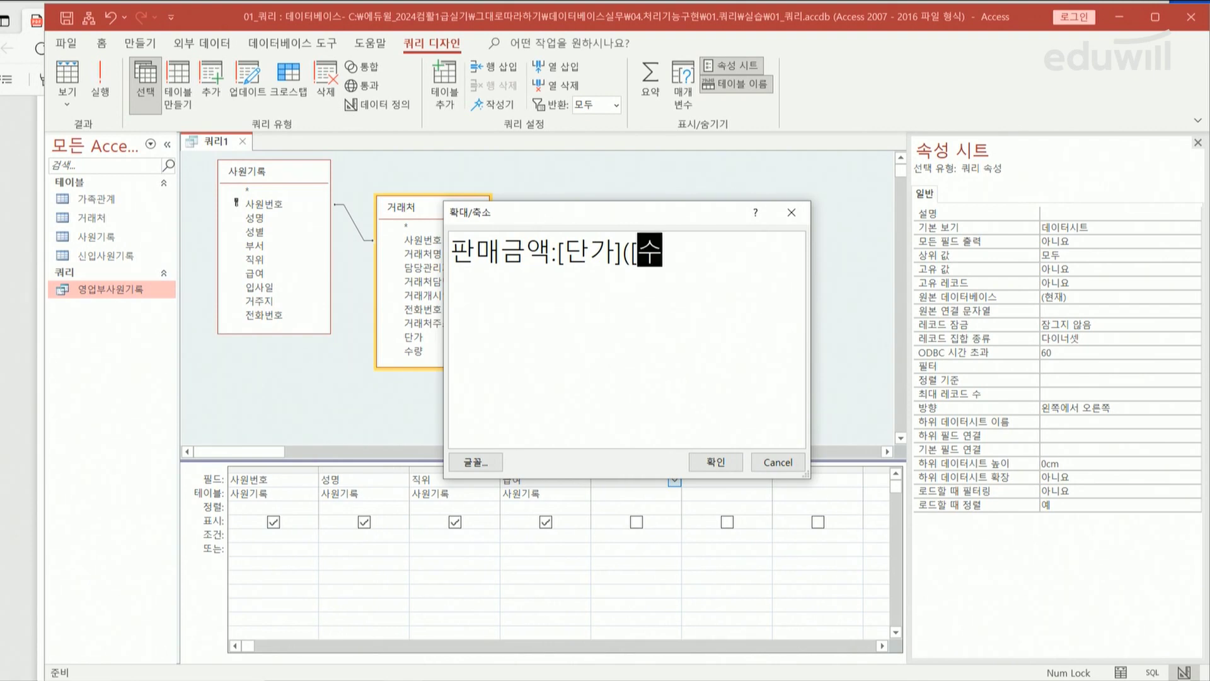
type("랴ㅇ]")
key("Left")
key("Left")
key("Left")
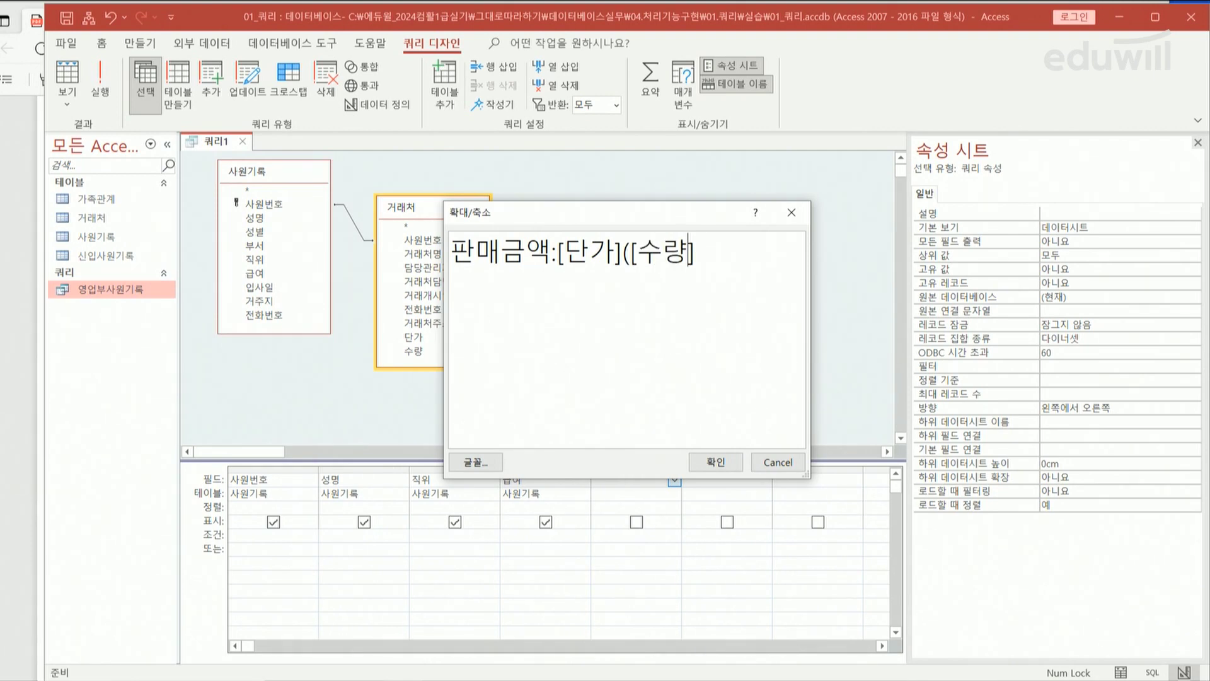
key("Left")
key("Left")
key("Delete")
type("*")
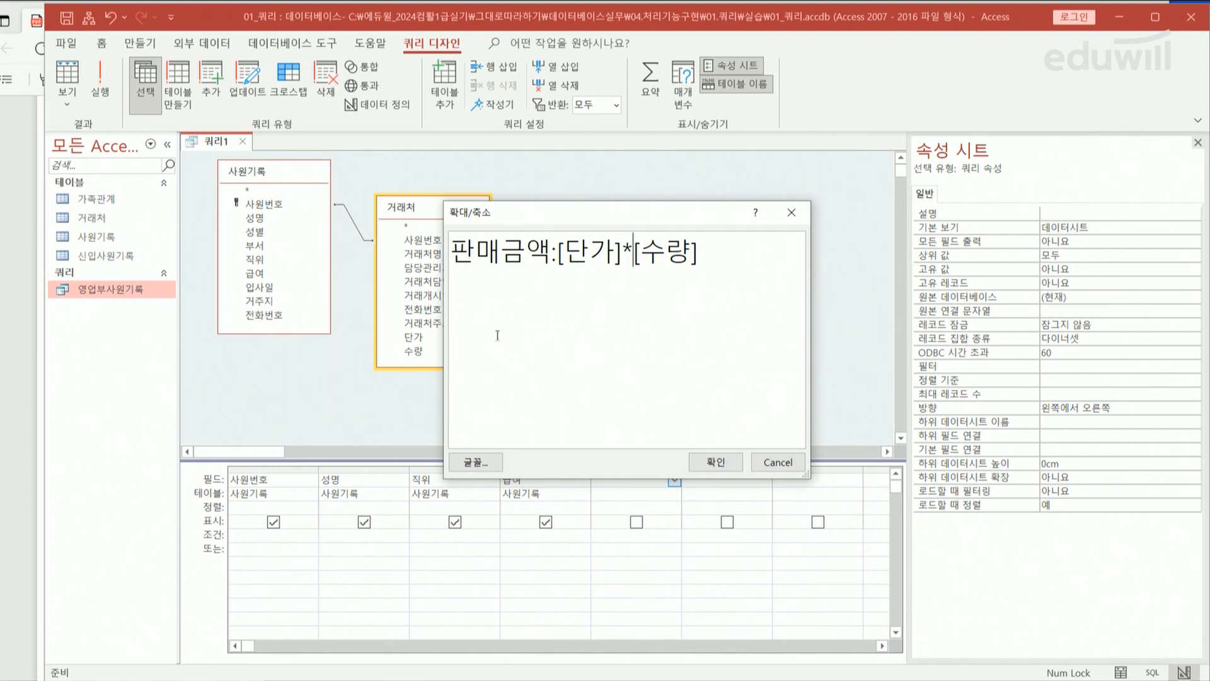
left_click(723, 468)
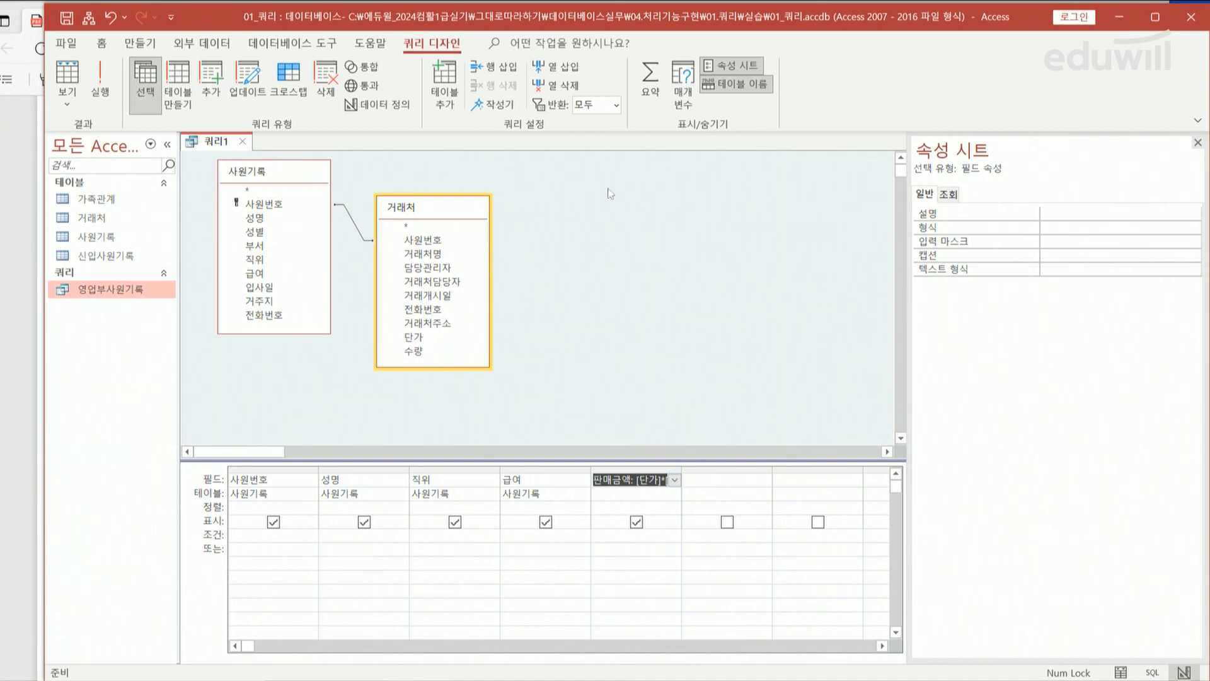
Step: Turn on the query's totals row and summarize both 급여 and 판매금액 with 평균
left_click(655, 81)
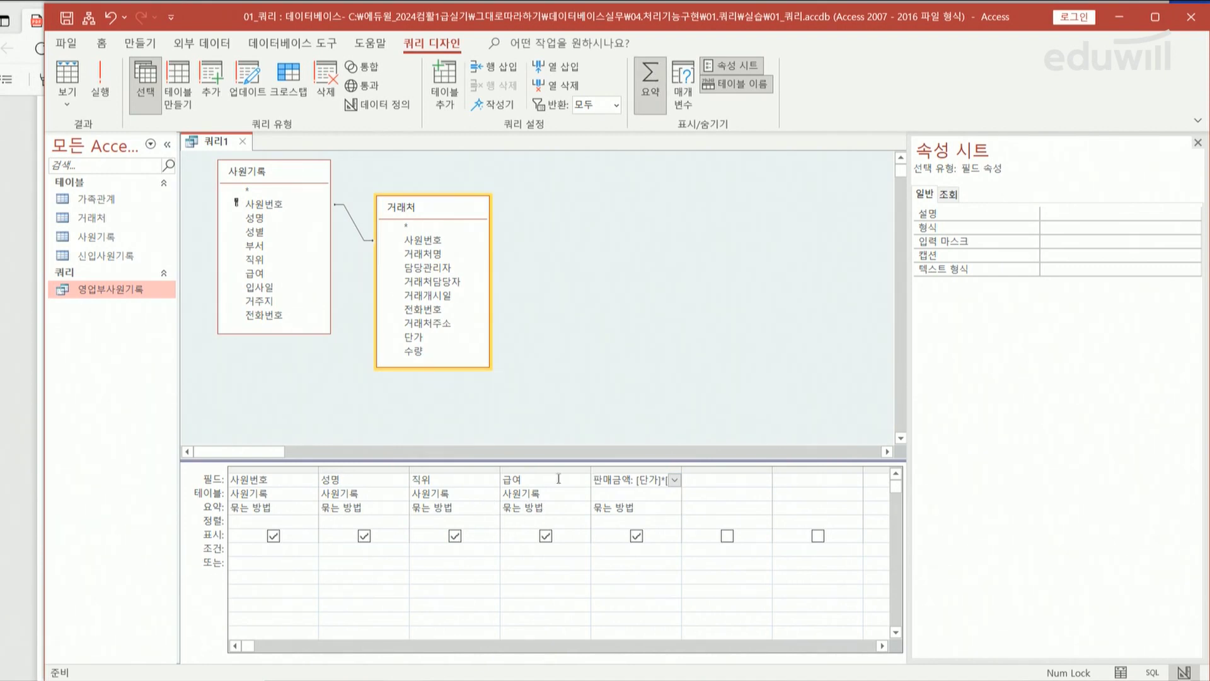
left_click(581, 508)
left_click(584, 508)
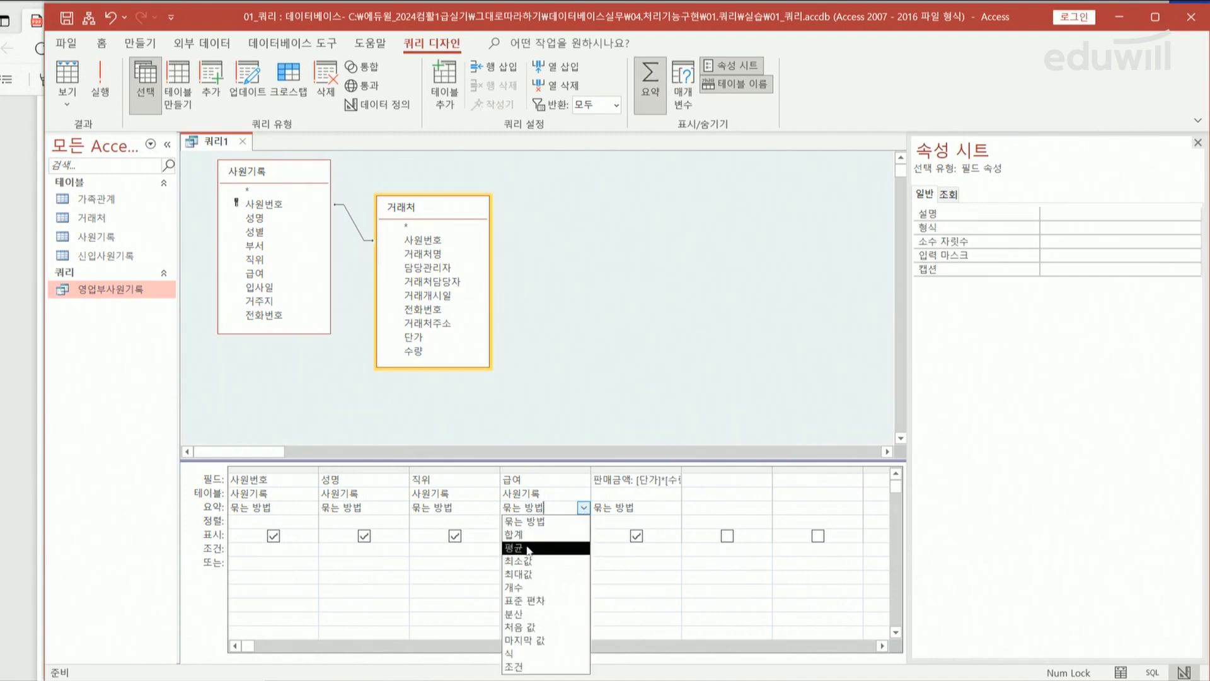
left_click(528, 549)
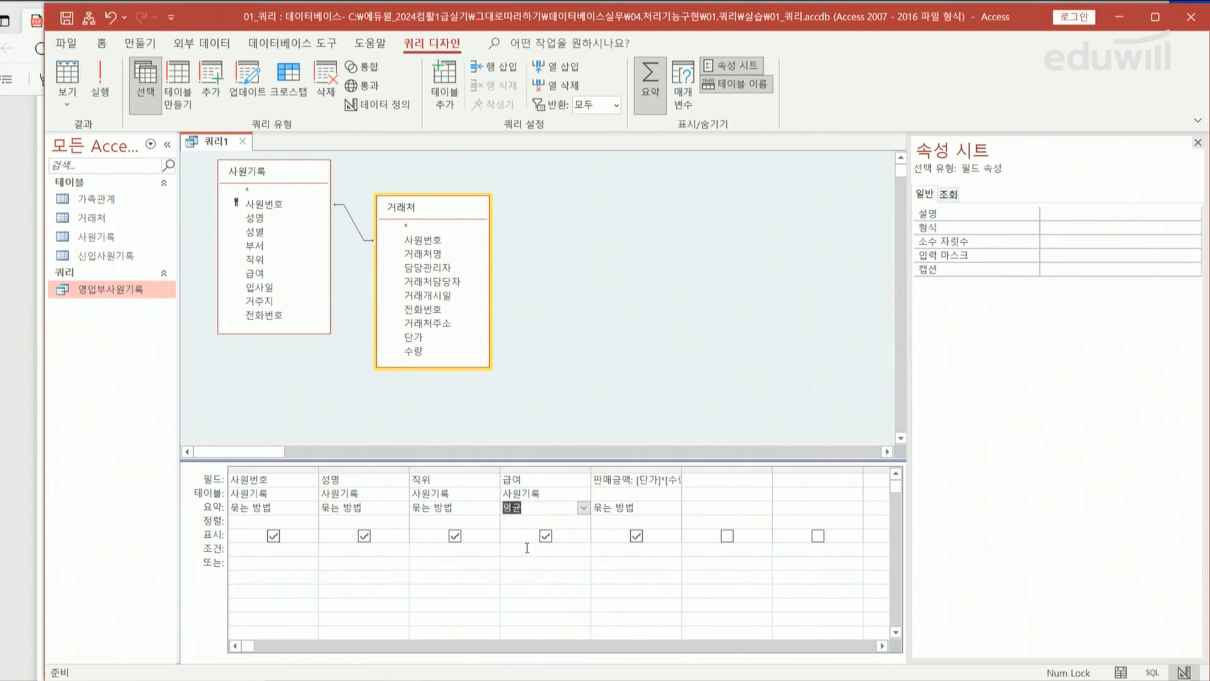
left_click(674, 508)
left_click(675, 508)
left_click(674, 507)
left_click(675, 507)
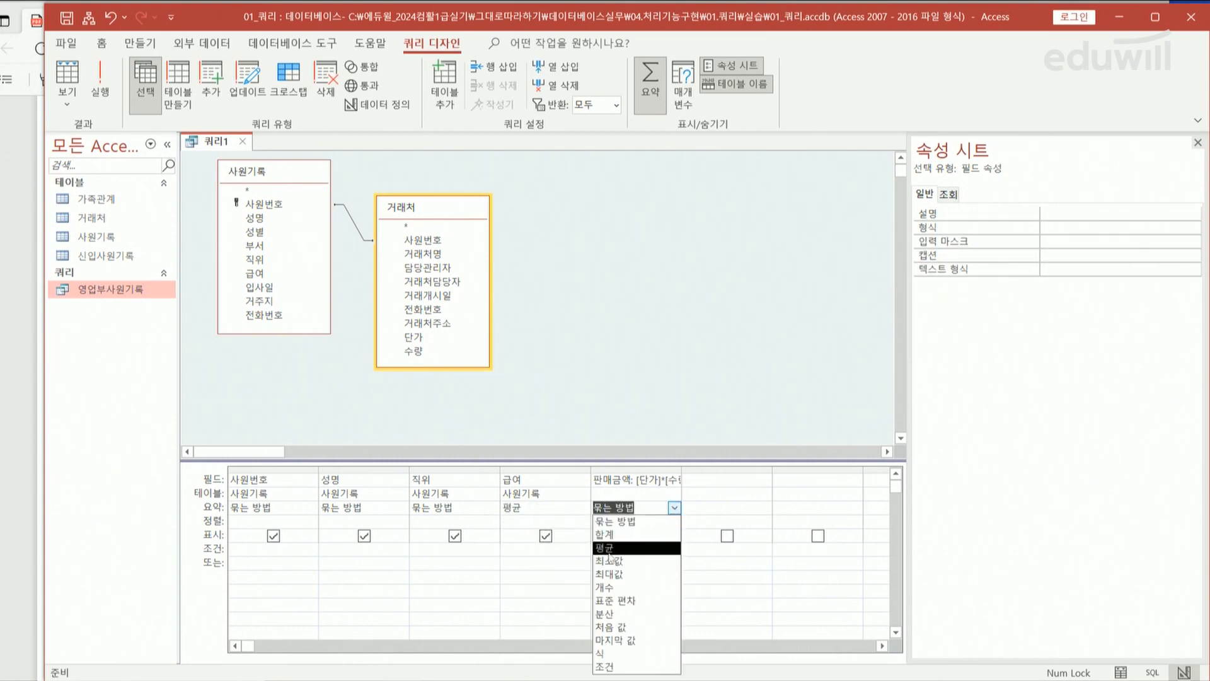
left_click(606, 548)
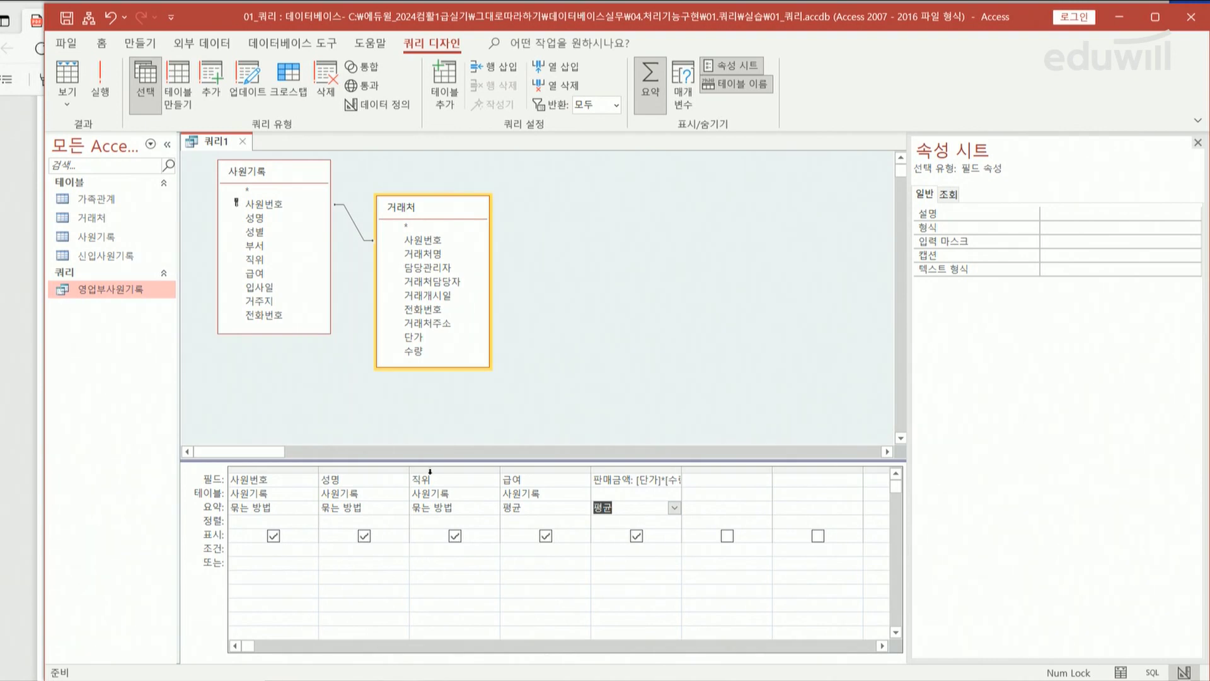
Step: Set the 직위 criterion to [직위를 입력하세요] and run the query with the parameter value 과장
left_click(428, 548)
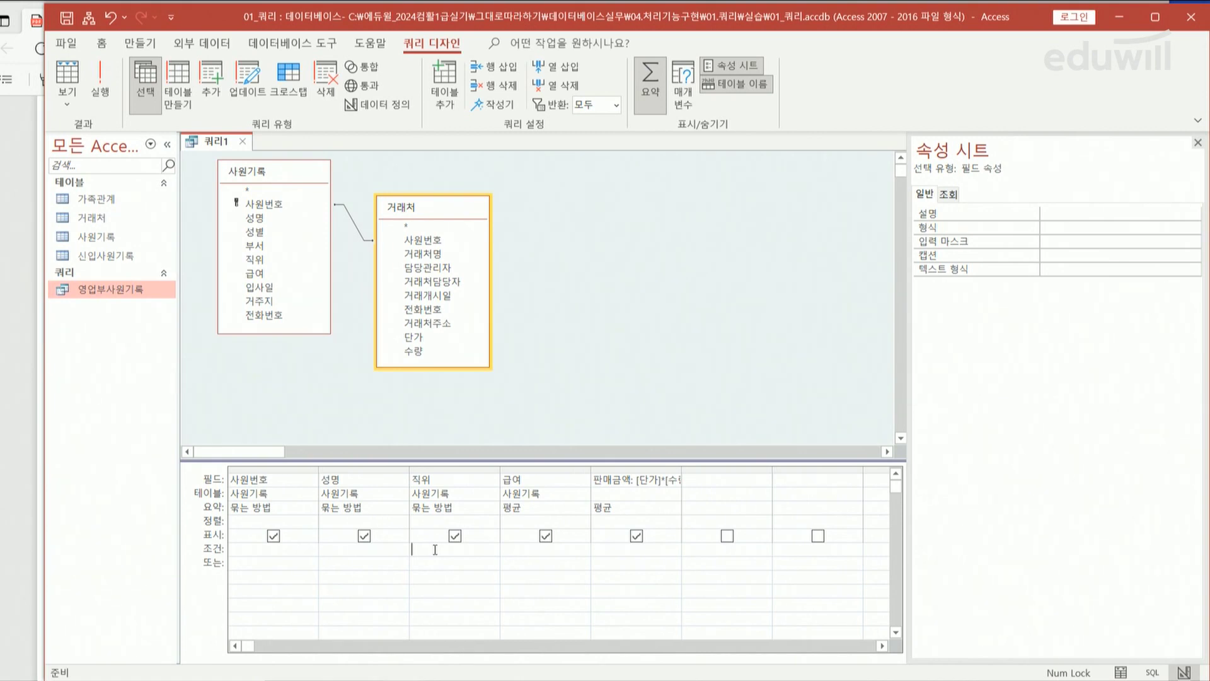
type("직위를 입력하세요]")
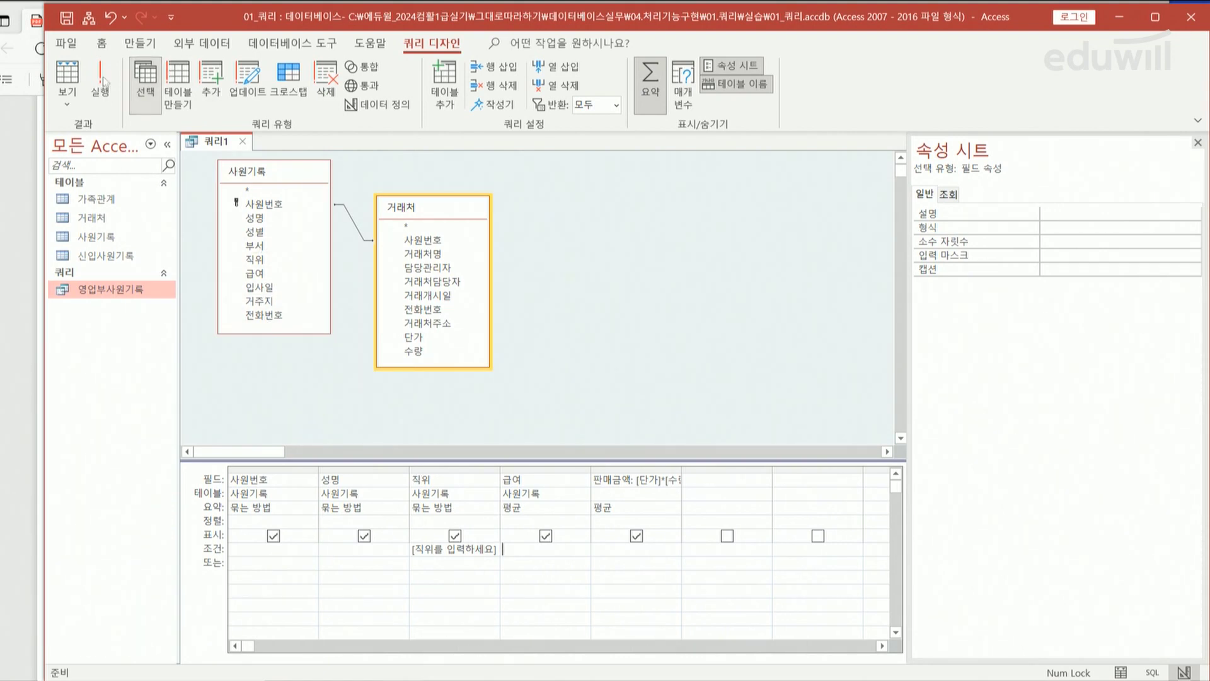
left_click(99, 80)
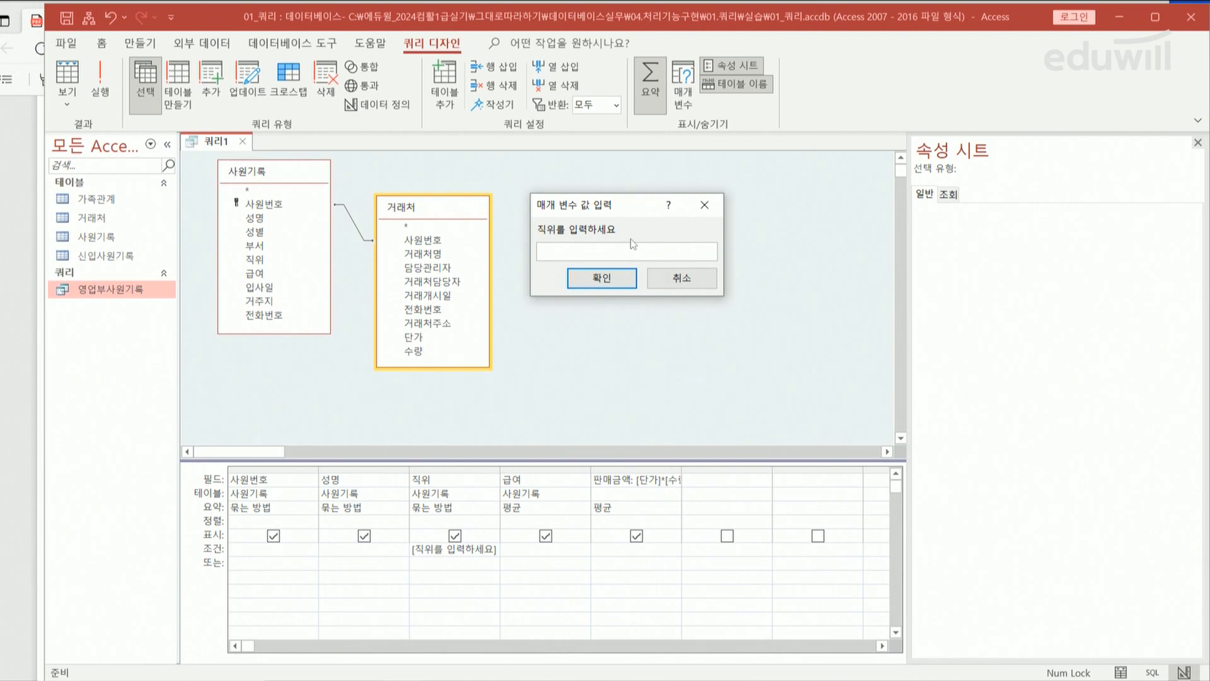
type("과자")
left_click(621, 287)
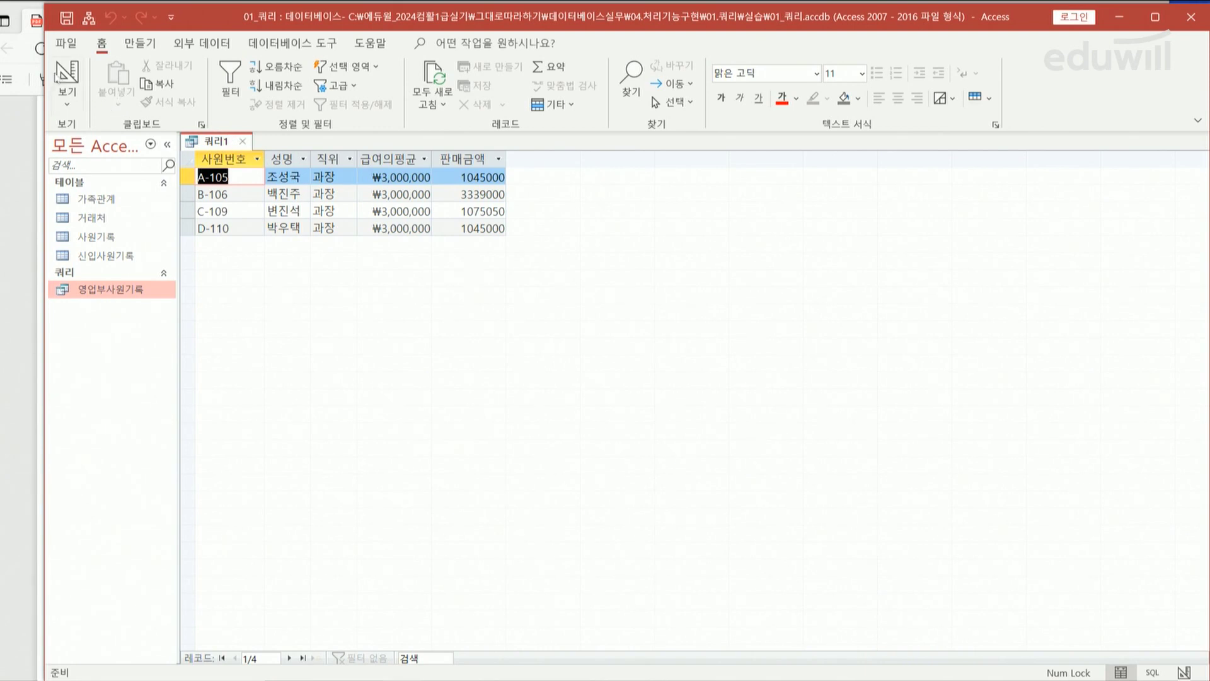
Step: Return the query to design view, close it saved as 매개변수, and select it among the saved queries
left_click(70, 105)
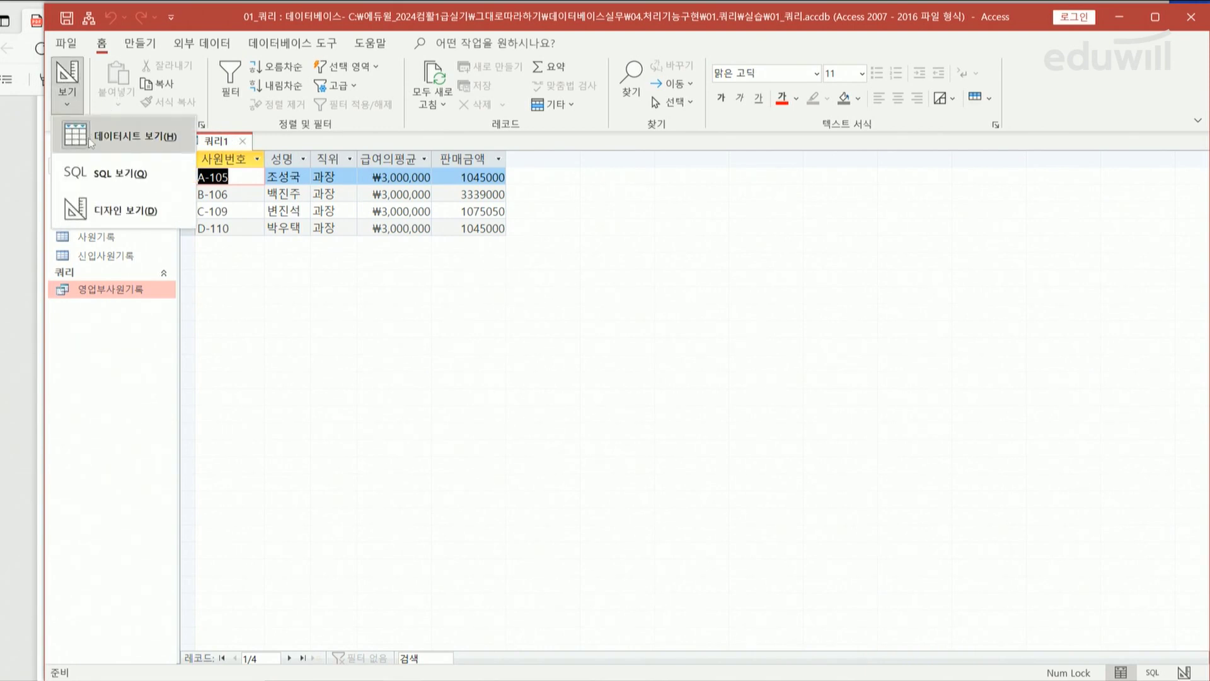
left_click(119, 211)
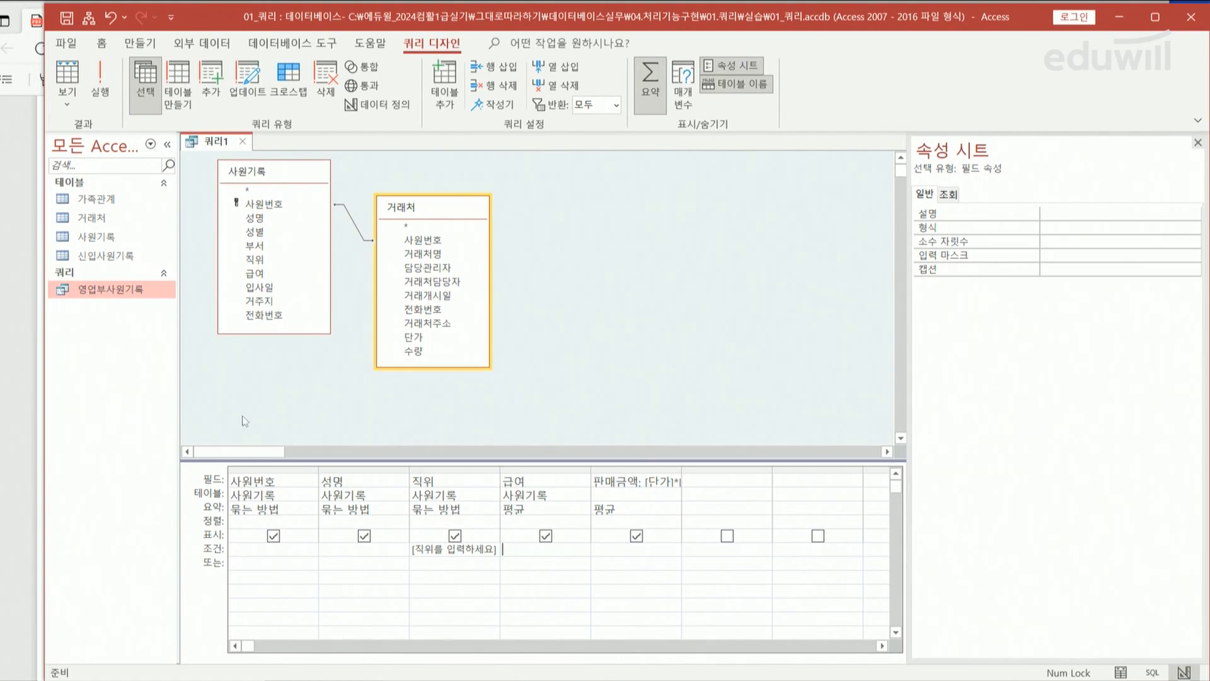
left_click(243, 142)
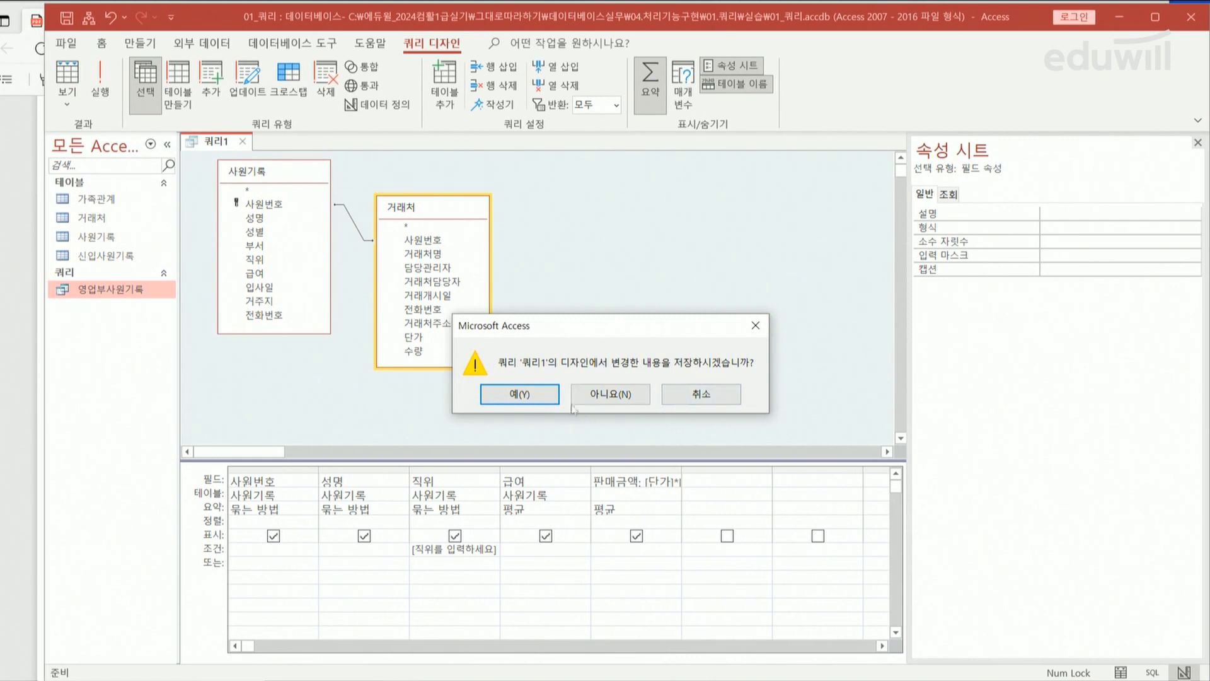
left_click(541, 397)
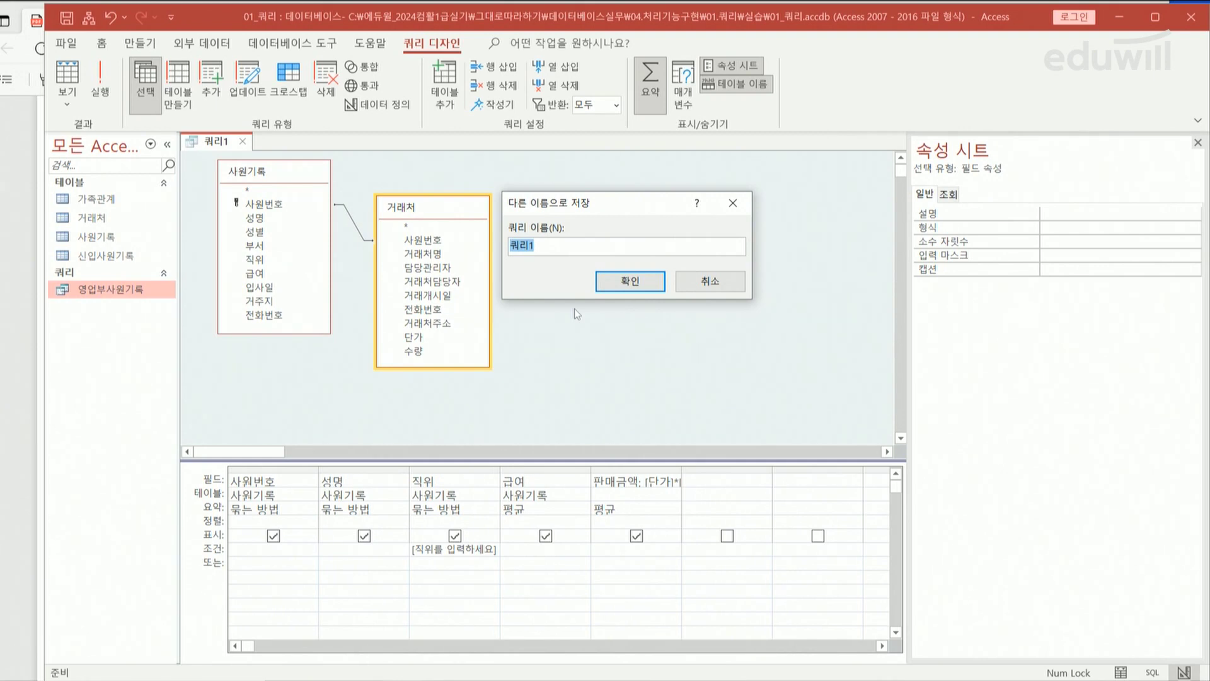
type("매개변수")
left_click(642, 288)
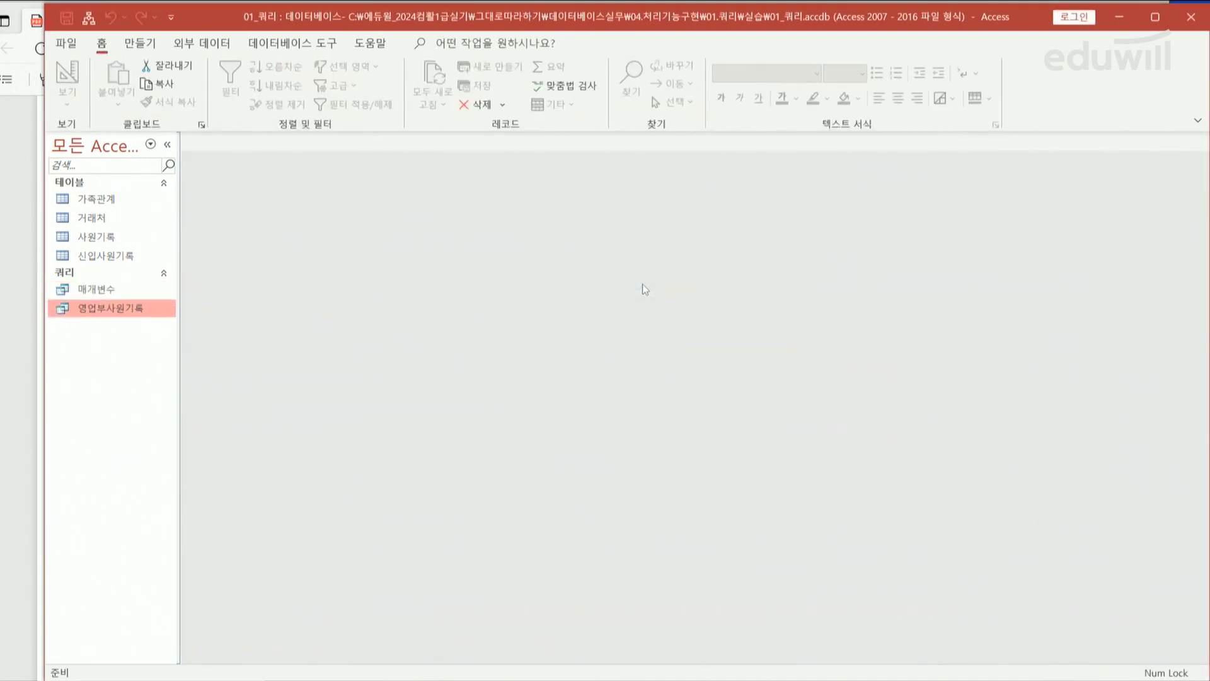
left_click(112, 297)
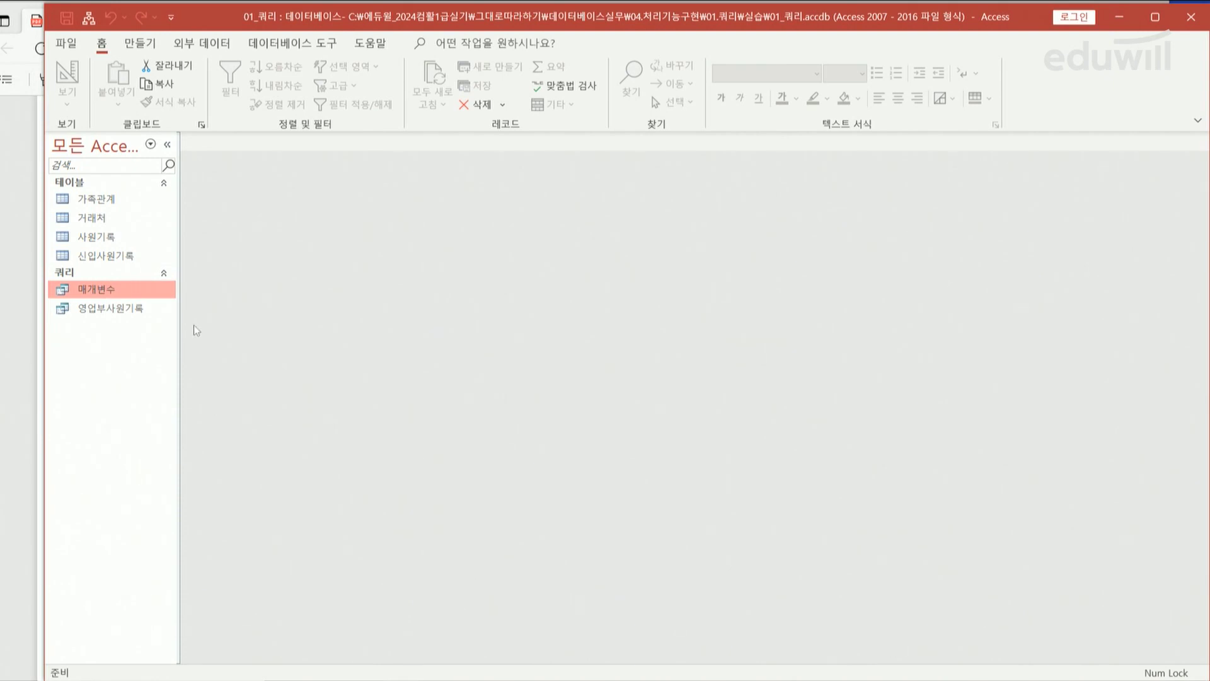
Step: Switch to the PDF textbook and examine exercise 3's 불일치검색 query requirements, expected result fields and the margin note on unmatched queries
left_click(17, 270)
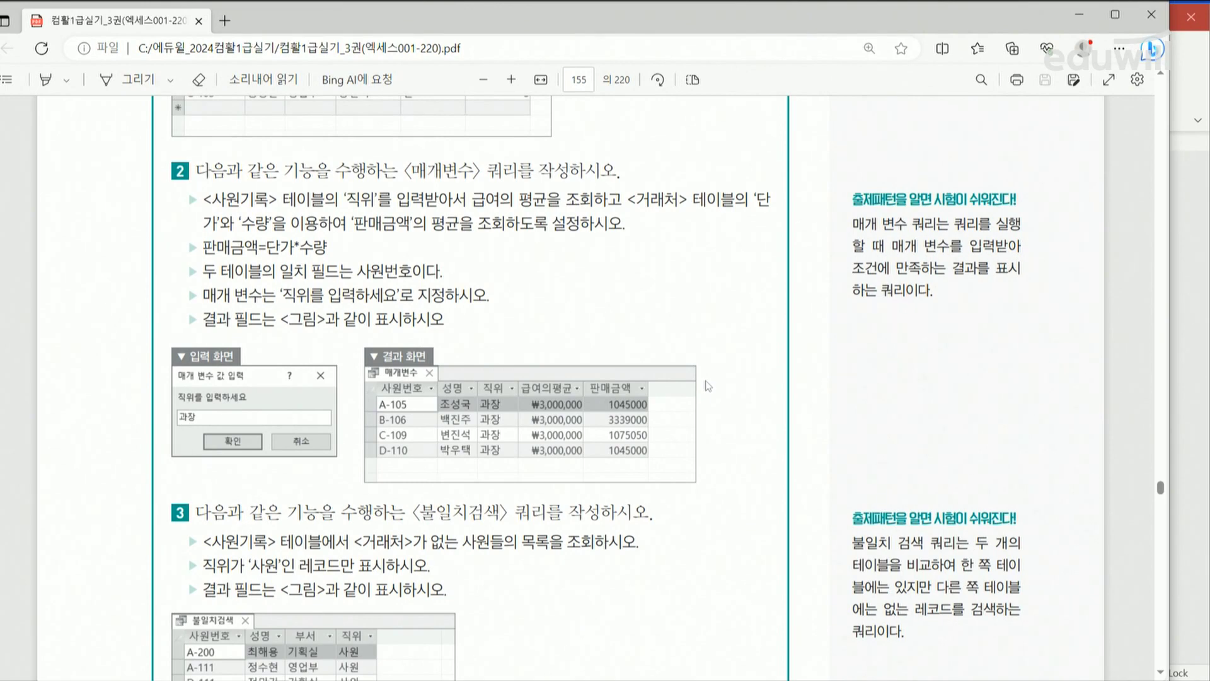
scroll(708, 383, "down", 4)
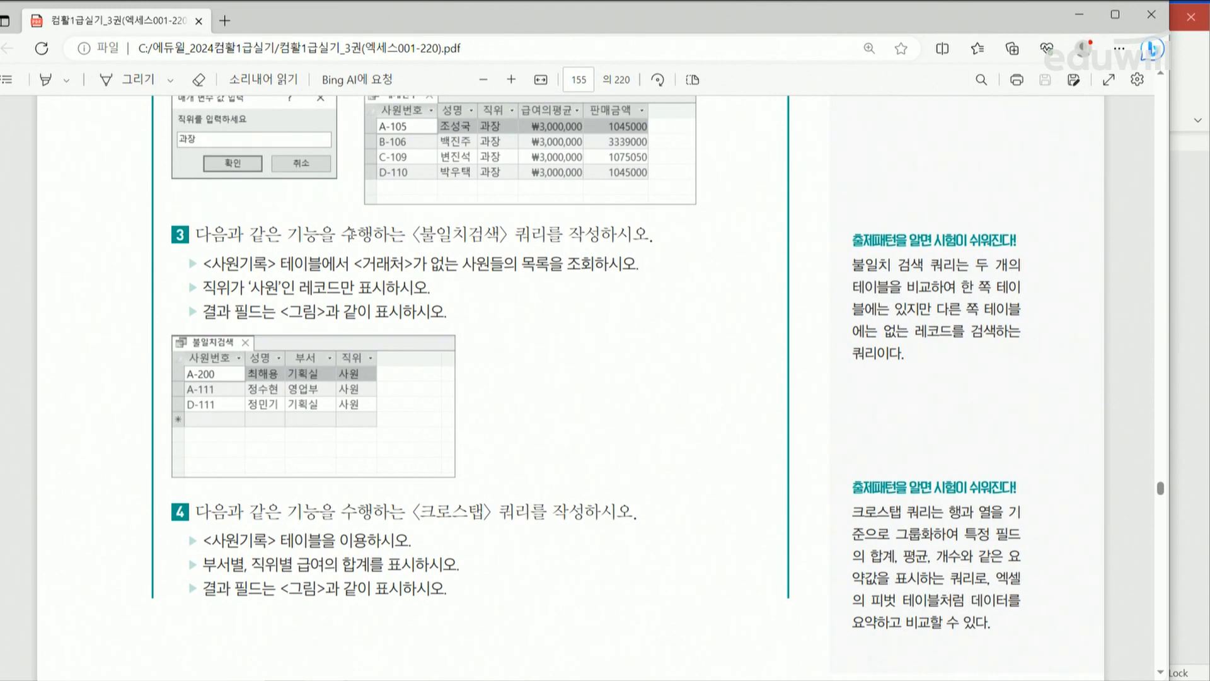
left_click_drag(415, 249, 595, 250)
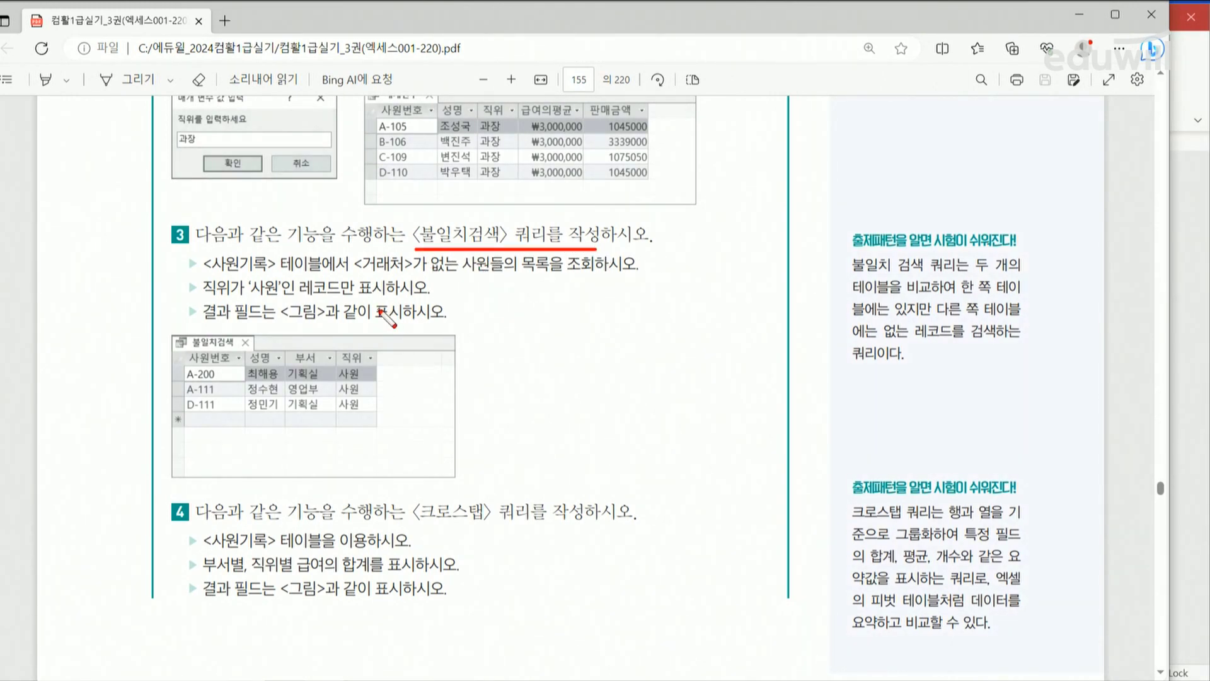
left_click_drag(416, 250, 597, 249)
left_click_drag(416, 218, 441, 218)
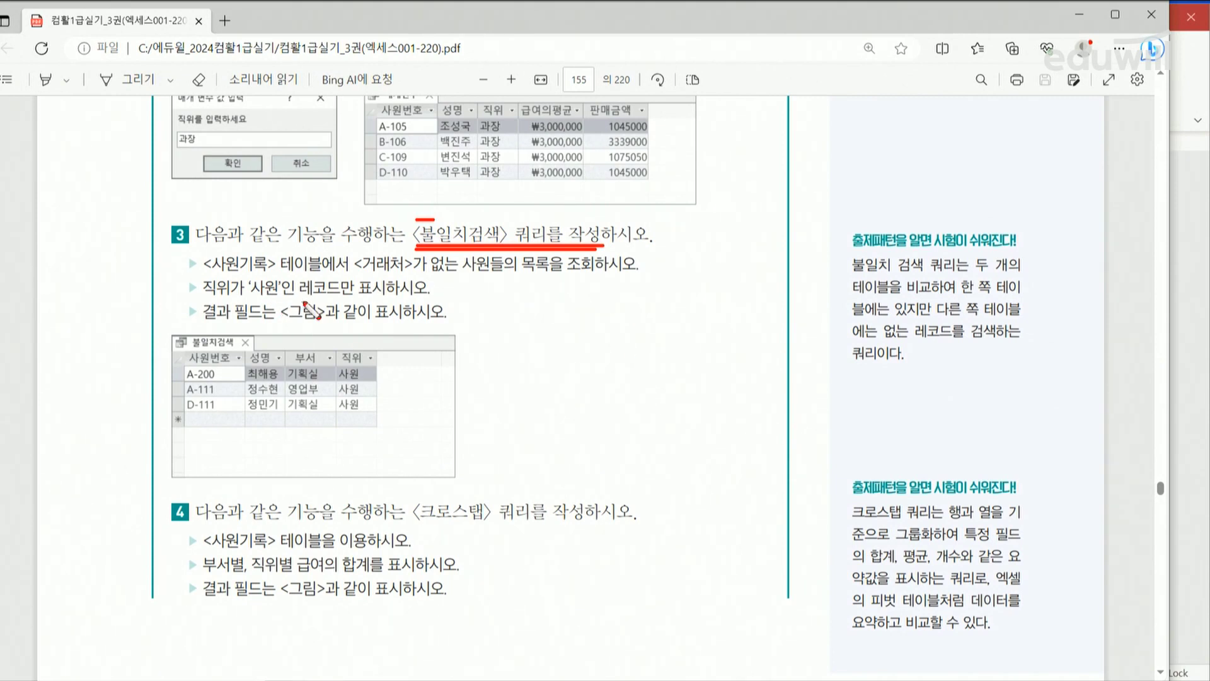
left_click_drag(204, 274, 295, 274)
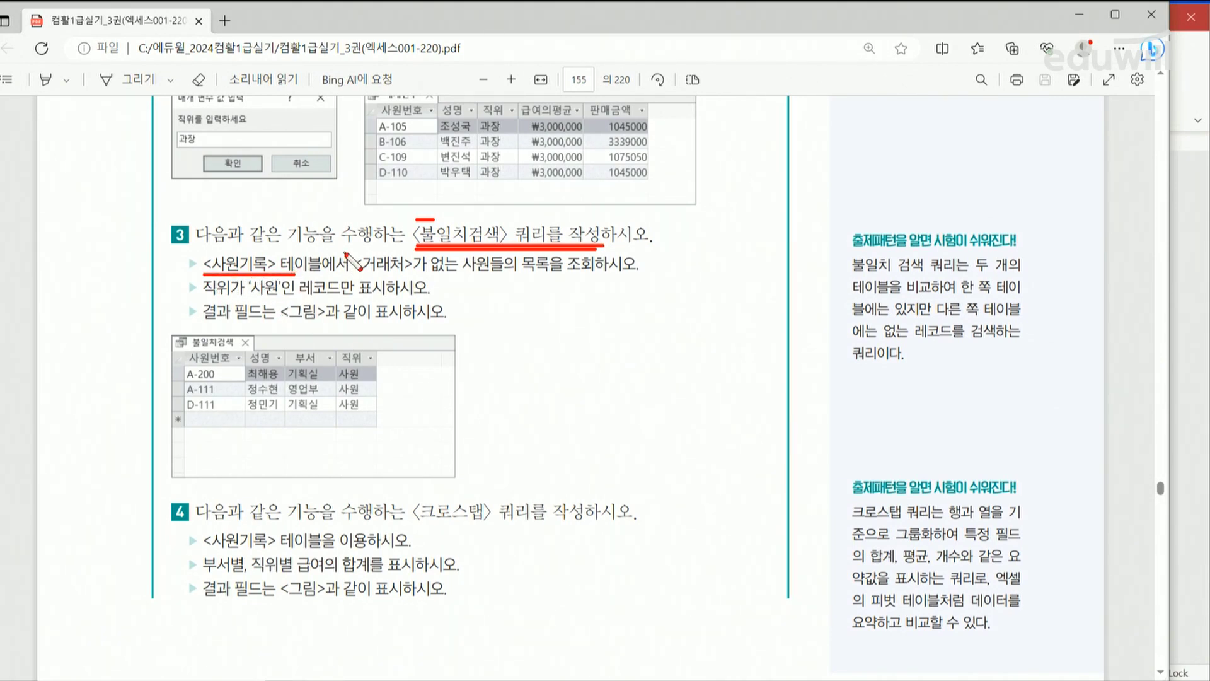
left_click_drag(355, 274, 515, 274)
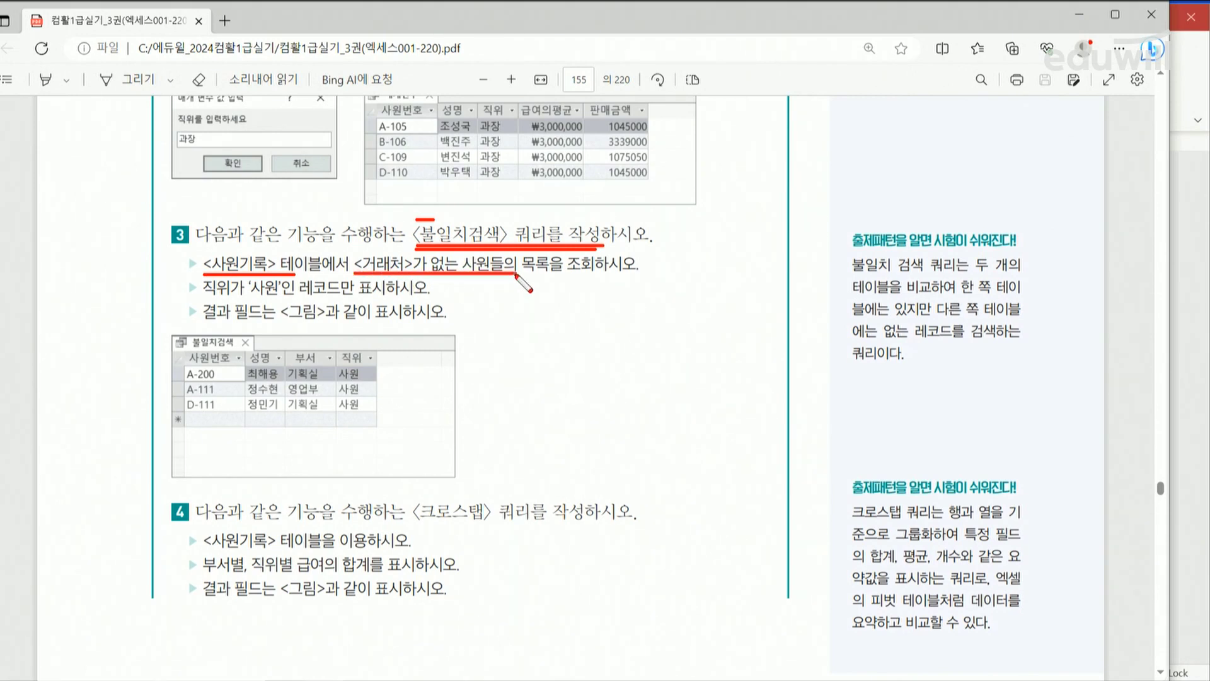
left_click_drag(533, 277, 609, 277)
left_click_drag(205, 296, 277, 296)
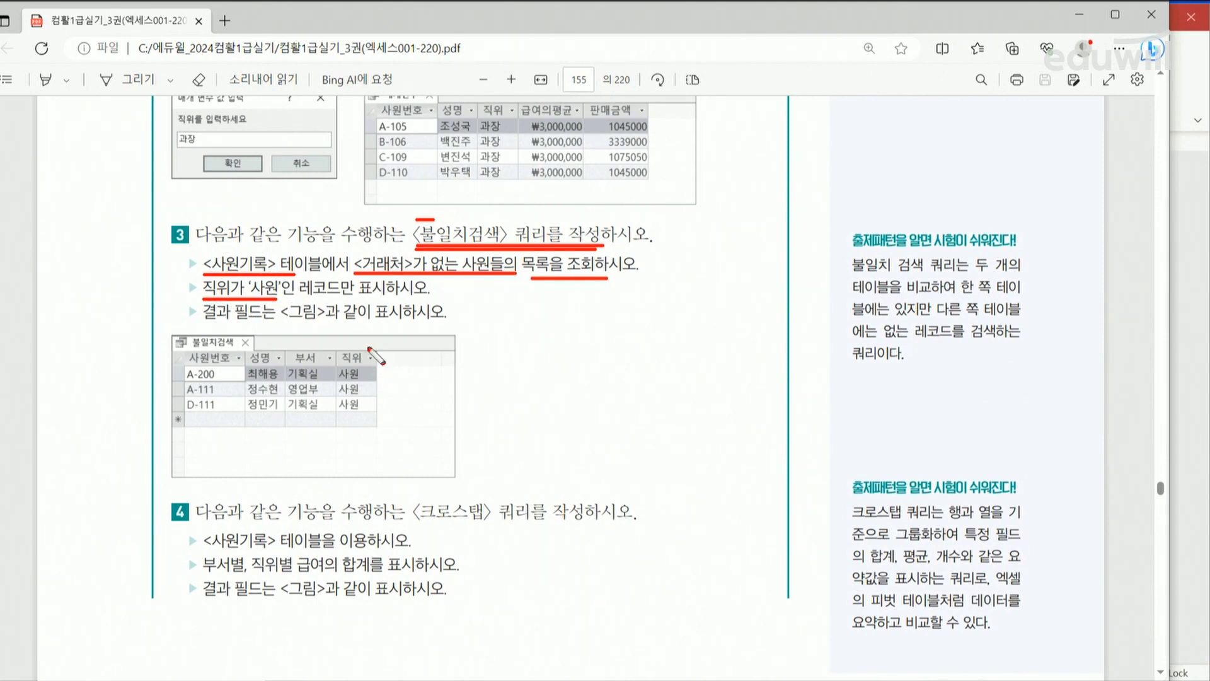
mouse_move(357, 344)
left_mouse_down()
mouse_move(332, 407)
mouse_move(371, 421)
mouse_move(378, 362)
mouse_move(360, 346)
left_mouse_up()
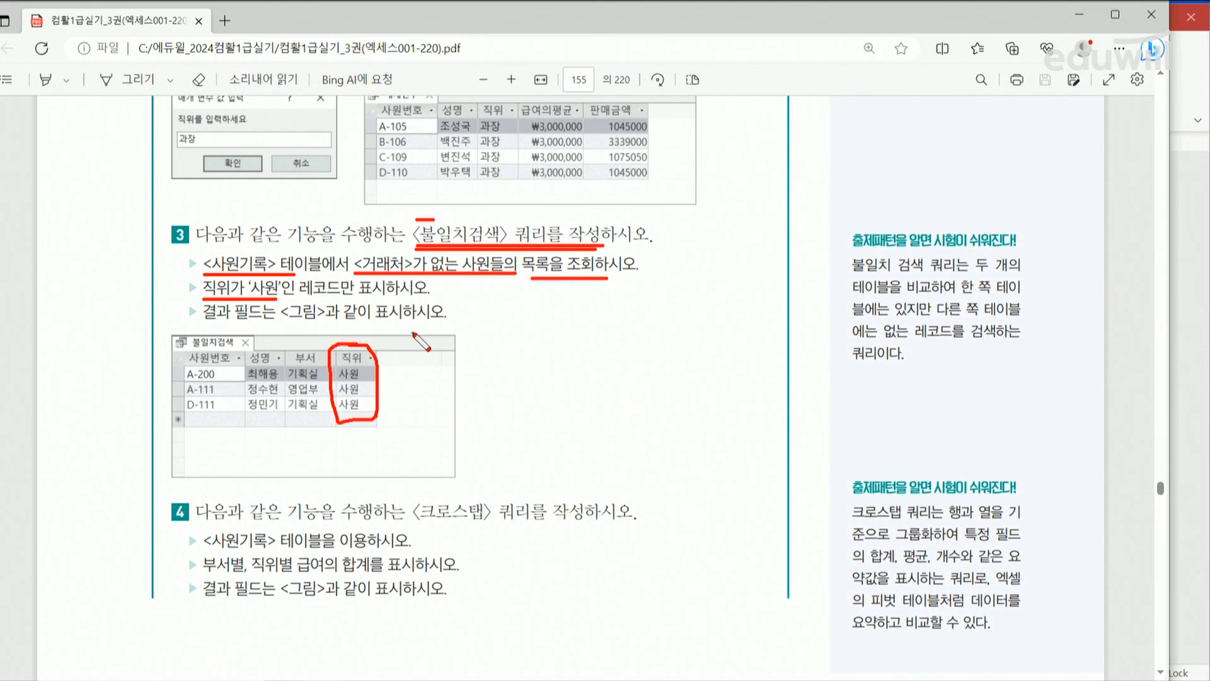
key("Escape")
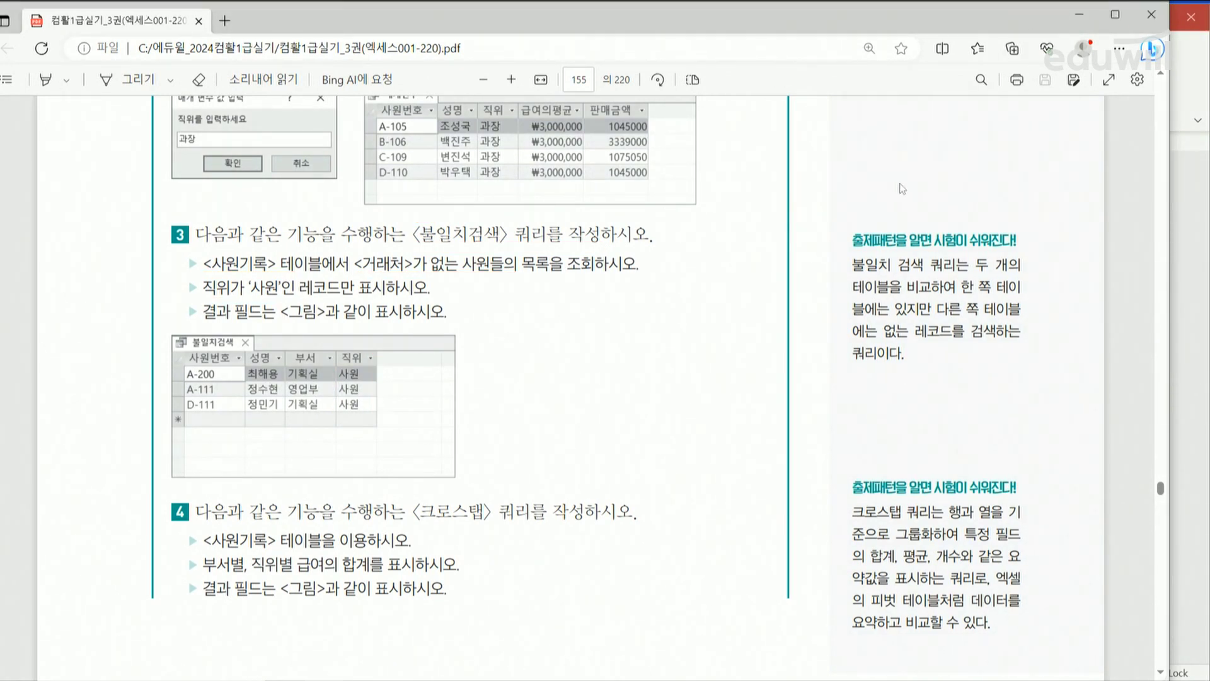
left_click_drag(849, 275, 946, 276)
left_click_drag(952, 295, 1001, 295)
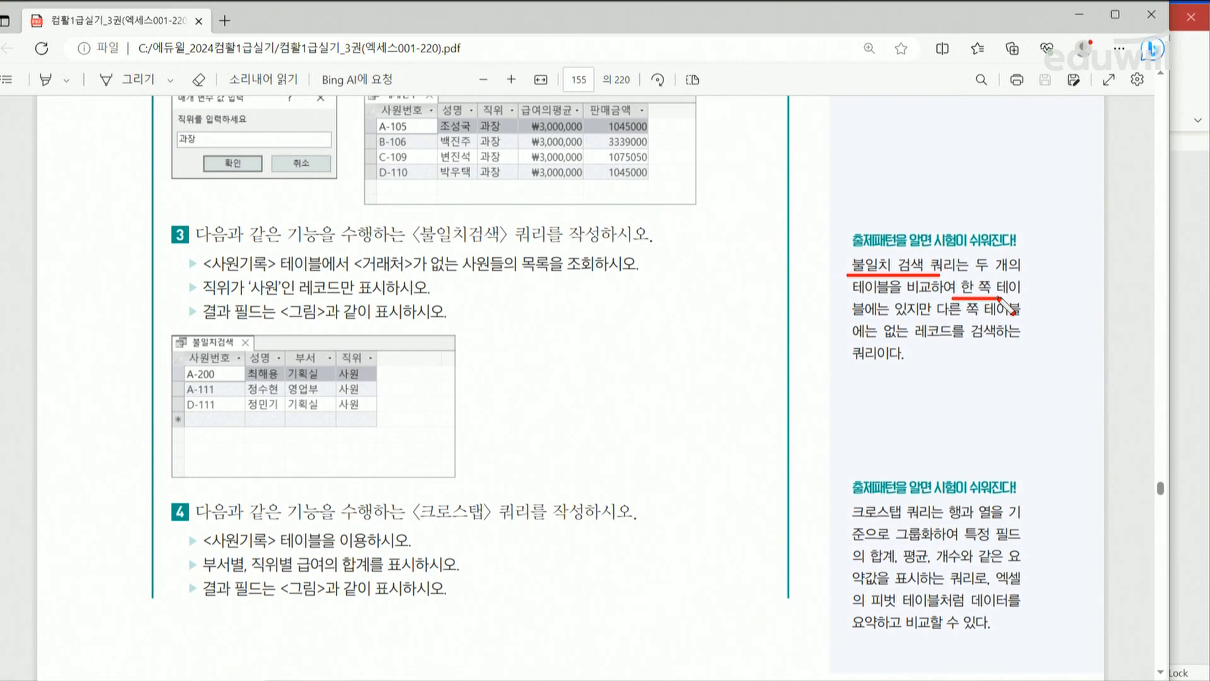
left_click_drag(935, 323, 998, 318)
key("Escape")
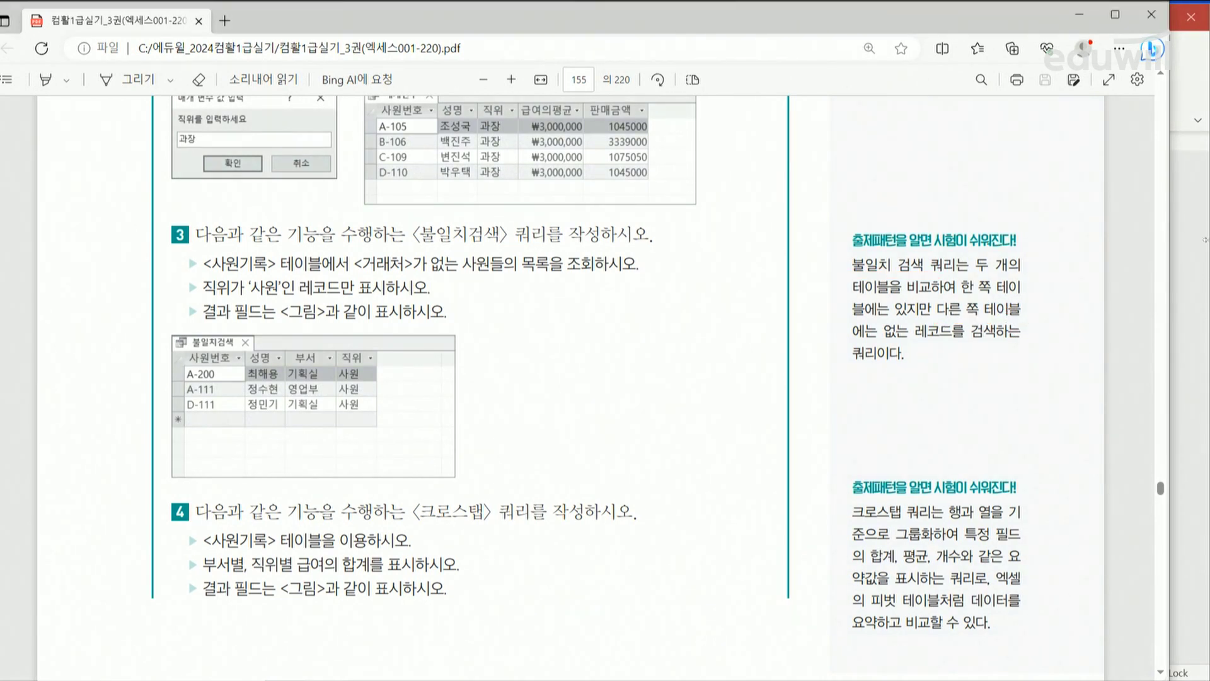
Step: Switch back to Access and start a new query with the 불일치 검색 쿼리 마법사
left_click(1183, 227)
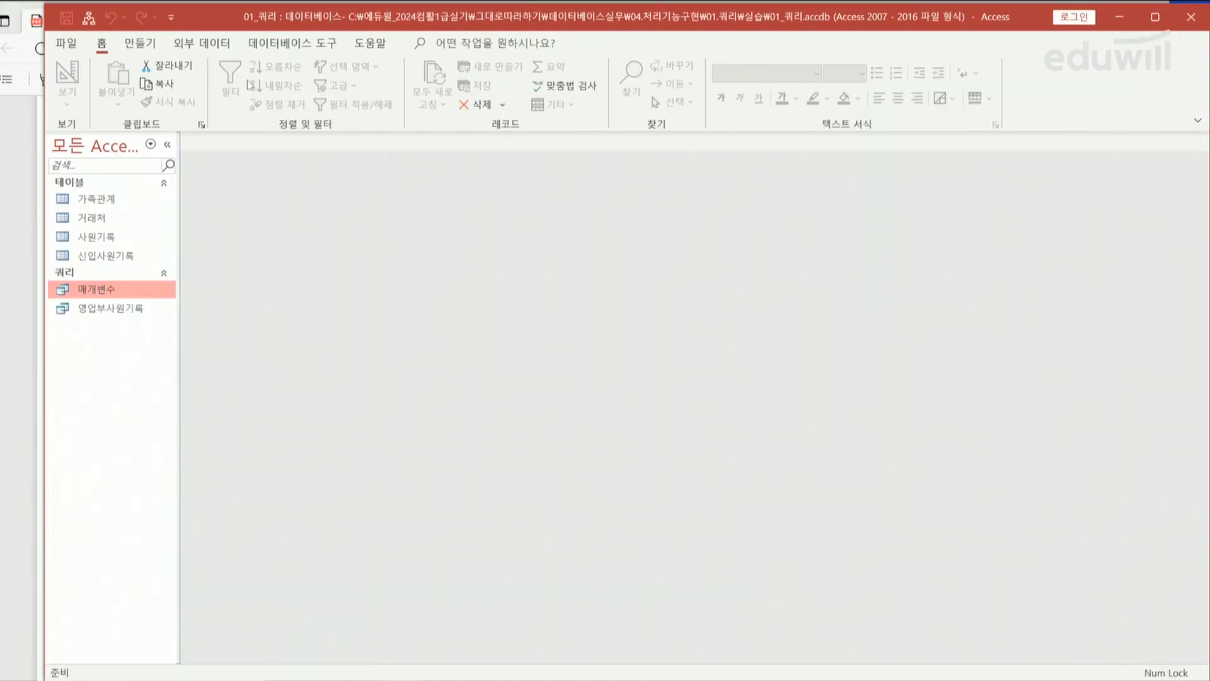
left_click(140, 44)
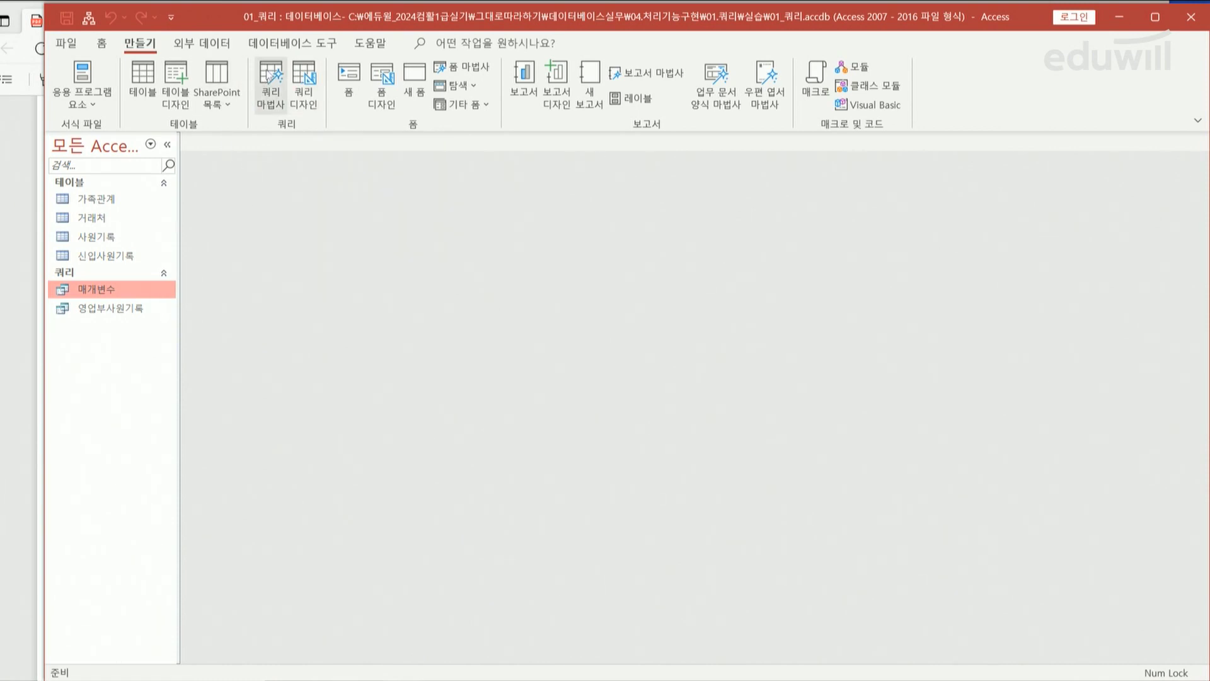
left_click(271, 75)
left_click_drag(681, 167, 551, 165)
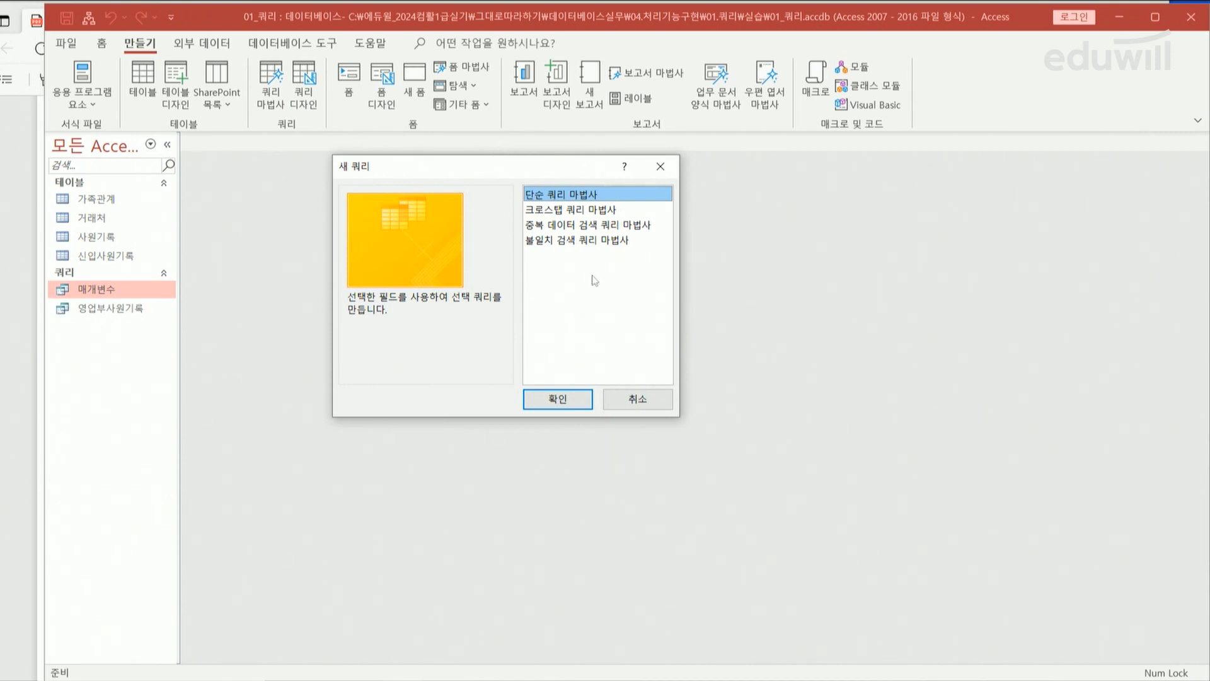
left_click(608, 241)
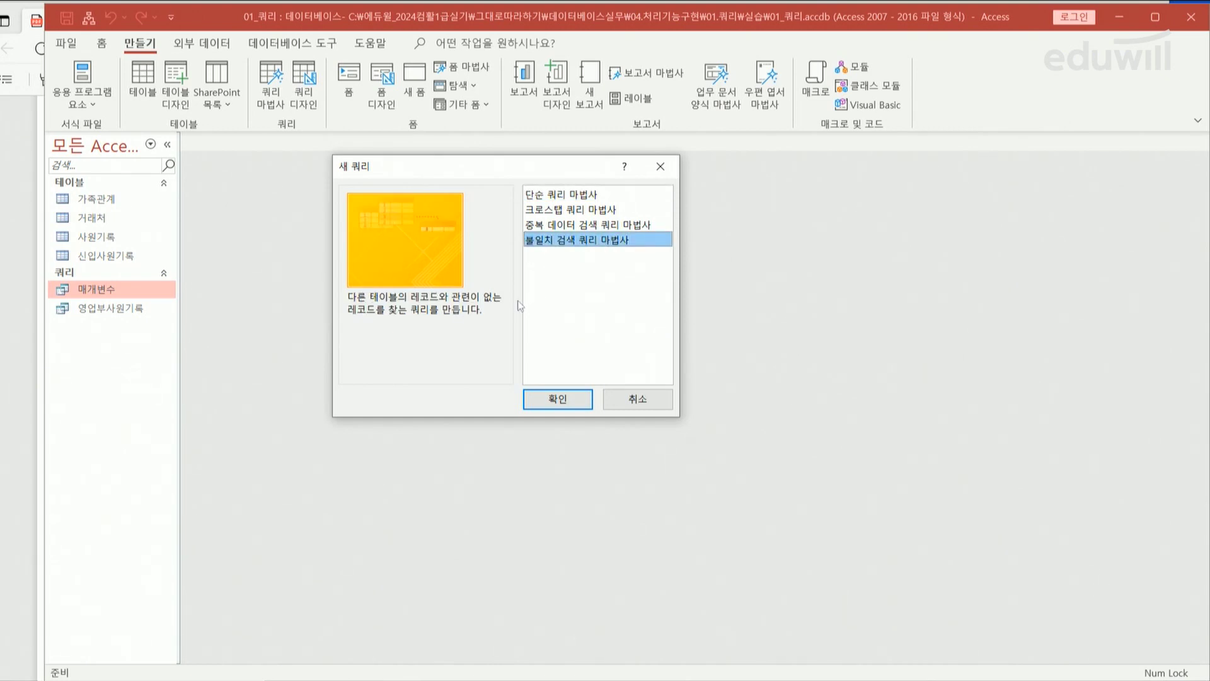
left_click(558, 400)
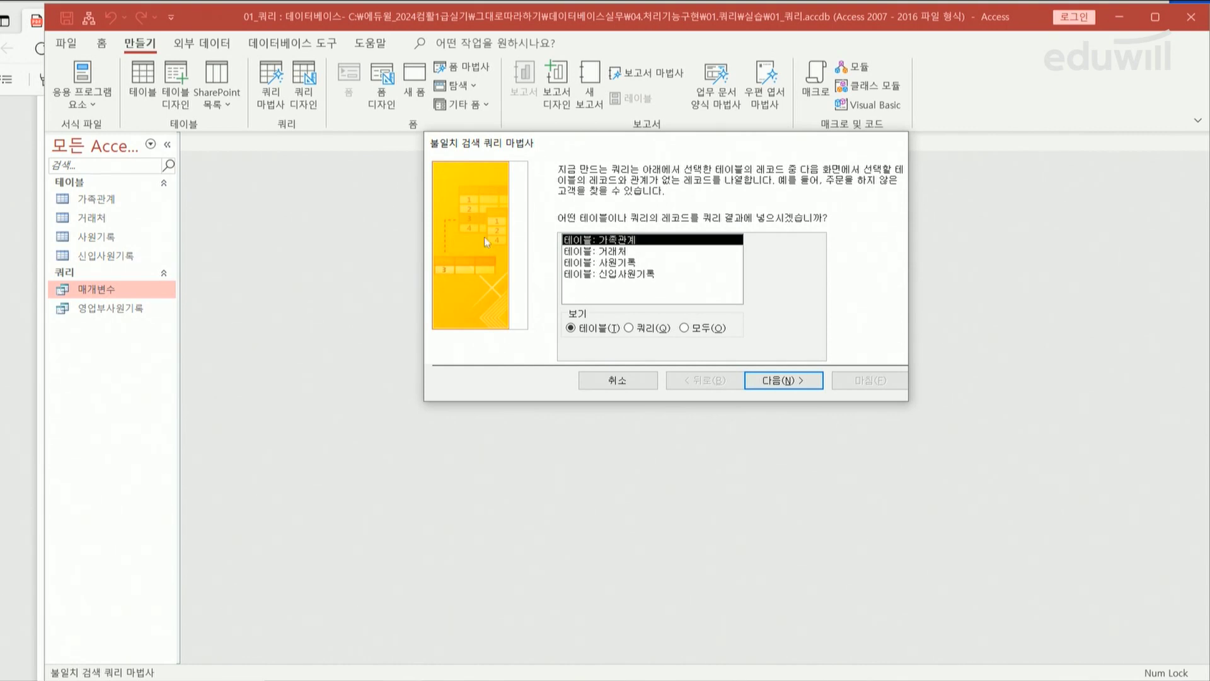
Step: Choose 사원기록 as the table to list records from and 거래처 as the related table, matched on 사원번호
left_click(600, 265)
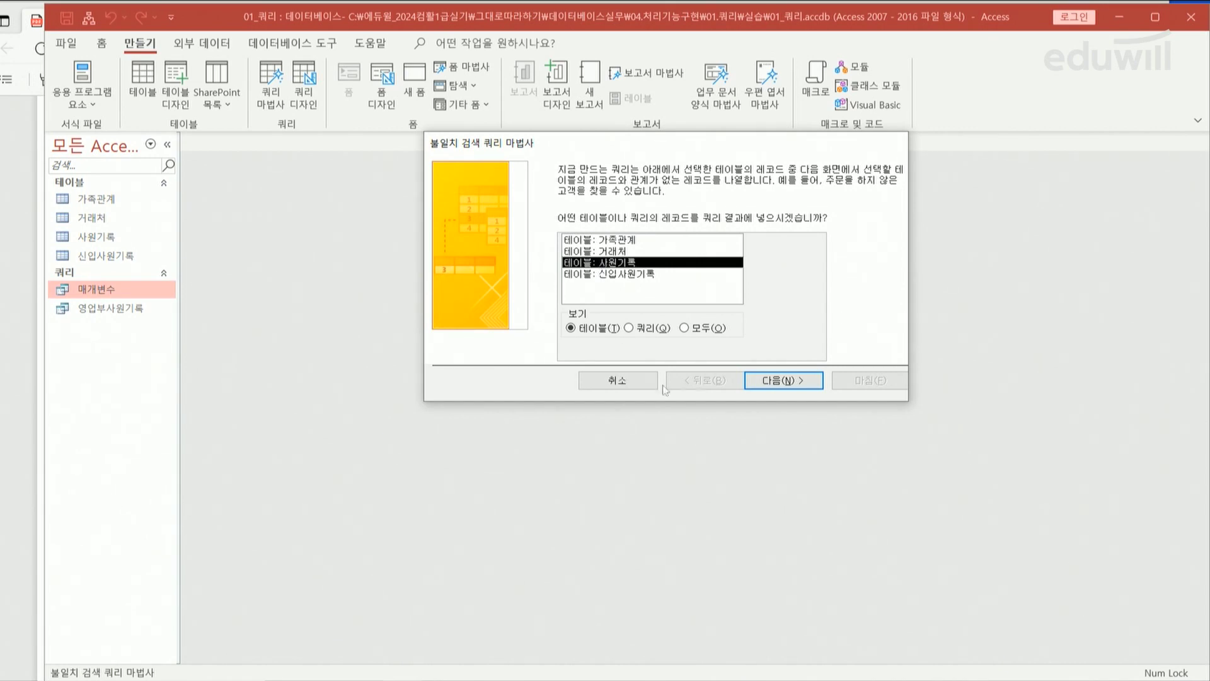
left_click(765, 384)
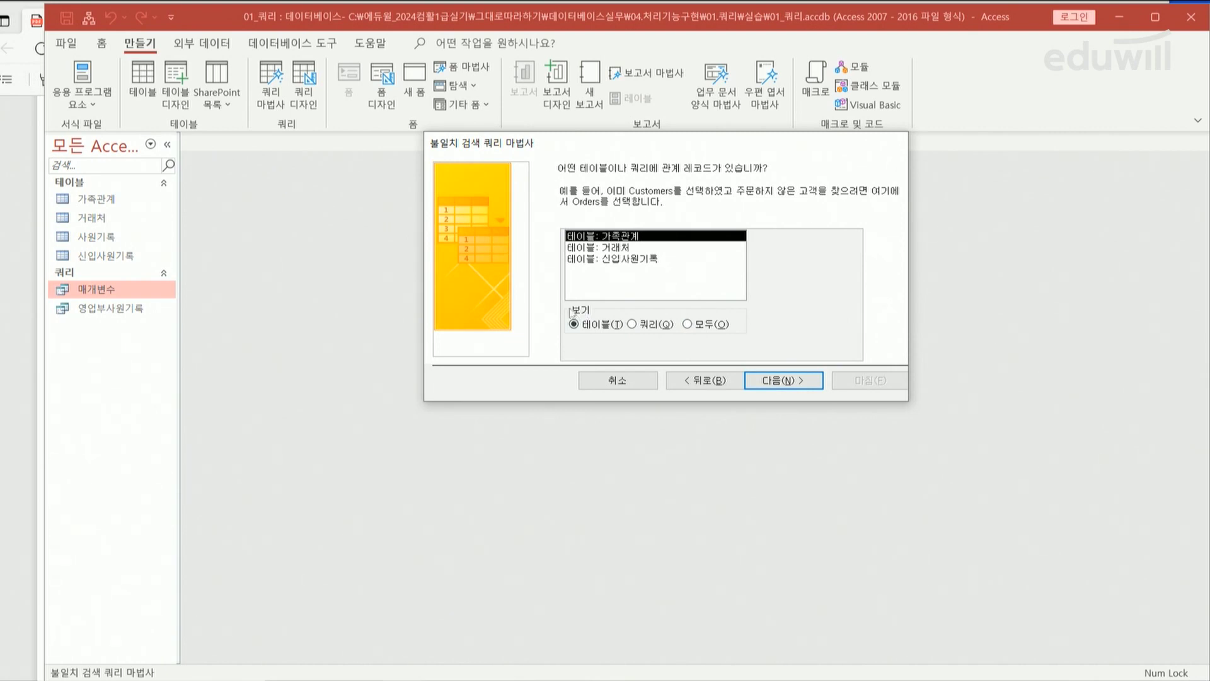
left_click(618, 250)
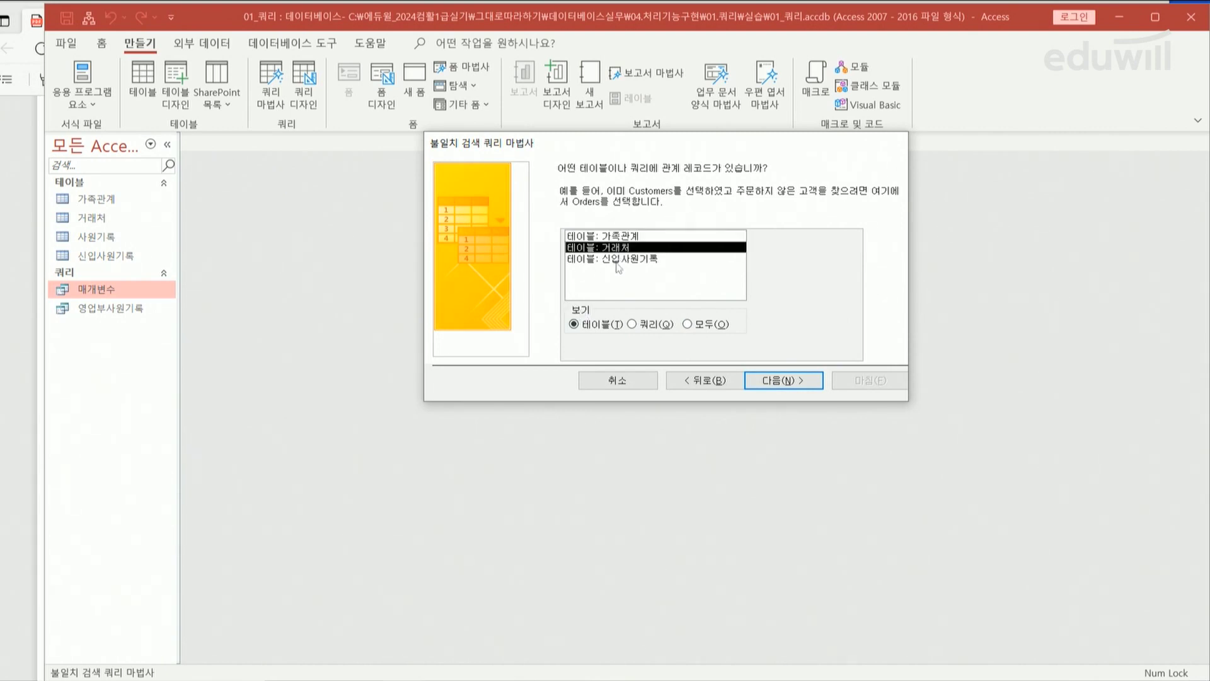
left_click(772, 382)
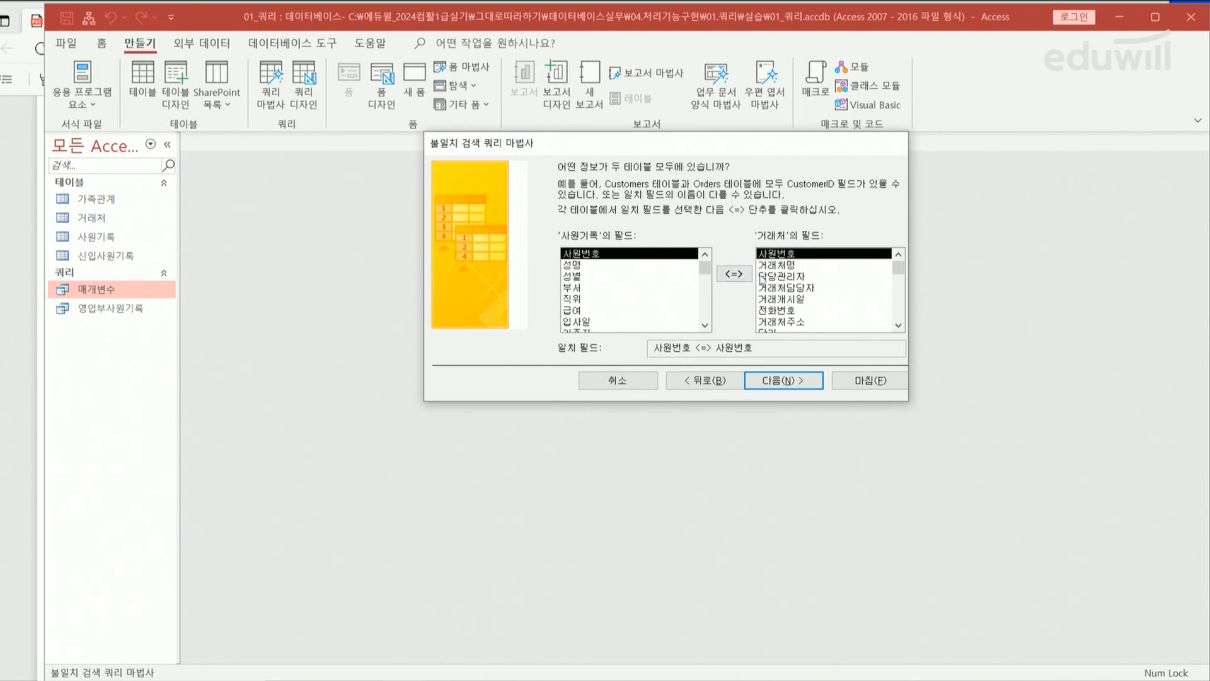
left_click(795, 385)
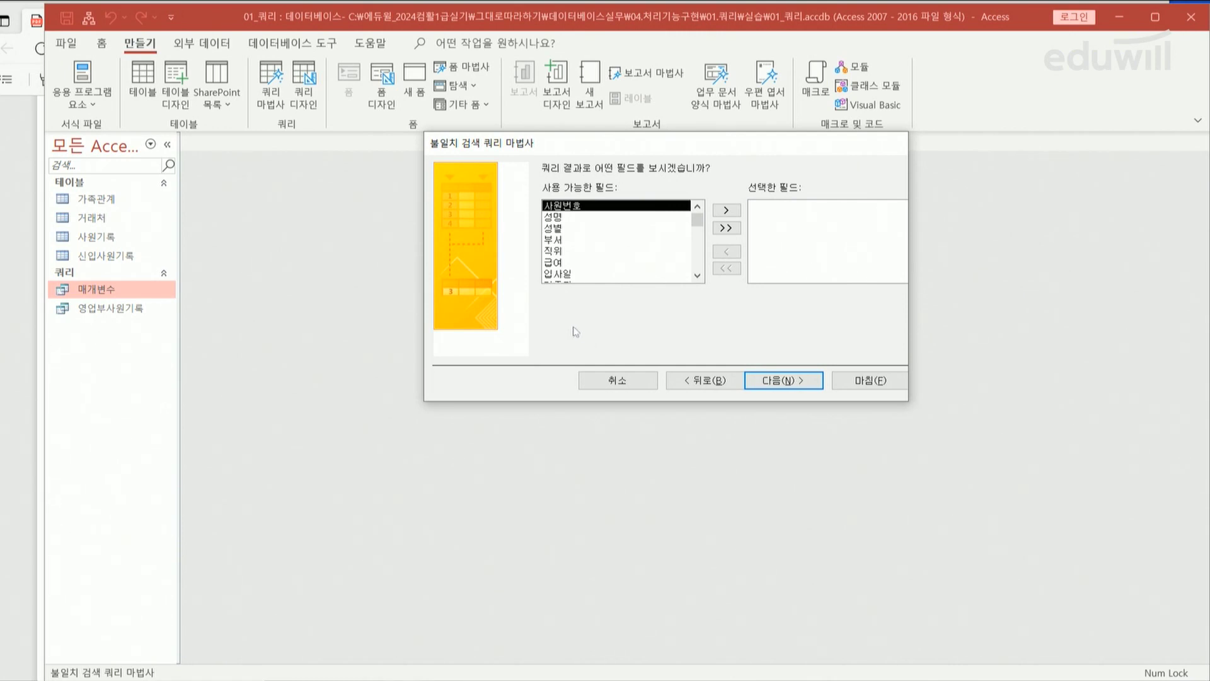
Step: Include the fields 사원번호, 성명, 부서 and 직위 in the unmatched query's result
double_click(576, 208)
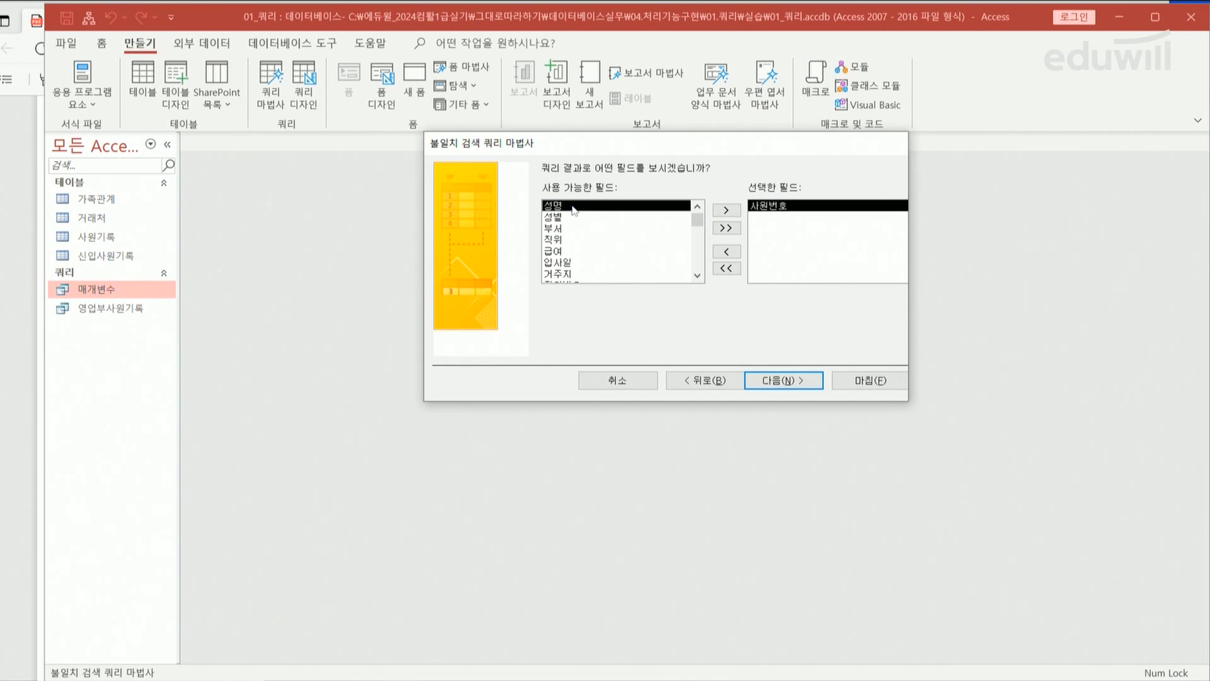
double_click(575, 208)
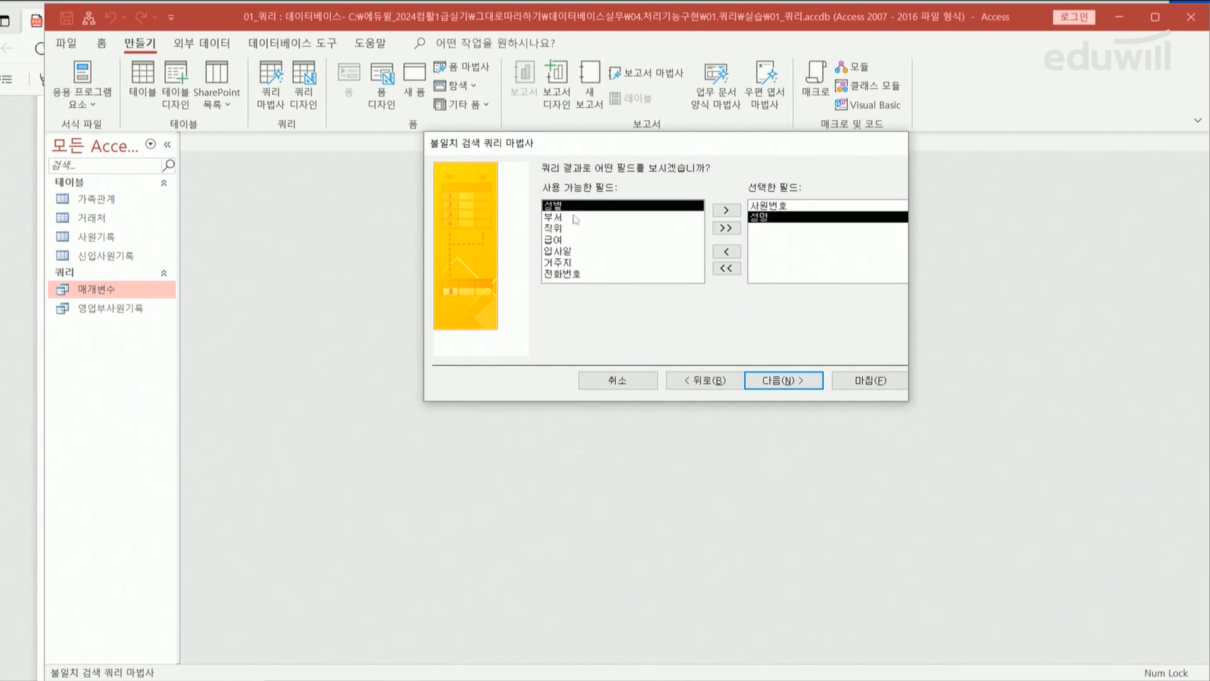
left_click(570, 218)
double_click(569, 218)
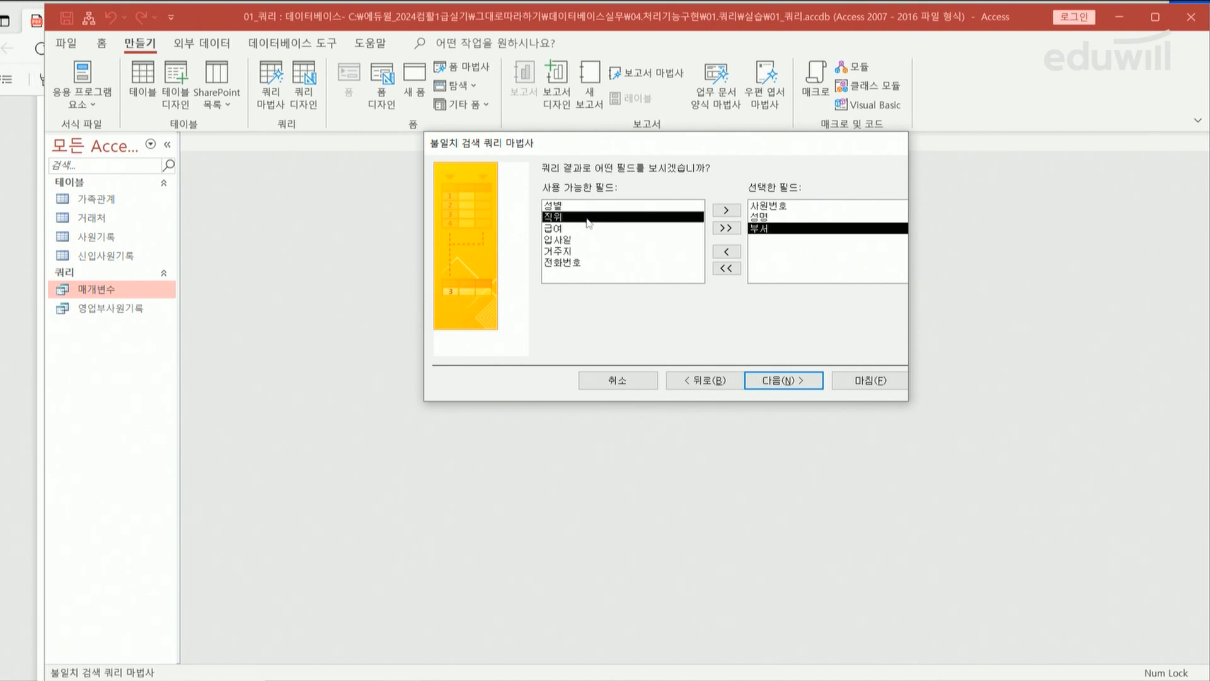
double_click(589, 218)
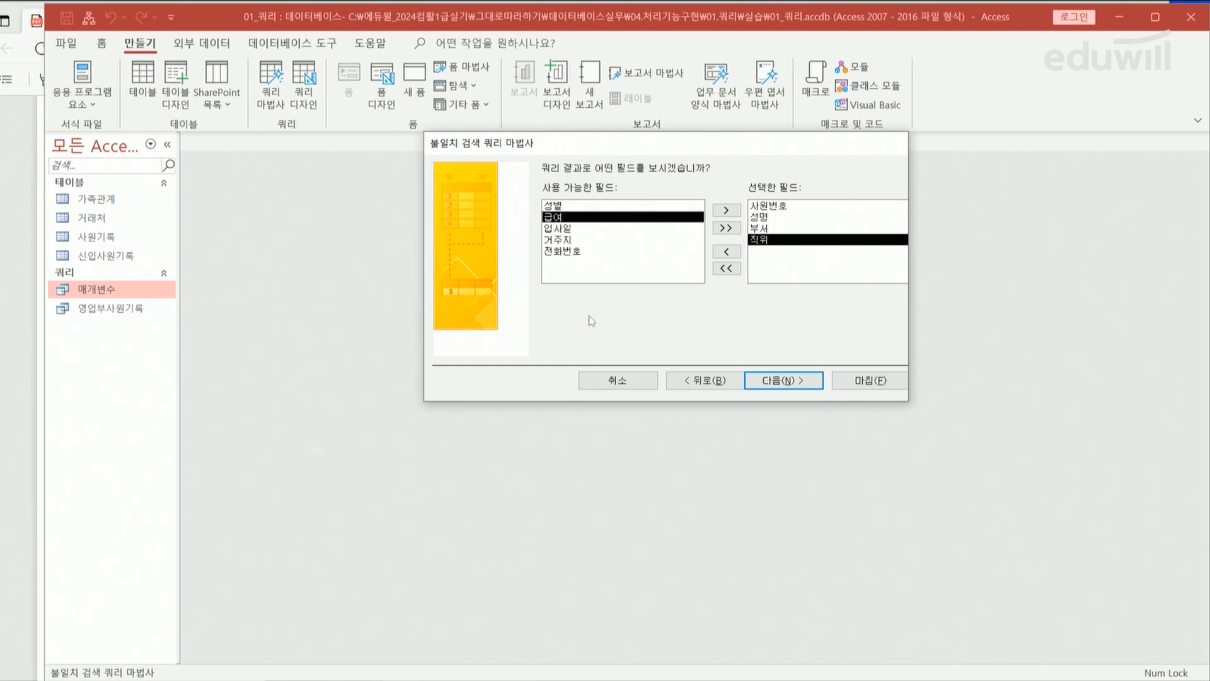
left_click(801, 383)
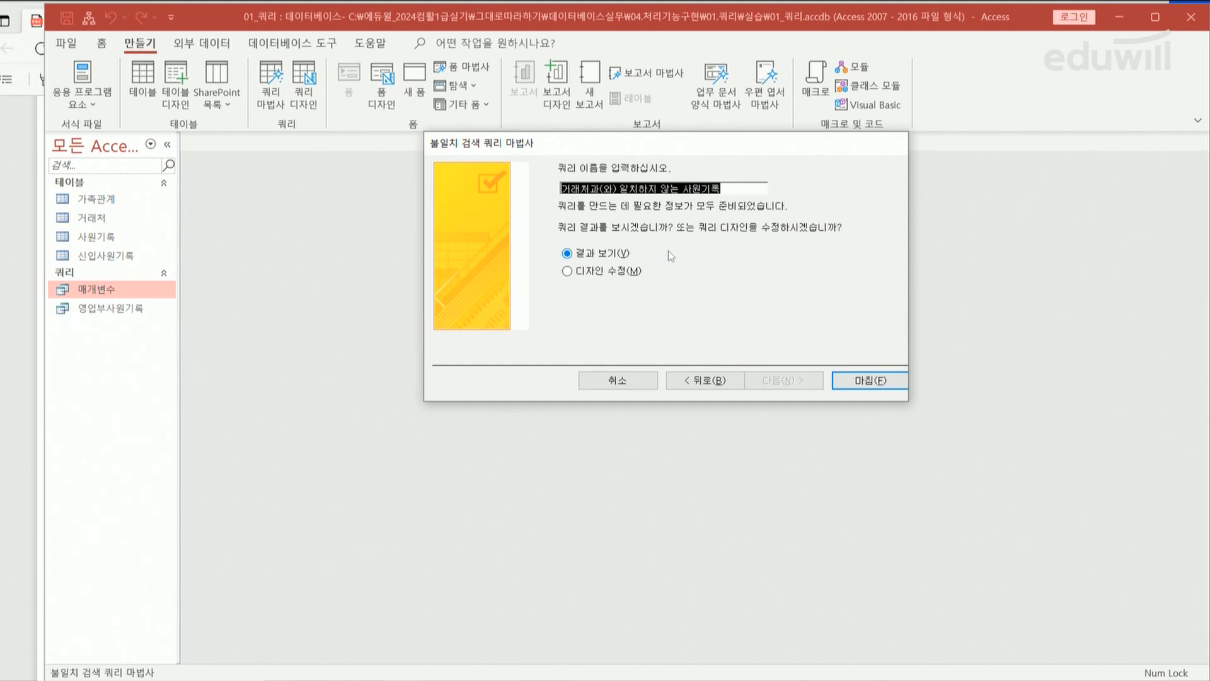
Step: Name the query 불일치검색 and finish the wizard with the option to view the results
type("불")
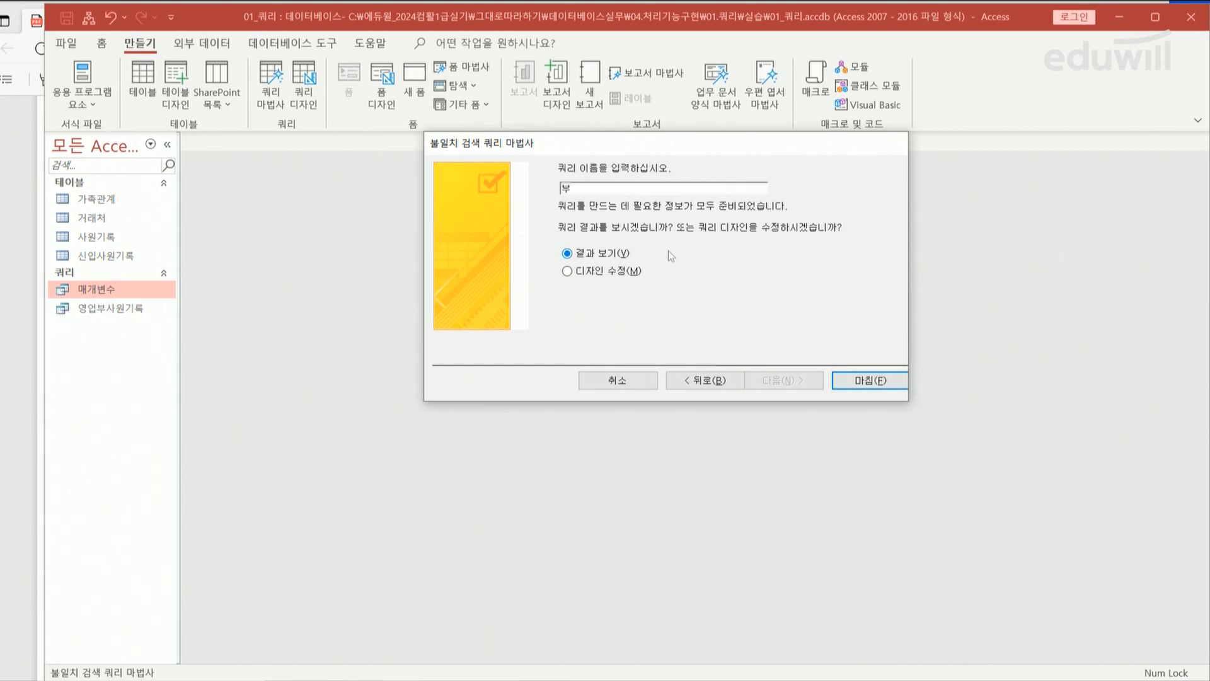
type("일치거")
type("검색")
left_click(889, 383)
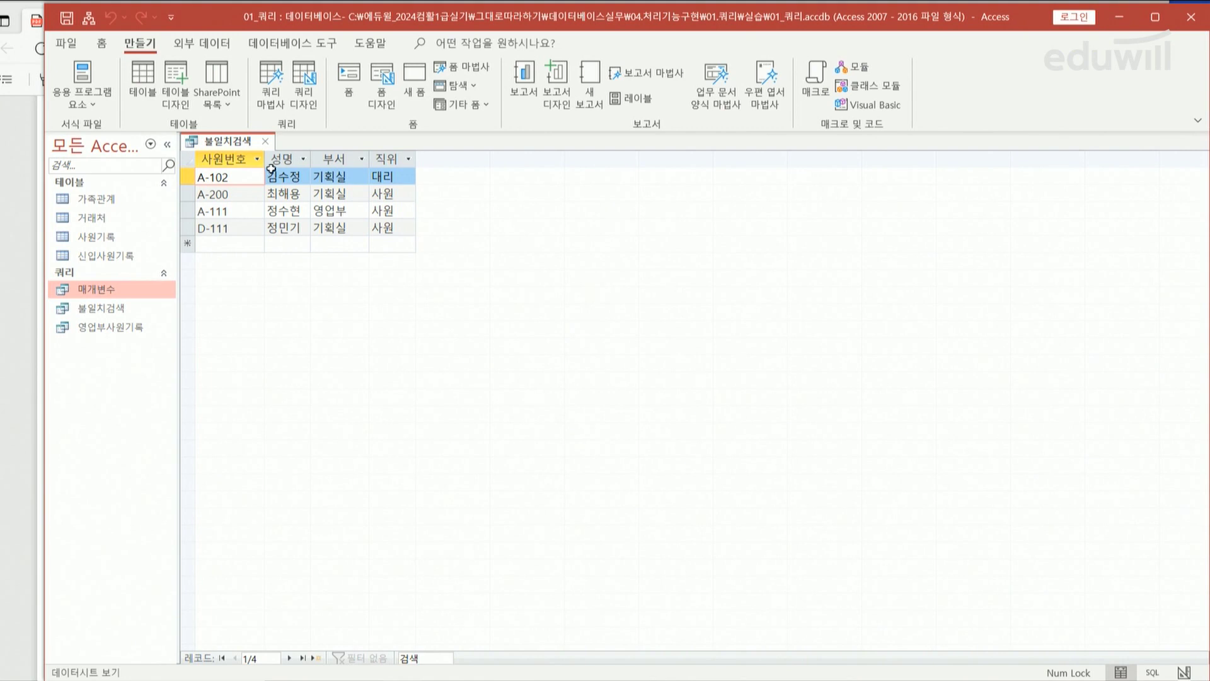
Step: Set the 직위 criterion to "사원" in the query's design view and run the query
left_click(101, 43)
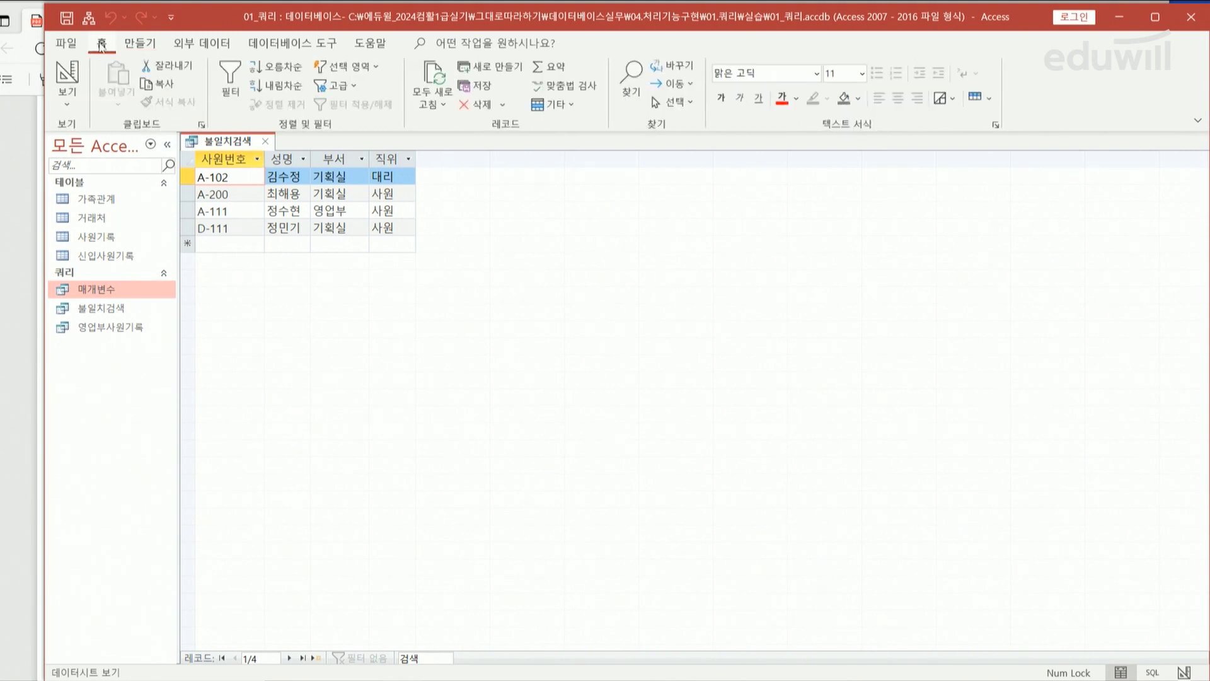
left_click(67, 108)
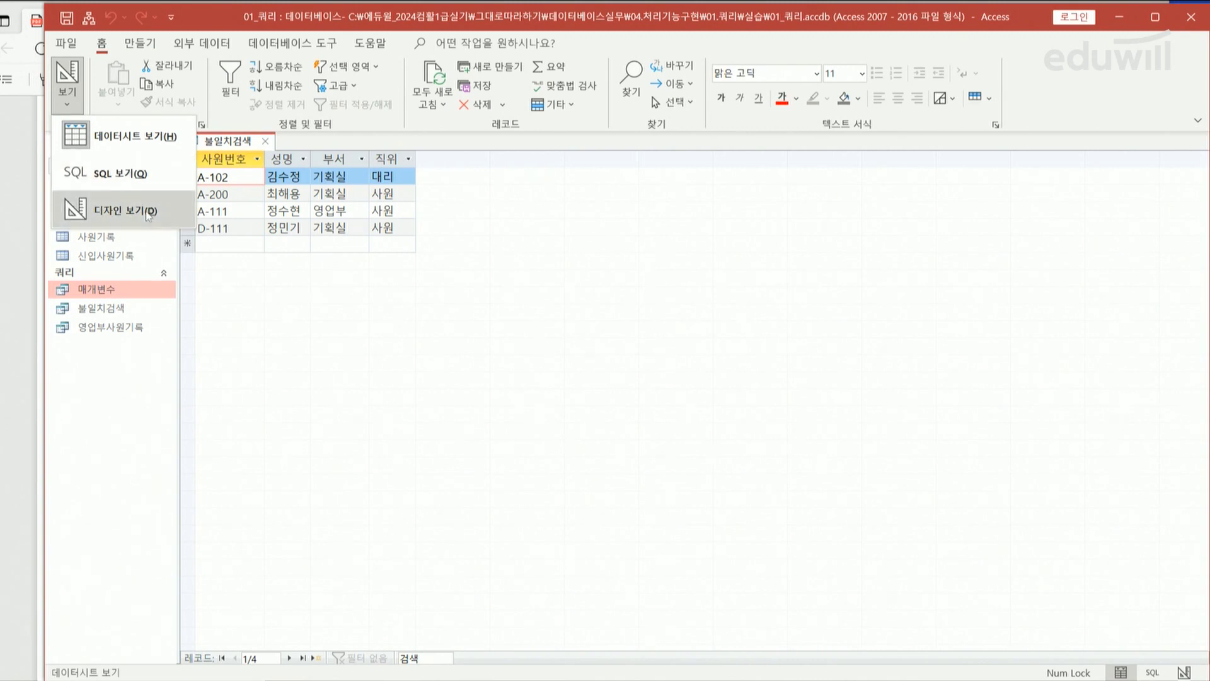
left_click(88, 210)
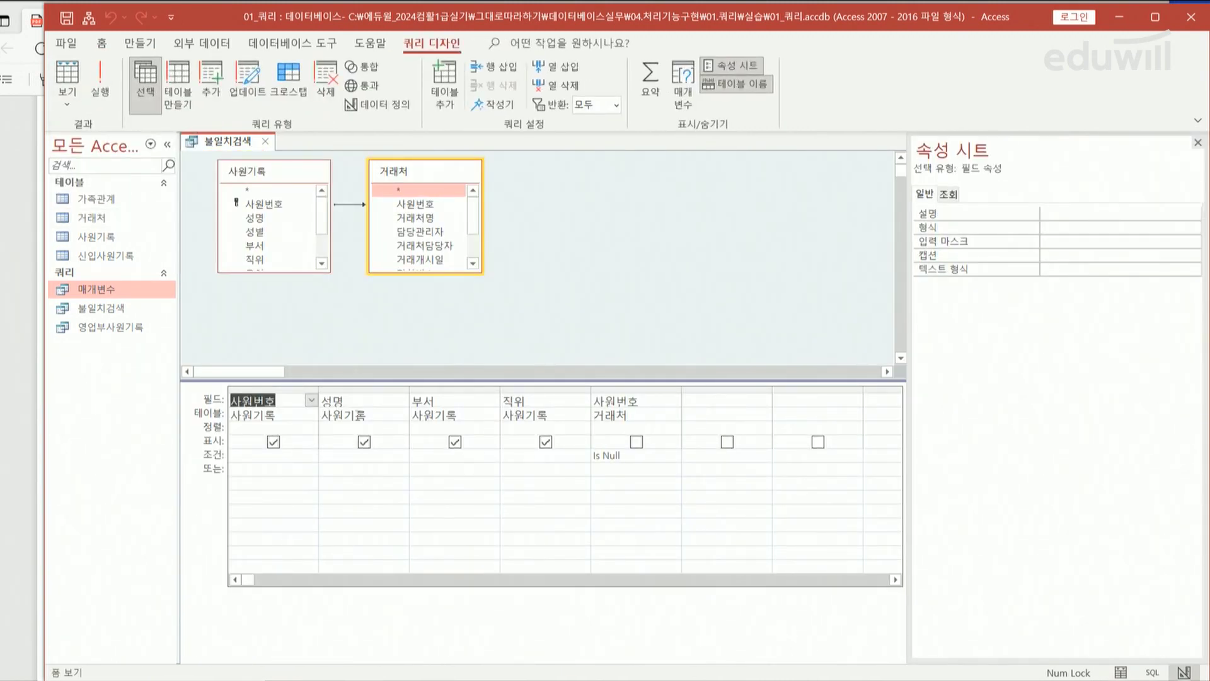
left_click(534, 460)
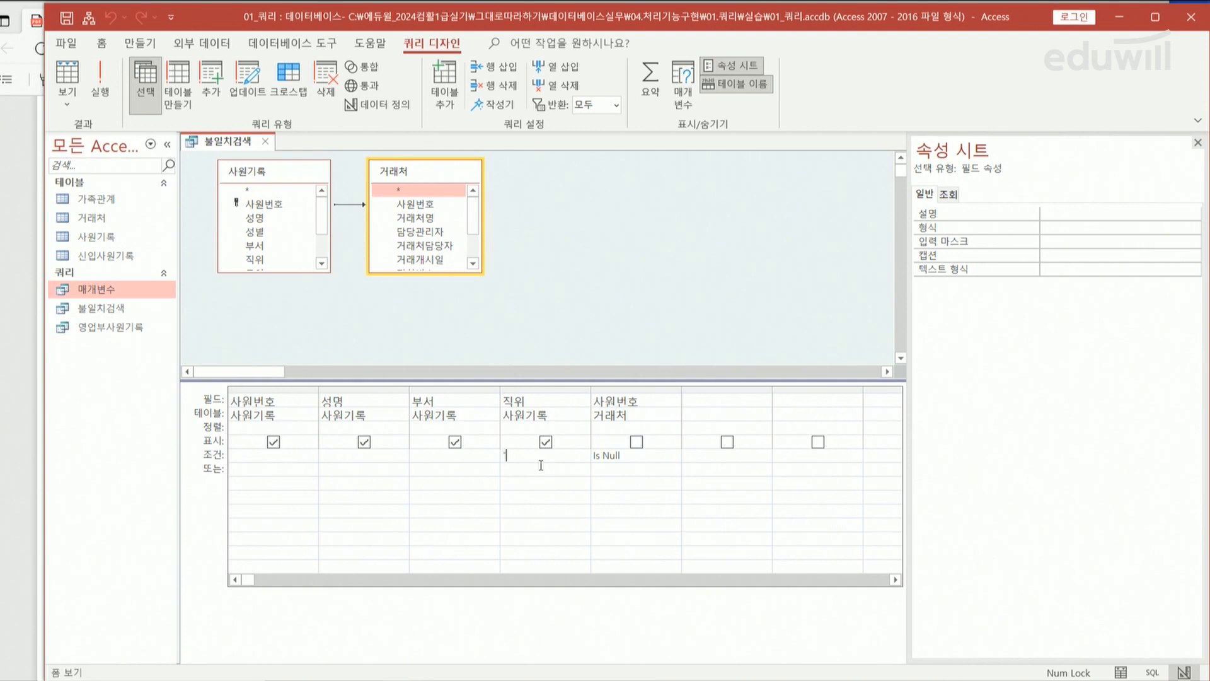
type("ㅅㅏ원\"")
key("Tab")
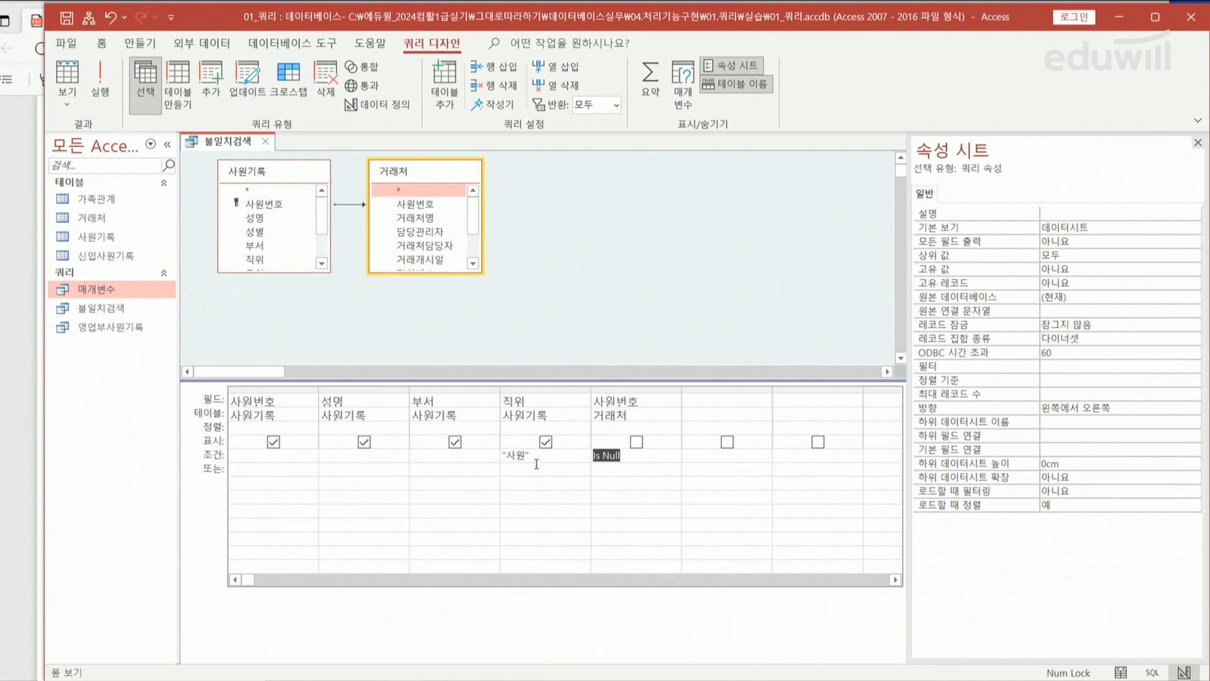
left_click(100, 82)
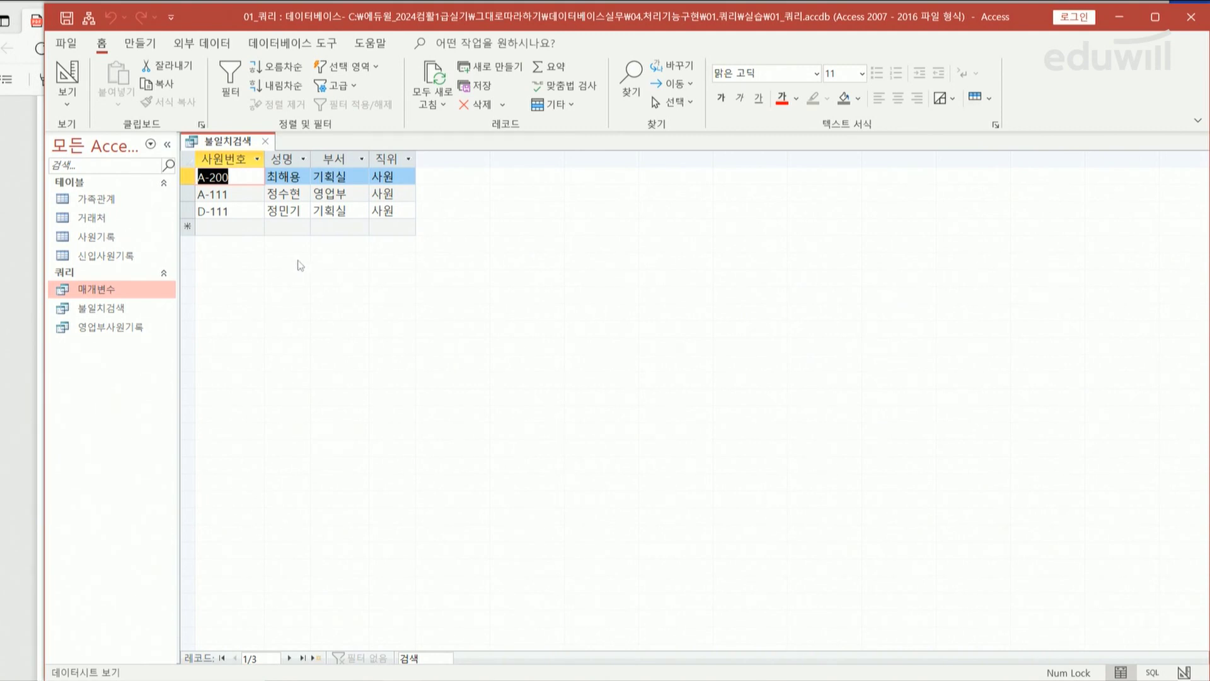
Step: Close the 불일치검색 query and save its design changes
left_click(265, 141)
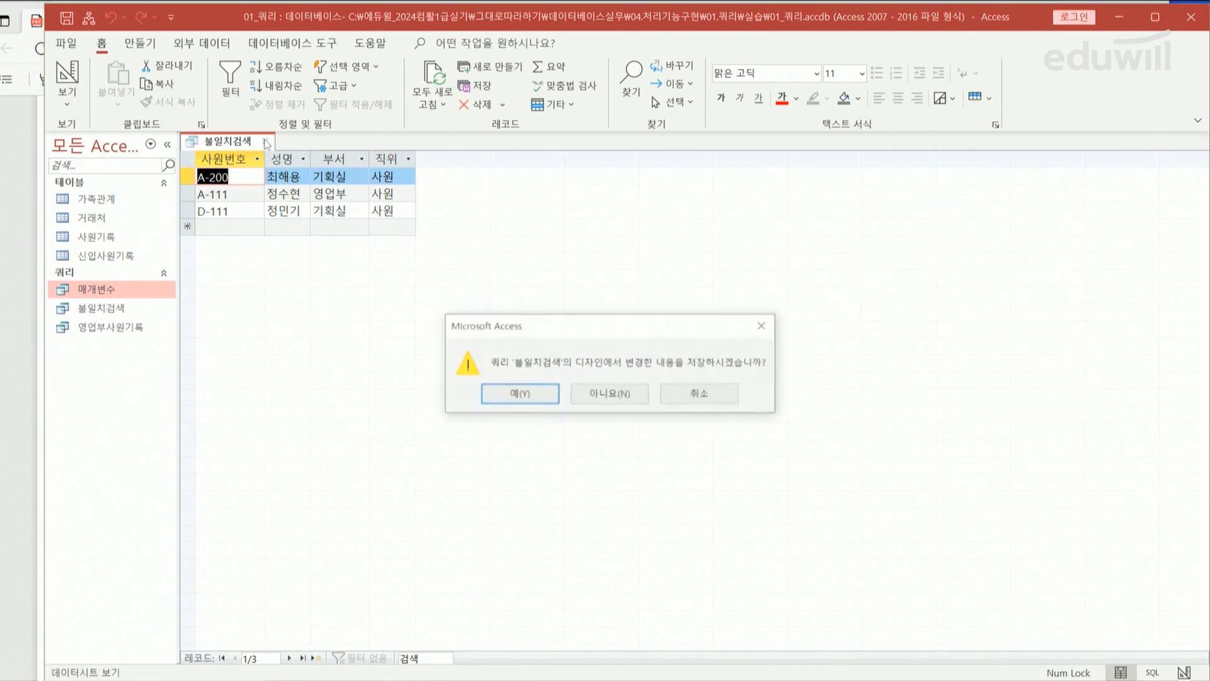
left_click(526, 400)
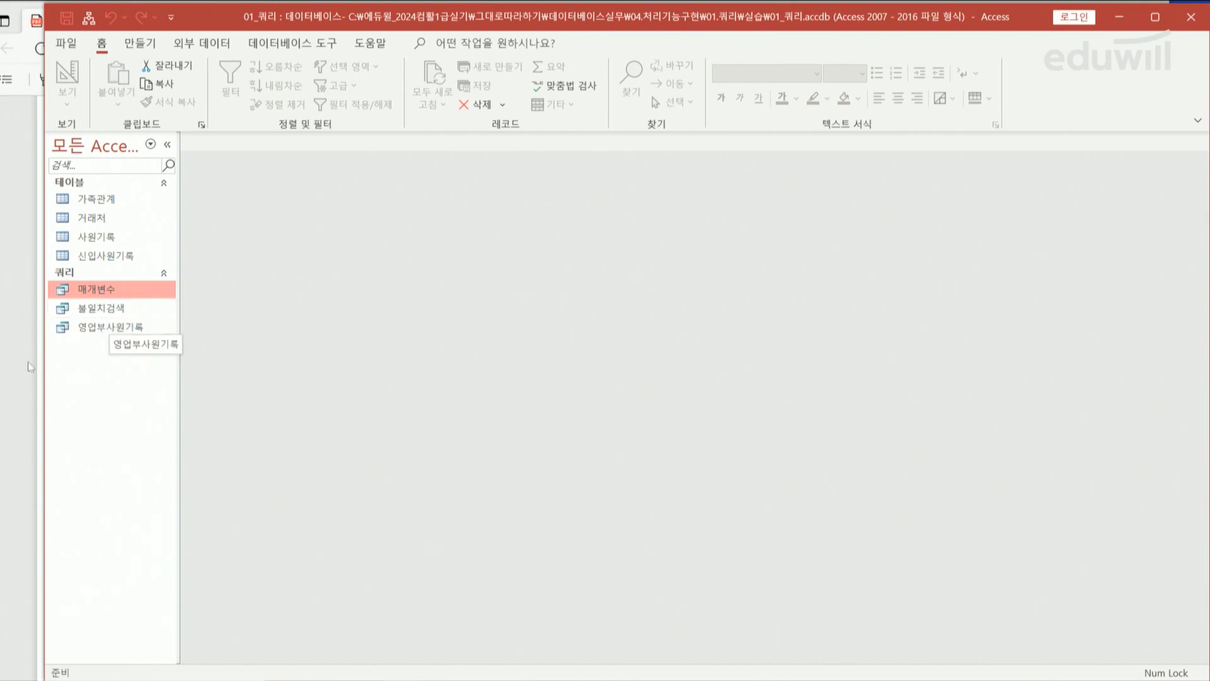
Step: Switch to the PDF textbook in the browser and read exercise 4's requirements and side note for the 크로스탭 query
left_click(17, 335)
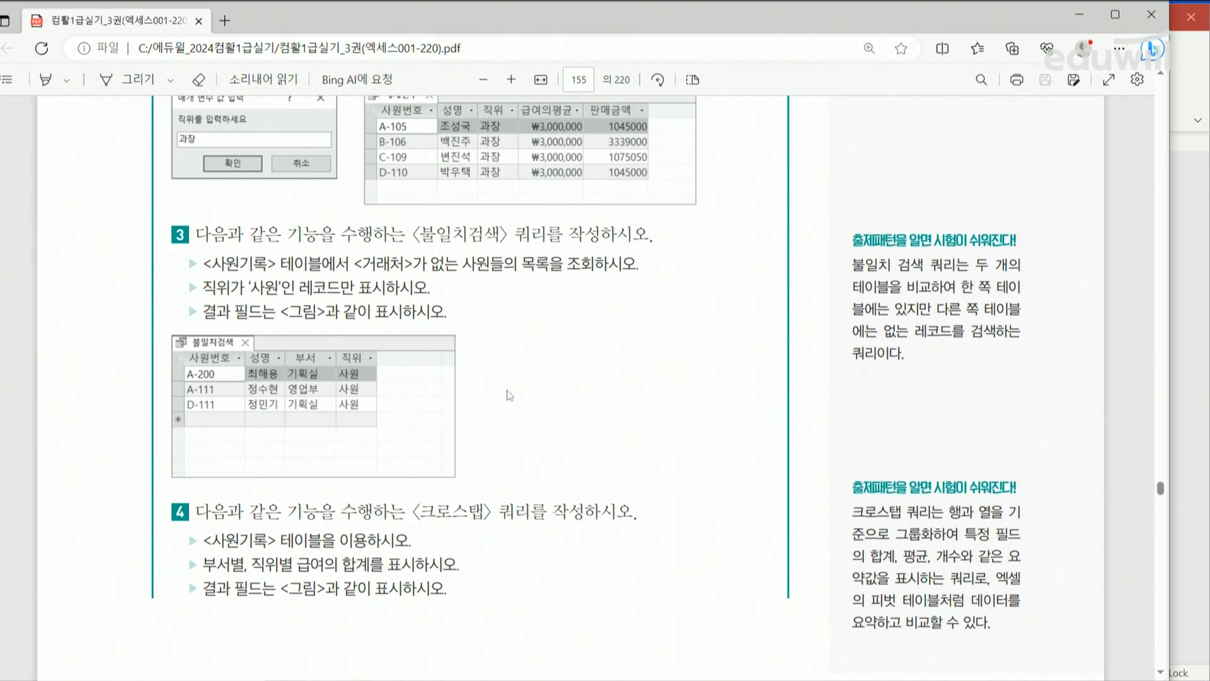
left_click_drag(391, 512, 543, 513)
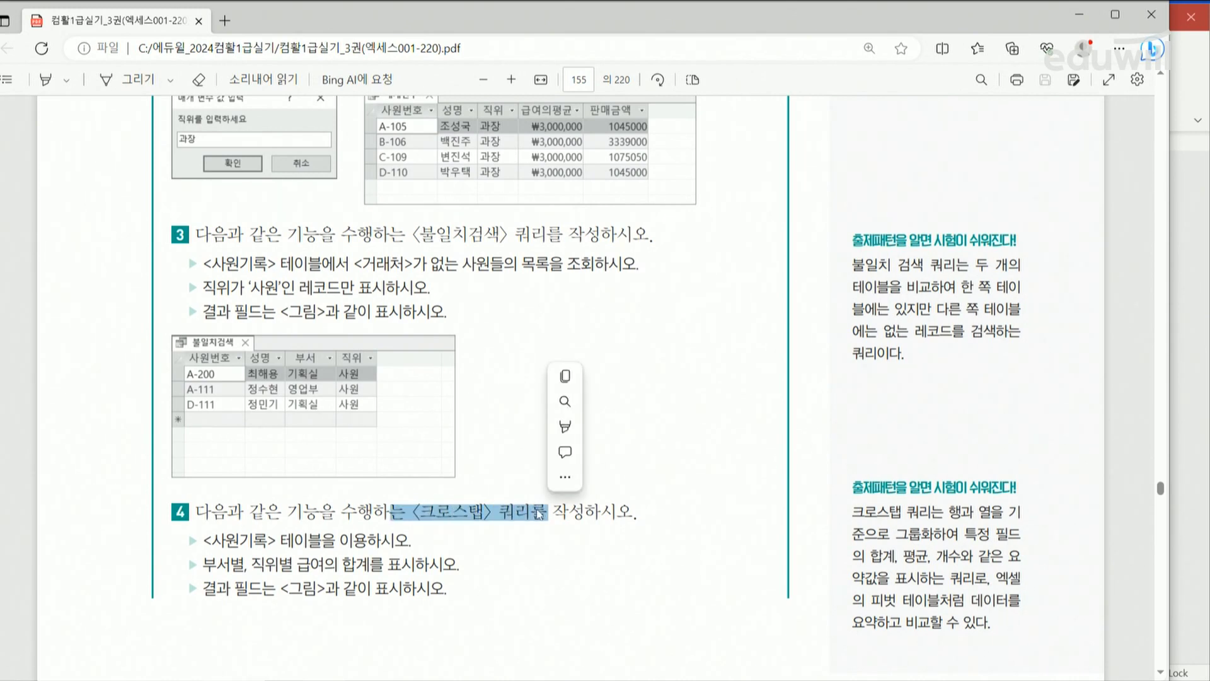
left_click(573, 520)
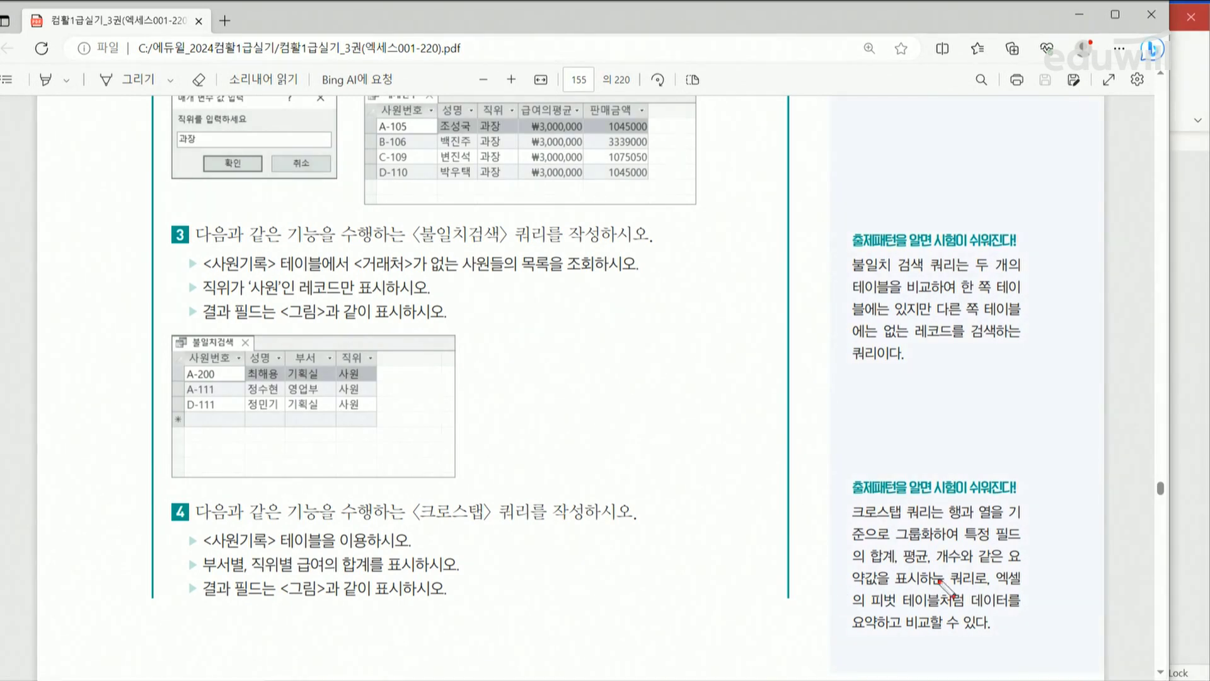
left_click_drag(944, 521, 1007, 521)
left_click_drag(871, 565, 974, 565)
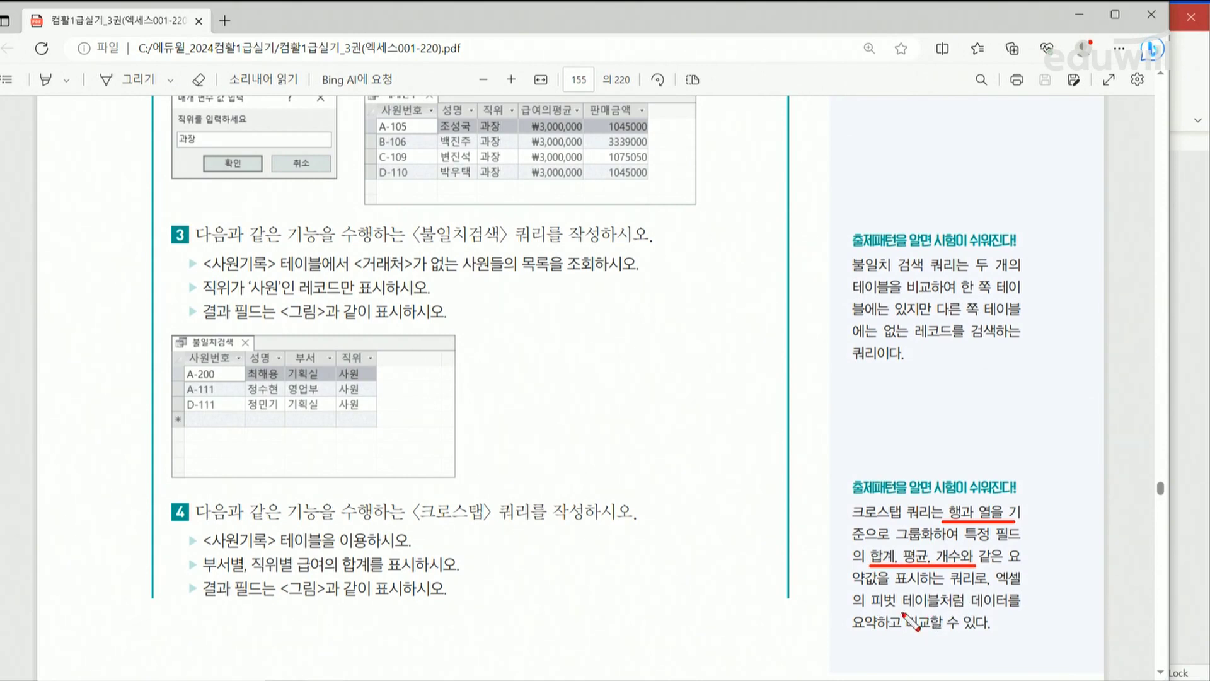
left_click_drag(873, 611, 943, 611)
left_click_drag(205, 550, 266, 550)
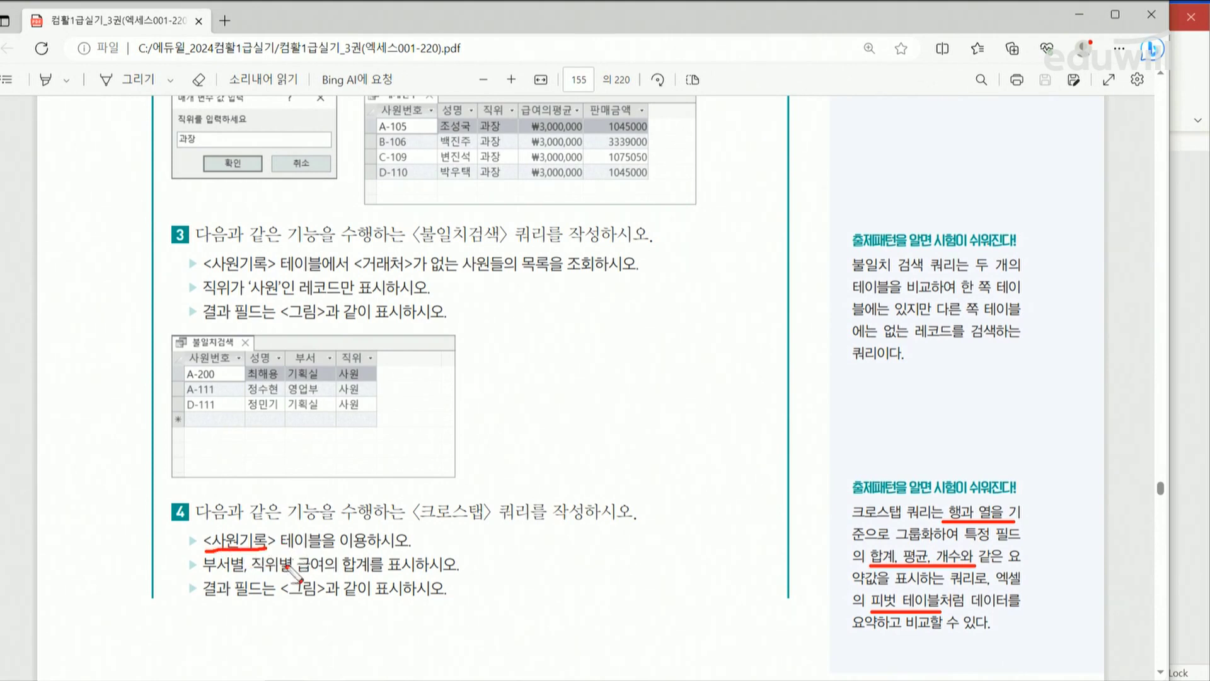
left_click_drag(203, 574, 366, 573)
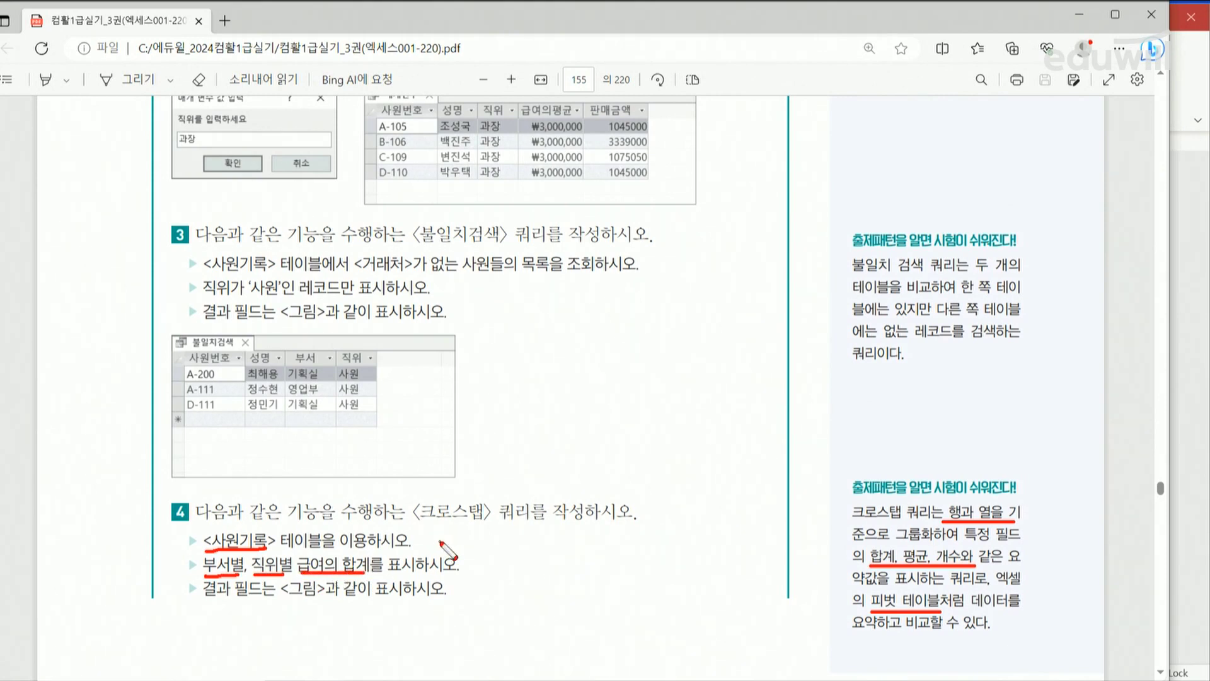
mouse_move(559, 536)
left_mouse_down()
mouse_move(659, 597)
mouse_move(577, 528)
mouse_move(549, 528)
mouse_move(670, 537)
left_mouse_up()
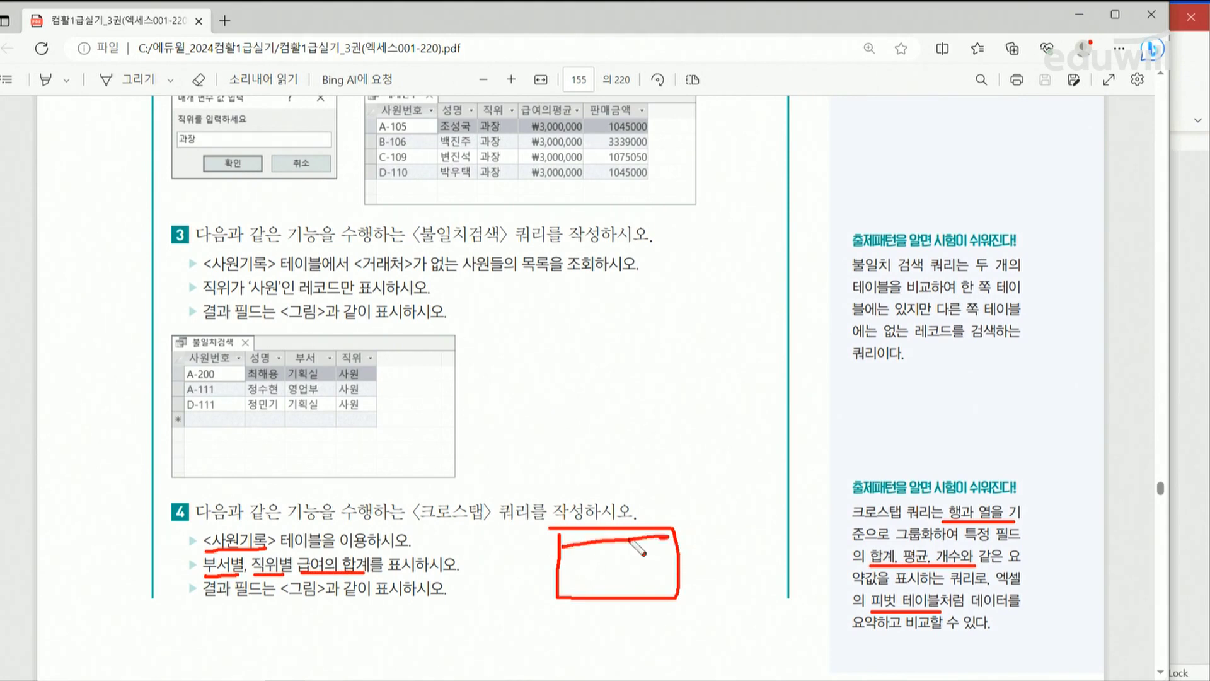
left_click_drag(578, 535, 590, 593)
mouse_move(640, 575)
left_mouse_down()
mouse_move(704, 575)
mouse_move(634, 567)
mouse_move(642, 584)
left_mouse_up()
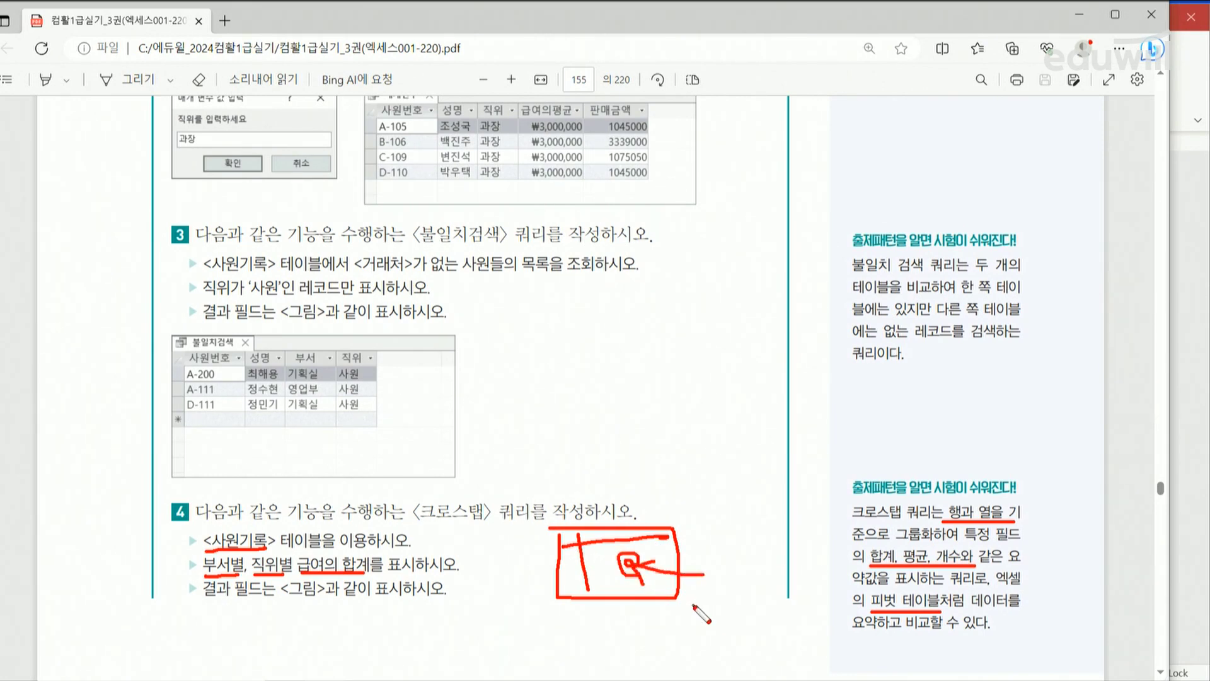
key("Escape")
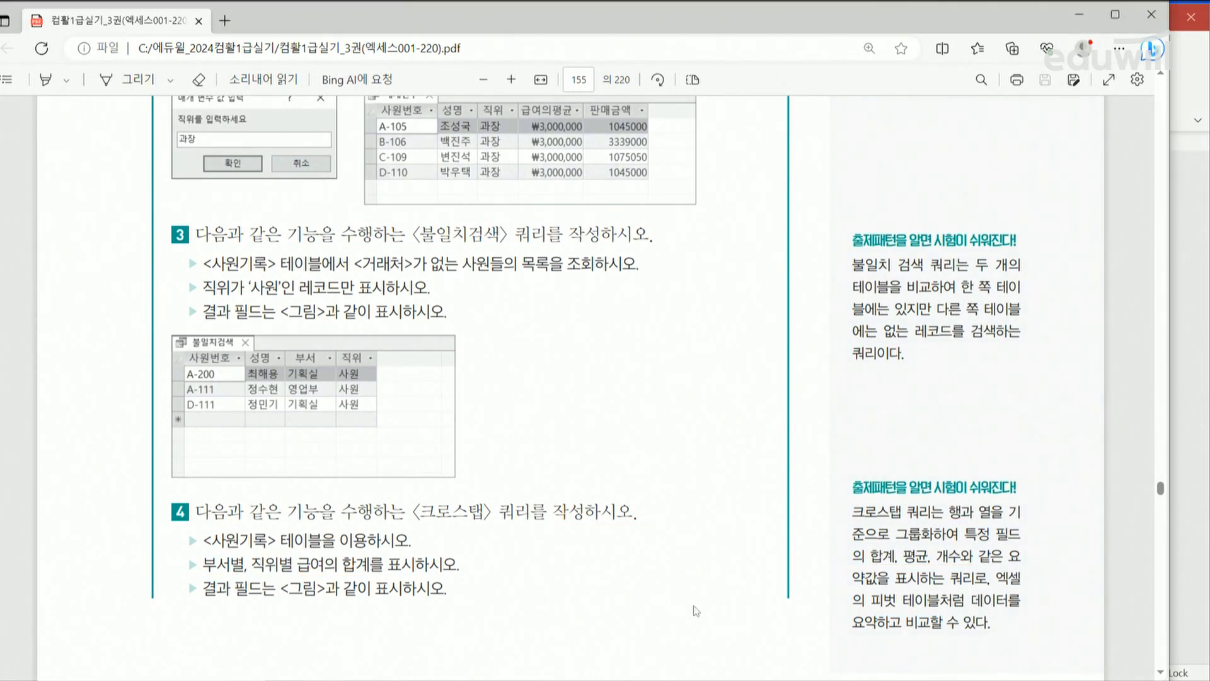
Step: Examine the row headings, column headings and values in the 크로스탭 result figure on page 156
scroll(585, 472, "down", 3)
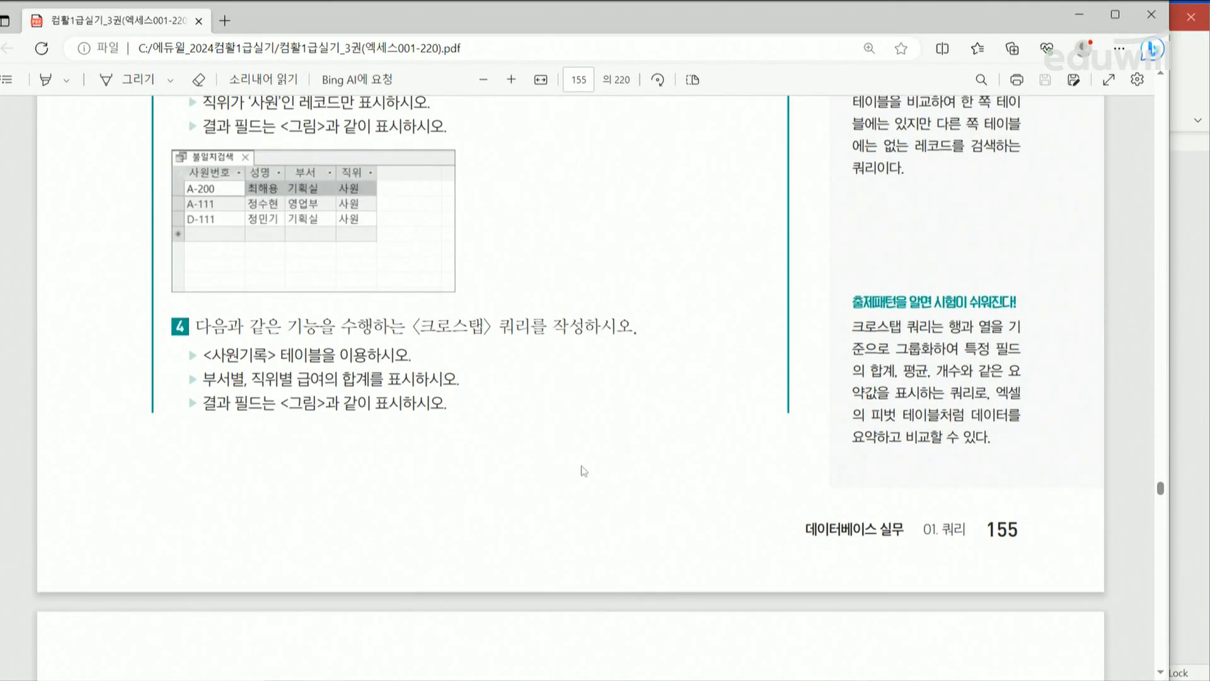
scroll(584, 471, "down", 7)
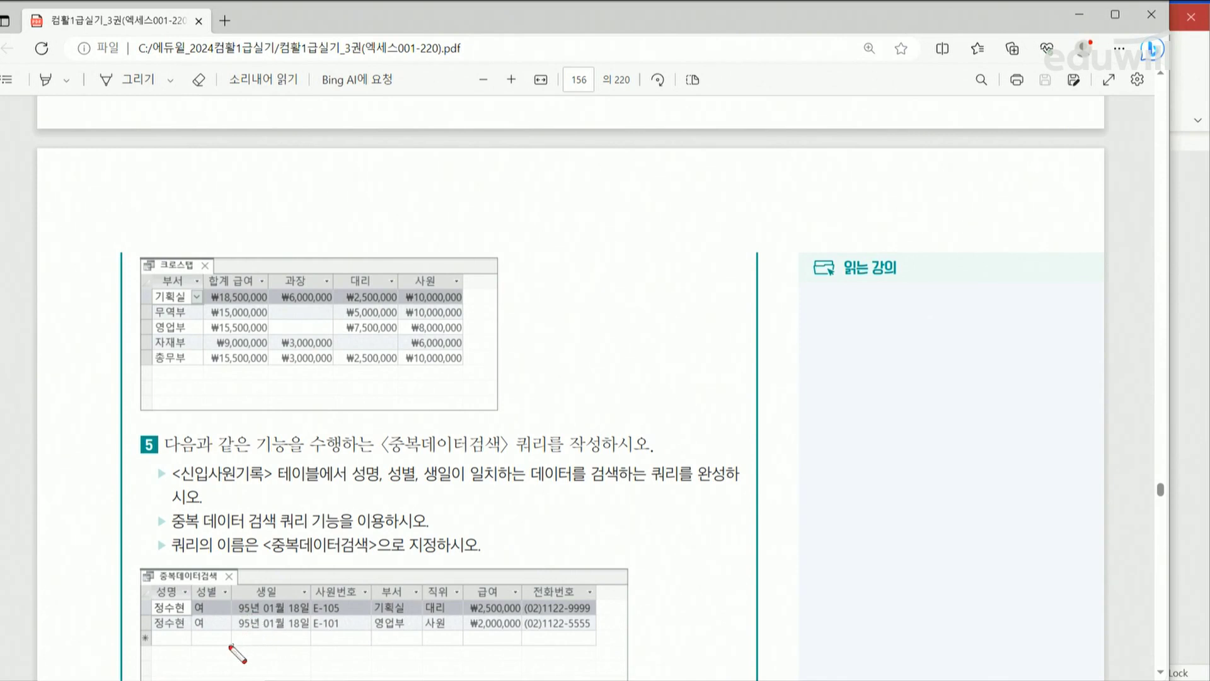
mouse_move(184, 288)
left_mouse_down()
mouse_move(154, 347)
mouse_move(190, 372)
mouse_move(192, 290)
mouse_move(179, 285)
left_mouse_up()
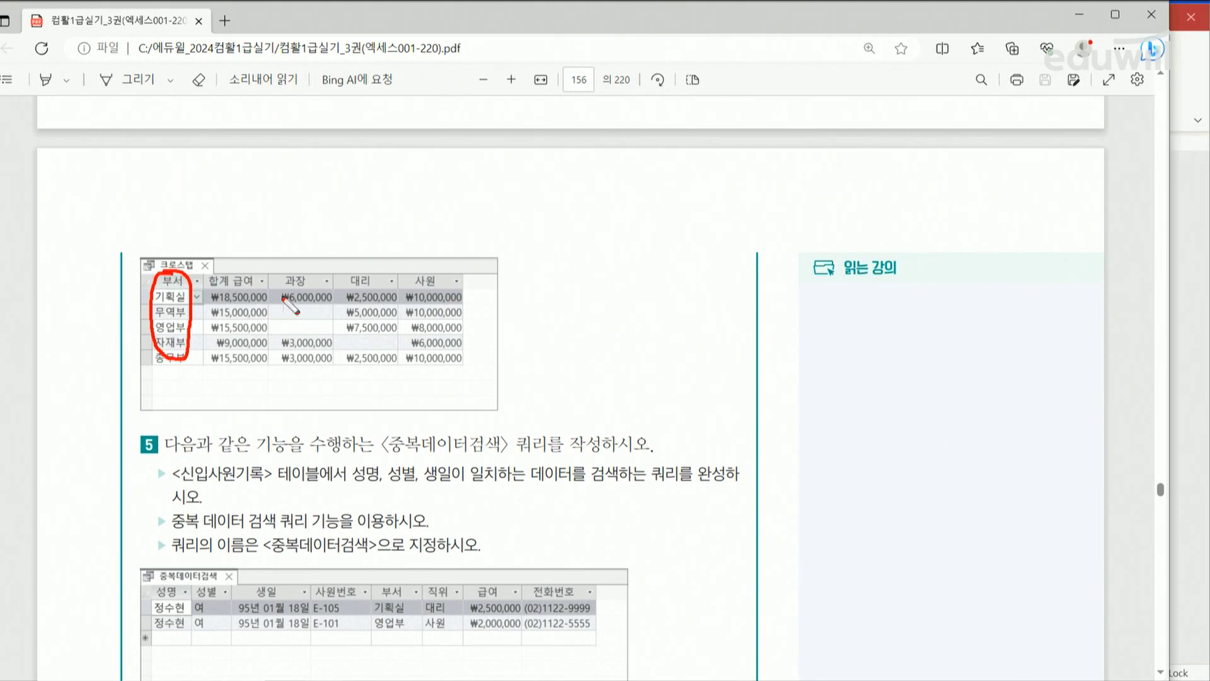
mouse_move(312, 263)
left_mouse_down()
mouse_move(272, 296)
mouse_move(383, 306)
mouse_move(463, 284)
mouse_move(315, 277)
left_mouse_up()
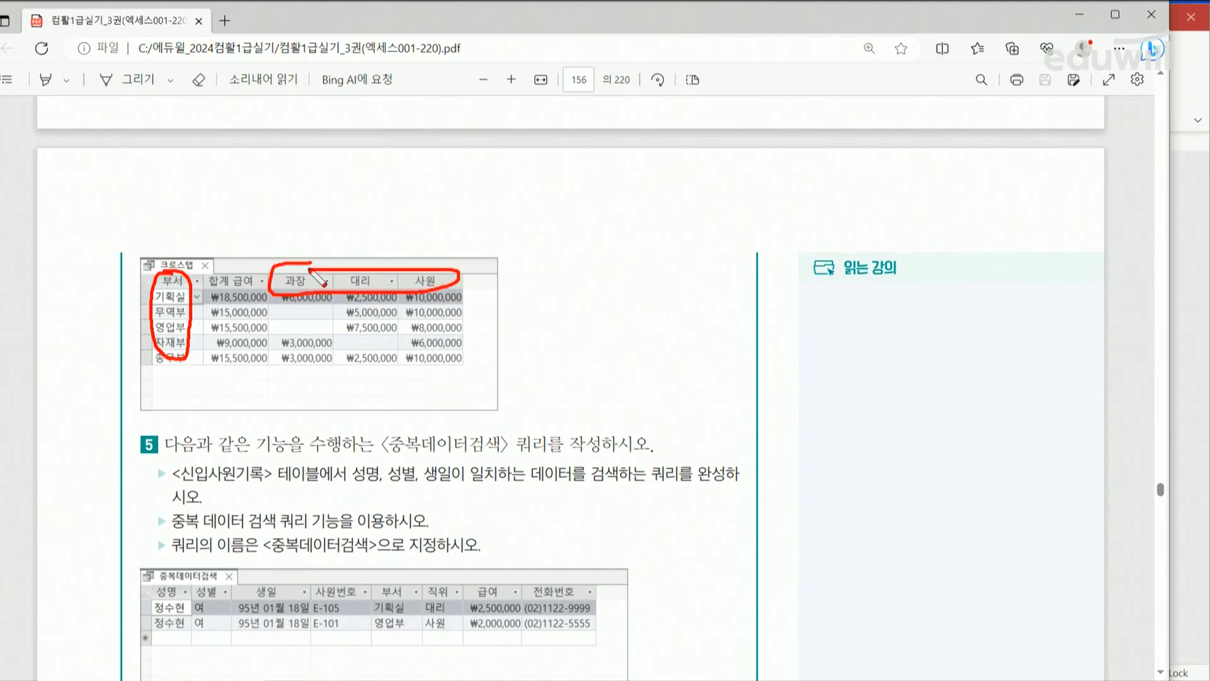
mouse_move(310, 323)
left_mouse_down()
mouse_move(322, 331)
mouse_move(332, 309)
left_mouse_up()
key("Escape")
Step: Switch to Access and start the crosstab query wizard with the 사원기록 table as its source
left_click(1184, 295)
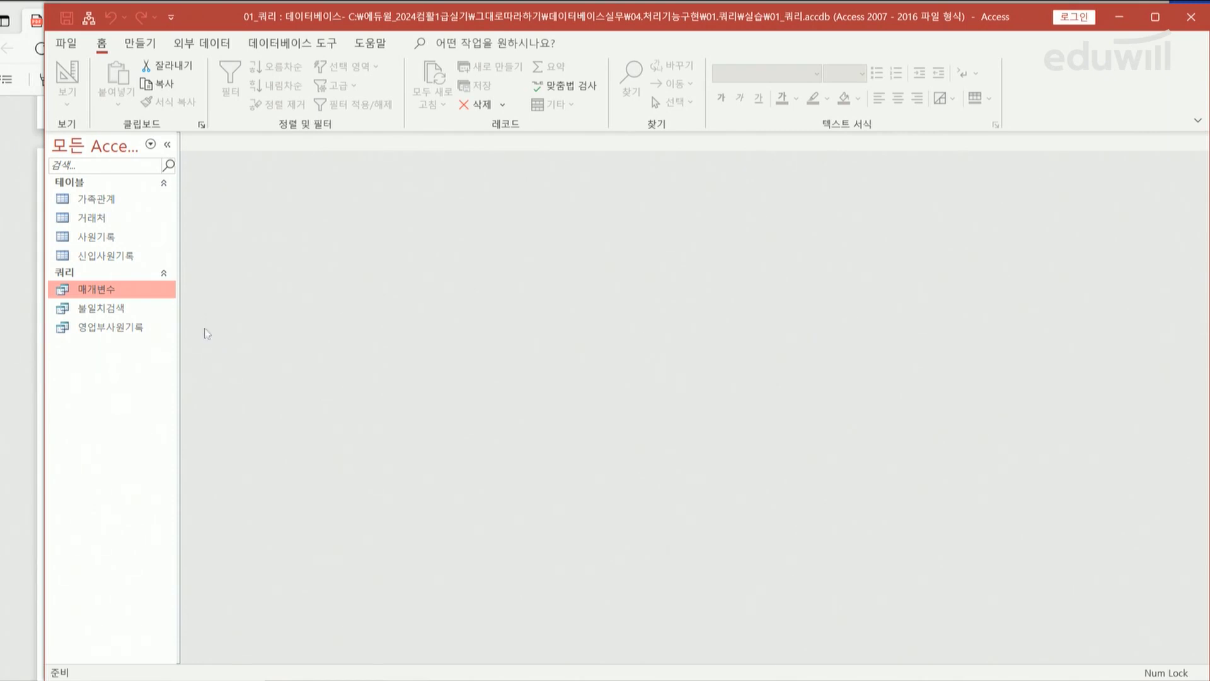
left_click(156, 45)
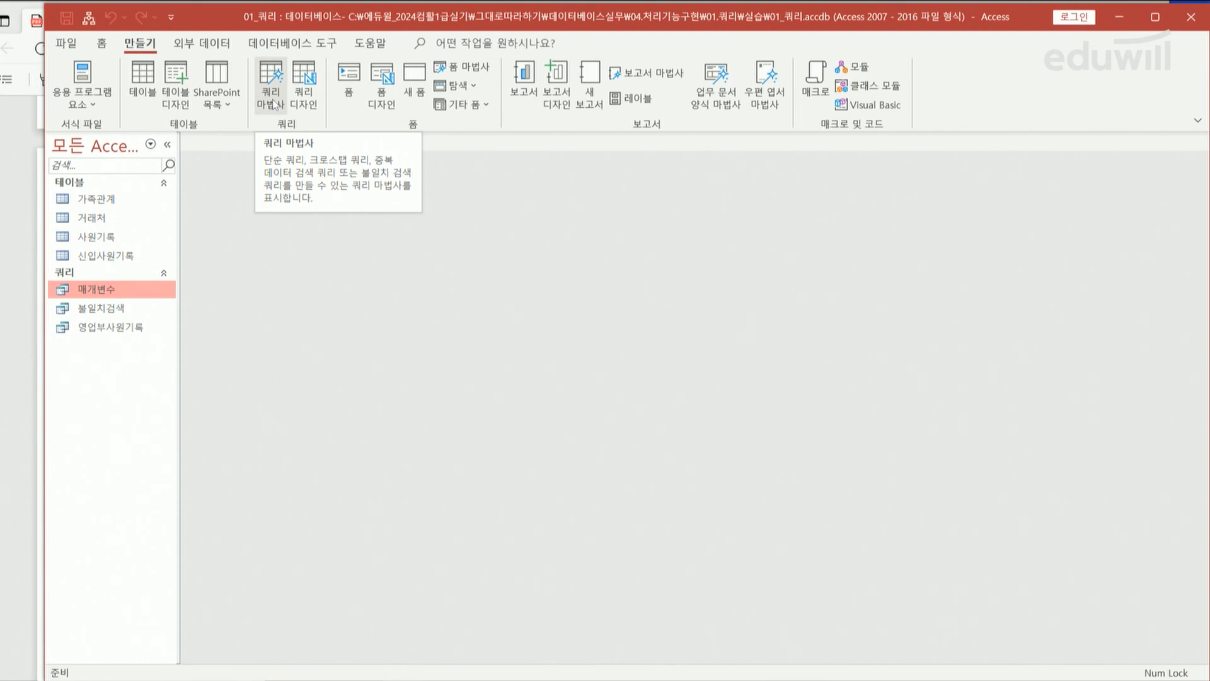
left_click(274, 103)
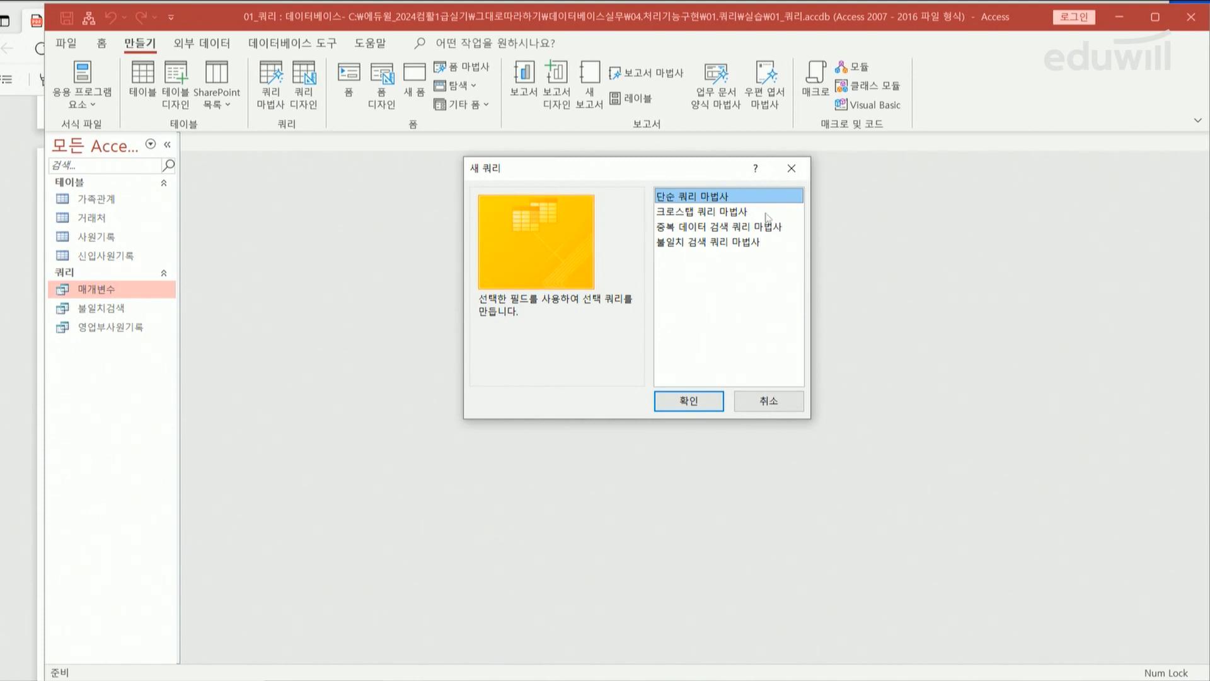
left_click(734, 215)
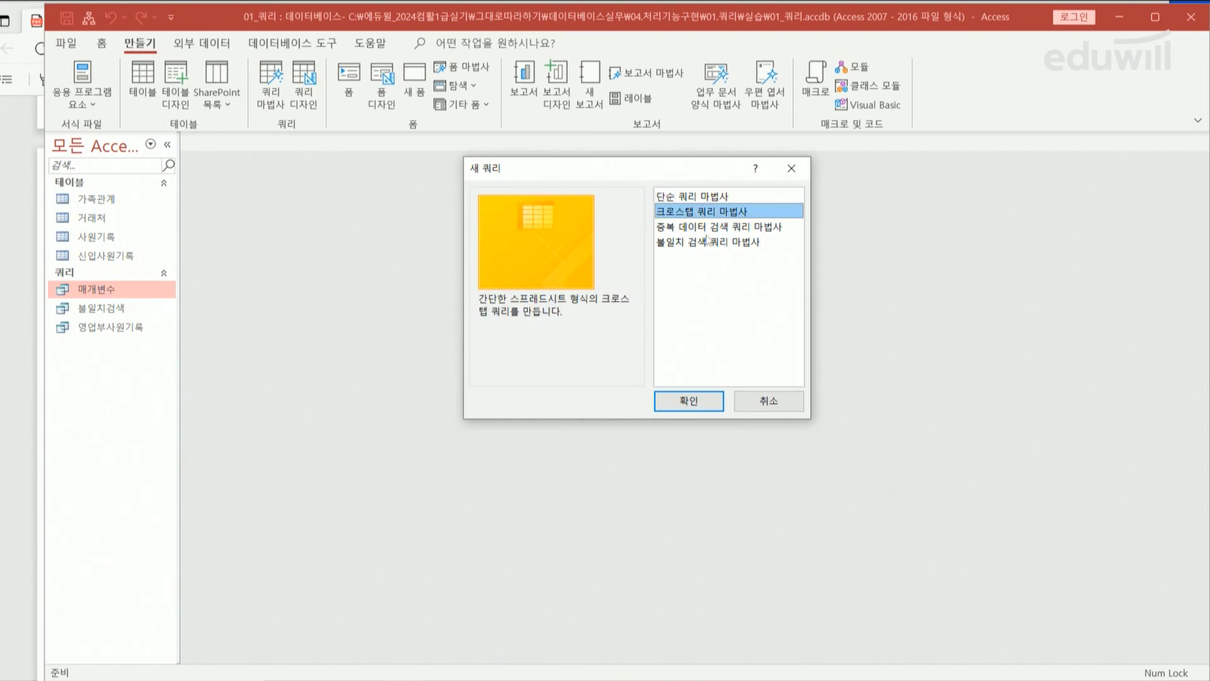
left_click(702, 405)
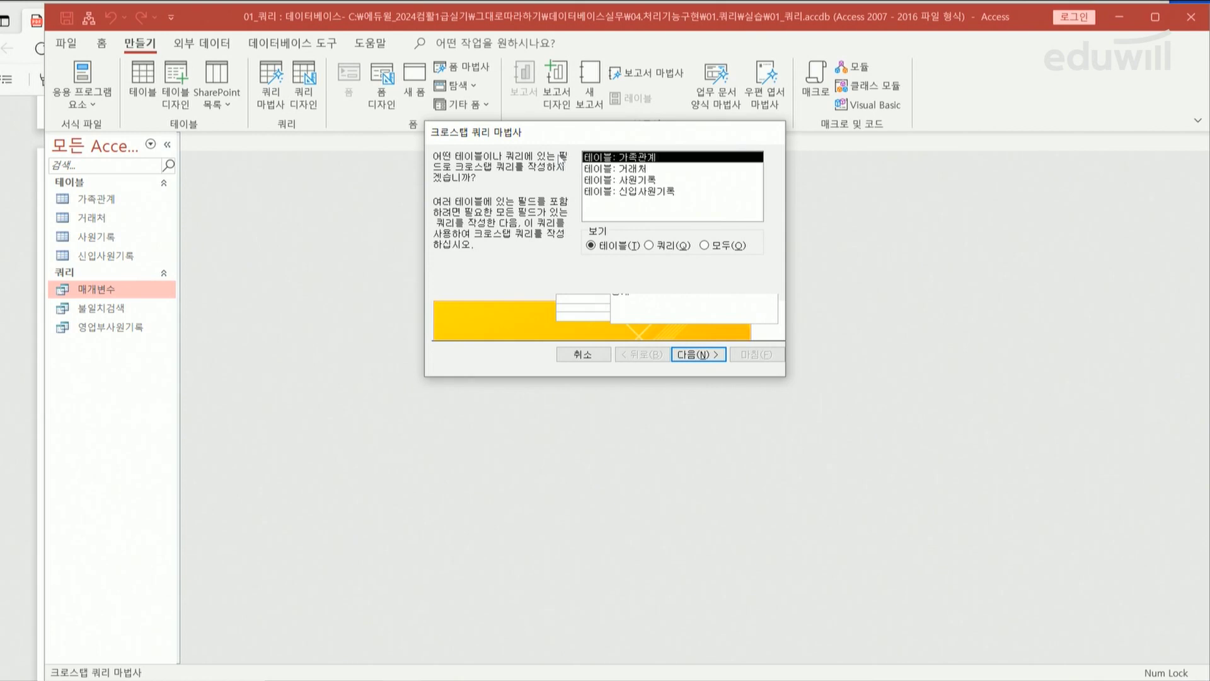
left_click(635, 181)
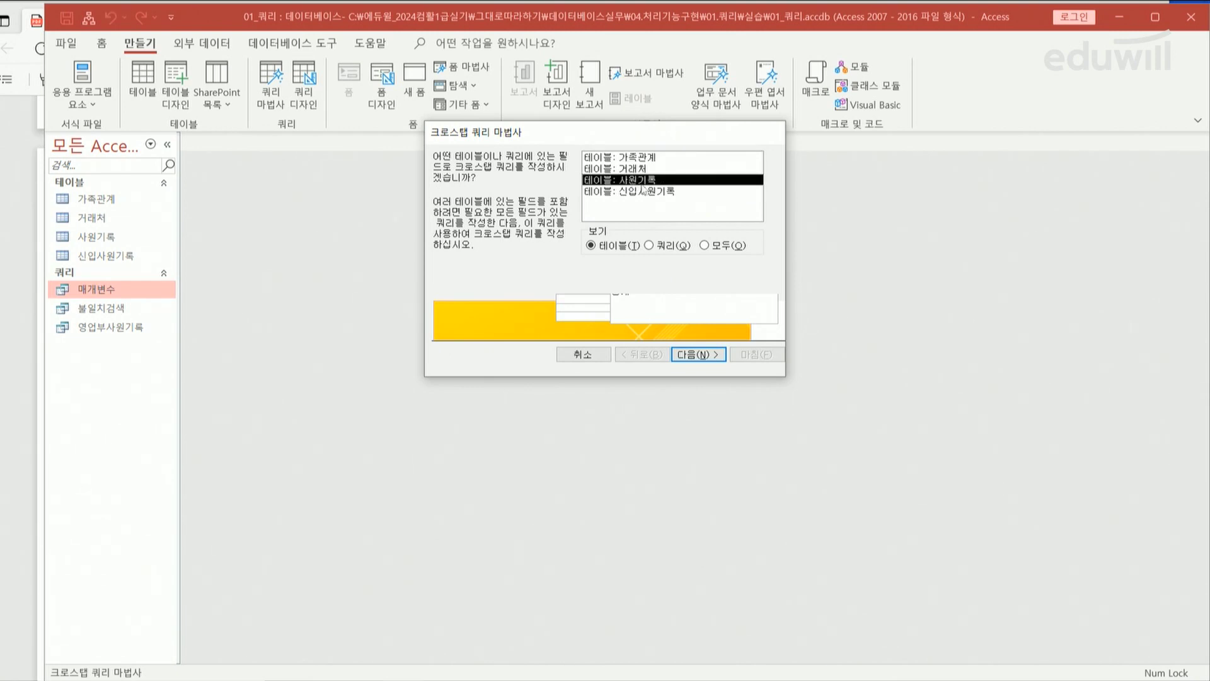
left_click(706, 357)
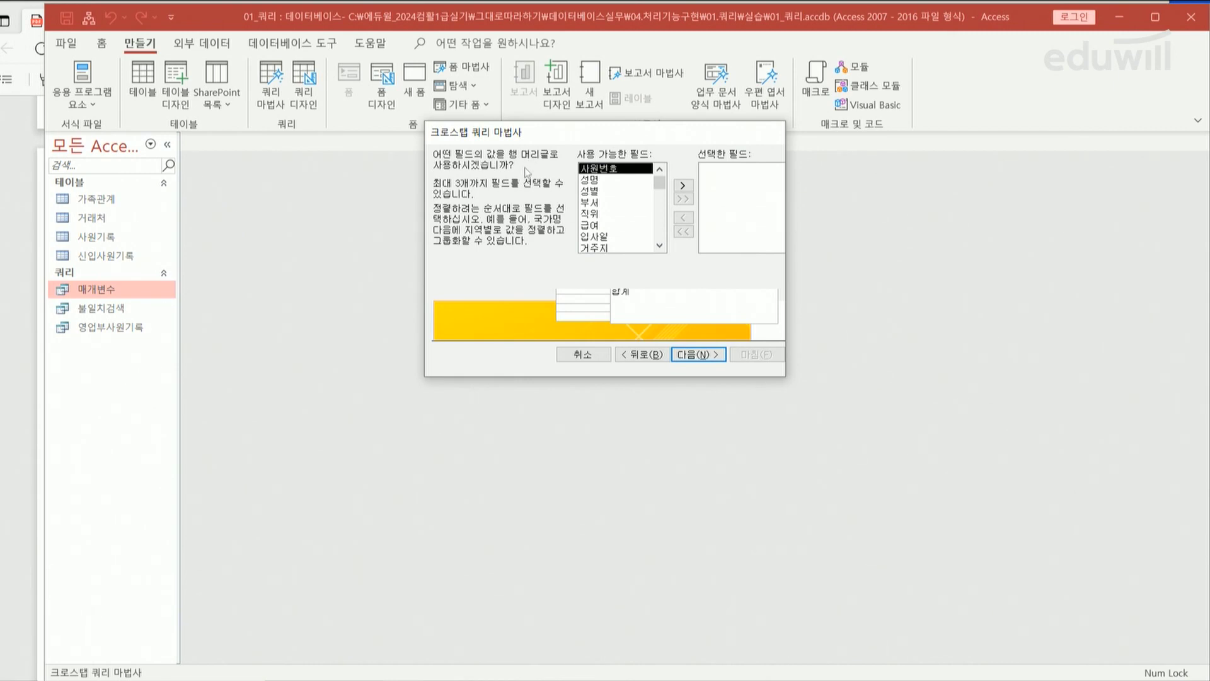
Step: Use 부서 as the crosstab's row heading and 직위 as its column heading
left_click(593, 203)
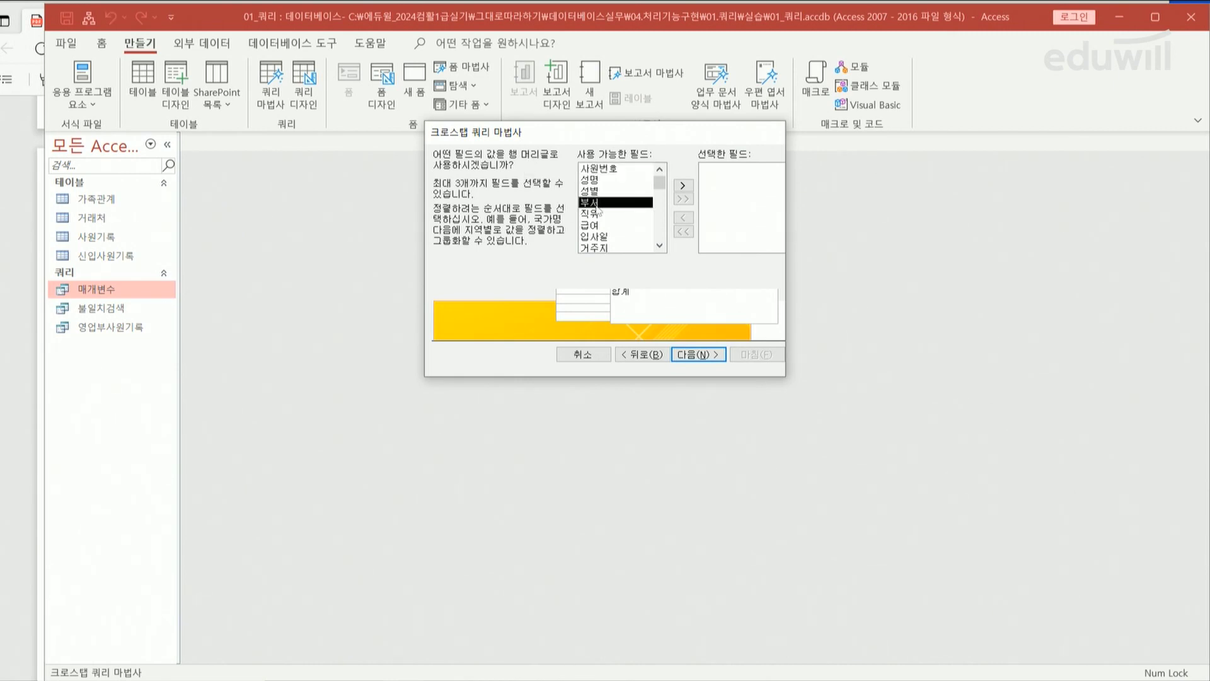
left_click(684, 186)
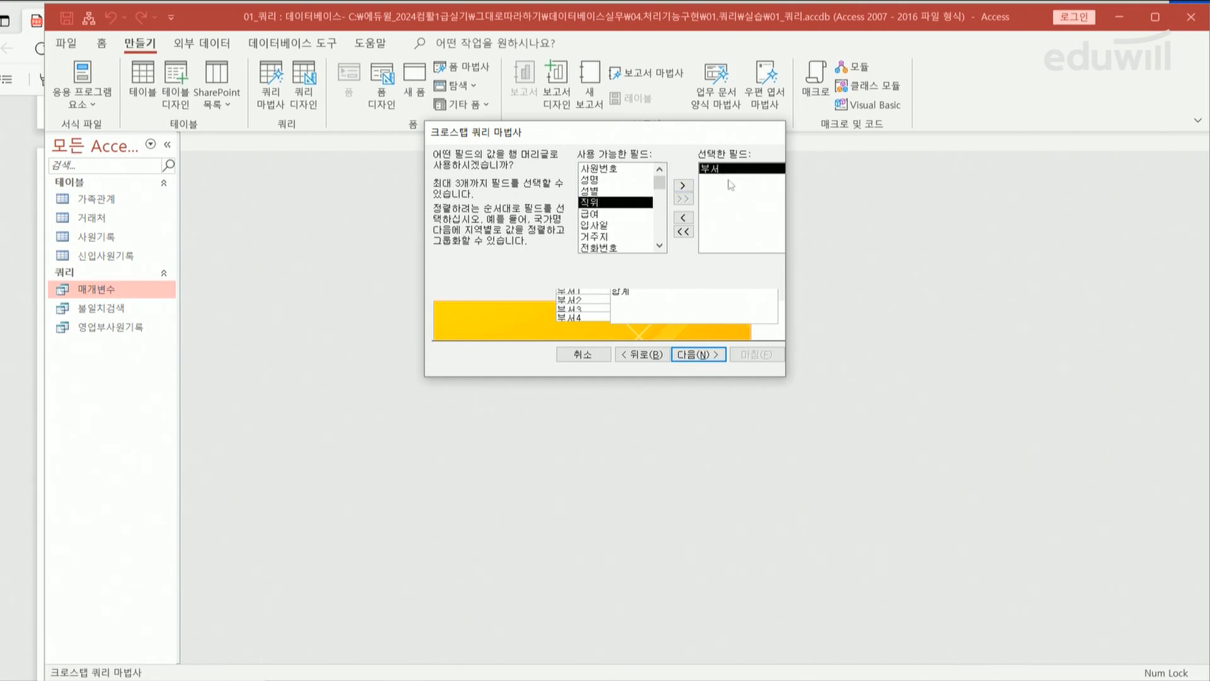
left_click(699, 354)
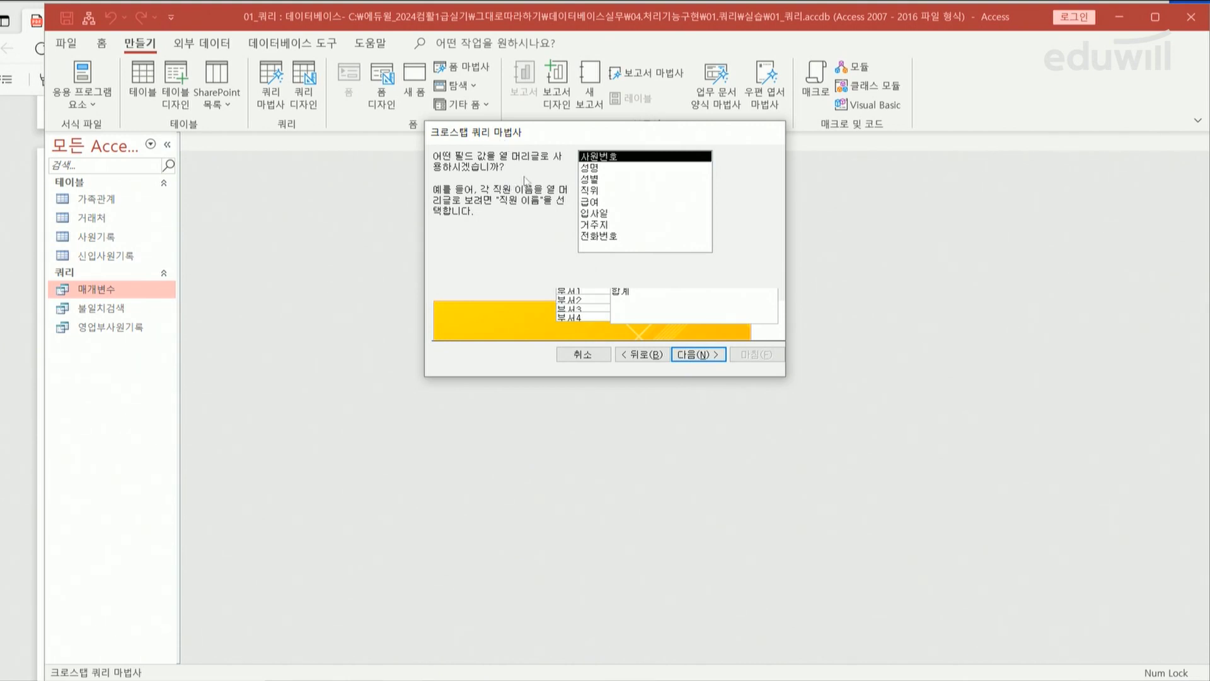
left_click(588, 191)
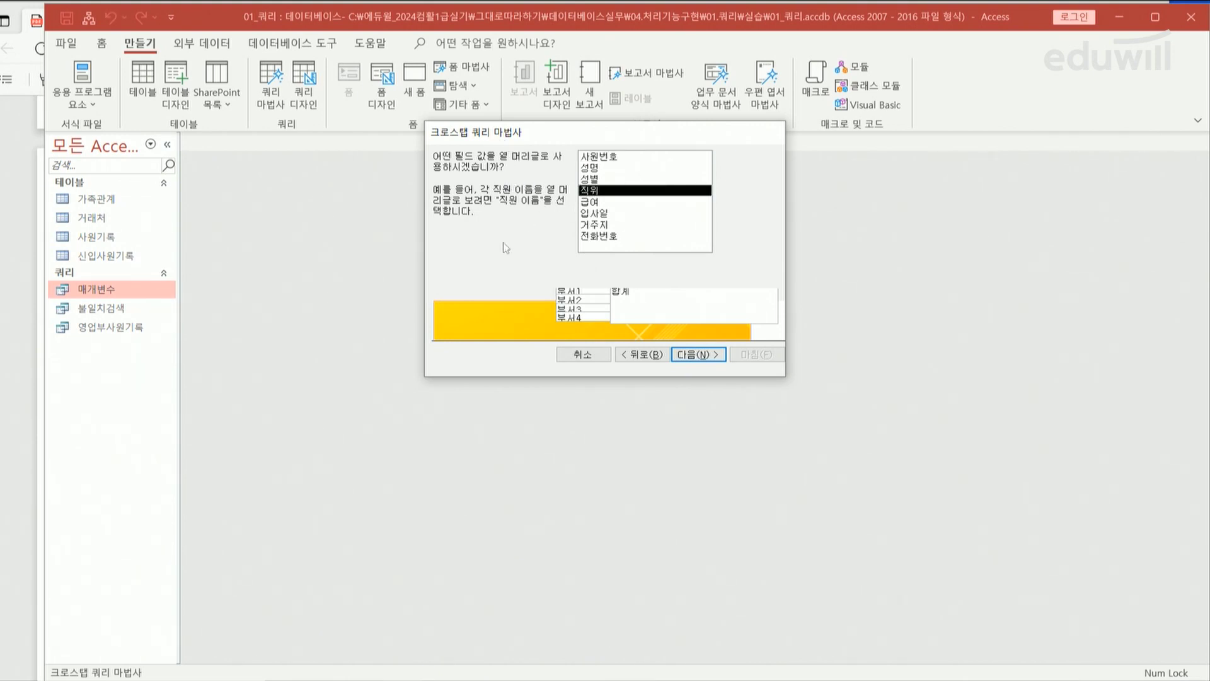
left_click(699, 355)
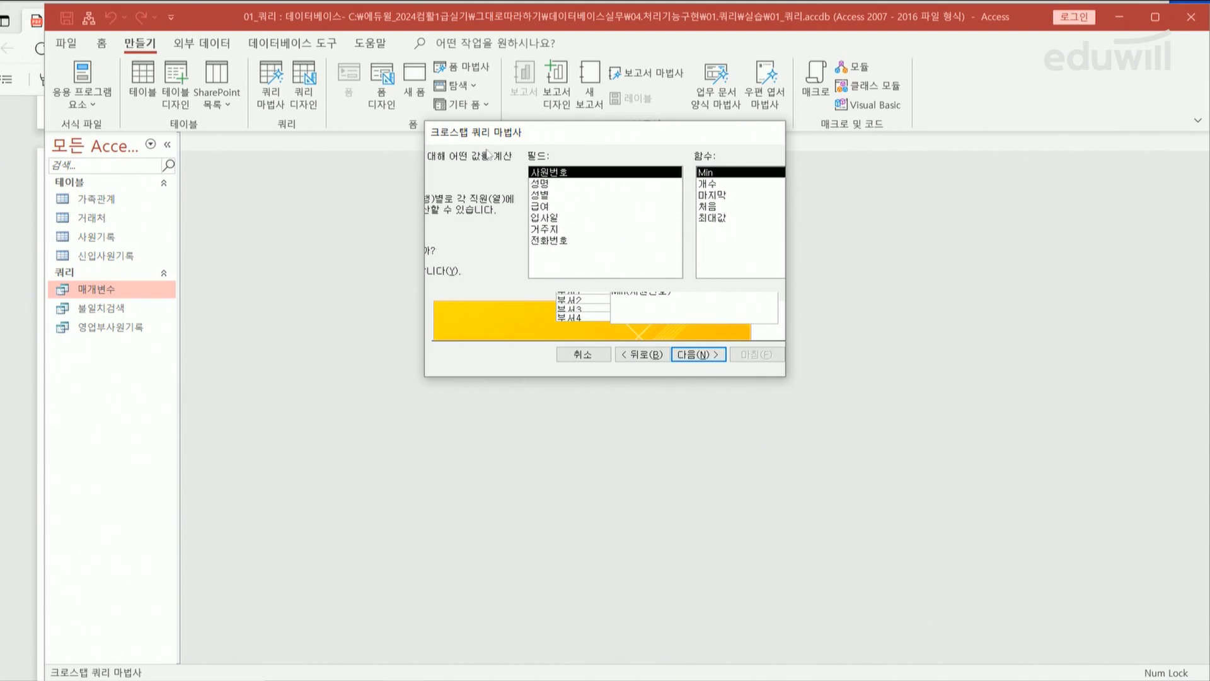
Step: Calculate the 급여 field with the 총계 function at the crosstab's row and column intersections
left_click(543, 208)
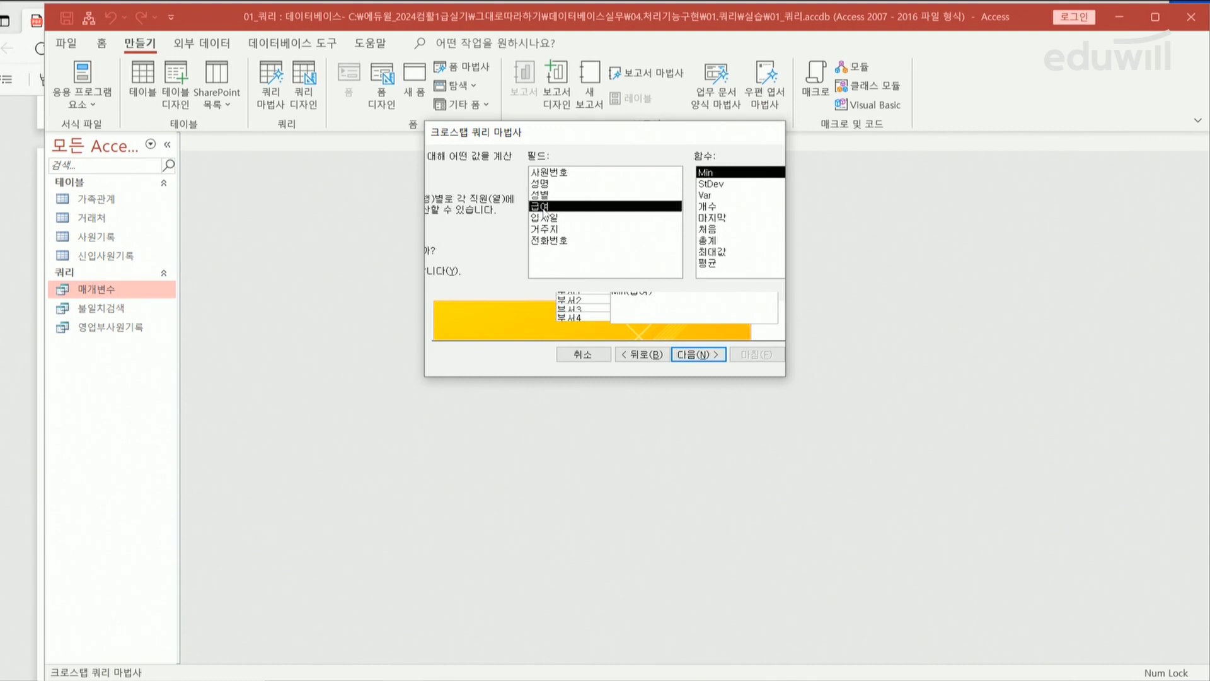
left_click(711, 243)
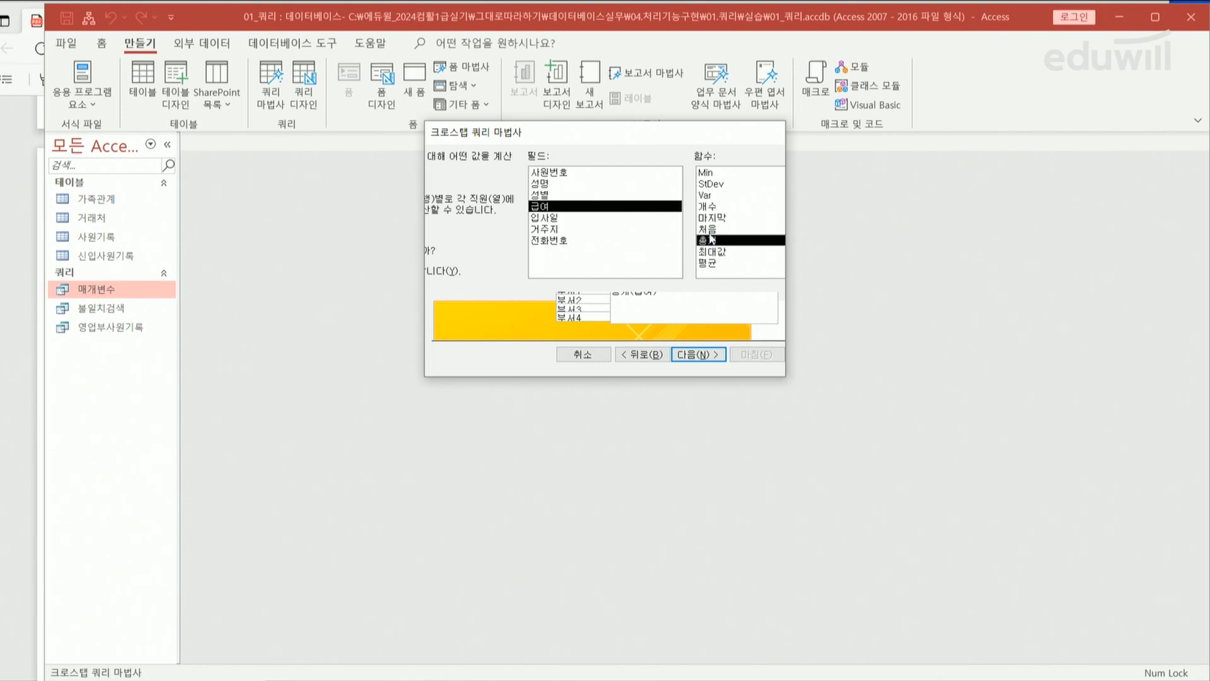
left_click(699, 355)
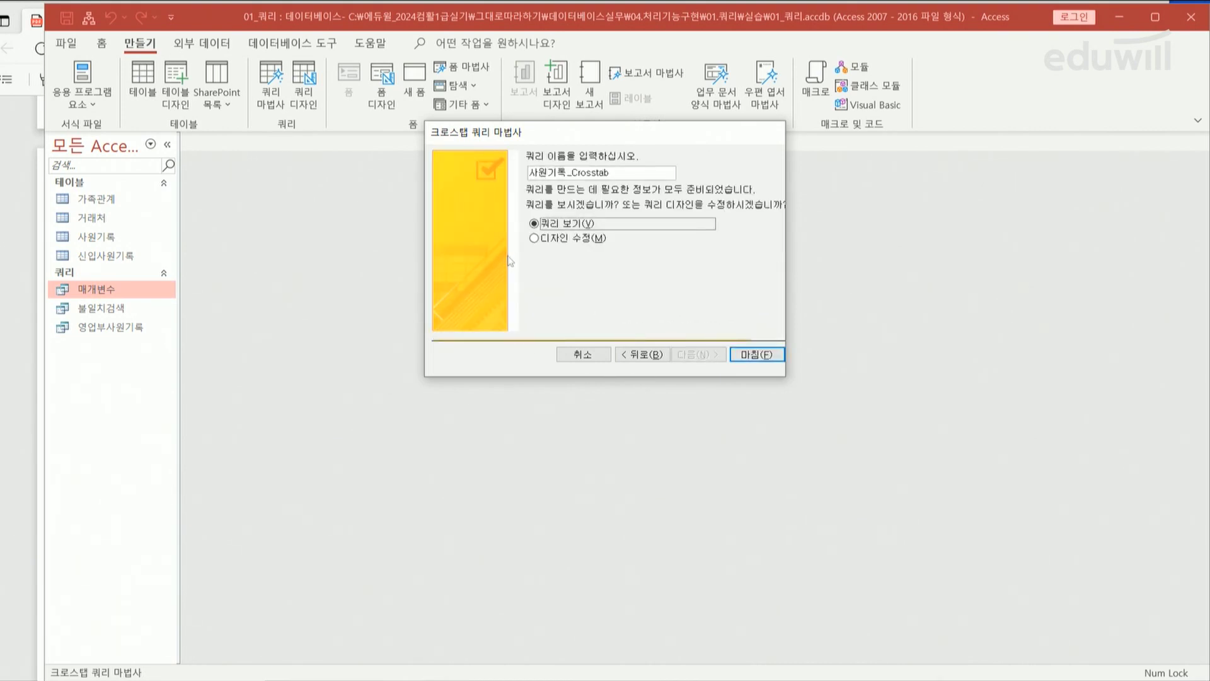
Step: Name the query 크로스탭, finish the wizard with the option to view the query, and close the resulting datasheet
left_click_drag(631, 172, 516, 174)
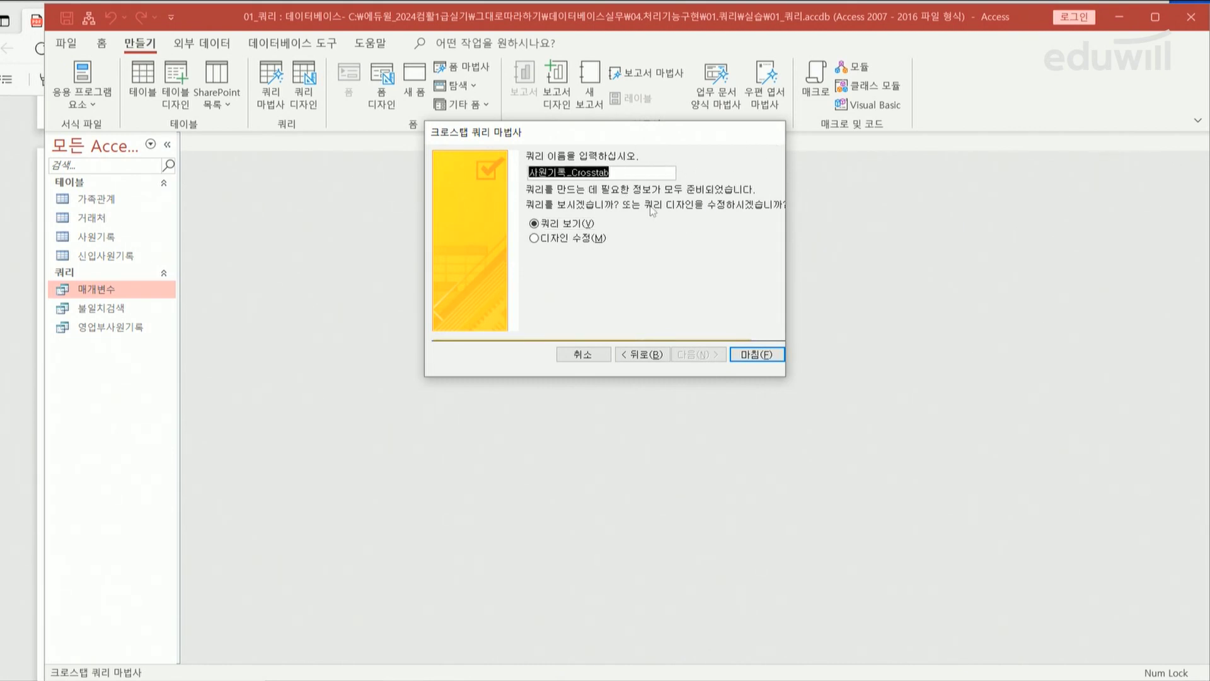
type("크로")
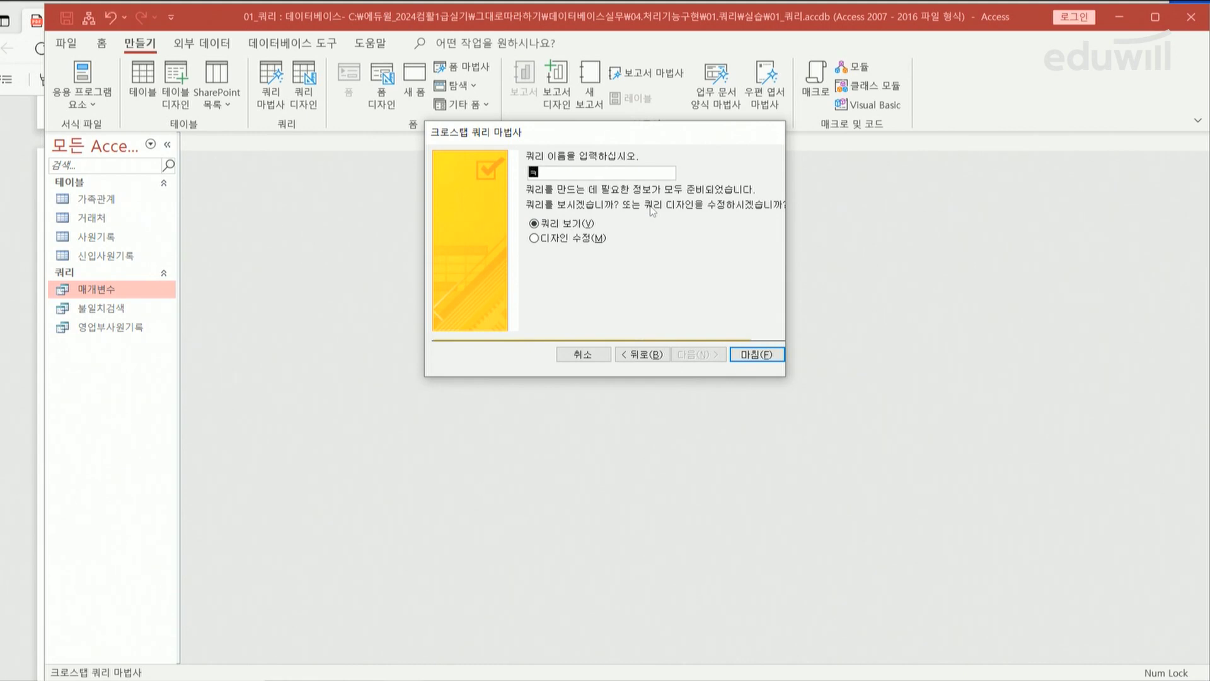
type("스태ㅂ")
left_click(766, 357)
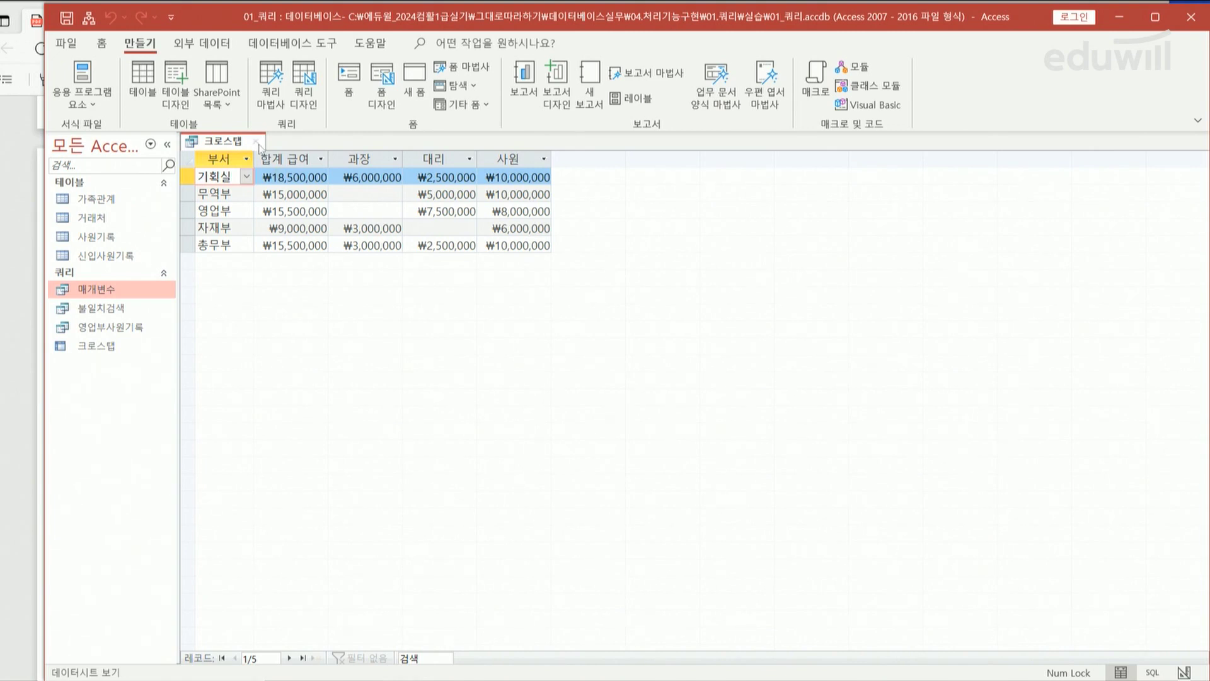
left_click(255, 141)
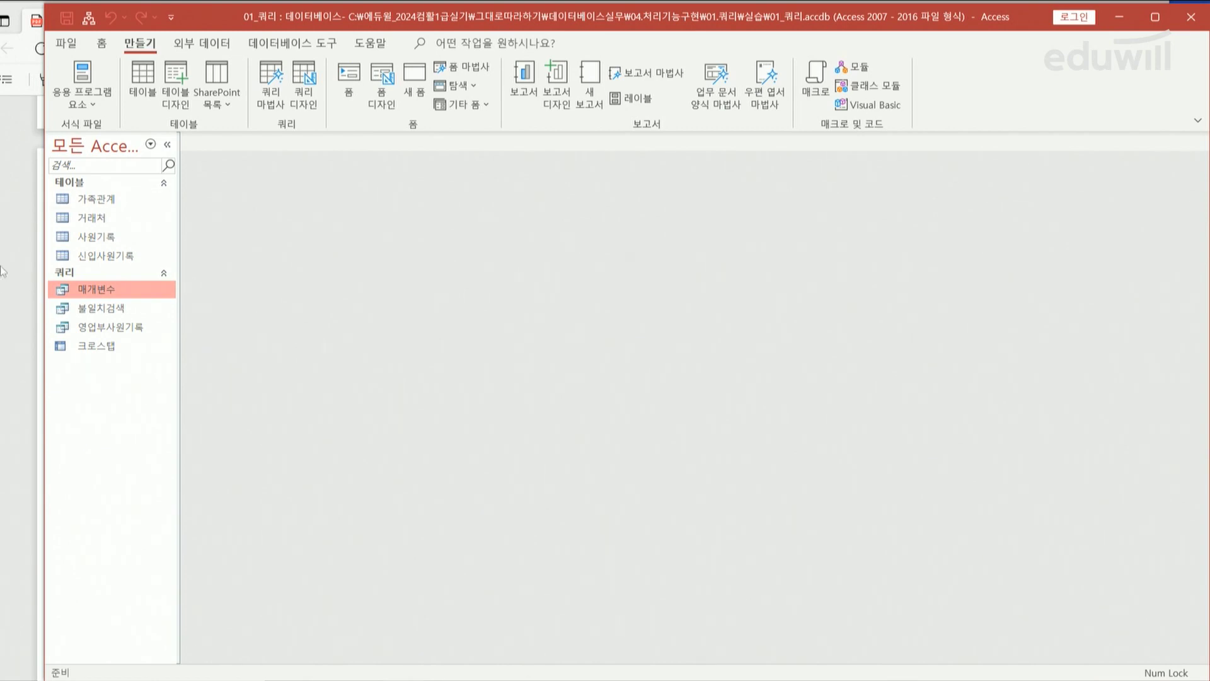
Step: Switch to the PDF textbook in the browser and read exercise 5 on the 중복데이터검색 query
left_click(14, 204)
scroll(388, 400, "down", 3)
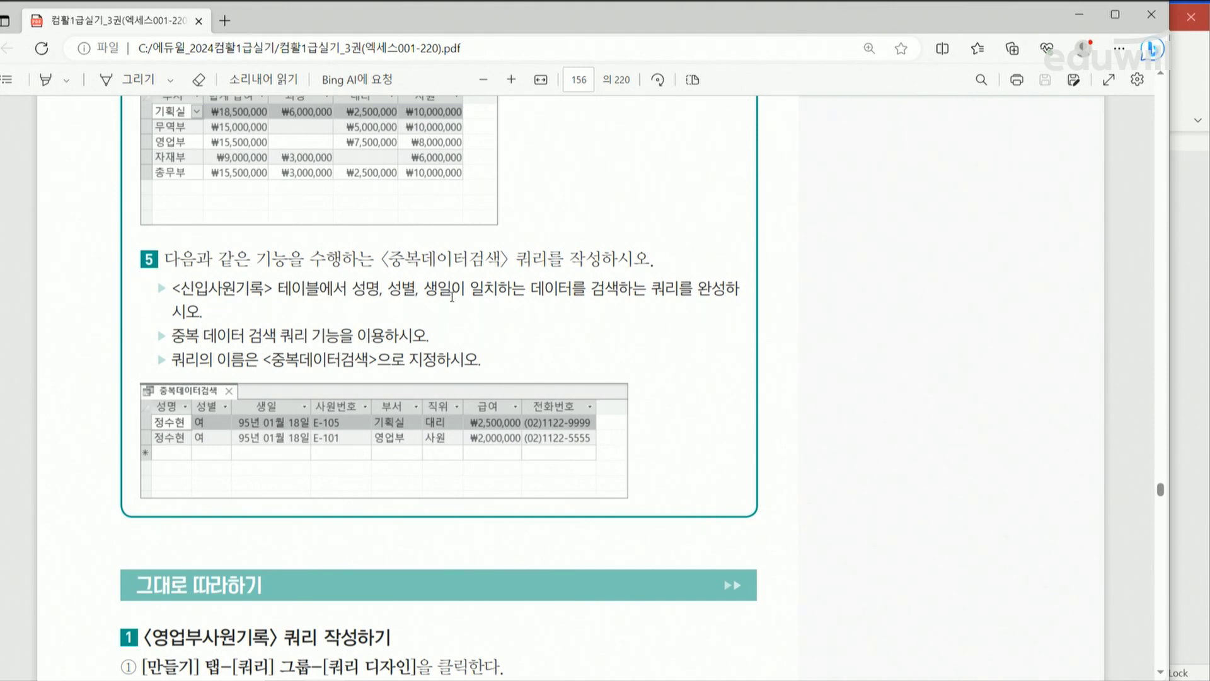
Step: Mark exercise 5's 성명, 성별 and 생일 columns, the duplicate-search requirement and the query name with temporary pen strokes, and clear the marks
mouse_move(174, 398)
left_mouse_down()
mouse_move(149, 396)
mouse_move(151, 441)
mouse_move(270, 445)
mouse_move(303, 401)
mouse_move(183, 392)
left_mouse_up()
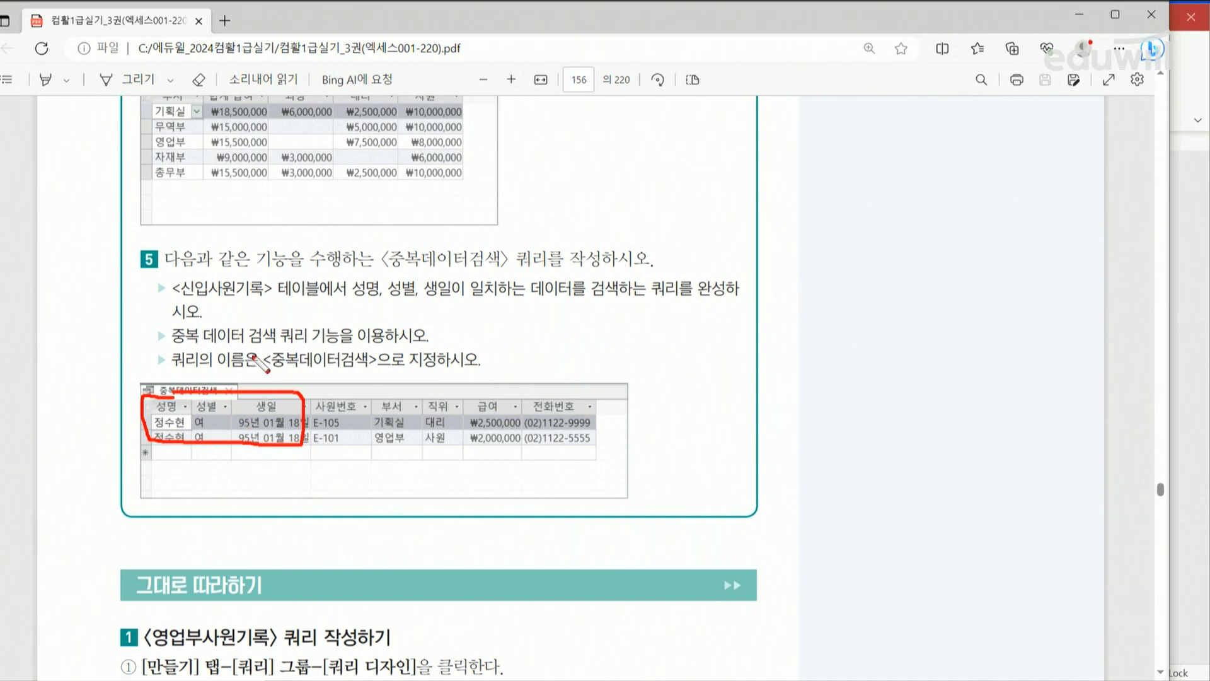
left_click_drag(175, 347, 315, 346)
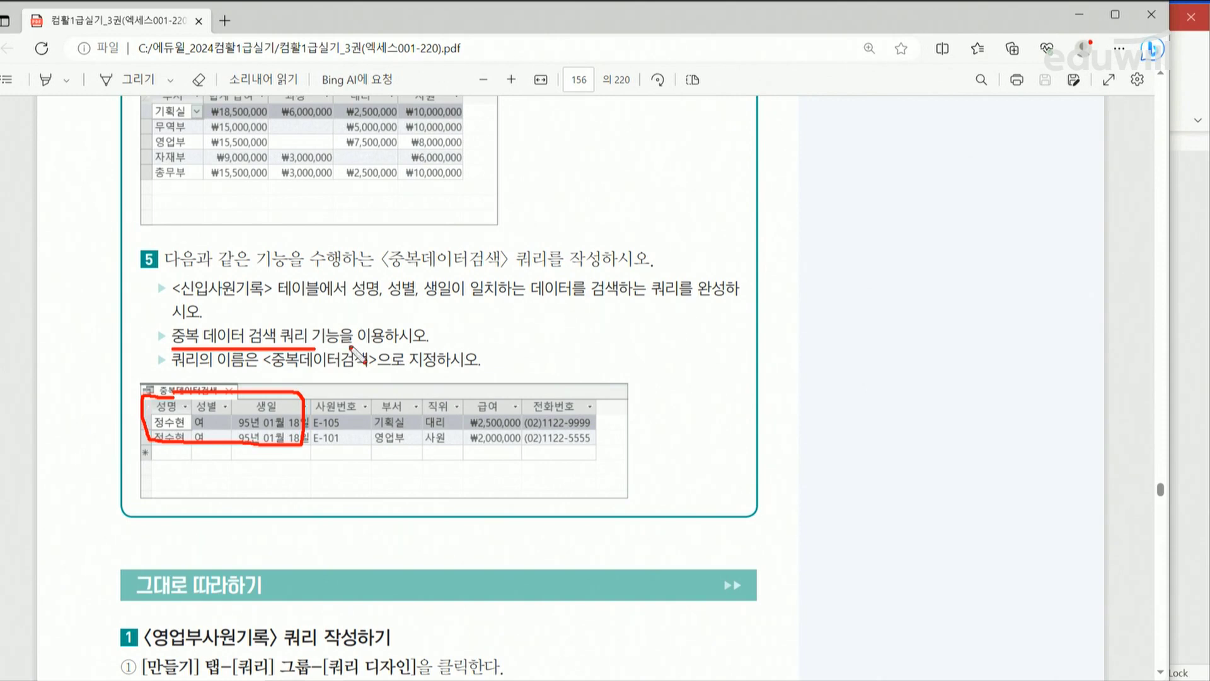
left_click_drag(269, 373, 367, 372)
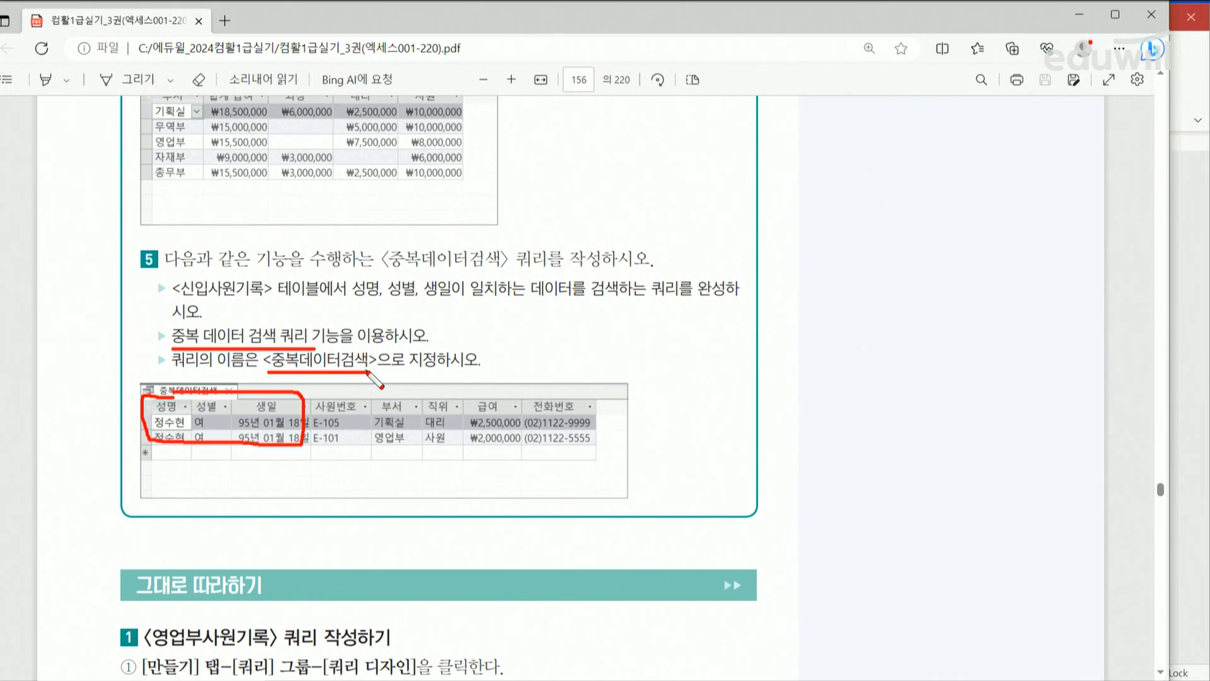
key("Escape")
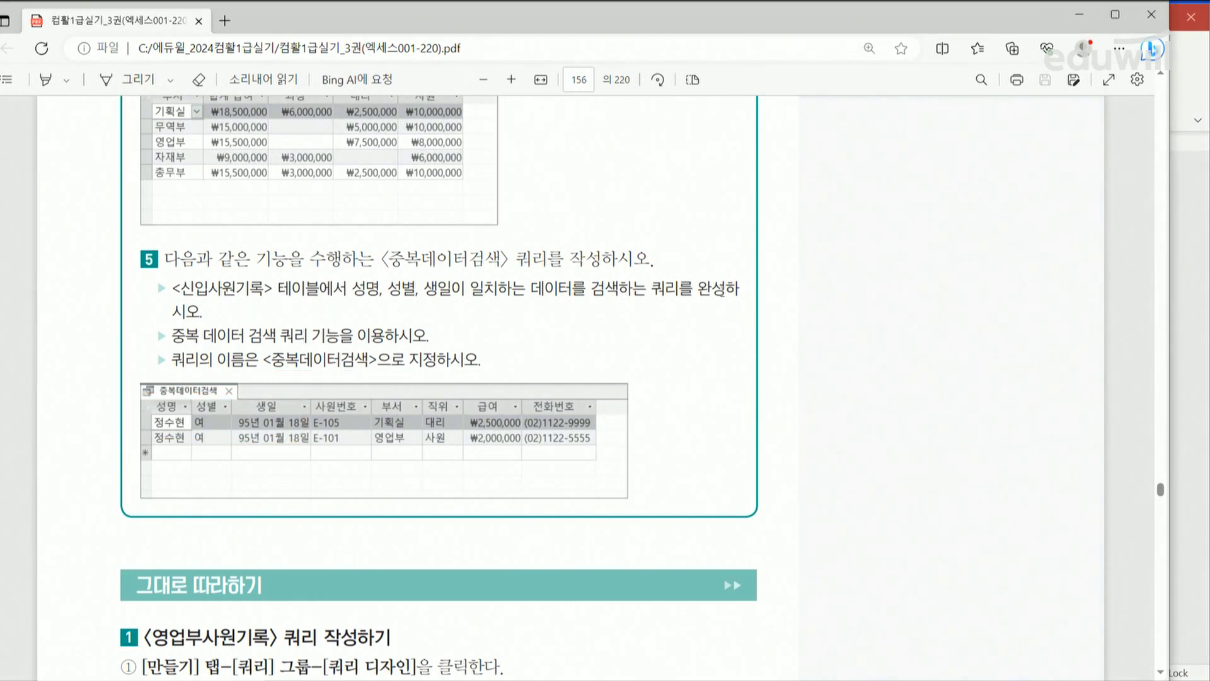
Step: Switch to Access and start the 중복 데이터 검색 쿼리 마법사 with the 신입사원기록 table as its source
left_click(1186, 226)
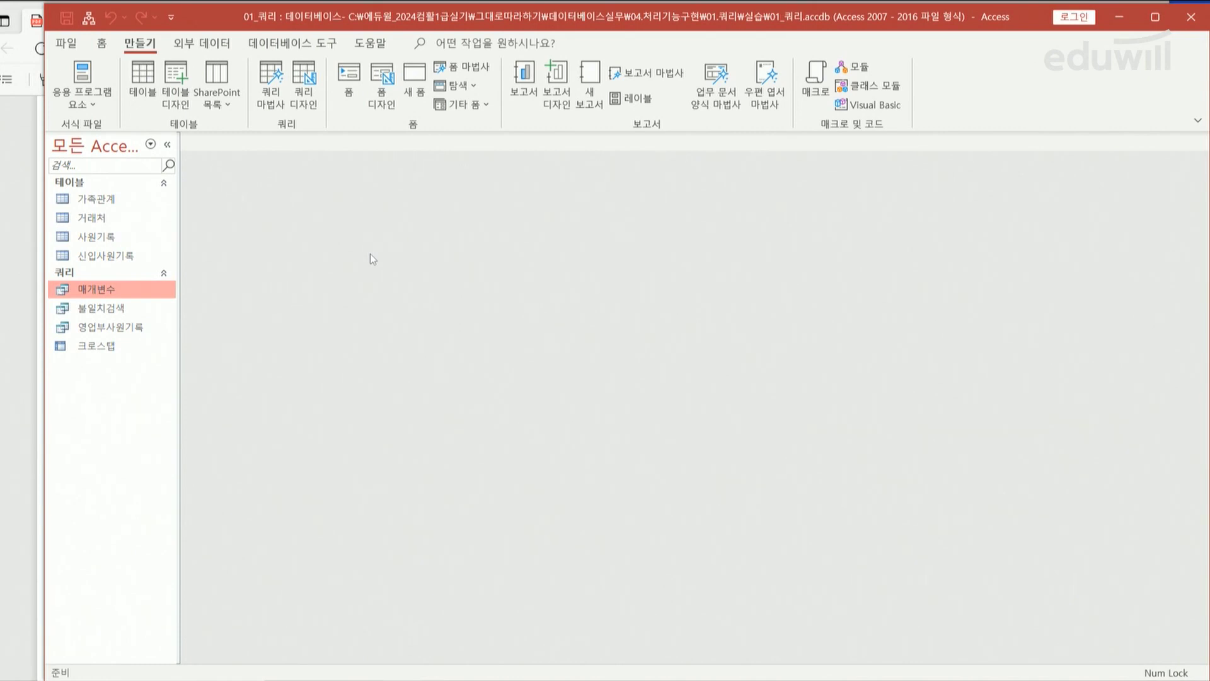
left_click(272, 92)
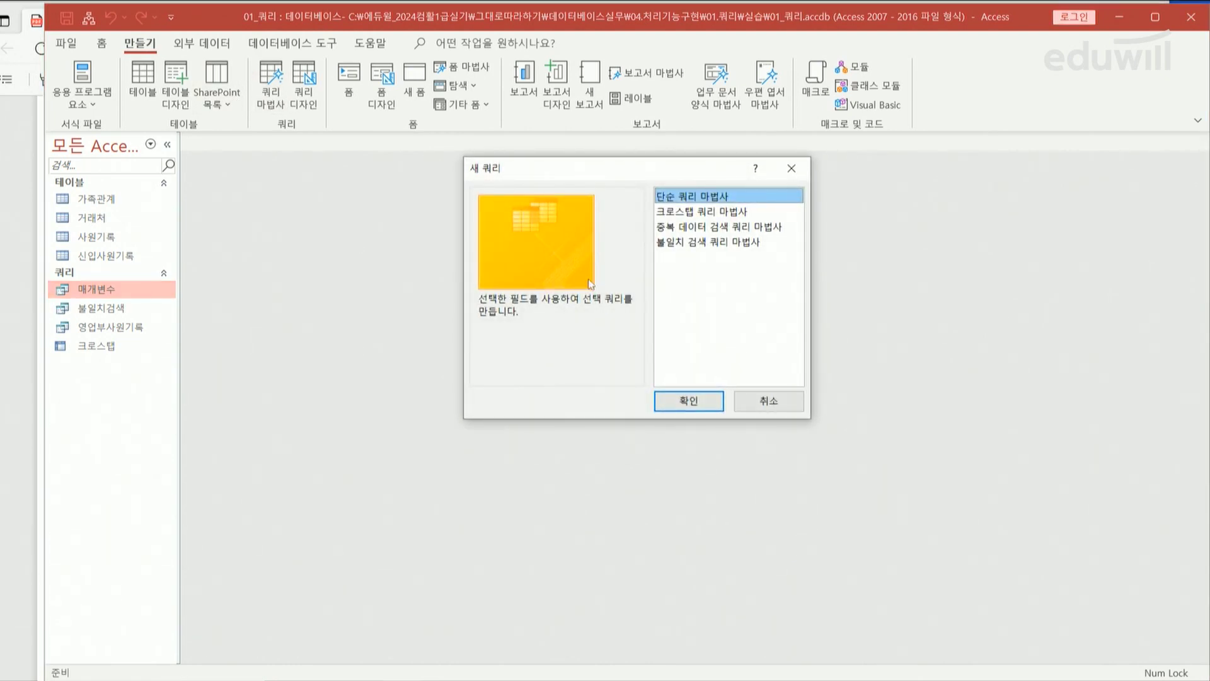
left_click(727, 228)
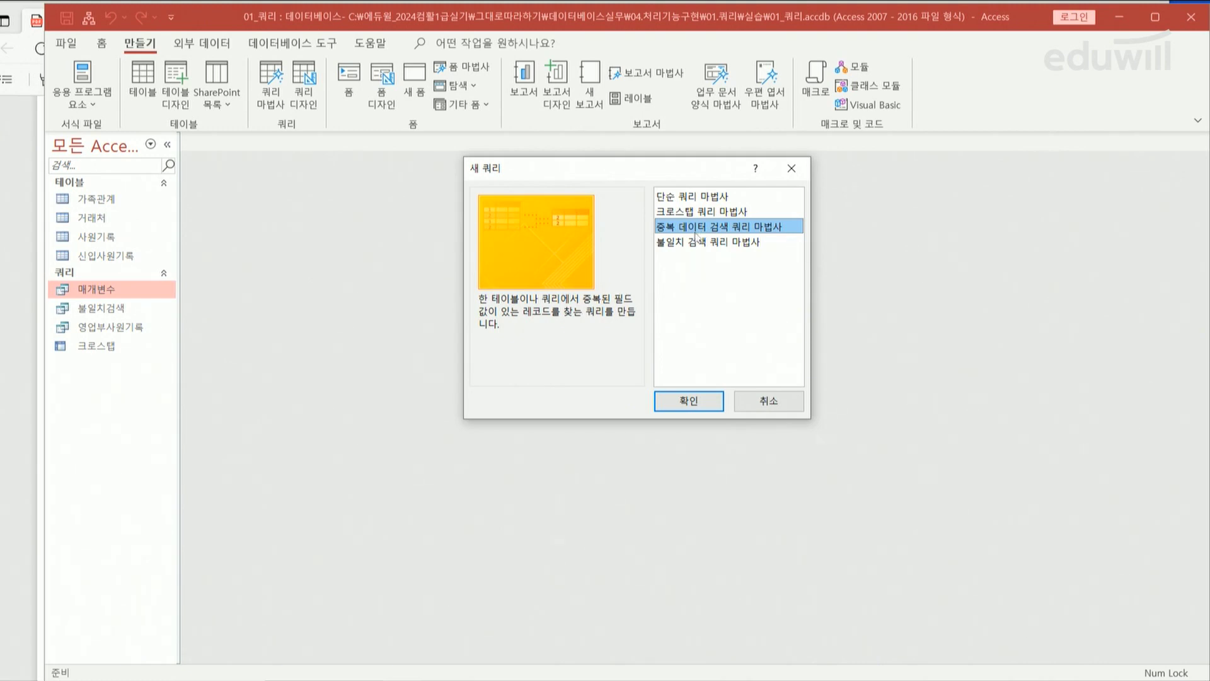
left_click(690, 402)
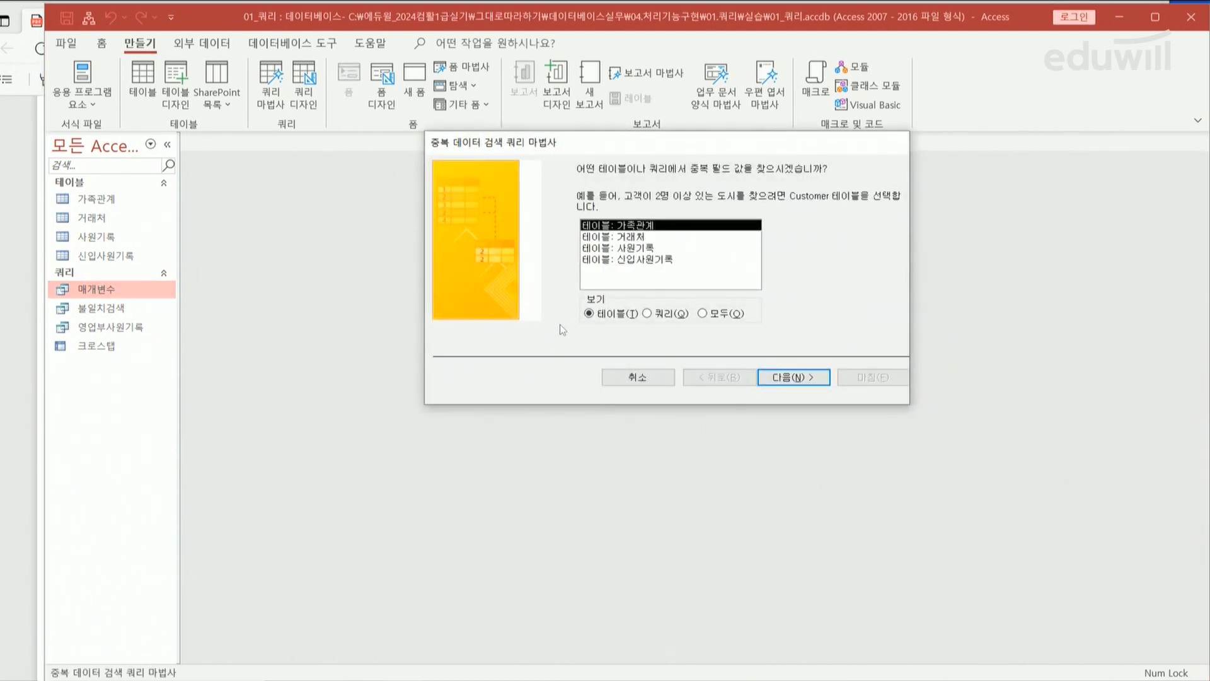
left_click(665, 261)
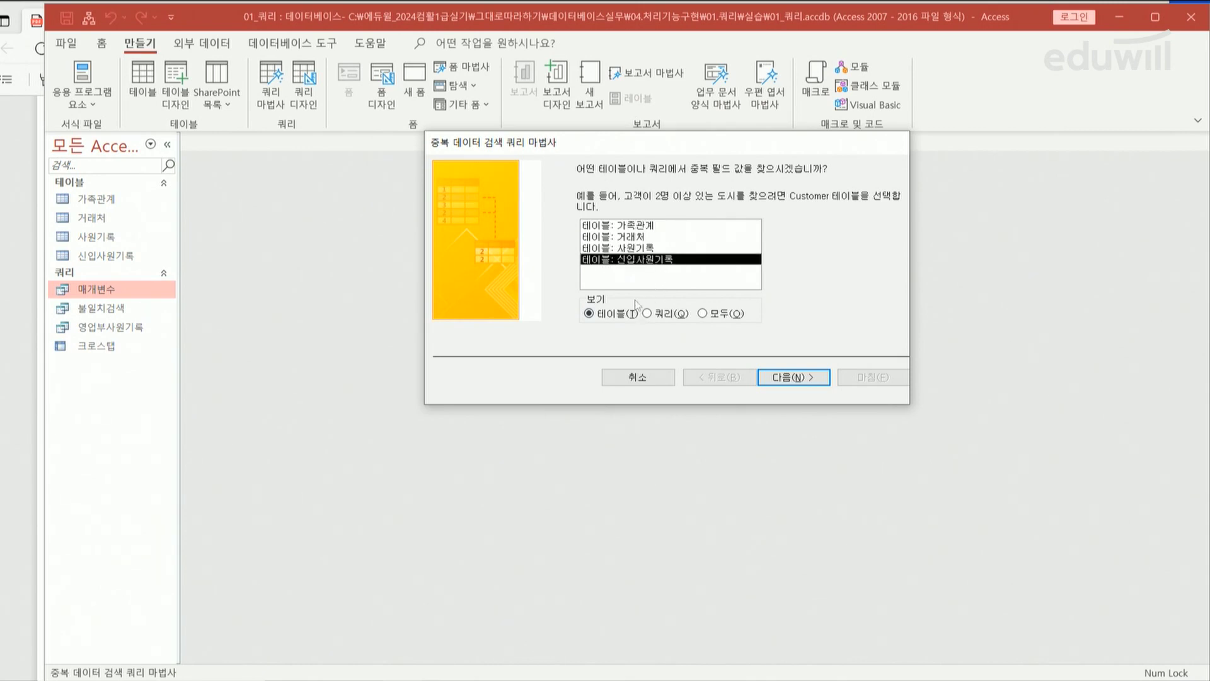
left_click(776, 377)
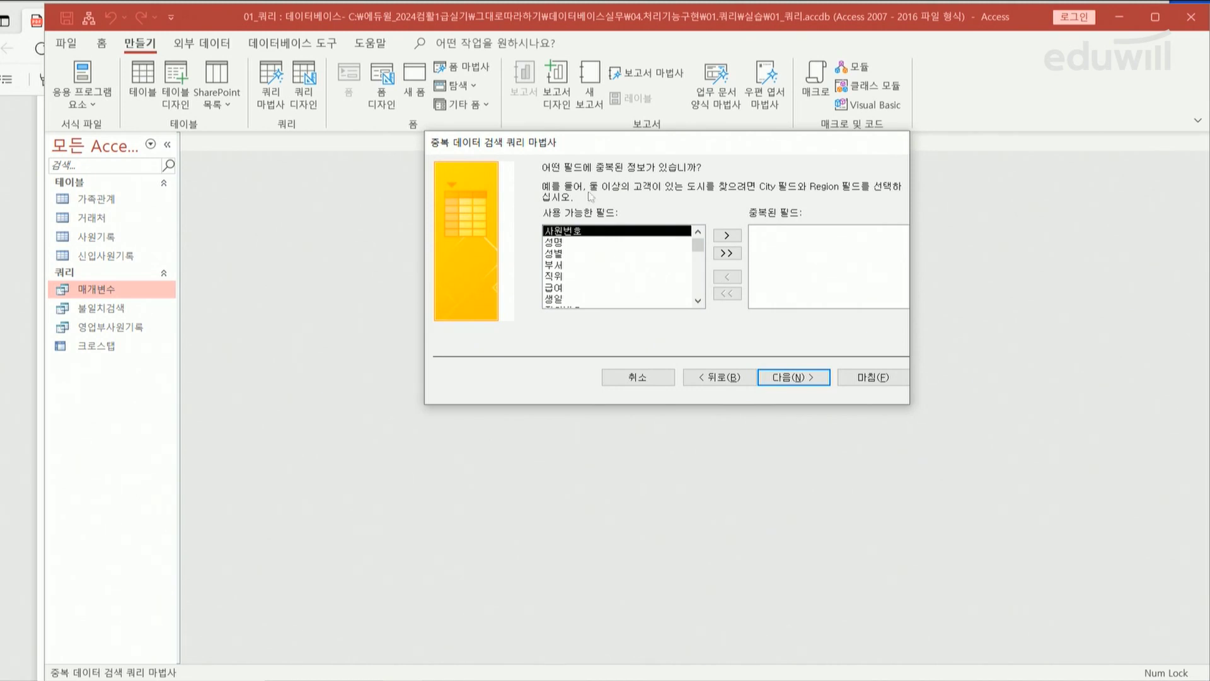
Step: Choose 성명, 성별 and 생일 as the fields to check for duplicate values
double_click(556, 243)
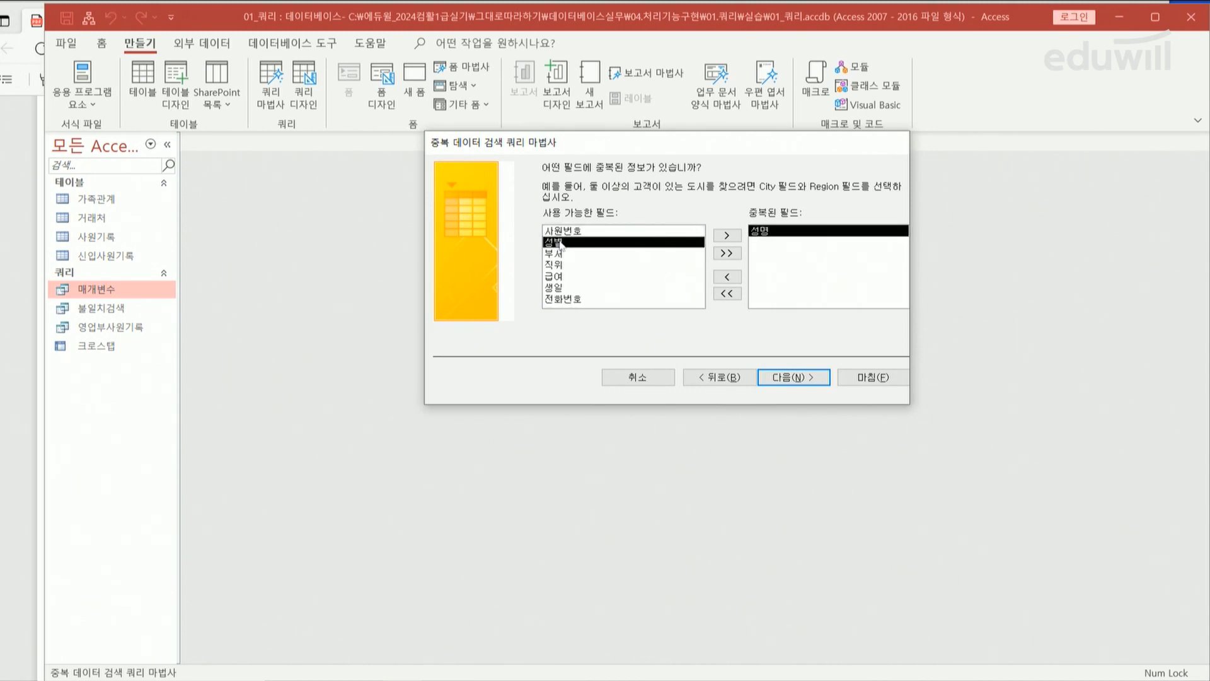
double_click(562, 244)
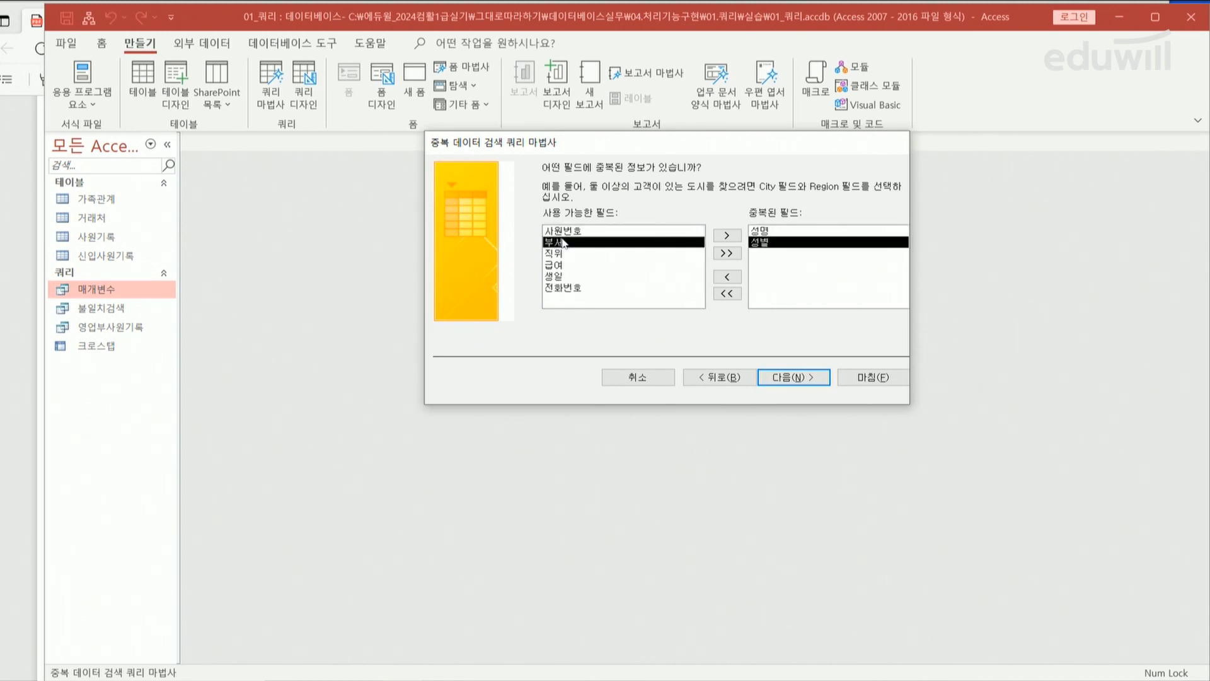
double_click(557, 277)
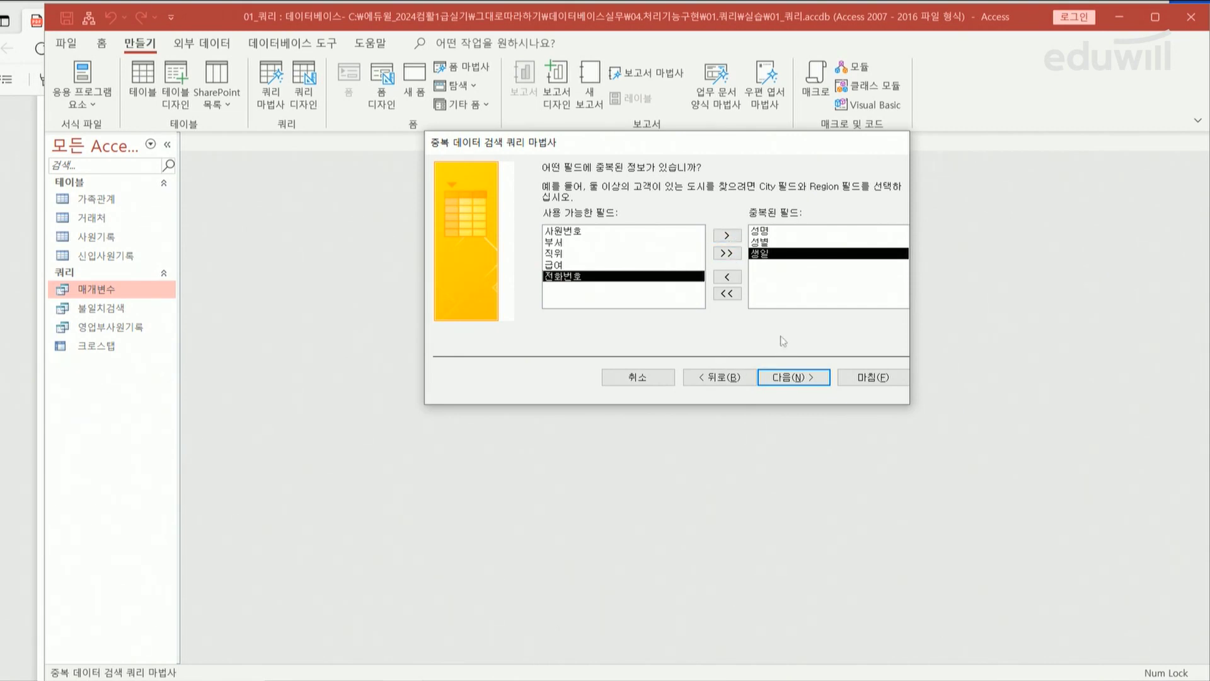
Step: Accept 성명, 성별 and 생일 as the duplicate fields and add all remaining fields, 사원번호 through 전화번호, as additional query fields
left_click(809, 378)
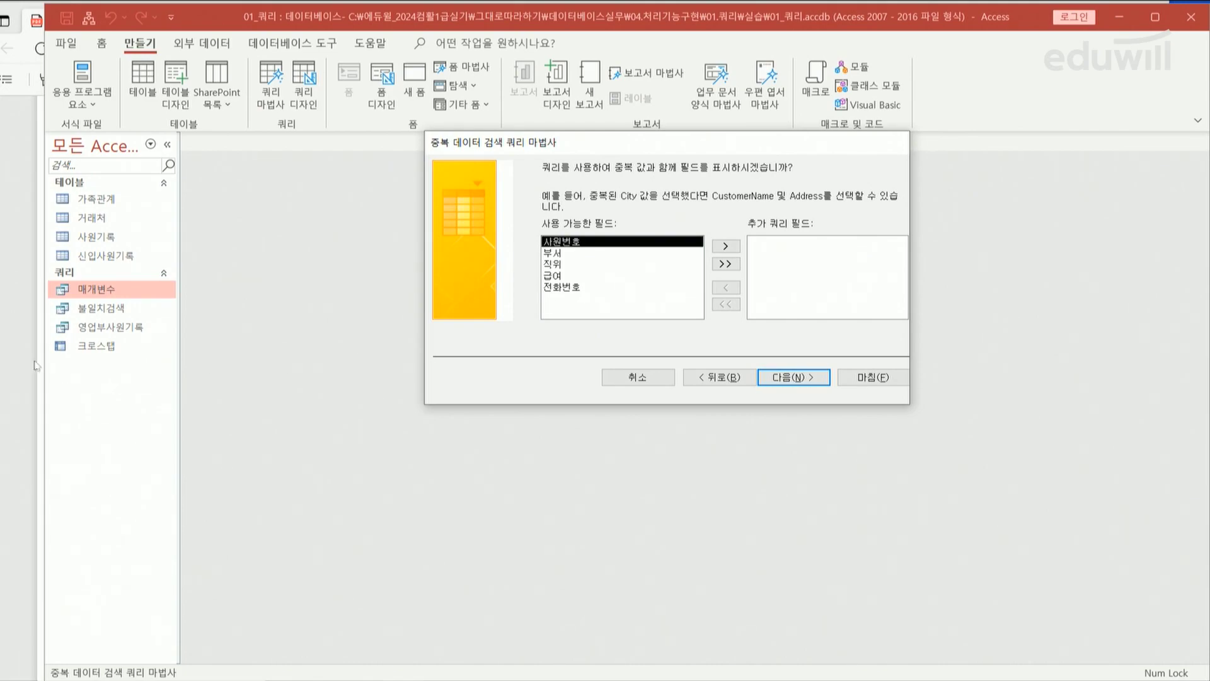
left_click(6, 345)
left_click_drag(146, 417, 575, 416)
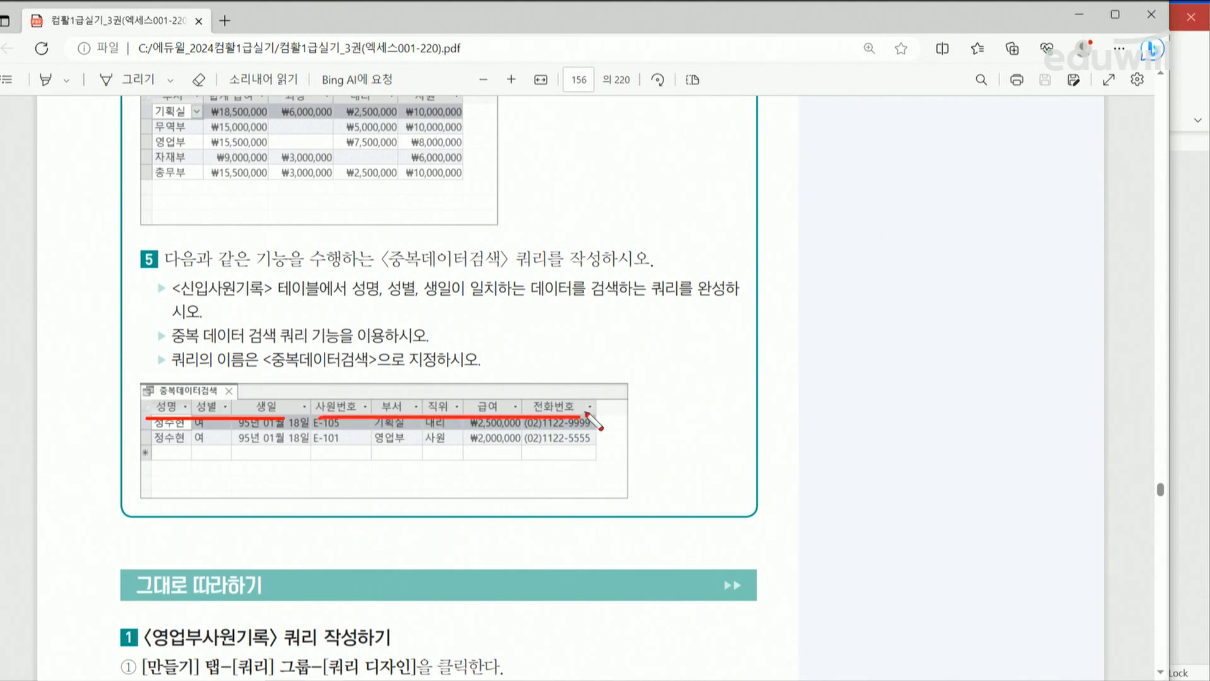
key("Escape")
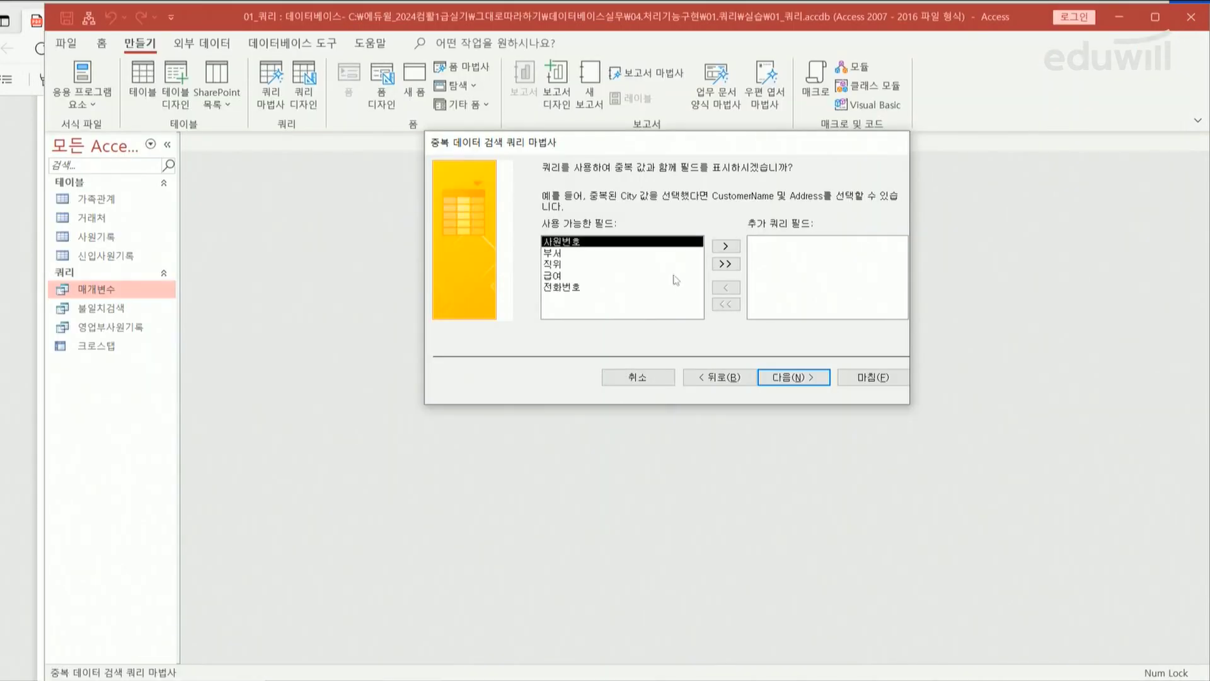
left_click(727, 266)
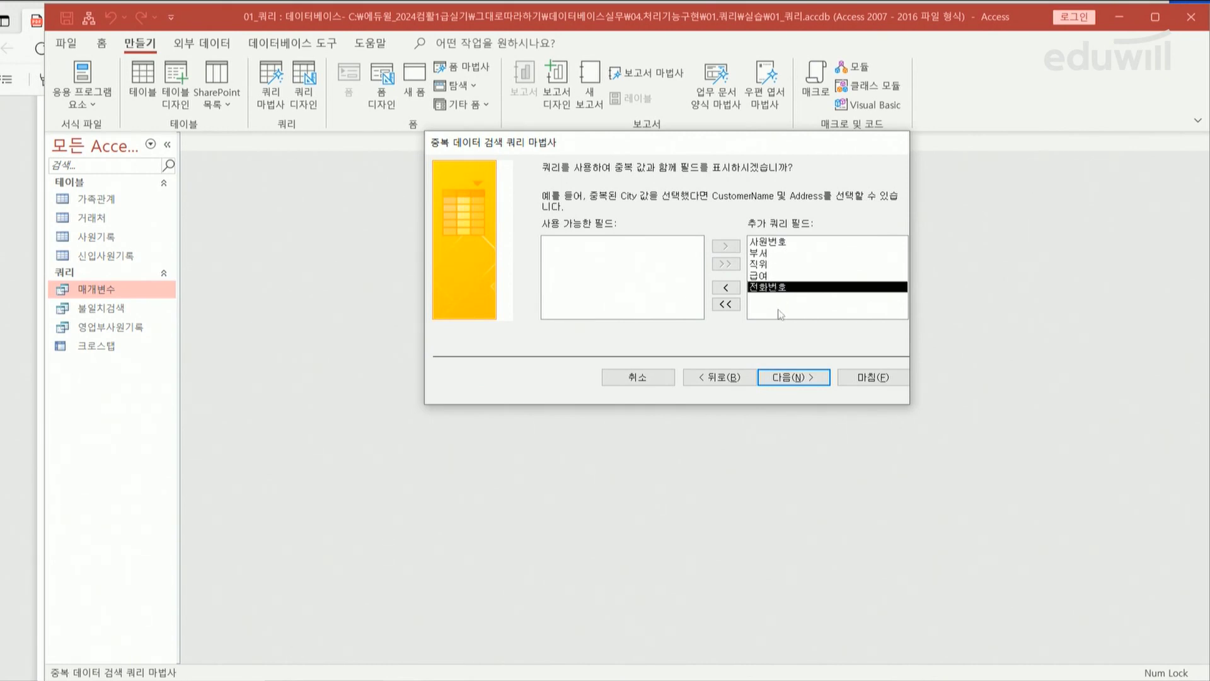
Step: Finish the duplicates query under the name 중복데이터검색 with the option to view its results, and close the resulting datasheet
left_click(803, 385)
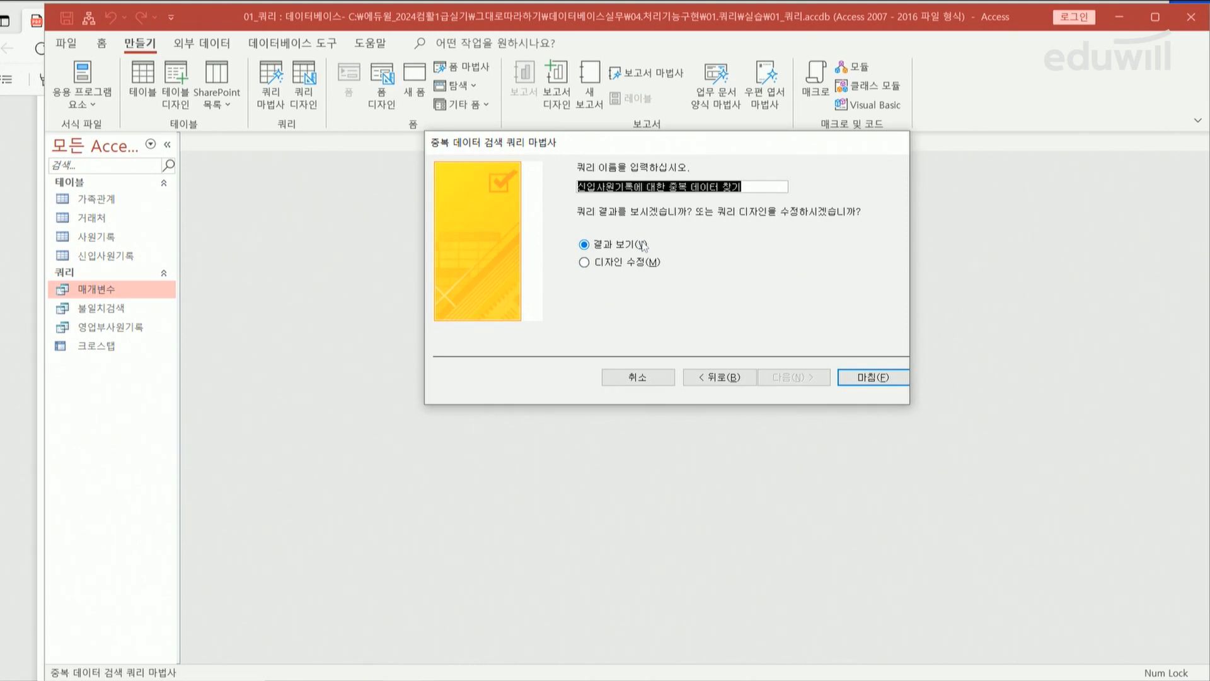
type("중")
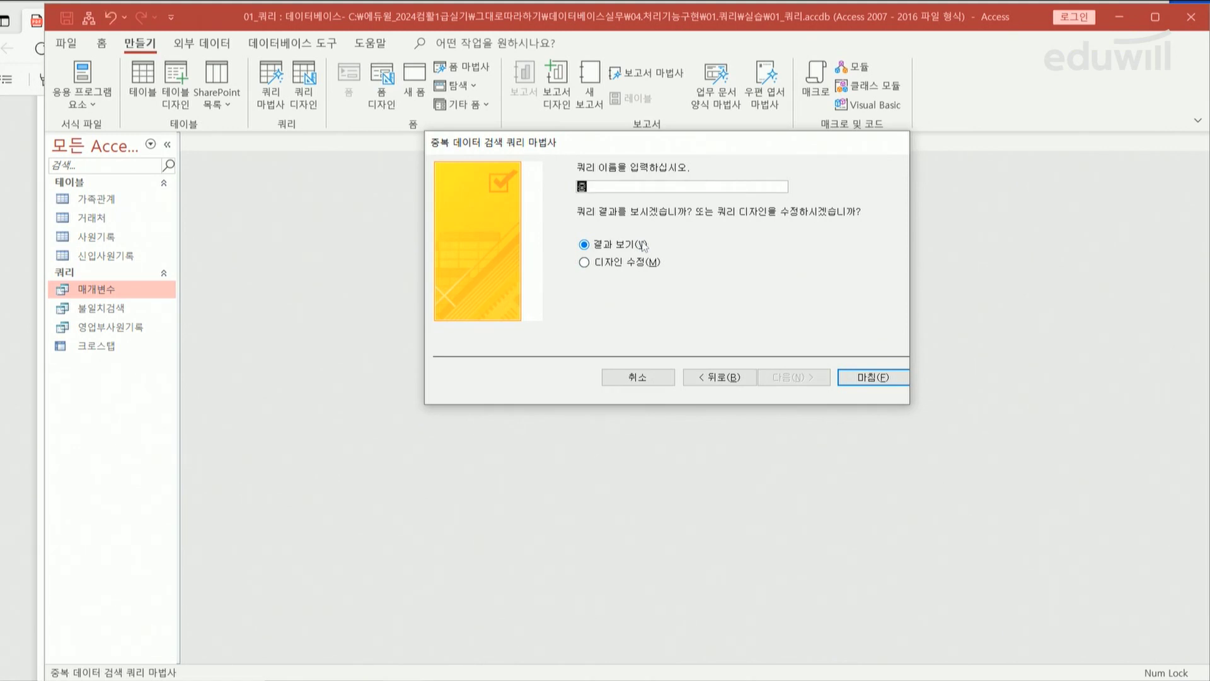
type("복쿼이터검색")
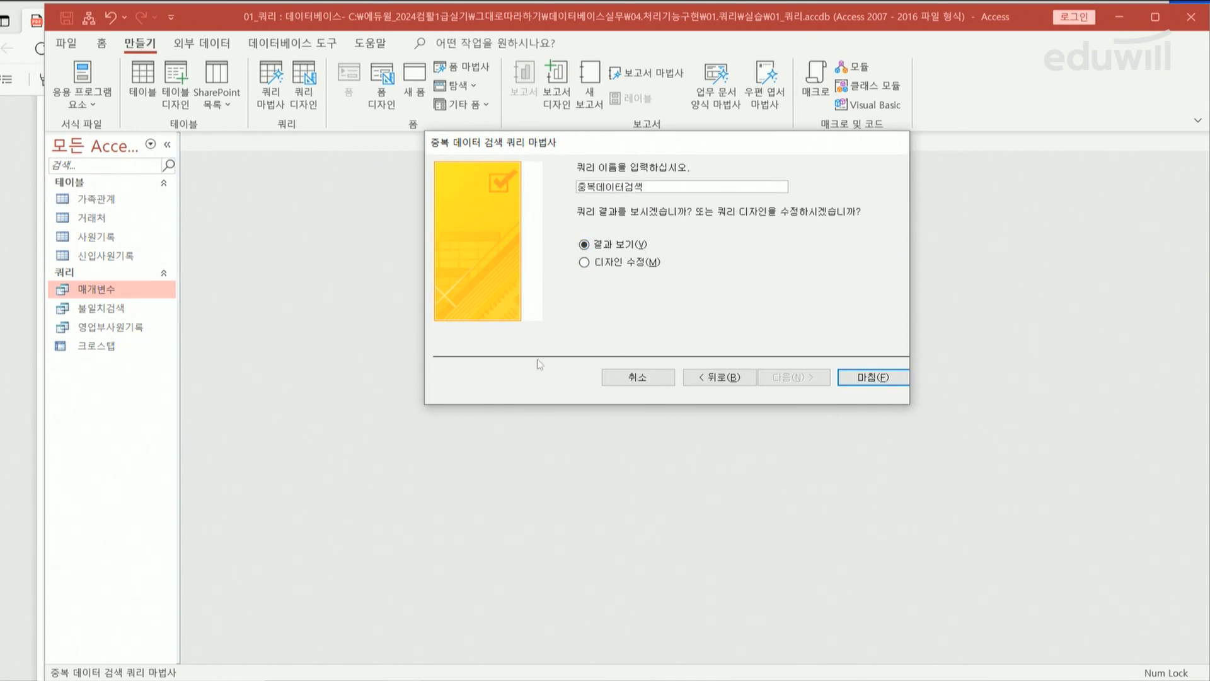
left_click(881, 379)
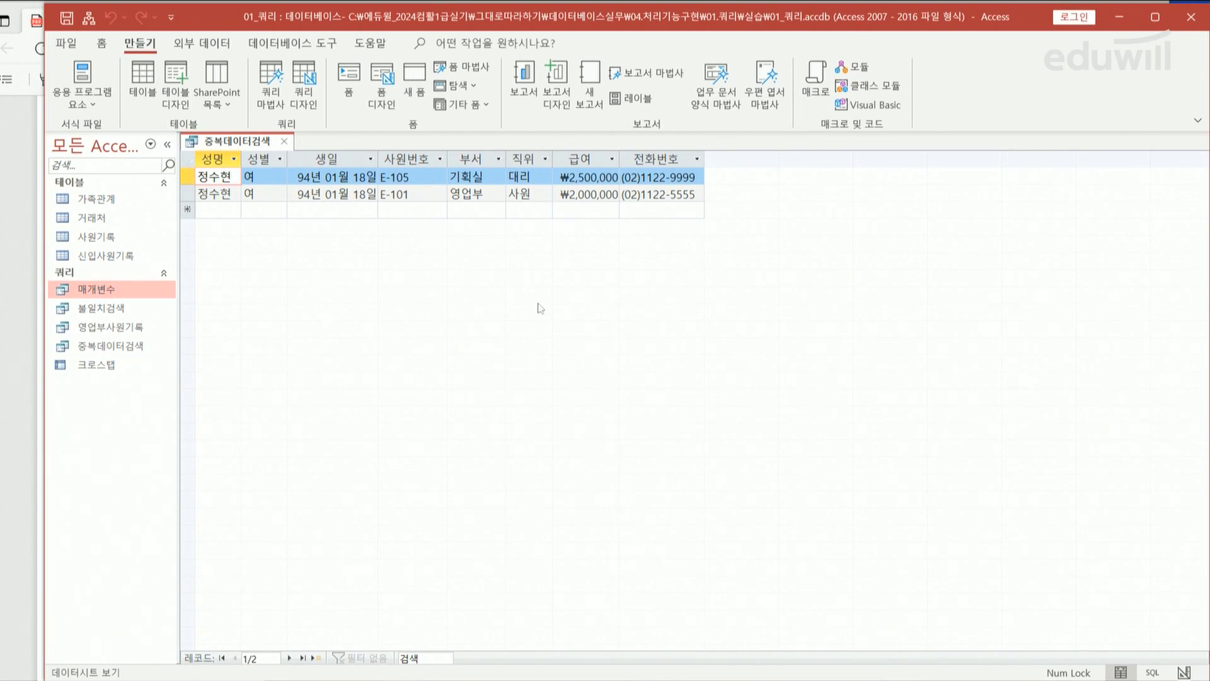
left_click(285, 145)
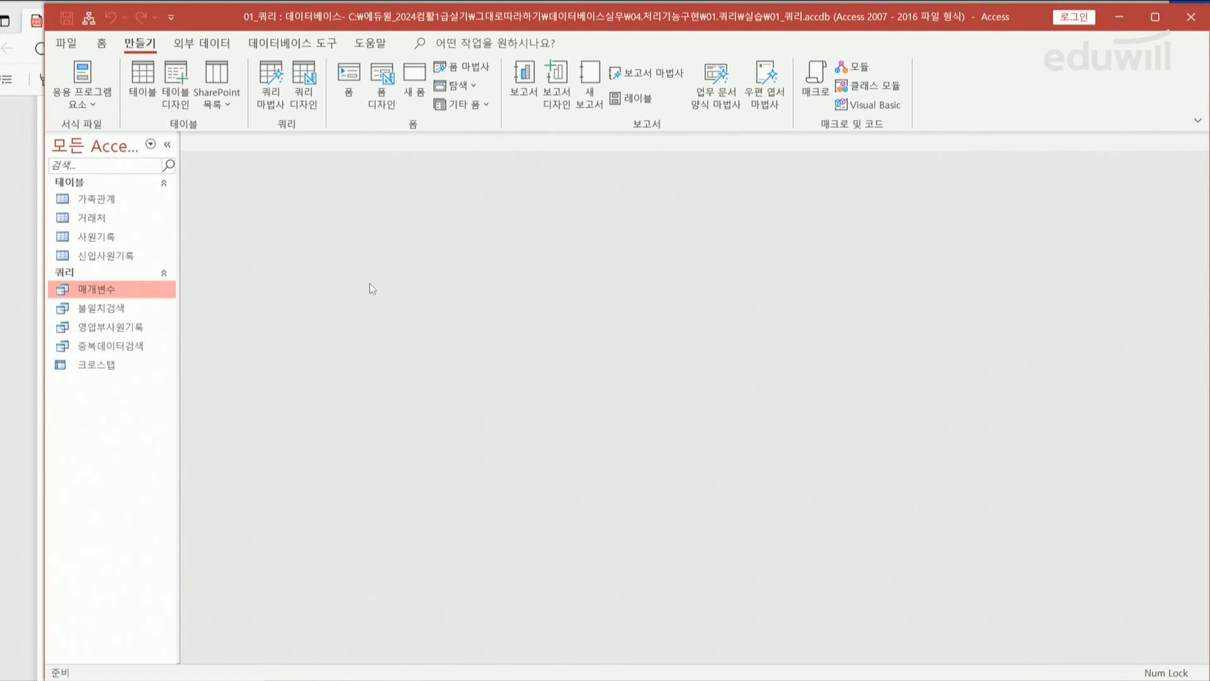
Step: Switch to the PDF textbook, read the 상품내역현황 form task and its 상품검색 macro requirement in section 02 처리, and return to Access
left_click(8, 199)
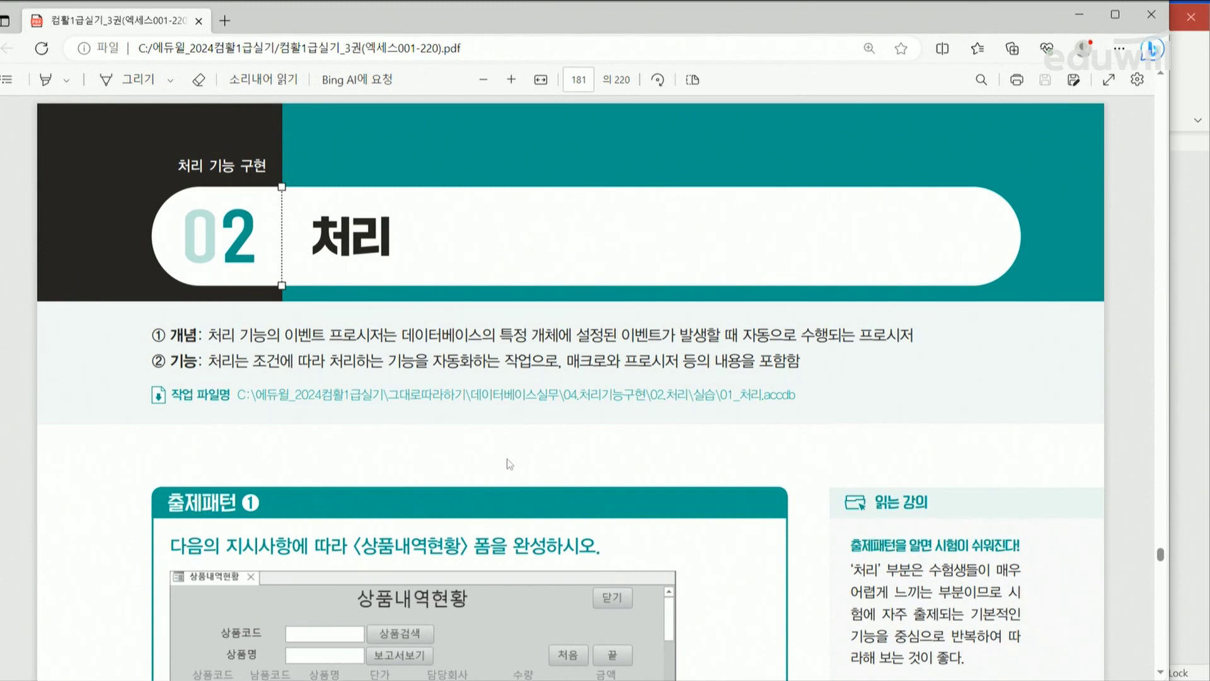
scroll(550, 466, "down", 3)
scroll(551, 466, "down", 2)
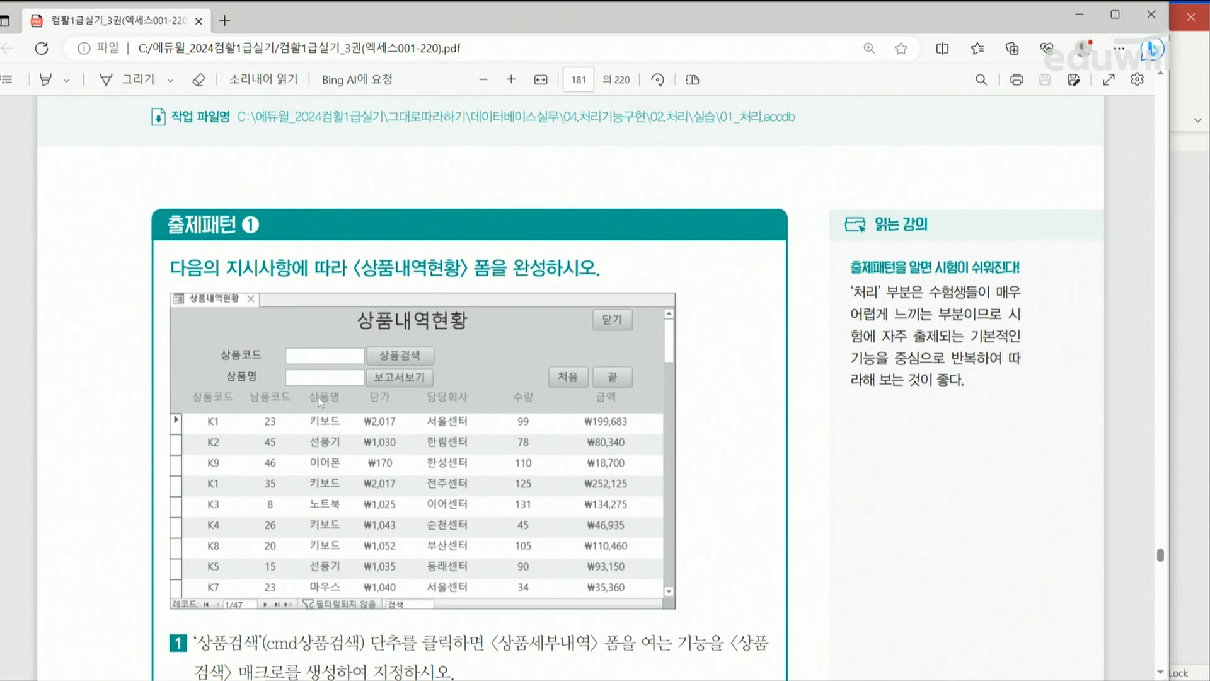
scroll(318, 478, "down", 1)
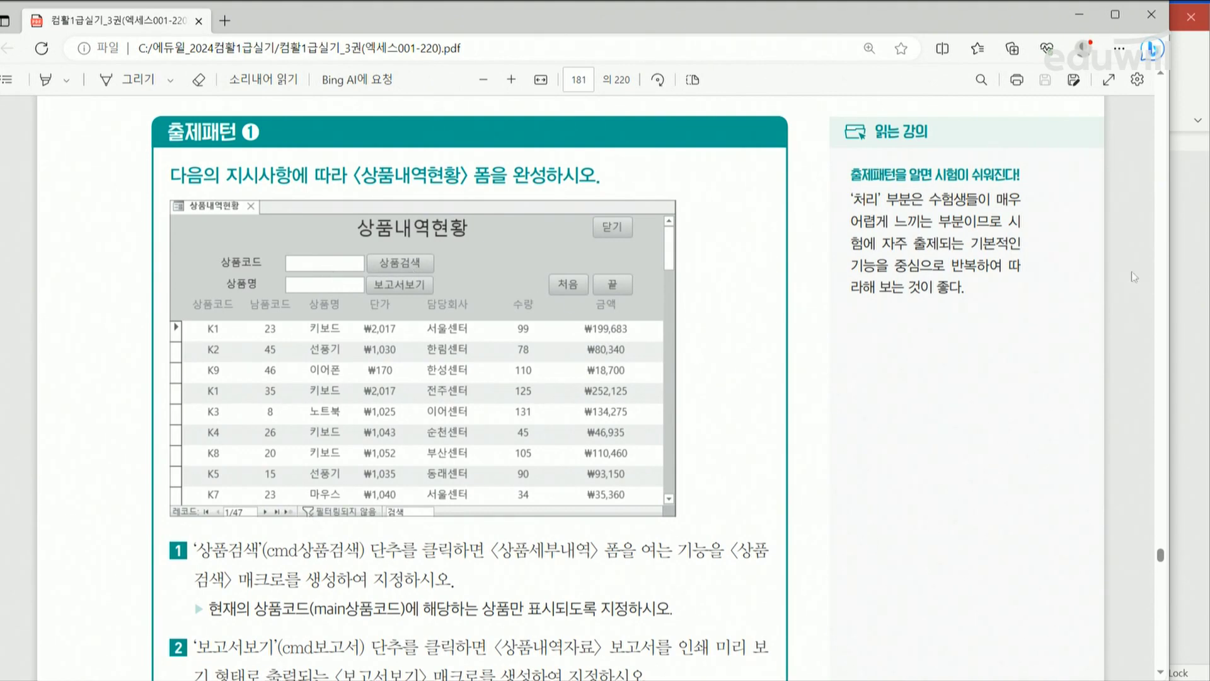
left_click(1186, 246)
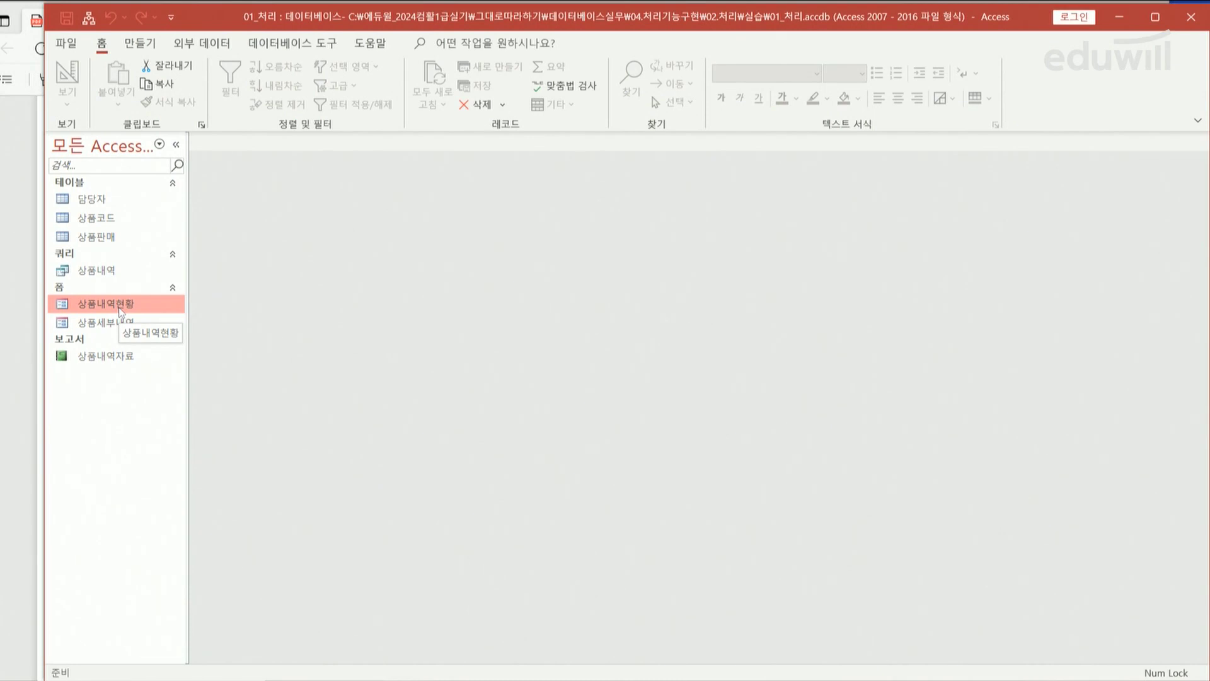
left_click(18, 220)
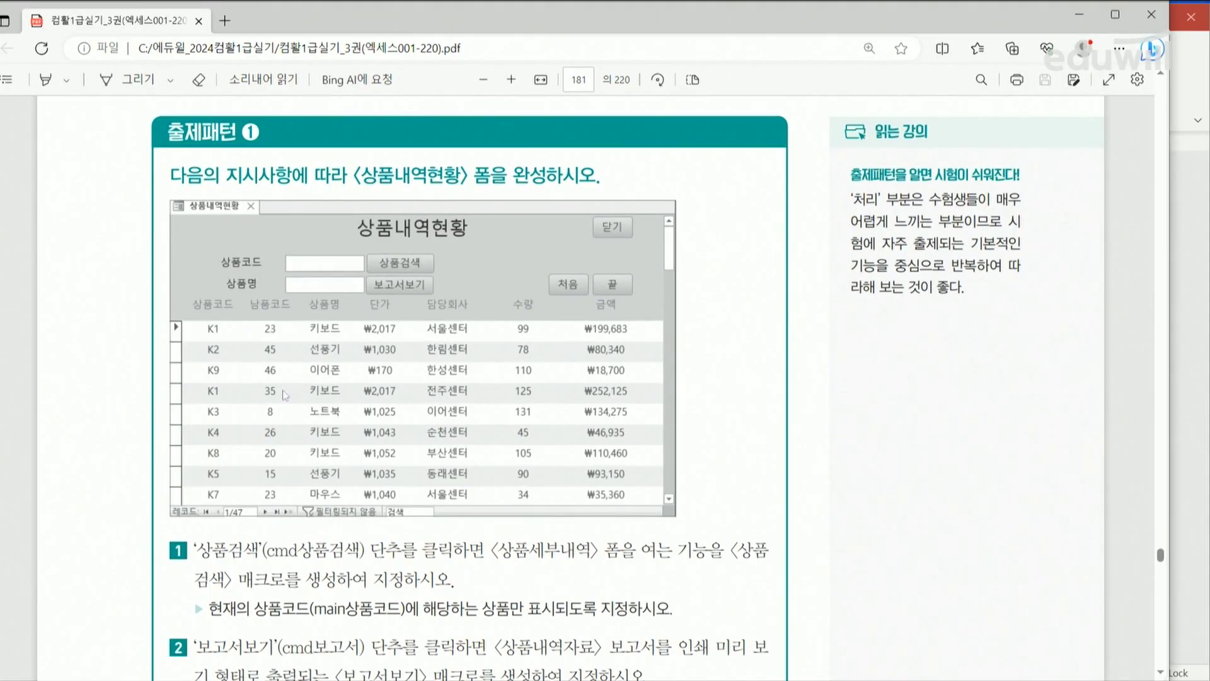
left_click_drag(240, 580, 337, 584)
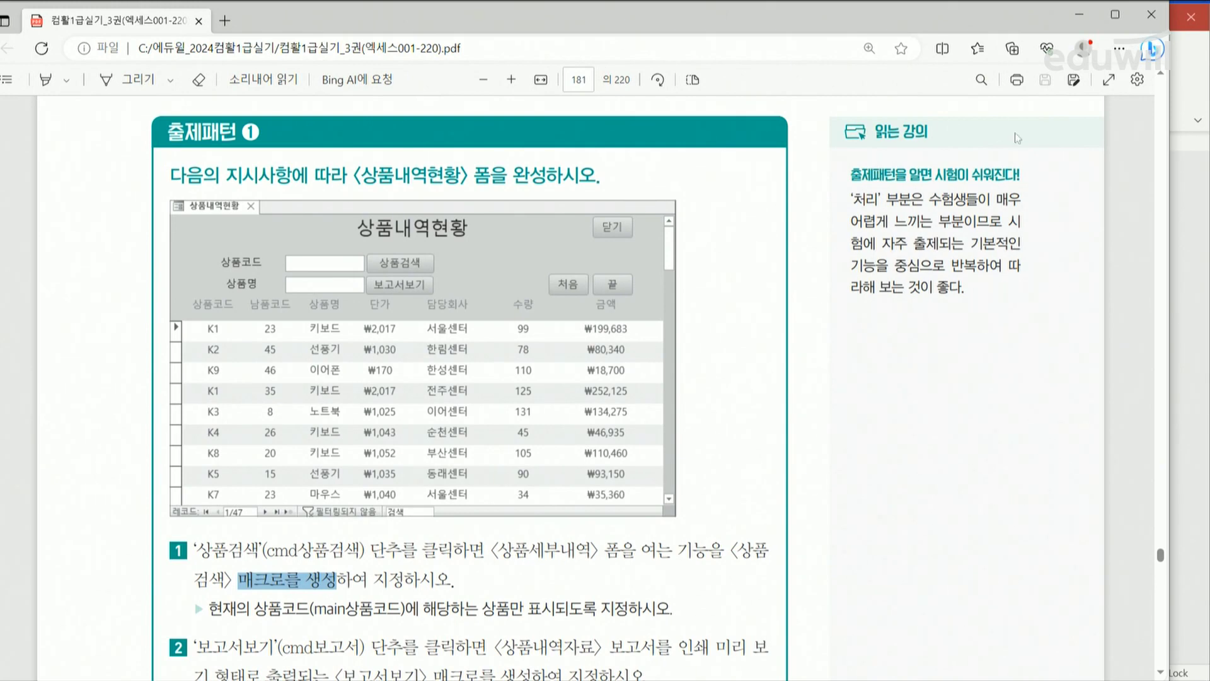
left_click(1182, 183)
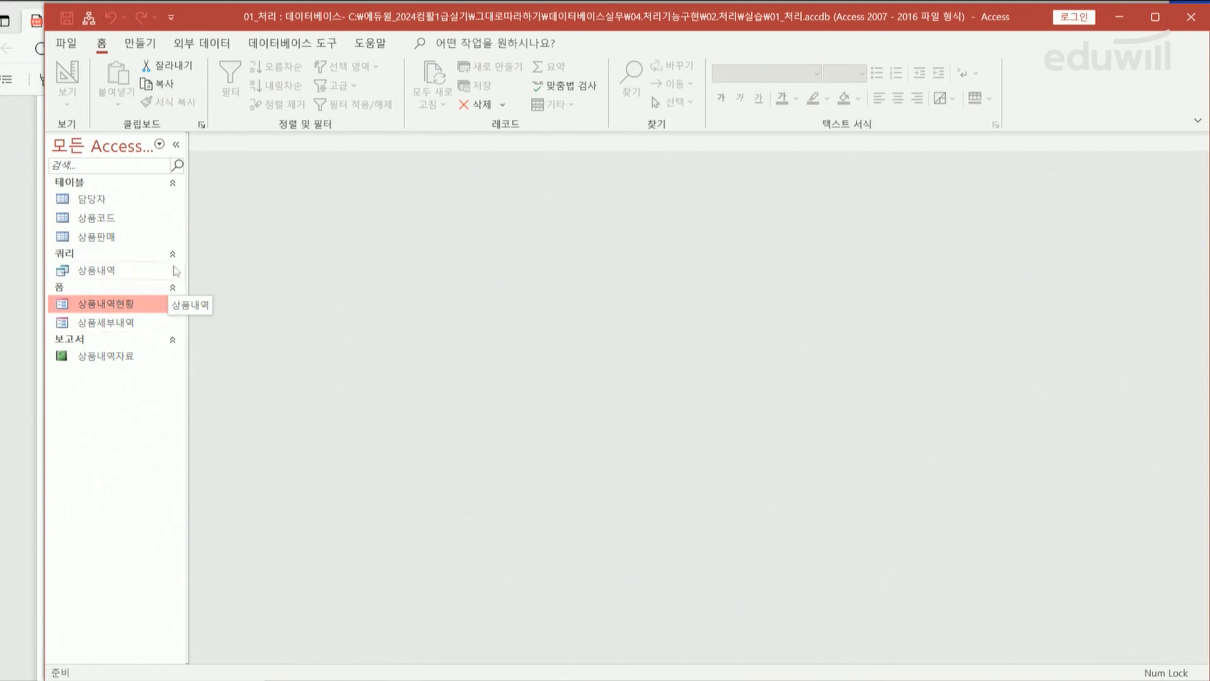
Step: Open the 상품내역현황 and 상품세부내역 forms in Form view to examine their contents
double_click(124, 308)
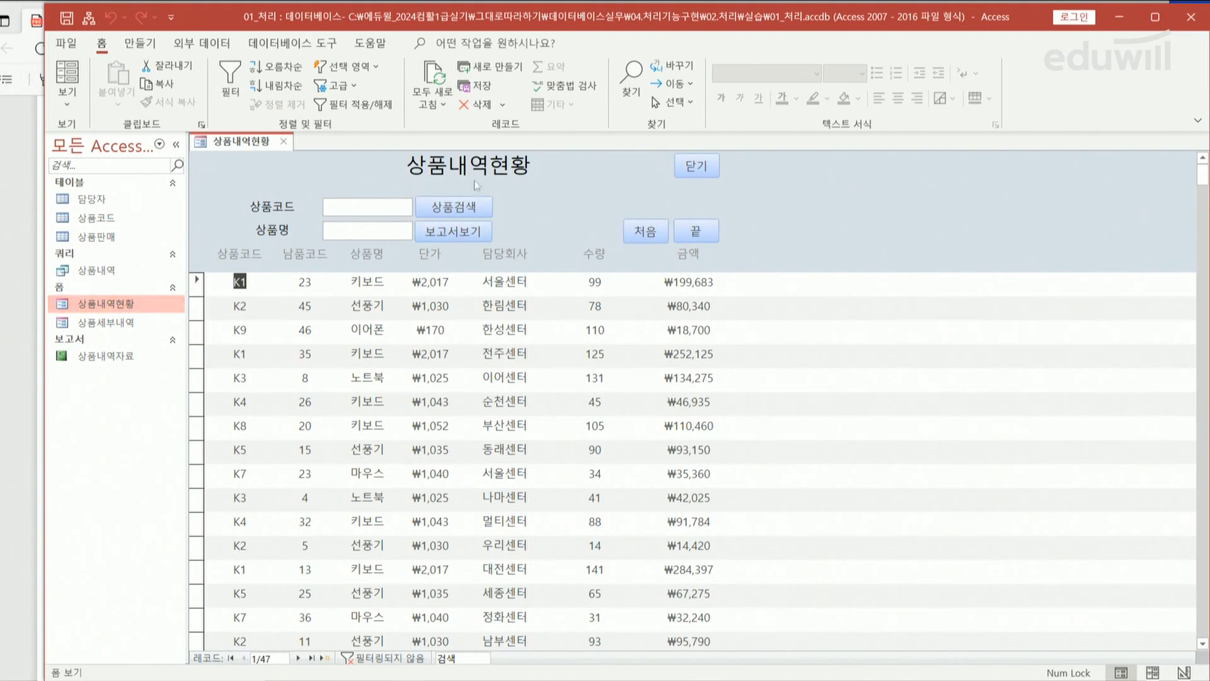
left_click(119, 326)
double_click(120, 326)
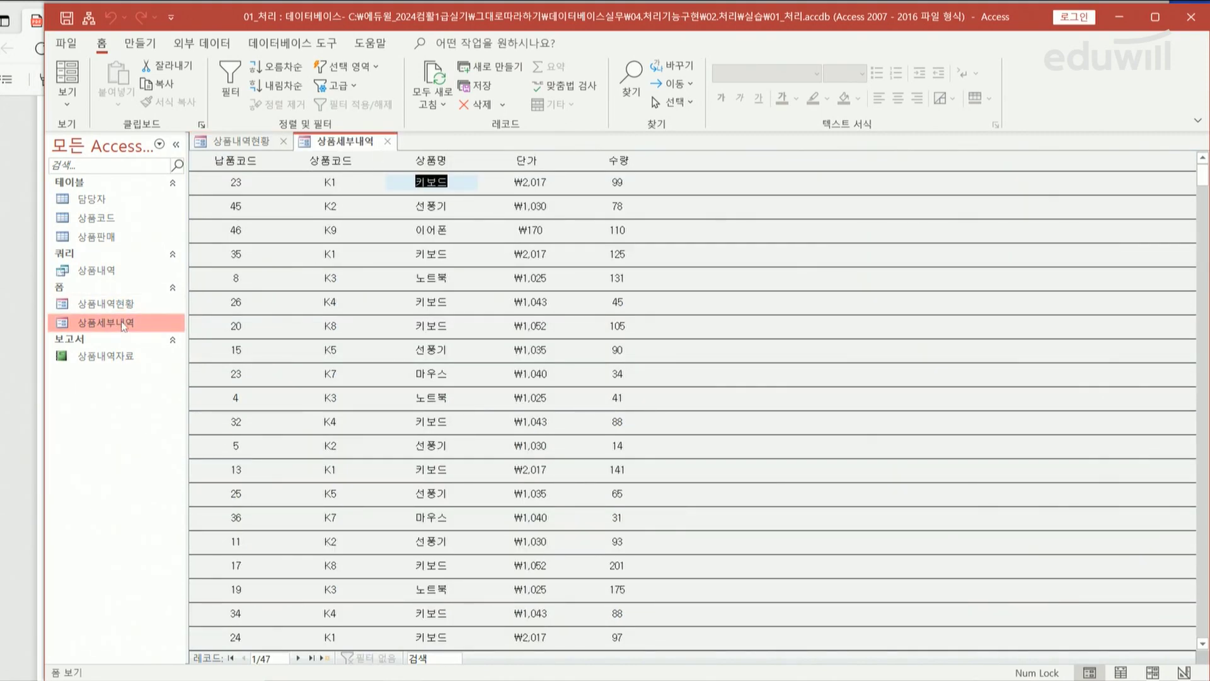
Step: Show both forms in Design view and check the control name of the unbound 상품코드 text box in the 상품내역현황 header
right_click(137, 320)
left_click(170, 377)
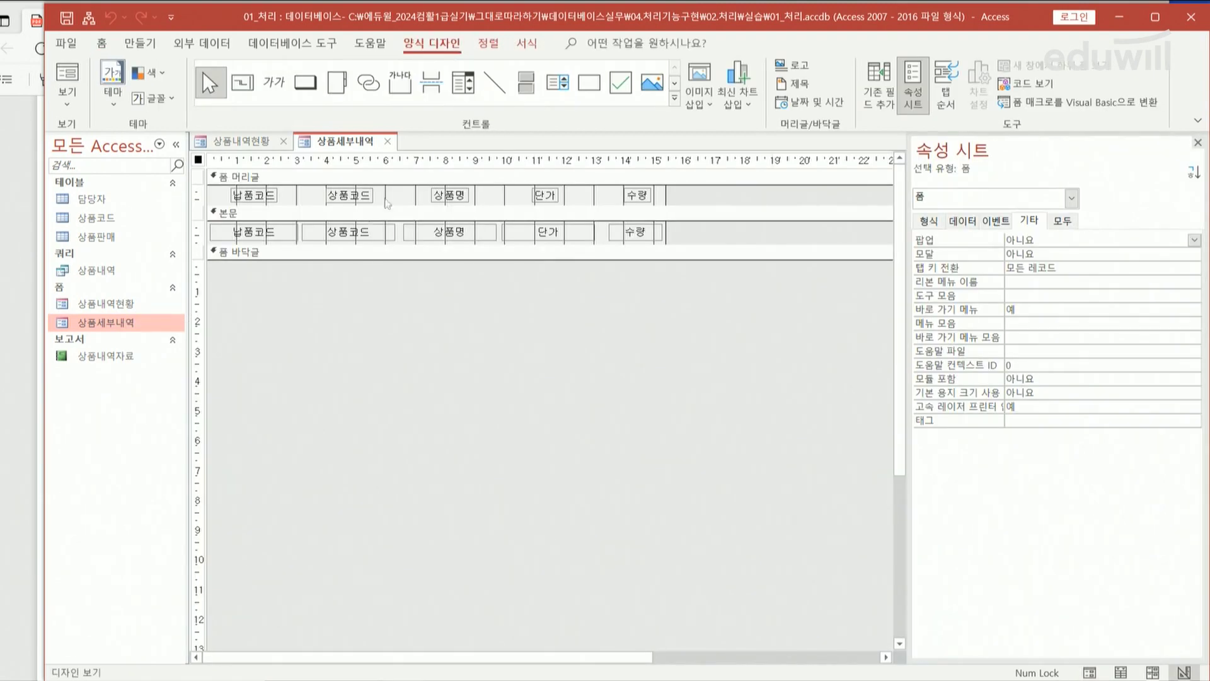
left_click(252, 142)
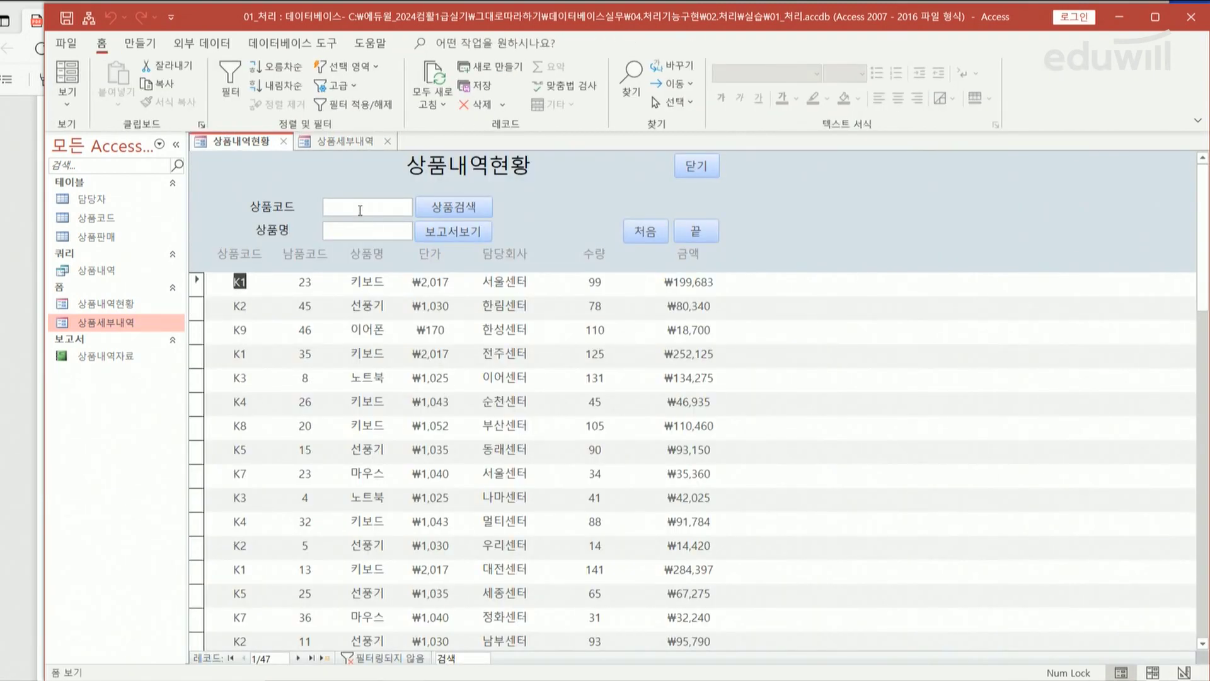
right_click(124, 308)
left_click(167, 360)
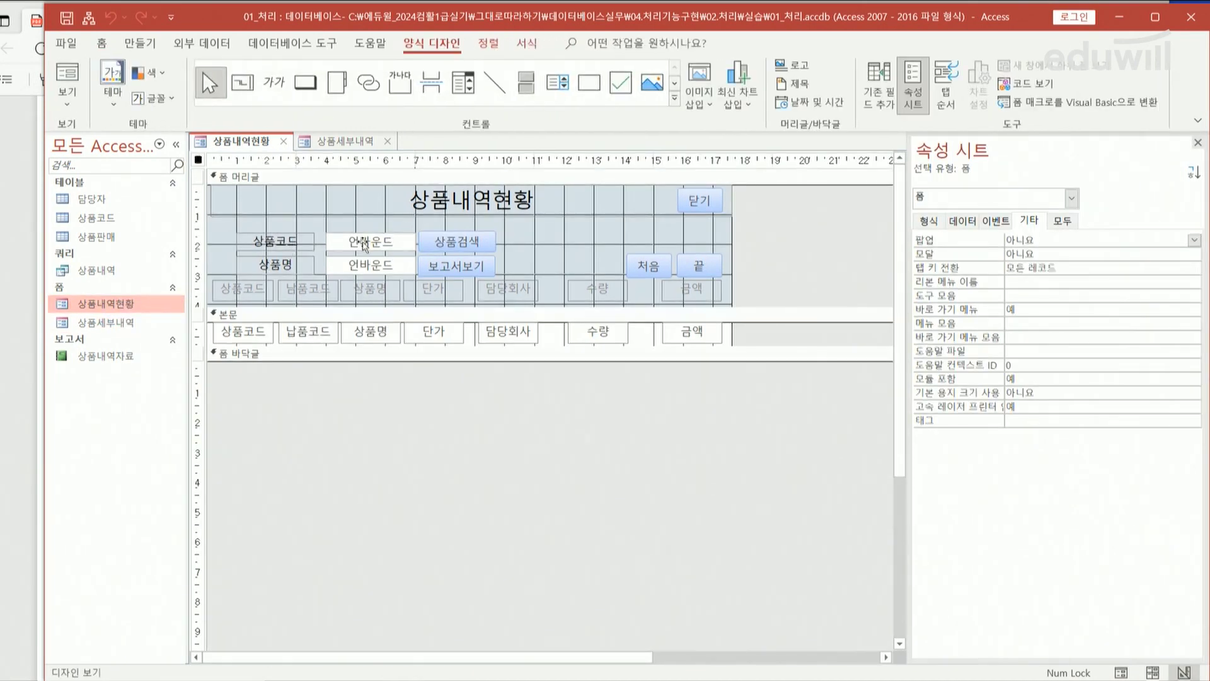
left_click(364, 244)
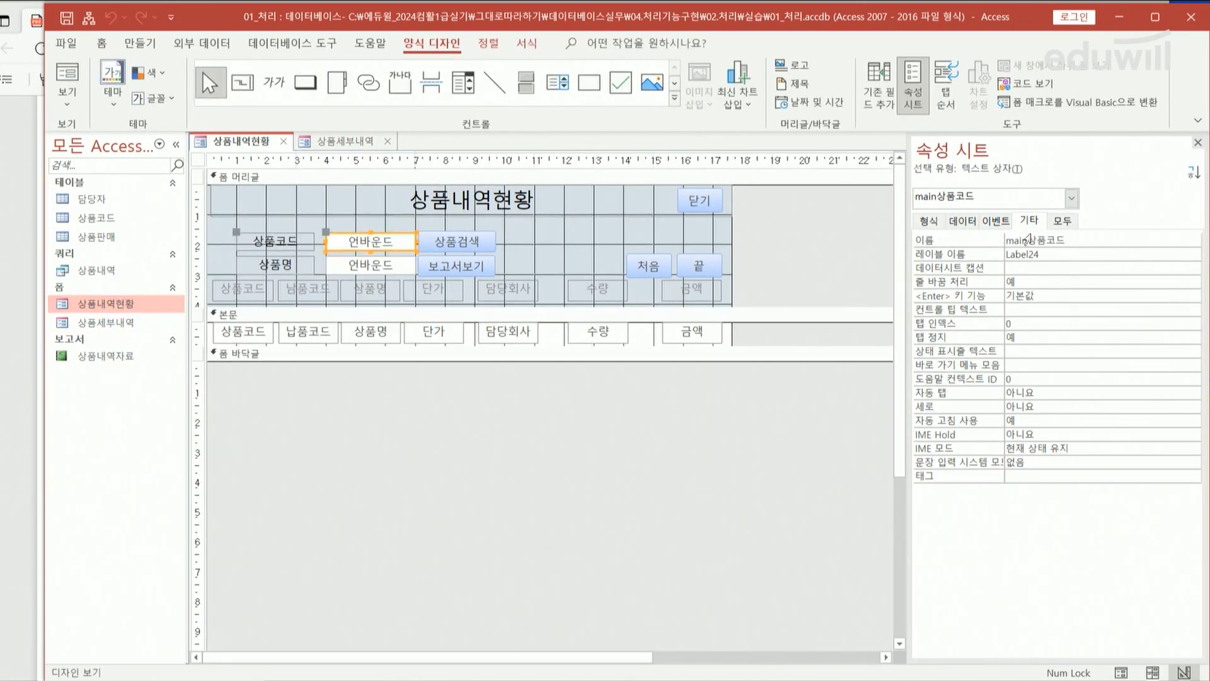
Step: Check the control name of the 상품코드 text box in the 상품세부내역 detail section and close both forms
left_click(349, 140)
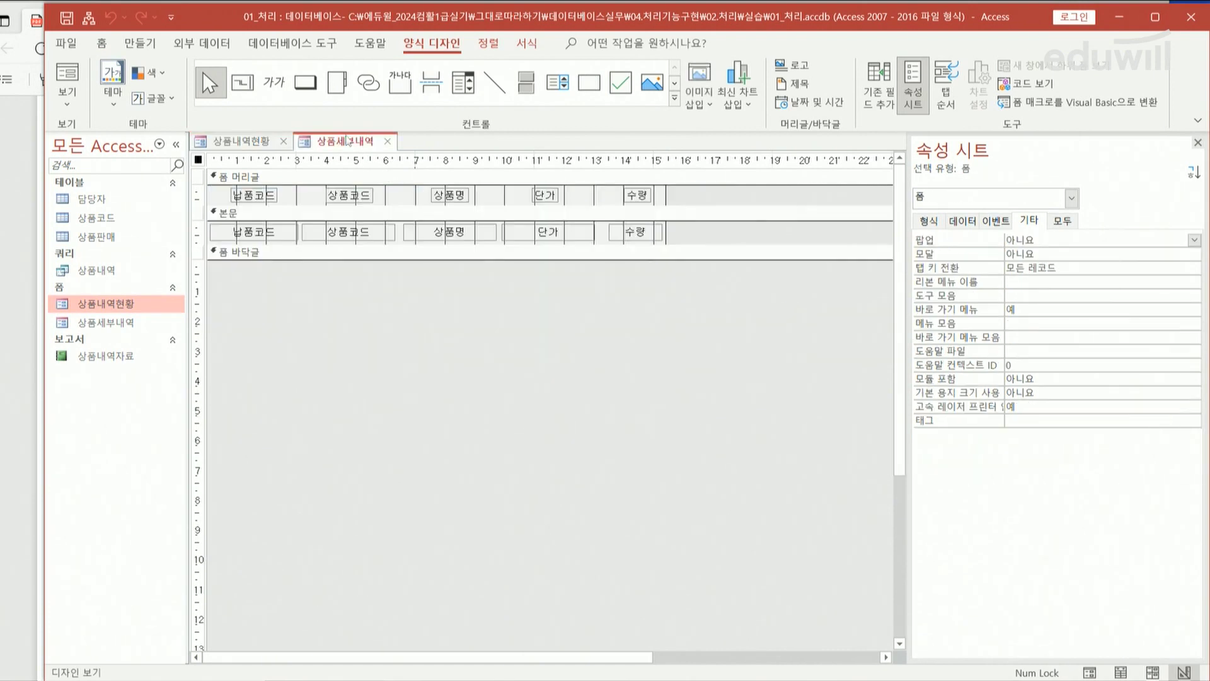
left_click(382, 240)
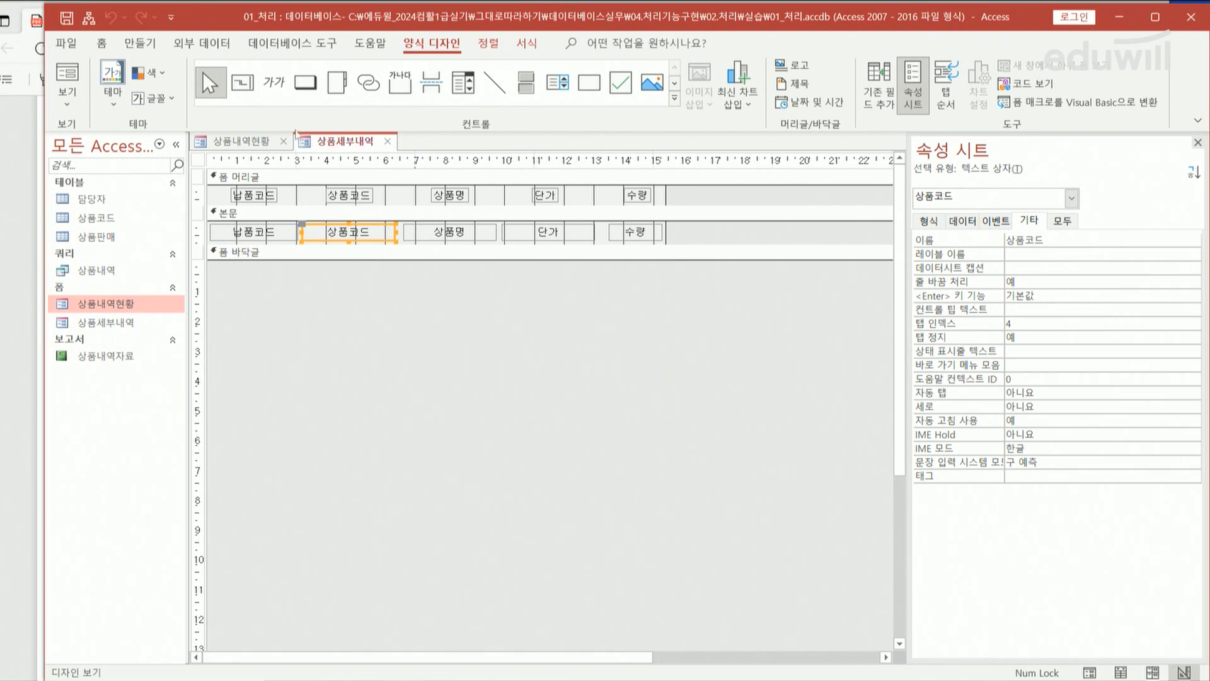
left_click(245, 142)
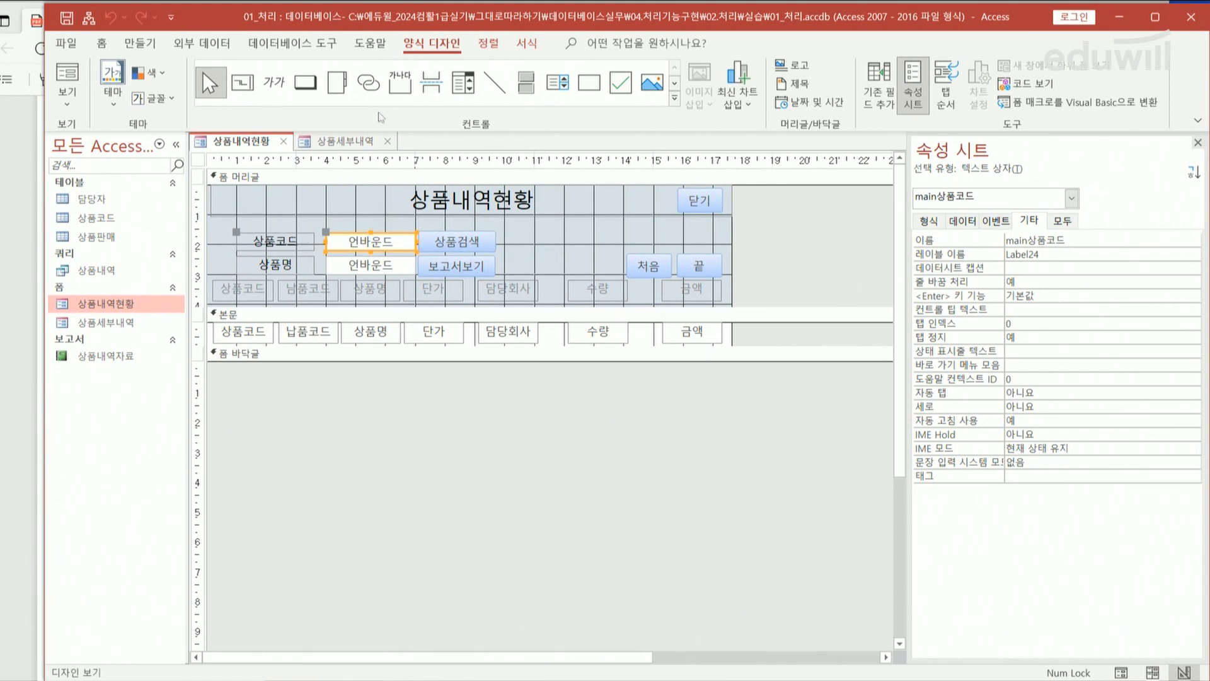
left_click(389, 142)
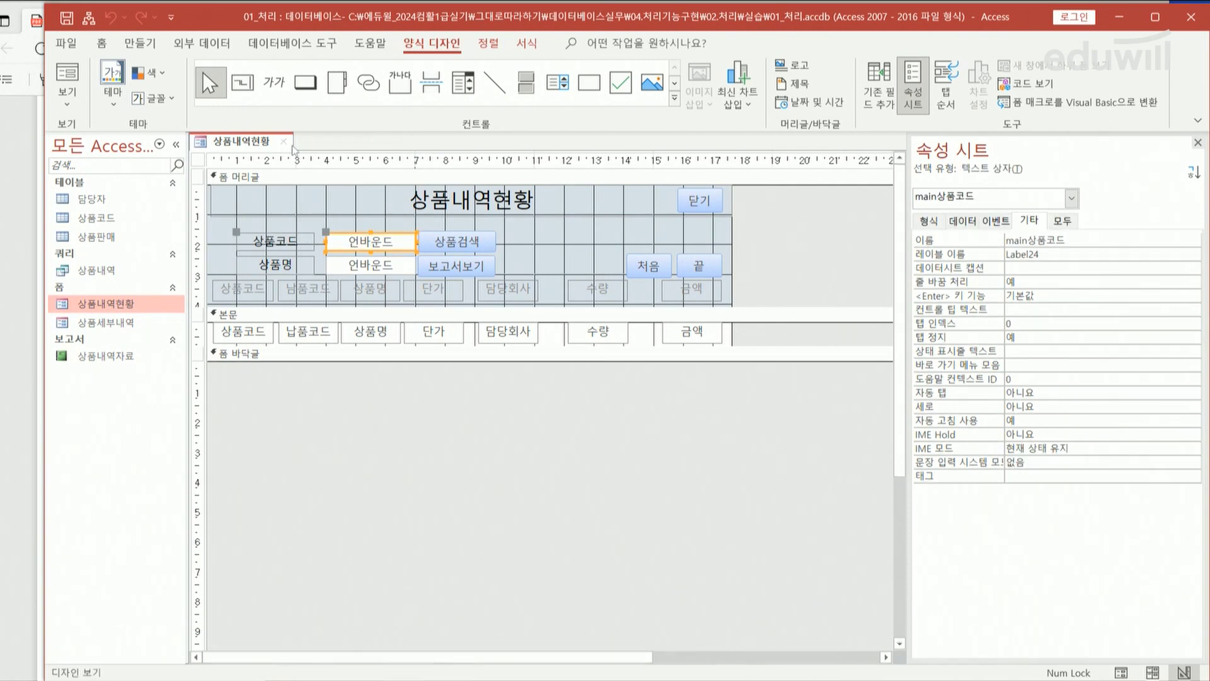
left_click(283, 142)
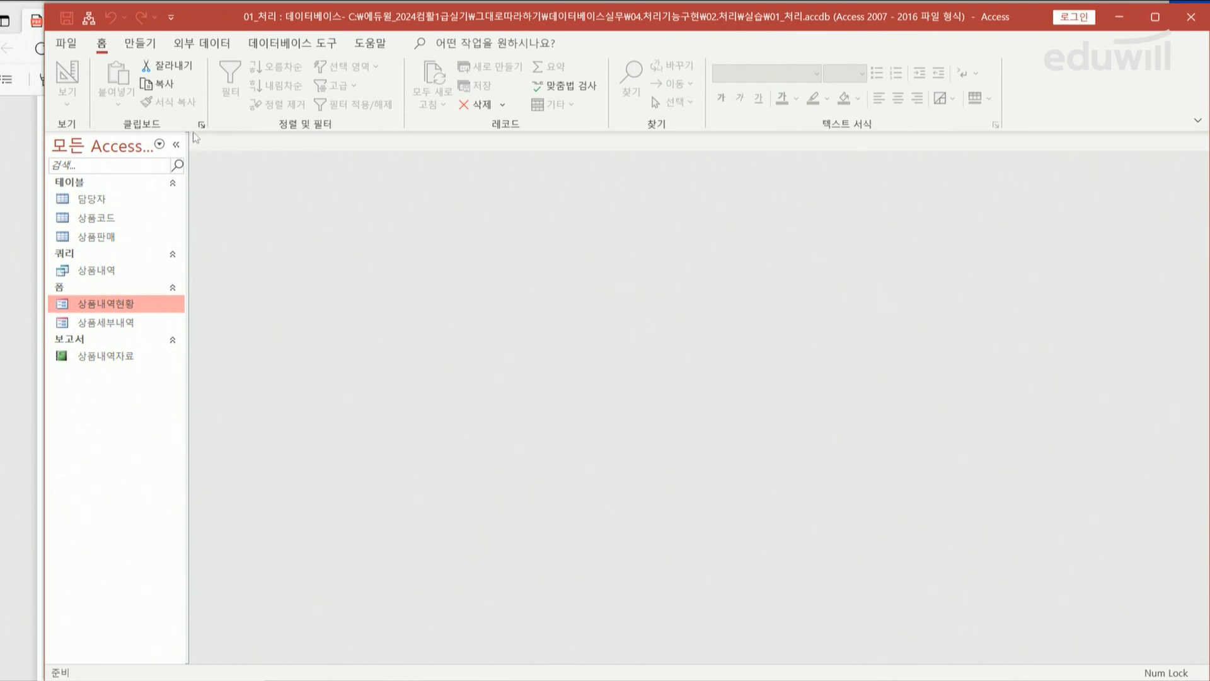
Step: Create a new macro and add an OpenForm action to it
left_click(140, 44)
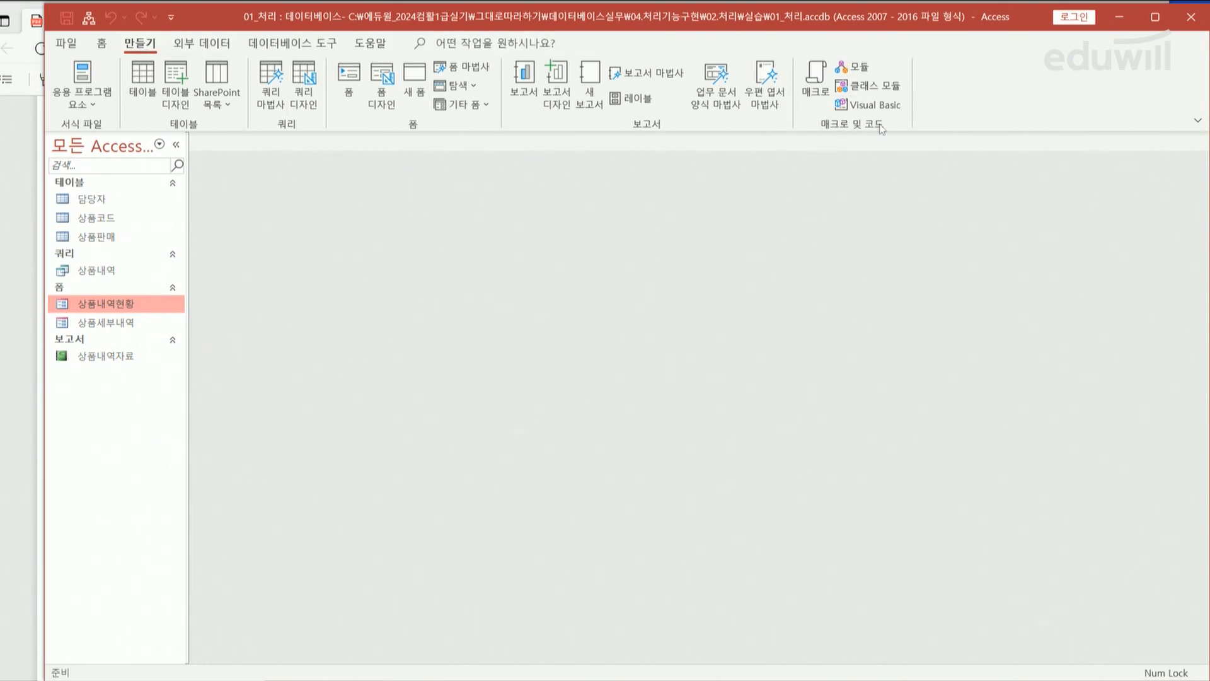
left_click(815, 80)
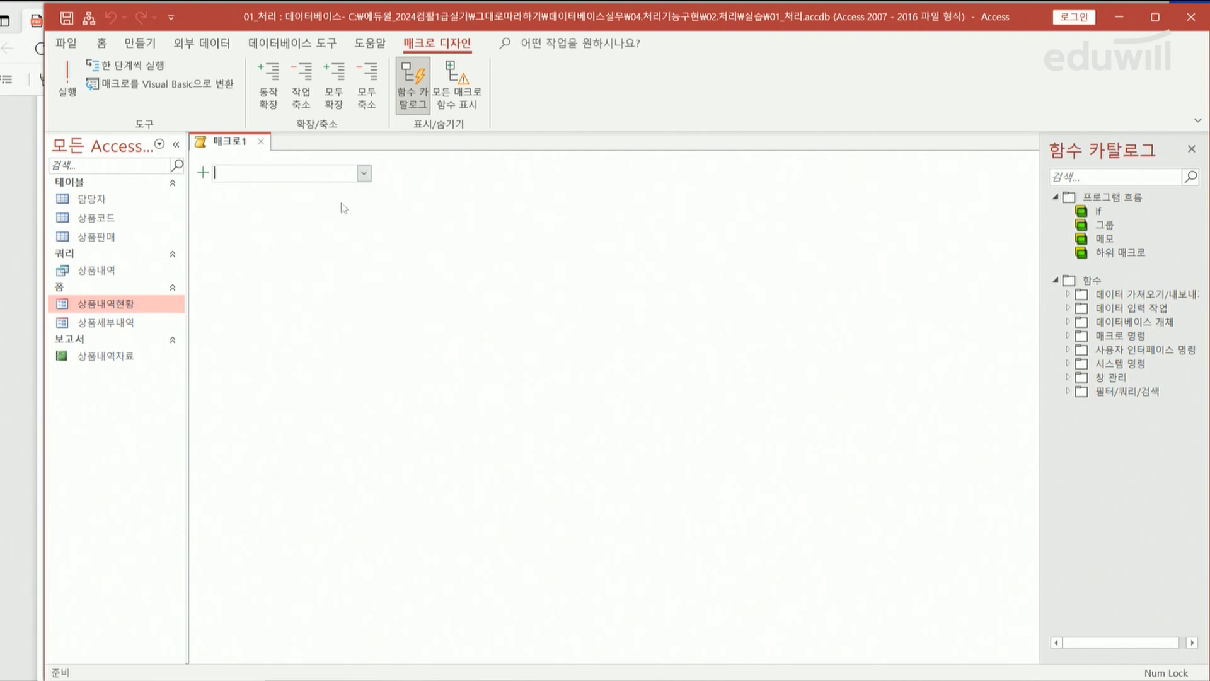
left_click(364, 174)
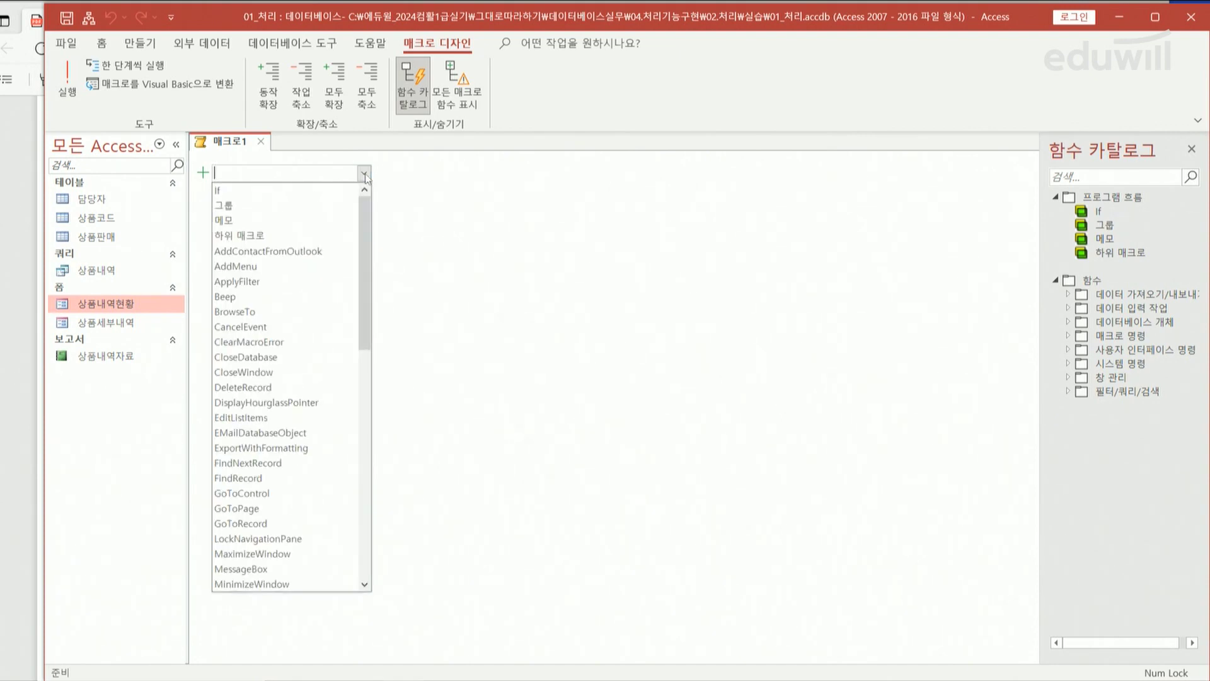
left_click_drag(364, 326, 370, 435)
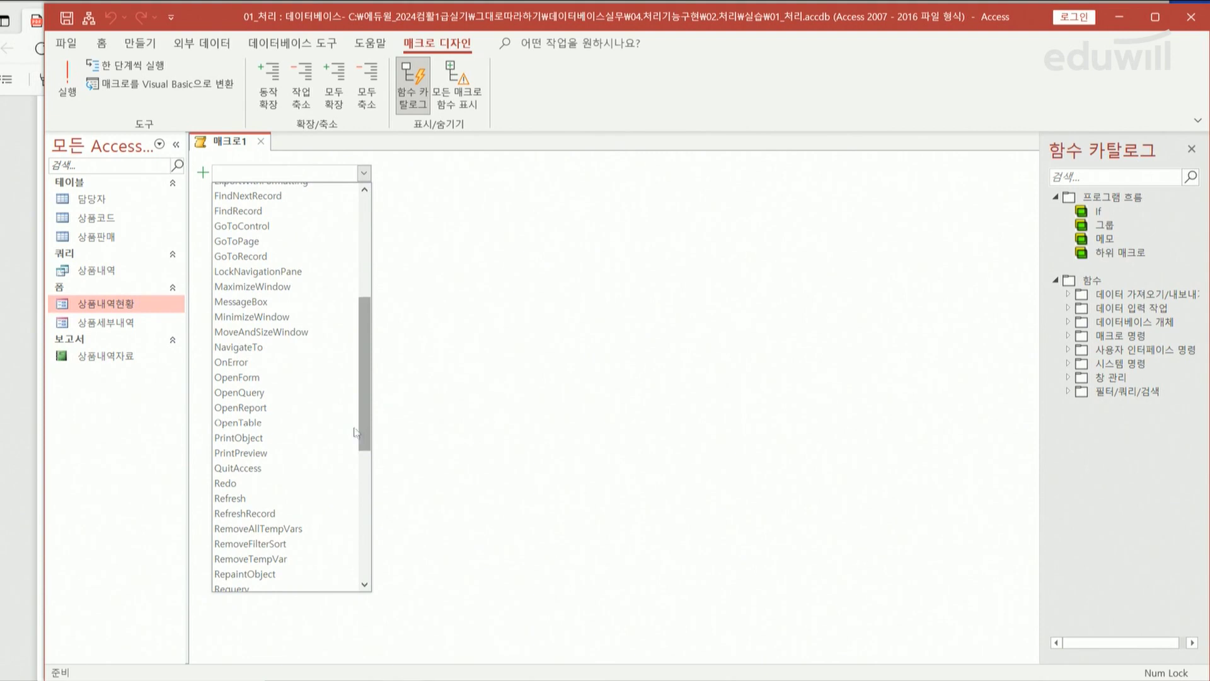
left_click(251, 377)
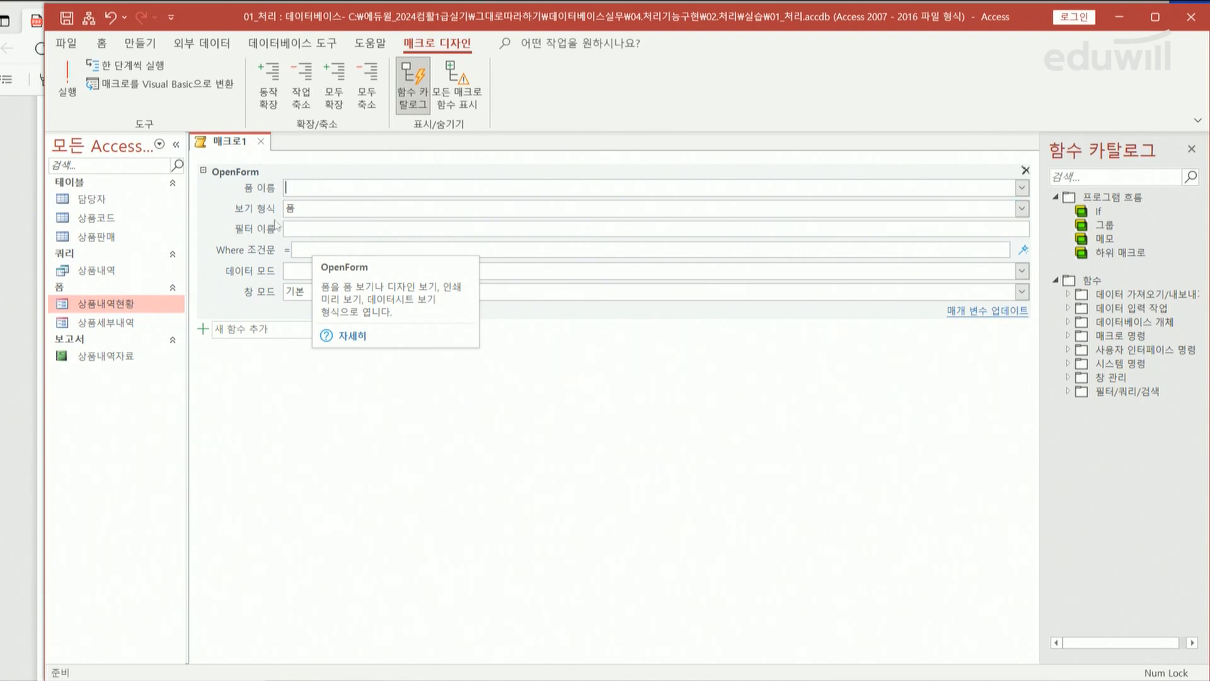
Step: Set the OpenForm action's form name to 상품세부내역 and begin its Where condition with [상품코드]=
left_click(1022, 189)
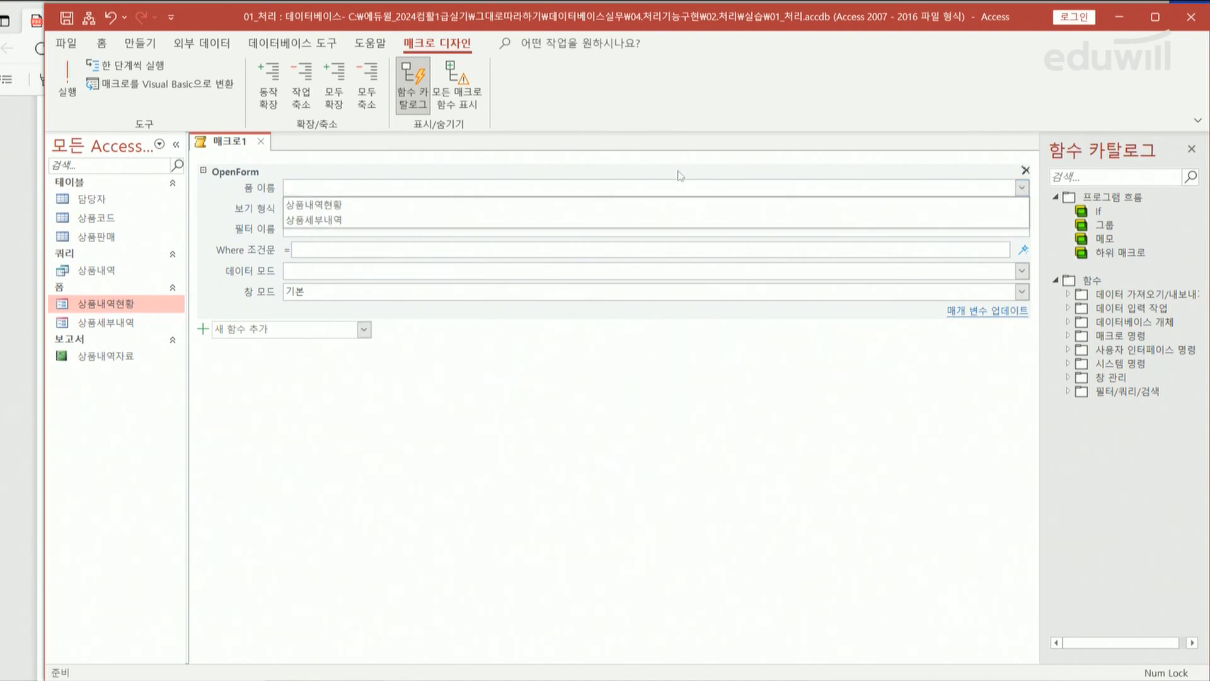
left_click(340, 220)
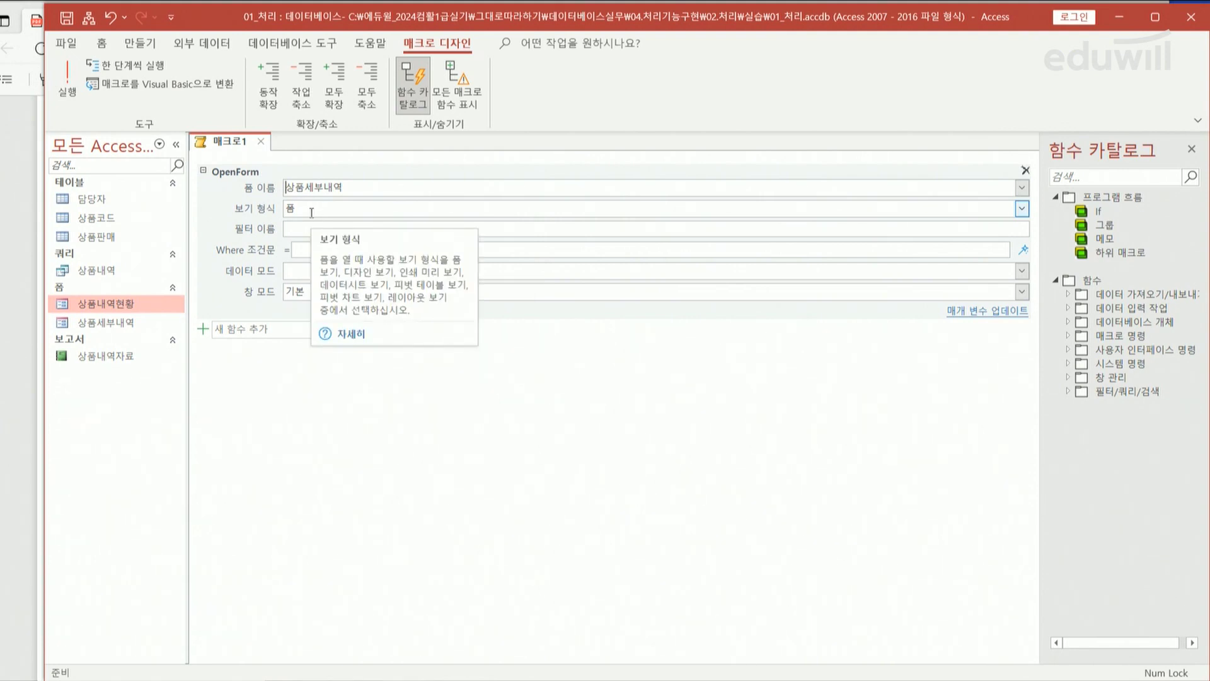
left_click(302, 249)
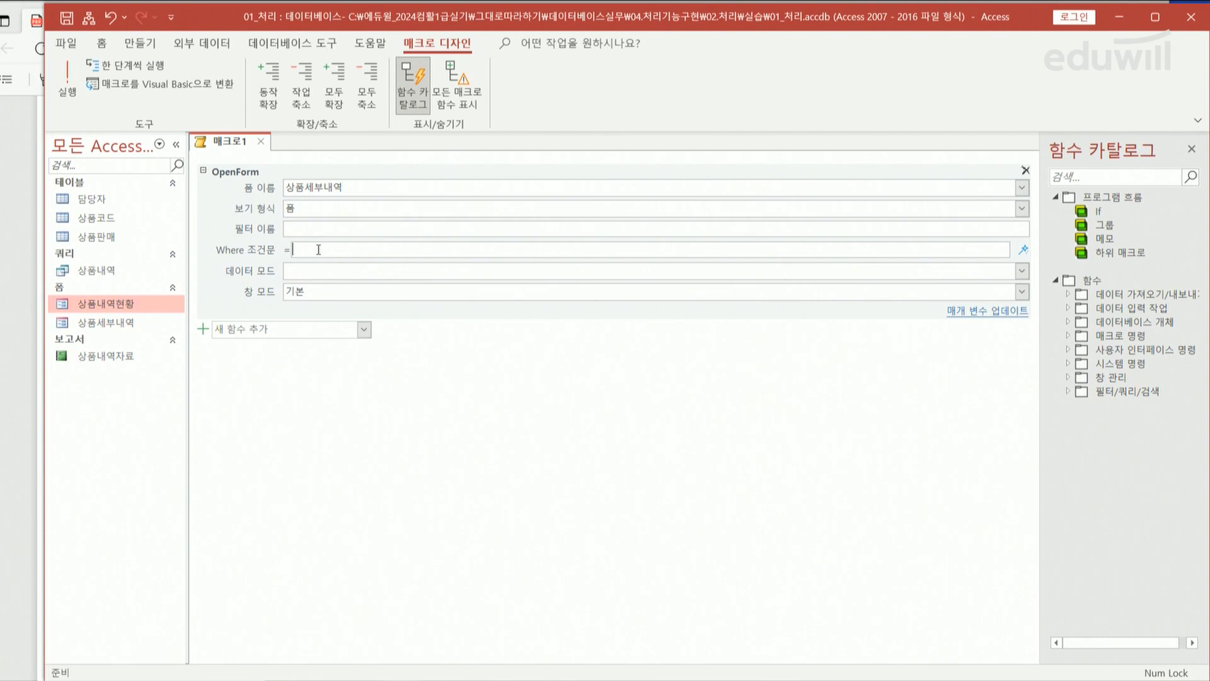
type("[")
type("시")
type("품코드")
type("]=")
Step: In the Expression Builder, complete the Where condition with the main상품코드 control of the 상품내역현황 form: [상품코드]= Forms![상품내역현황]![main상품코드]
left_click(1024, 251)
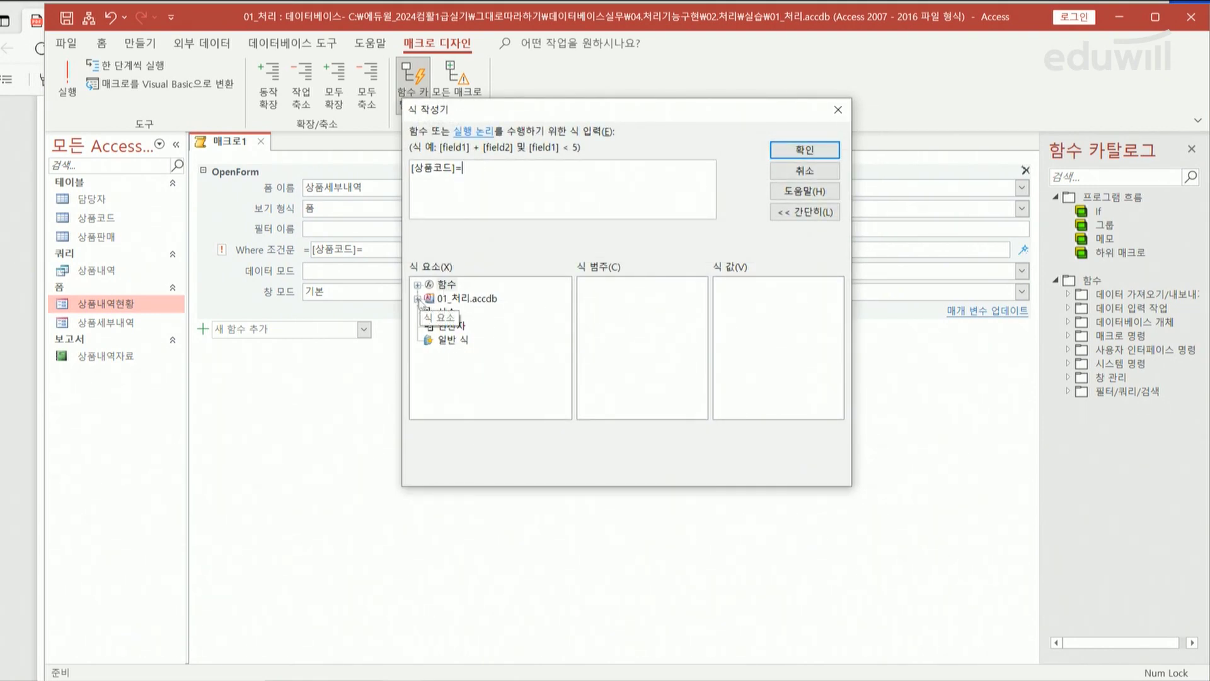
left_click(418, 299)
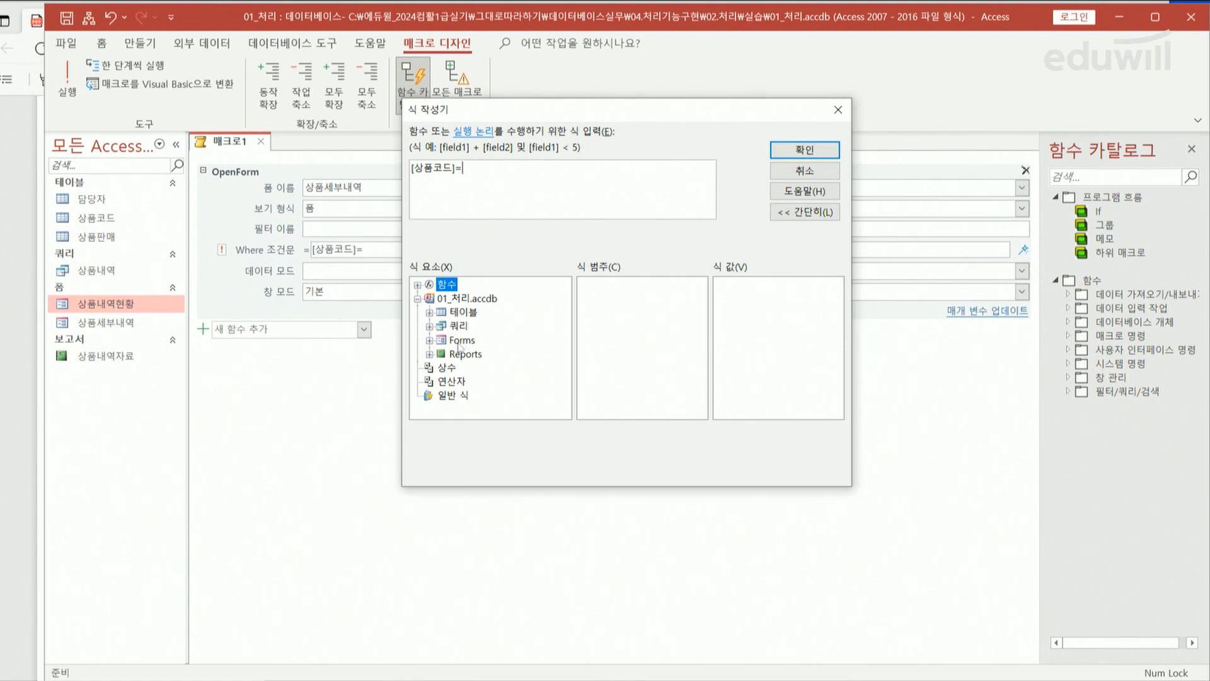
left_click(429, 341)
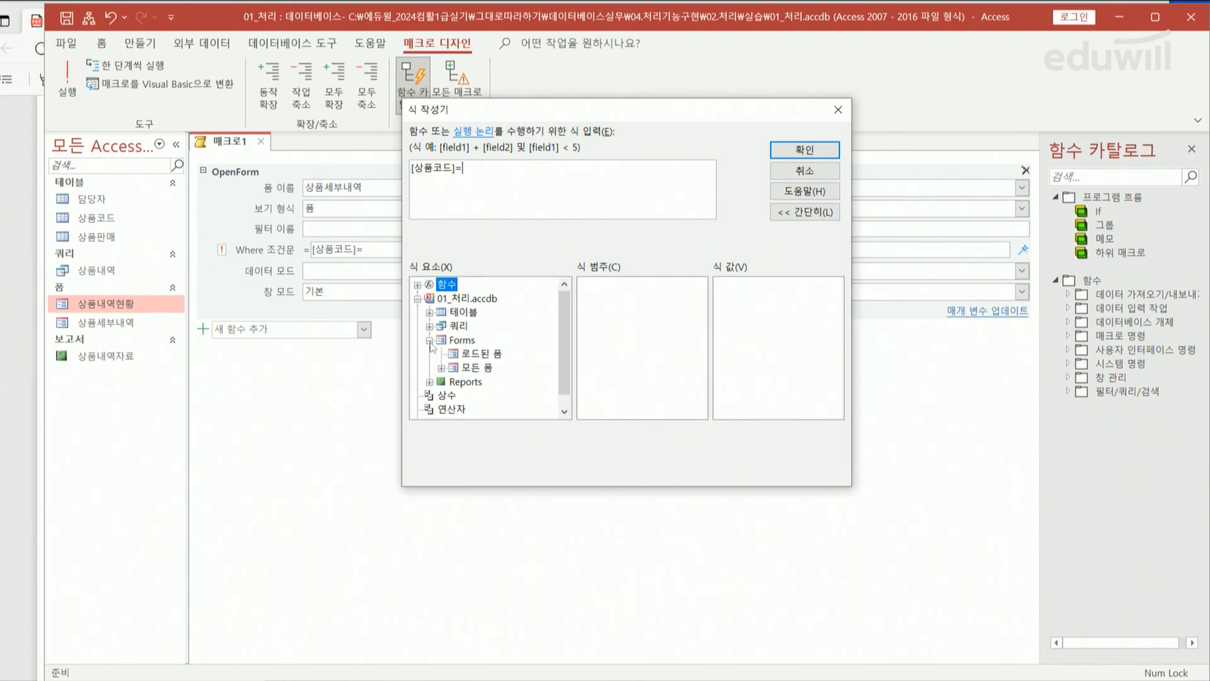
left_click(441, 368)
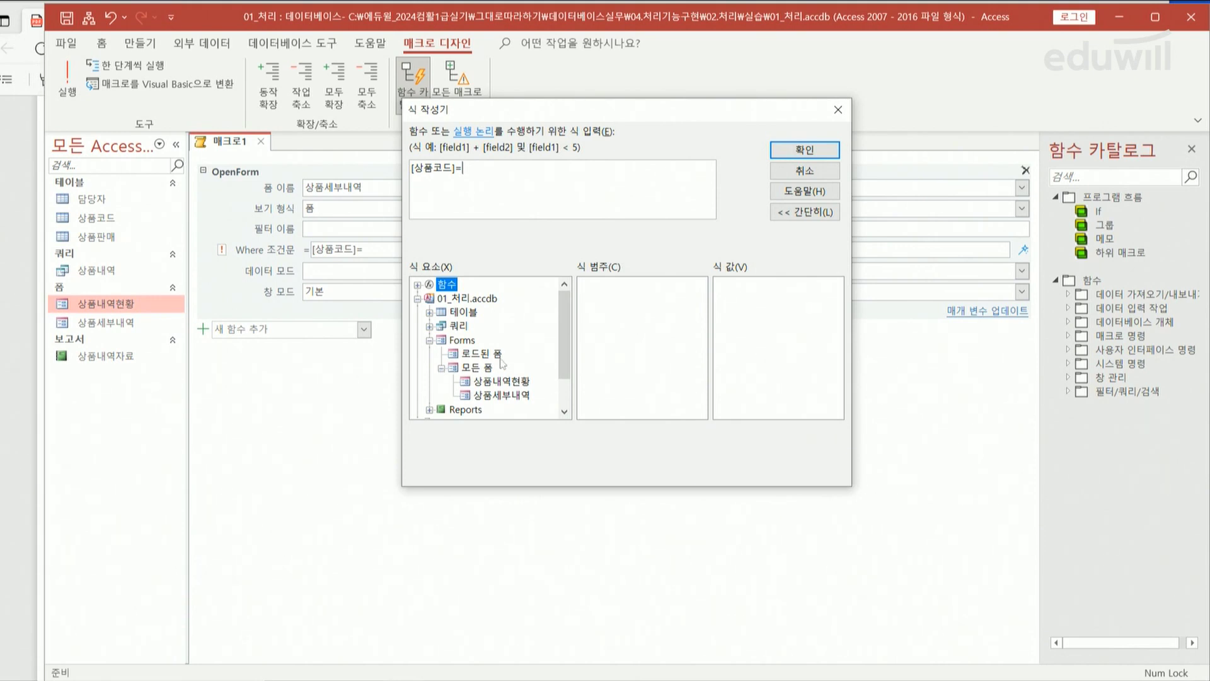
left_click(493, 383)
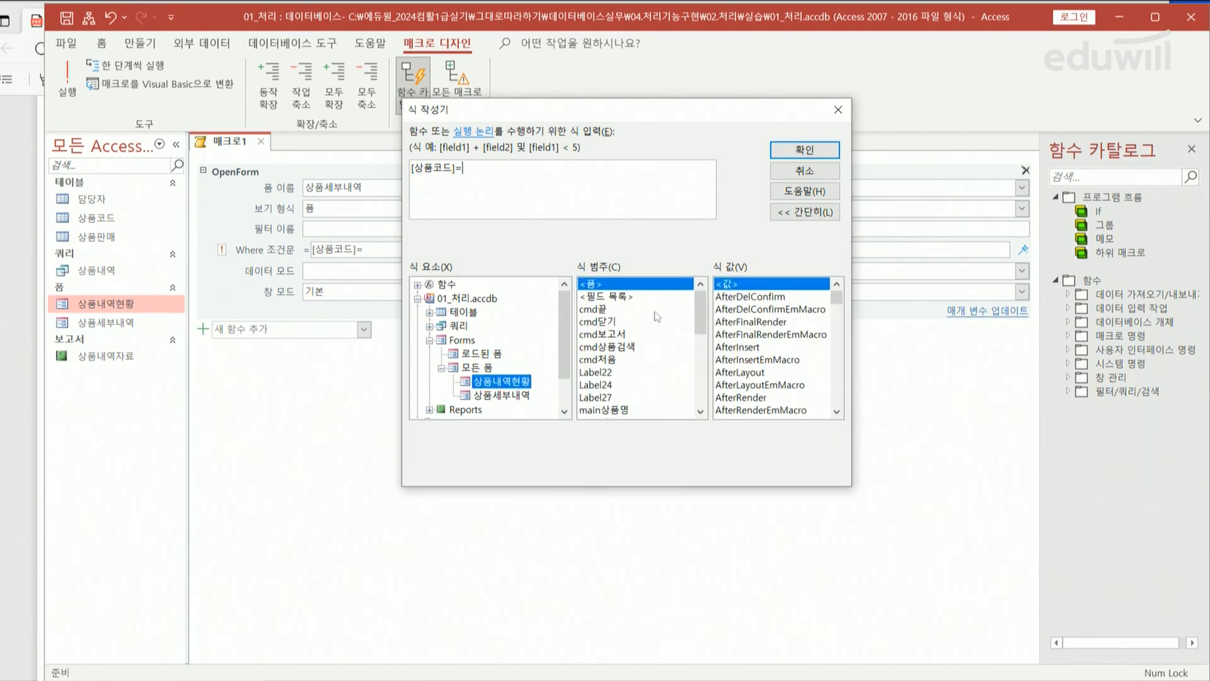
scroll(699, 329, "down", 3)
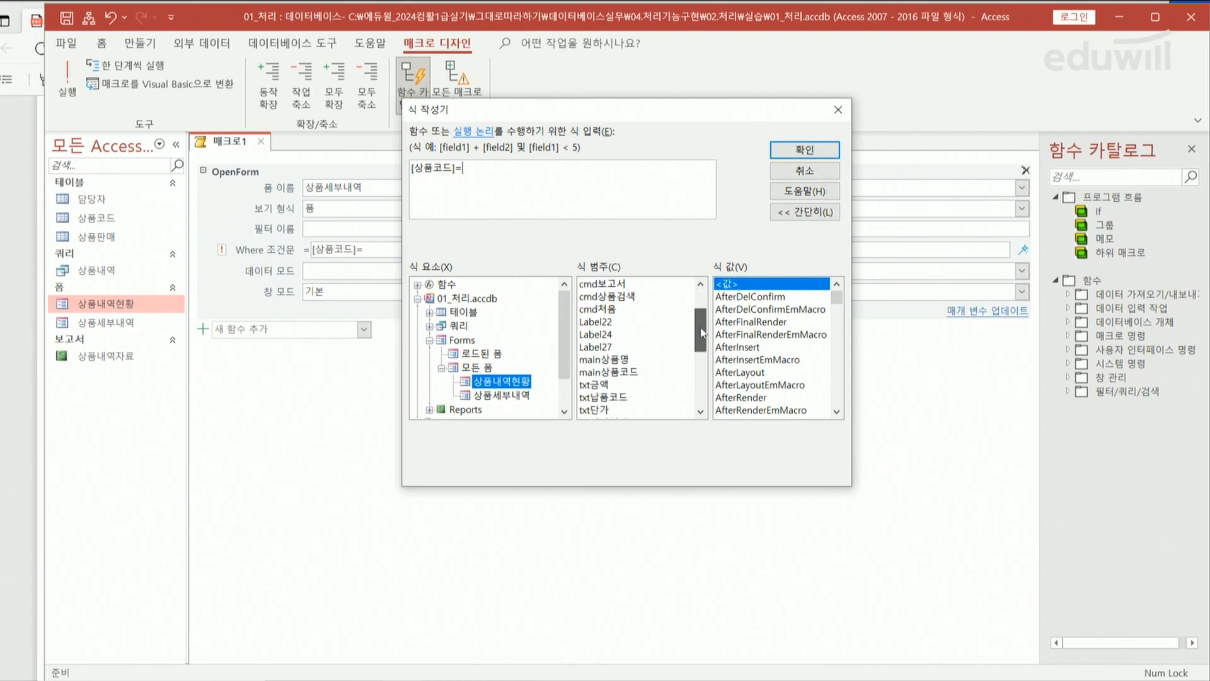
scroll(700, 334, "down", 1)
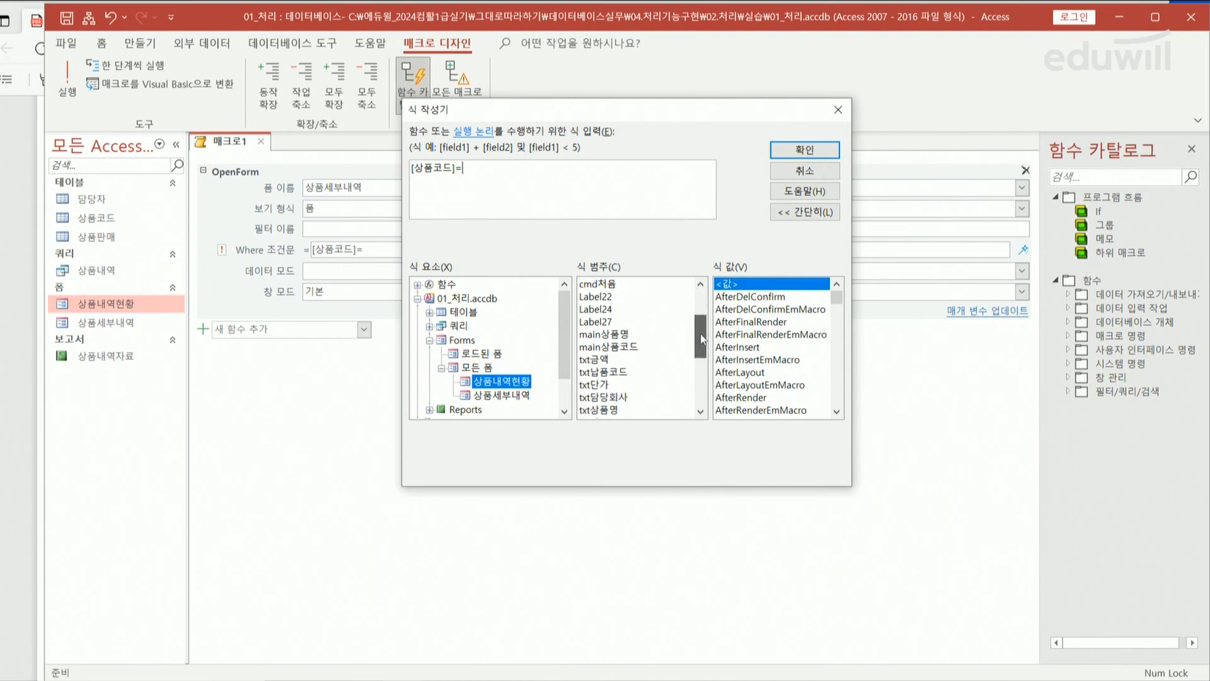
left_click(633, 348)
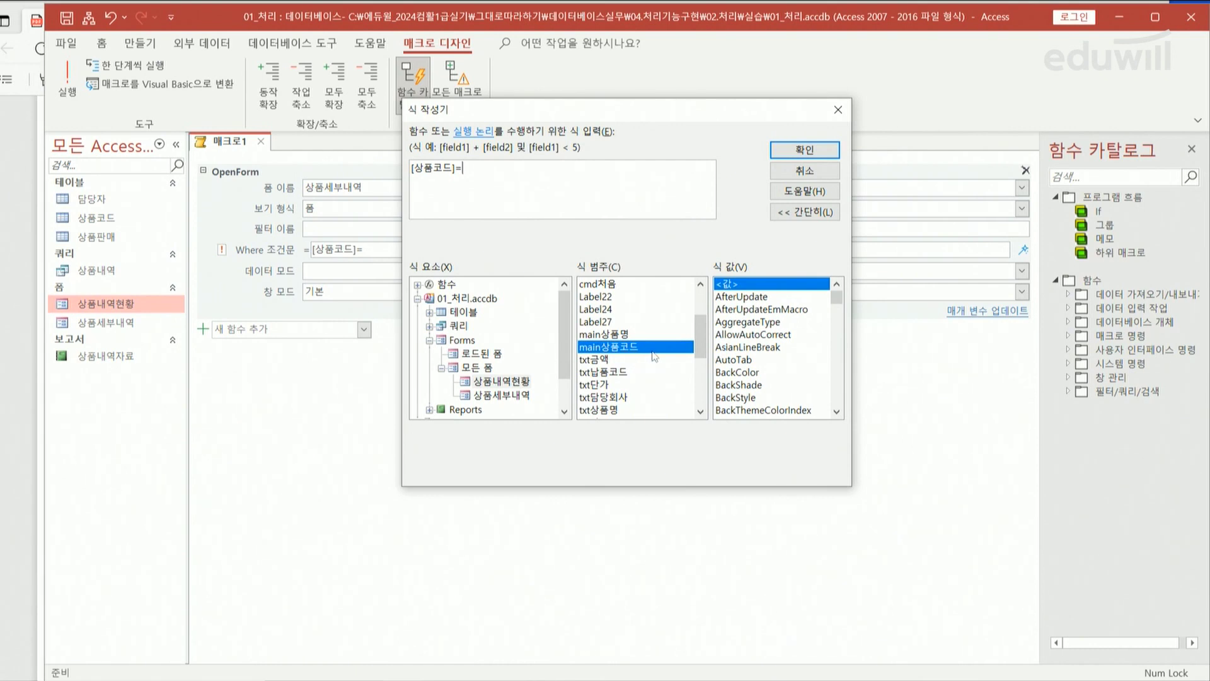
double_click(656, 348)
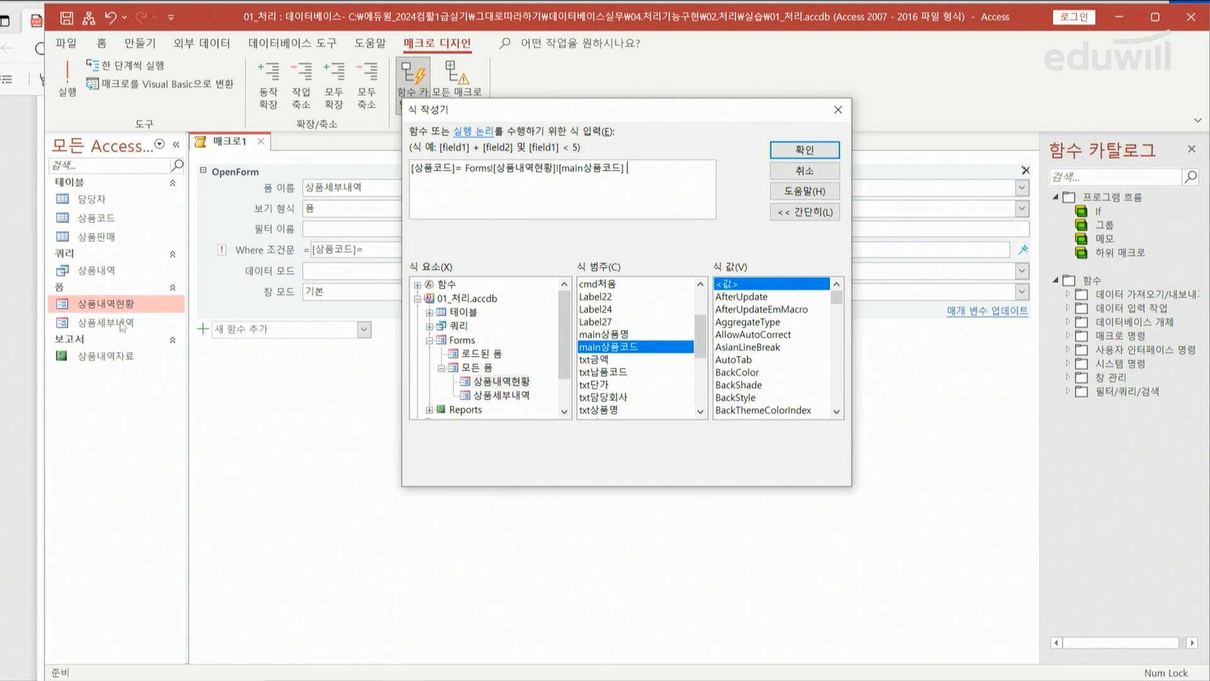
mouse_move(79, 332)
left_mouse_down()
mouse_move(126, 331)
mouse_move(139, 315)
mouse_move(76, 334)
left_mouse_up()
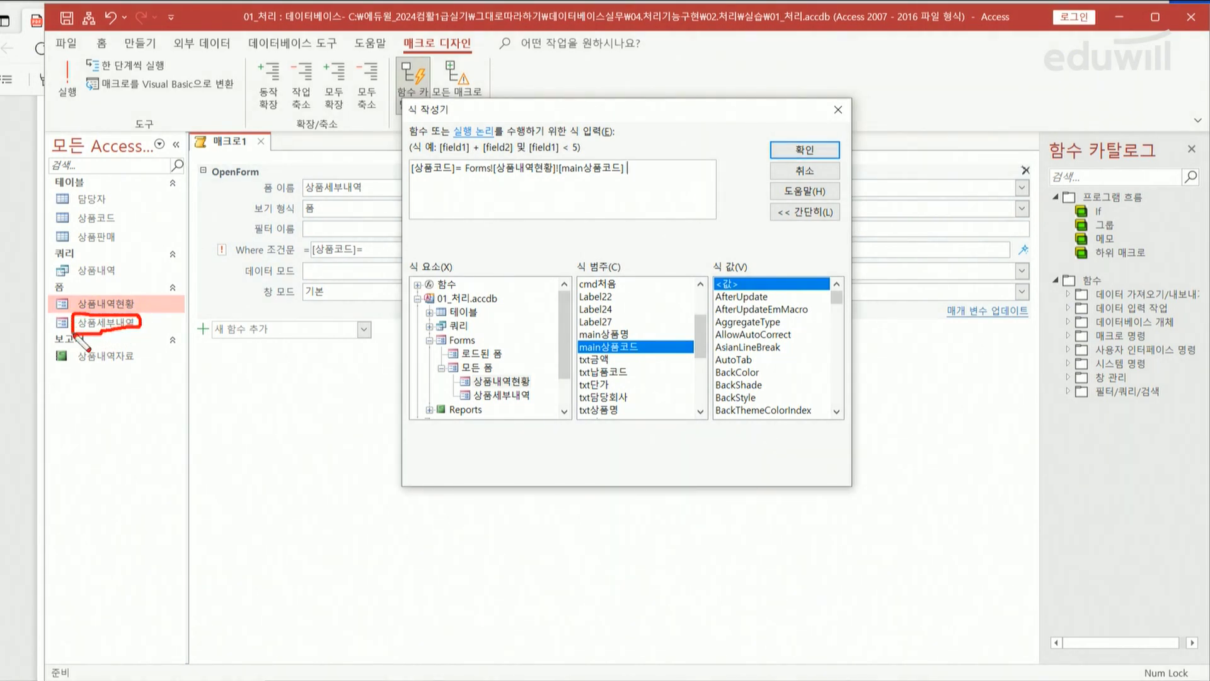
left_click_drag(411, 178, 444, 179)
left_click_drag(150, 324, 154, 308)
left_click_drag(465, 179, 622, 181)
key("Escape")
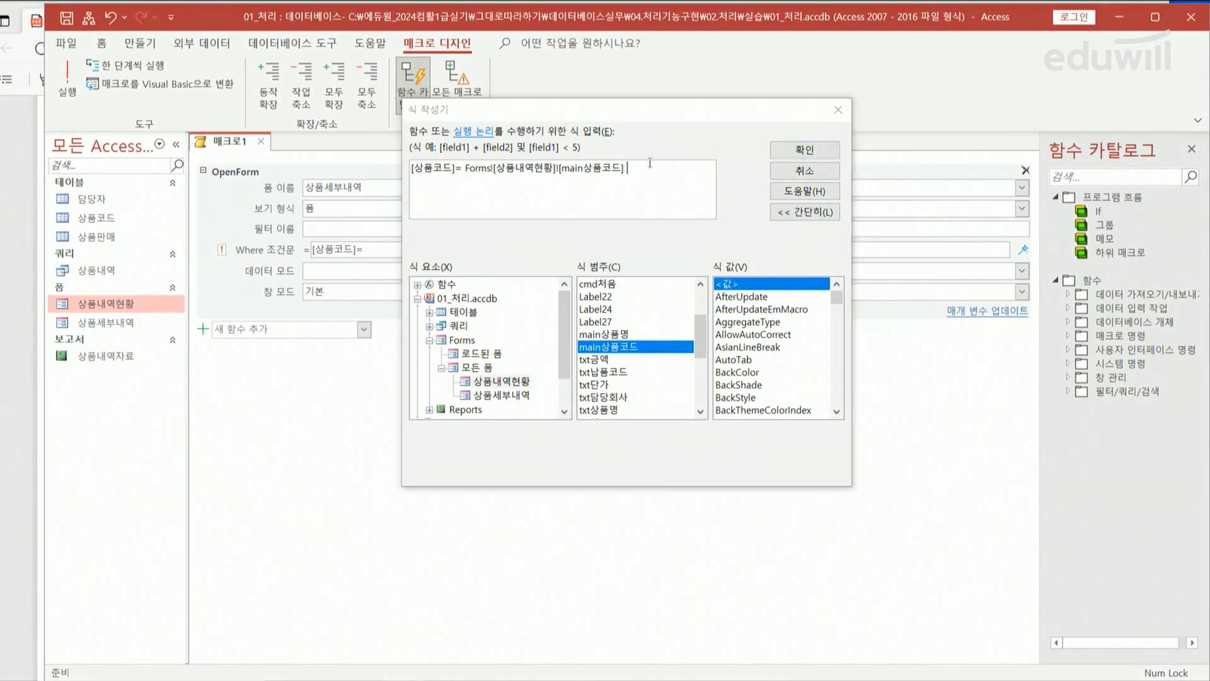
Step: Accept the Where expression, then close the macro and save it under the name 상품검색
left_click(818, 153)
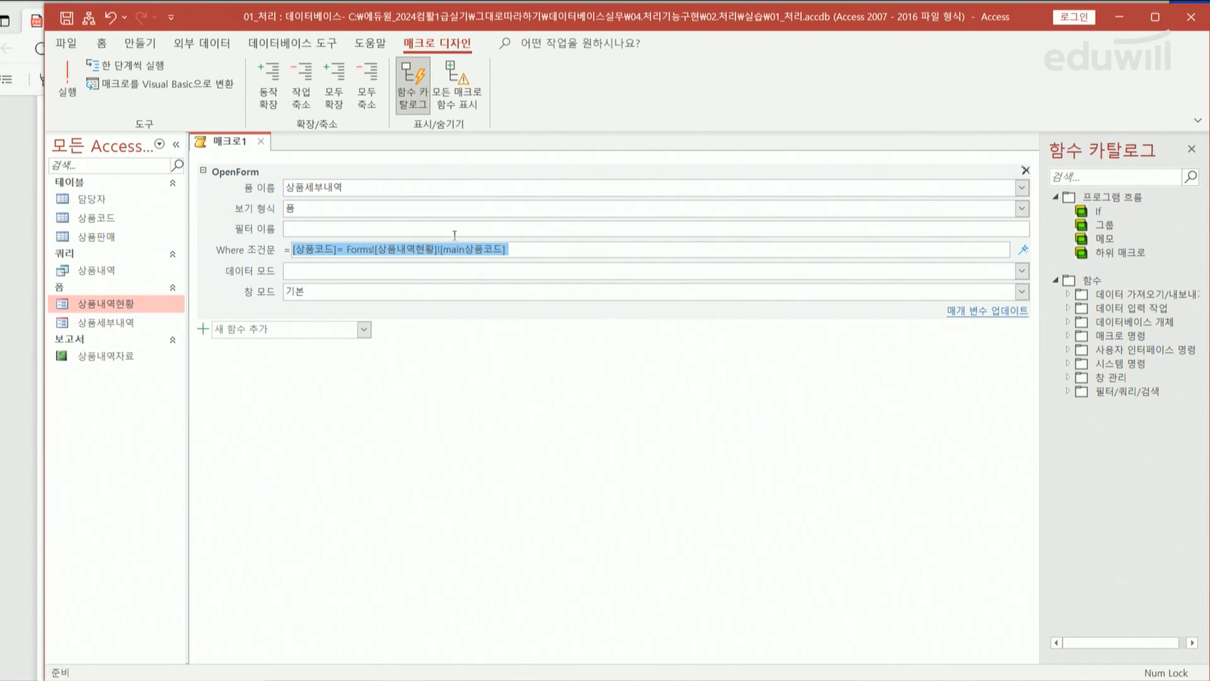
left_click(262, 143)
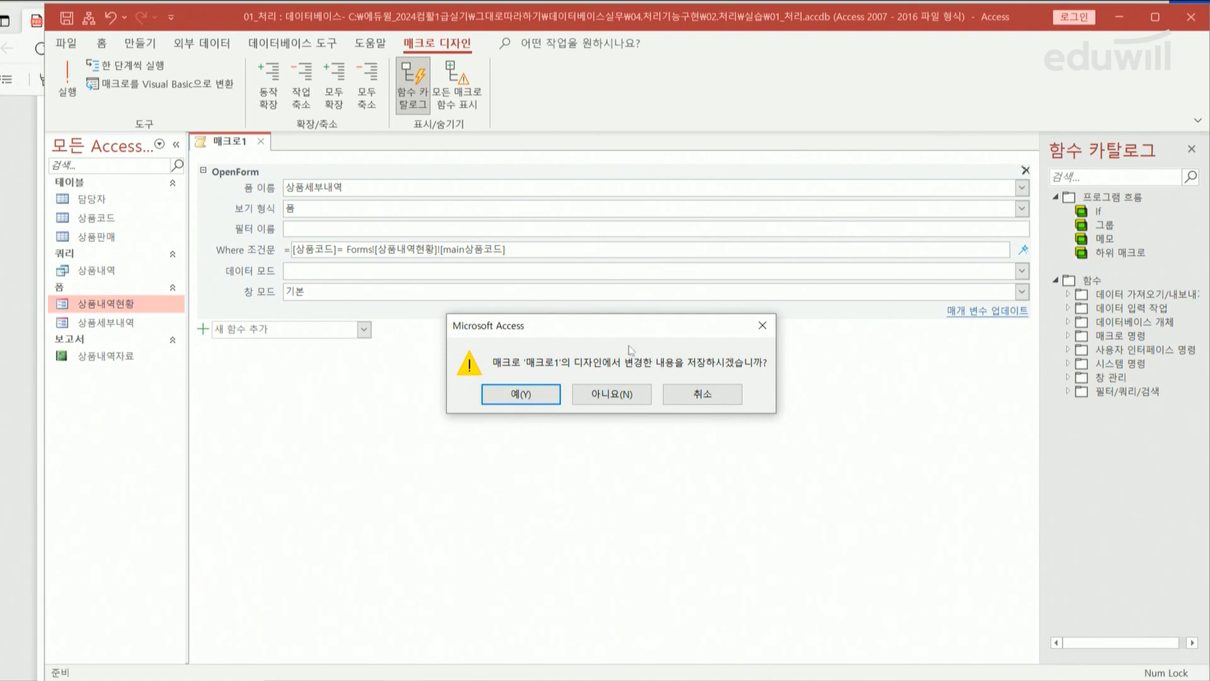
left_click(531, 395)
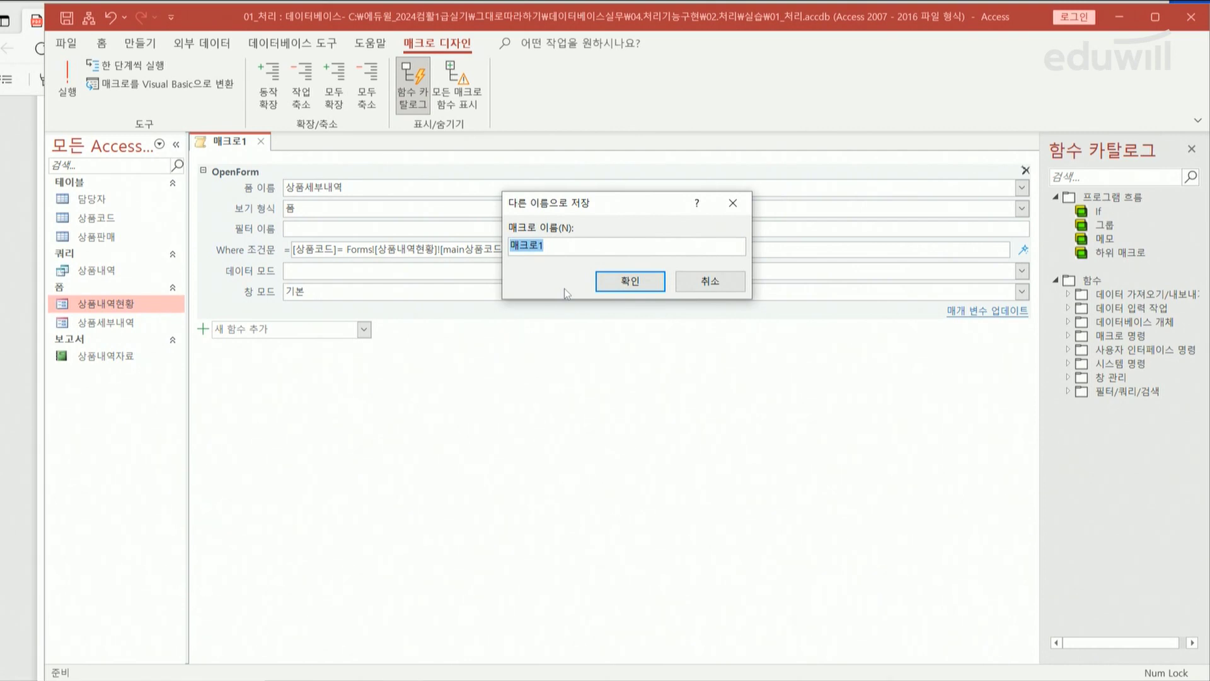
type("상ㅍㅁ")
key("BackSpace")
key("BackSpace")
type("품검ㅅㅐㄱ")
left_click(610, 281)
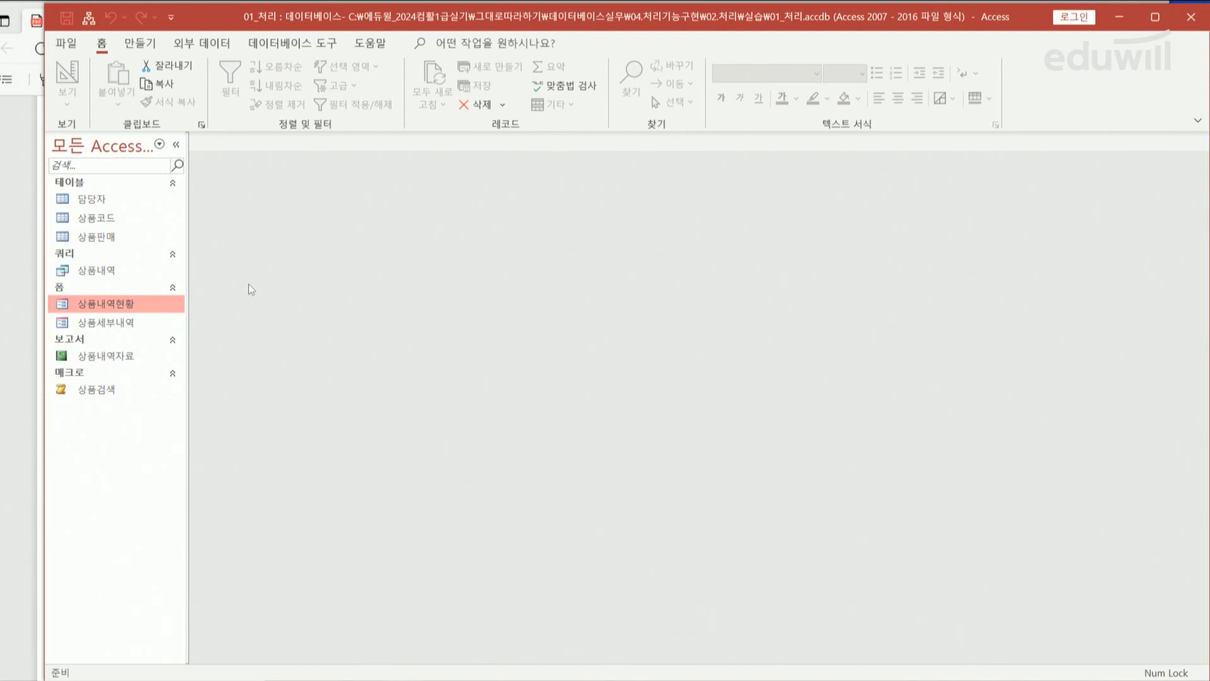
Step: In Design view of the 상품내역현황 form, assign the 상품검색 macro to the cmd상품검색 button's On Click event, then save and close the form
right_click(121, 310)
left_click(174, 363)
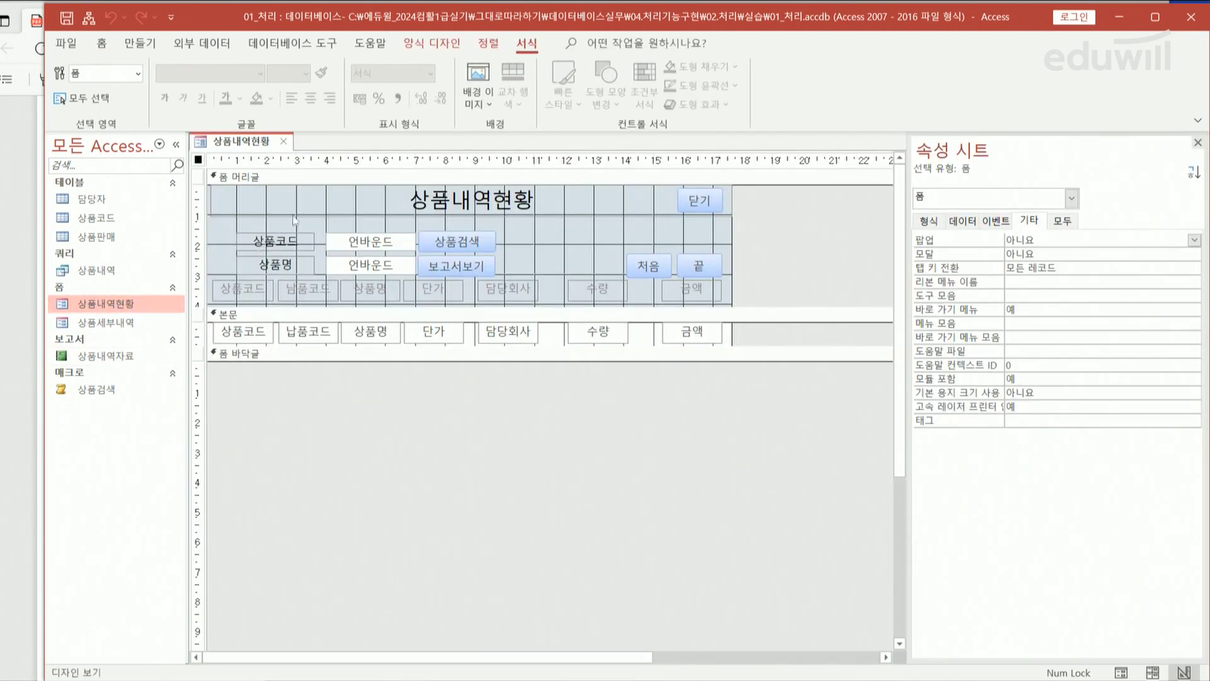
left_click(489, 245)
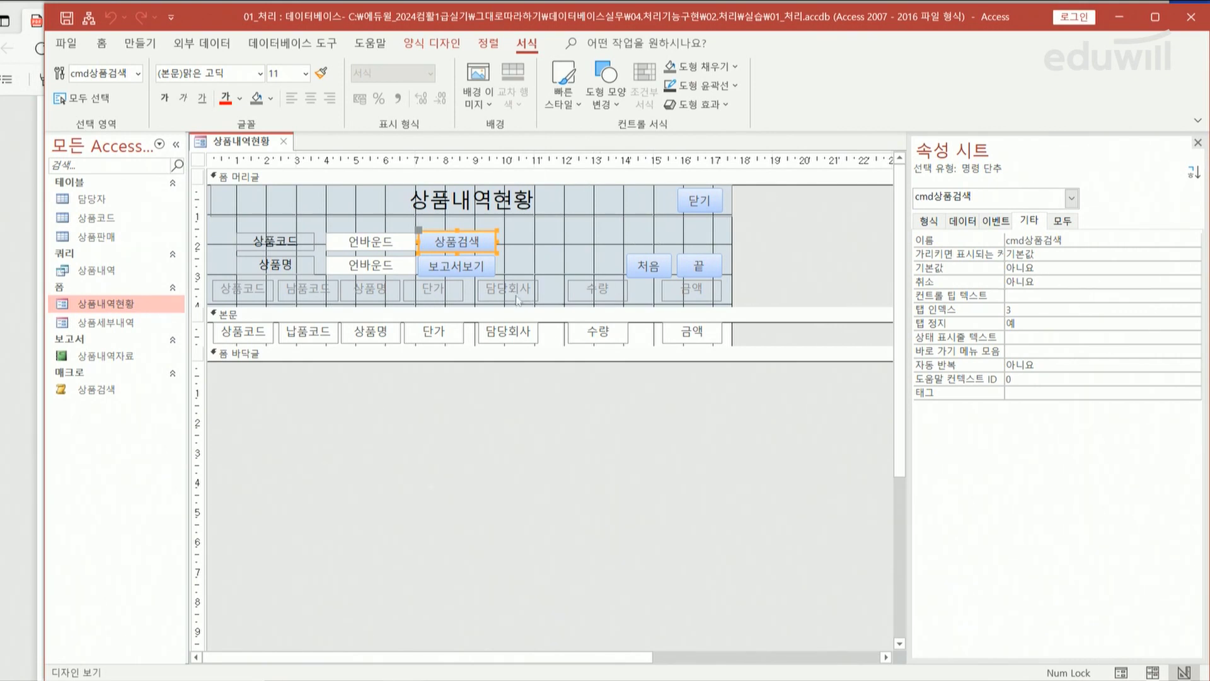
left_click(447, 45)
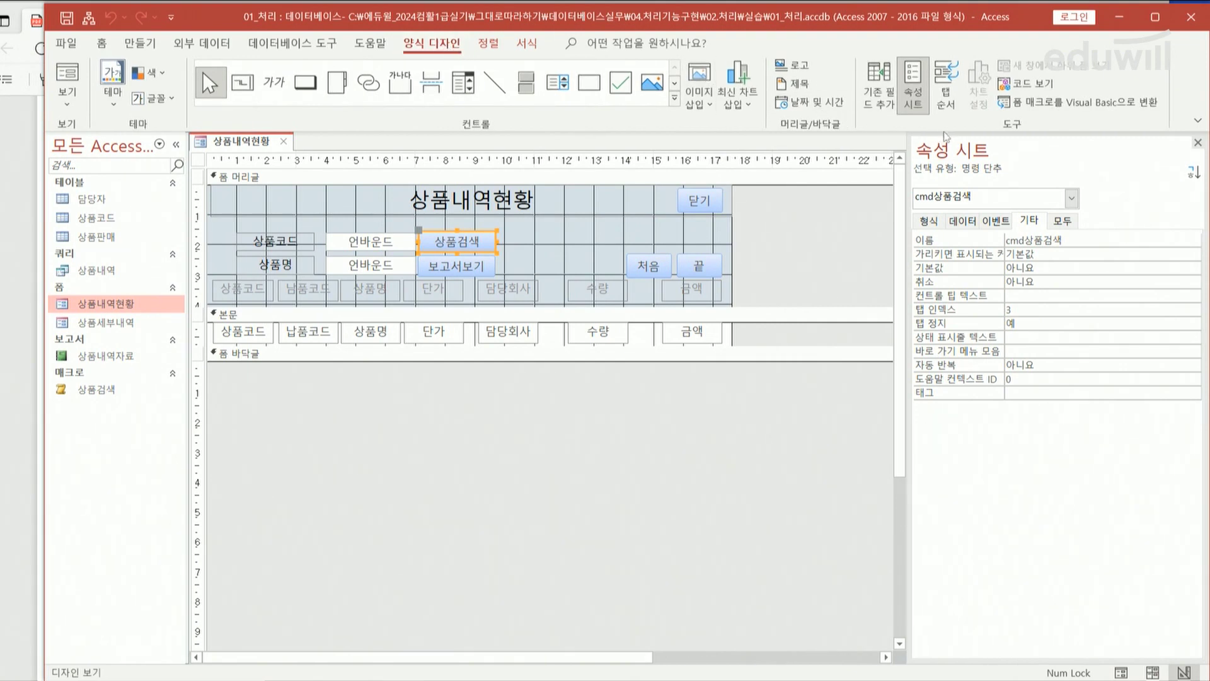
left_click(997, 222)
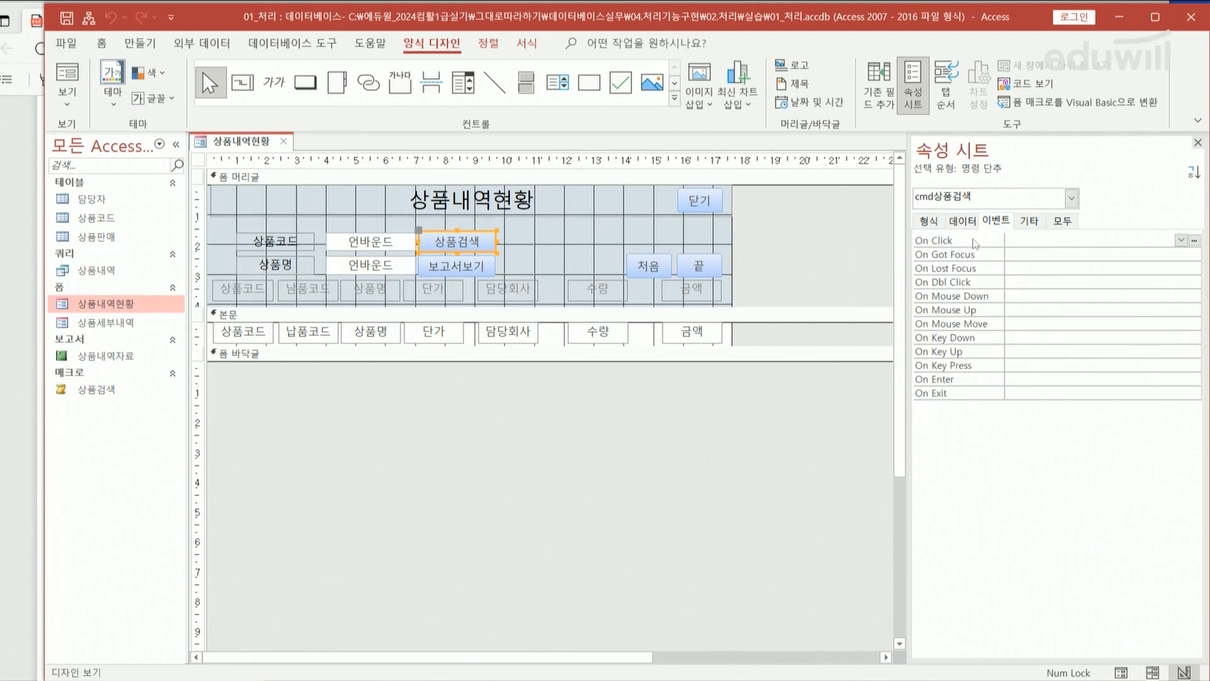
left_click(1169, 241)
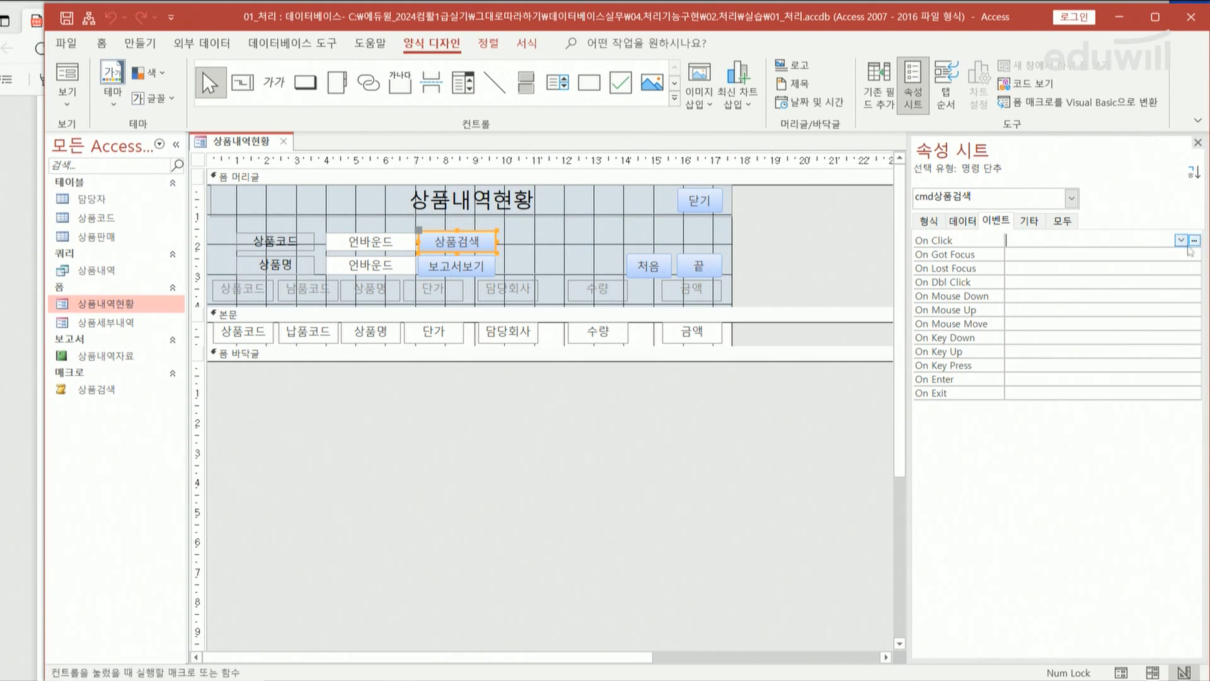
left_click(1181, 242)
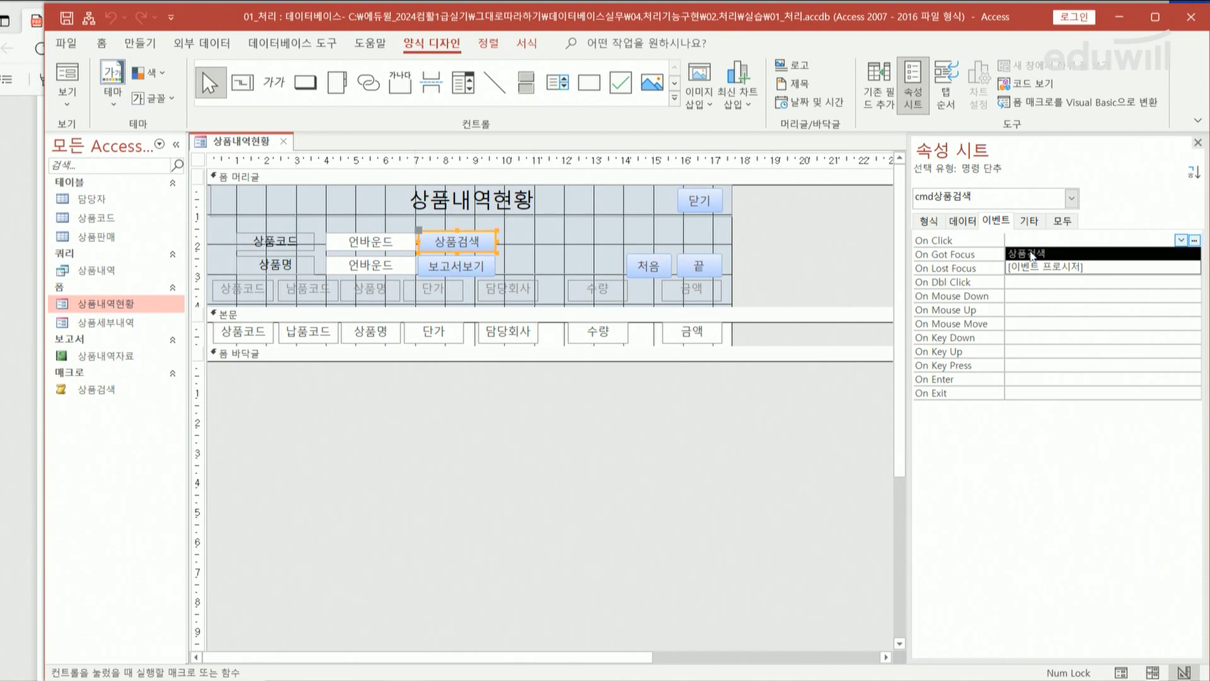
left_click(1031, 254)
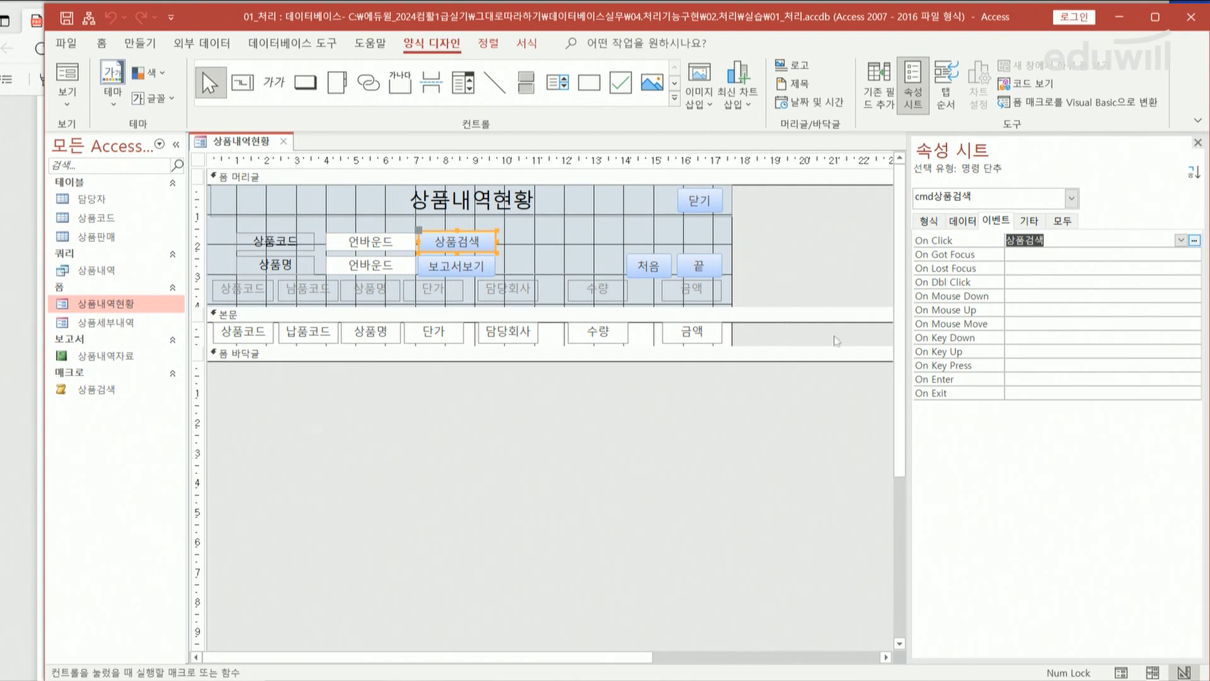
left_click(284, 142)
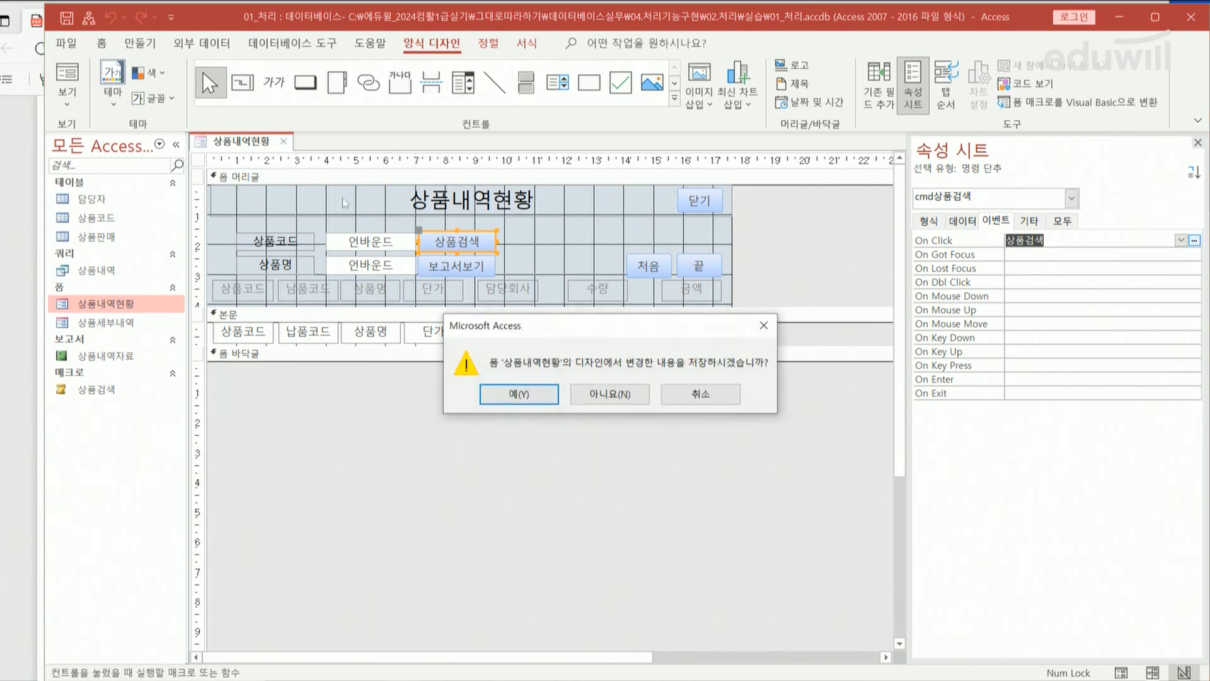
left_click(529, 400)
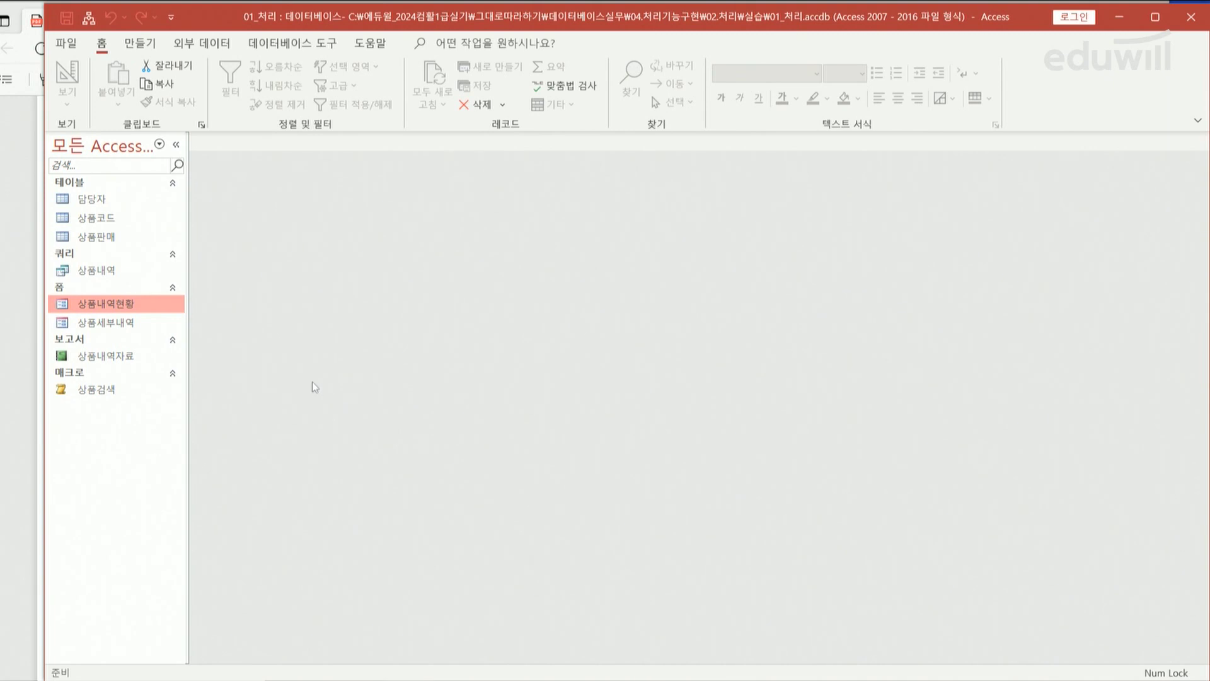
Step: Open the 상품내역현황 form in Form view and test the 상품검색 button with product code K2
double_click(119, 308)
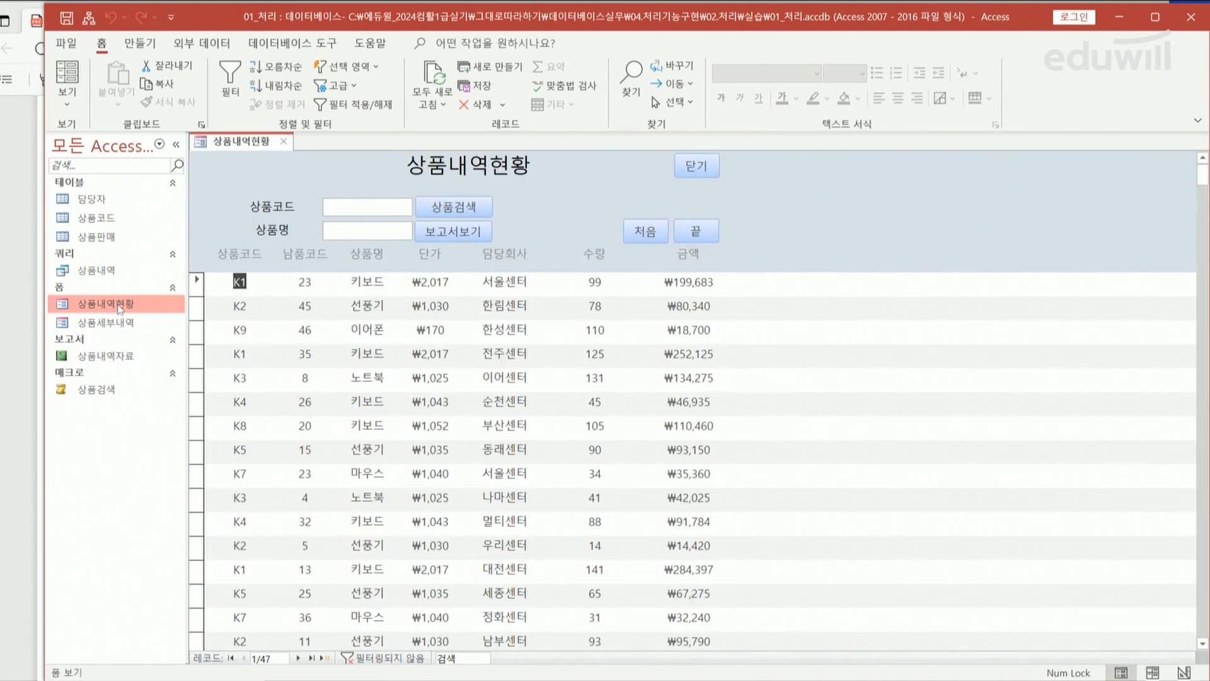
left_click(365, 207)
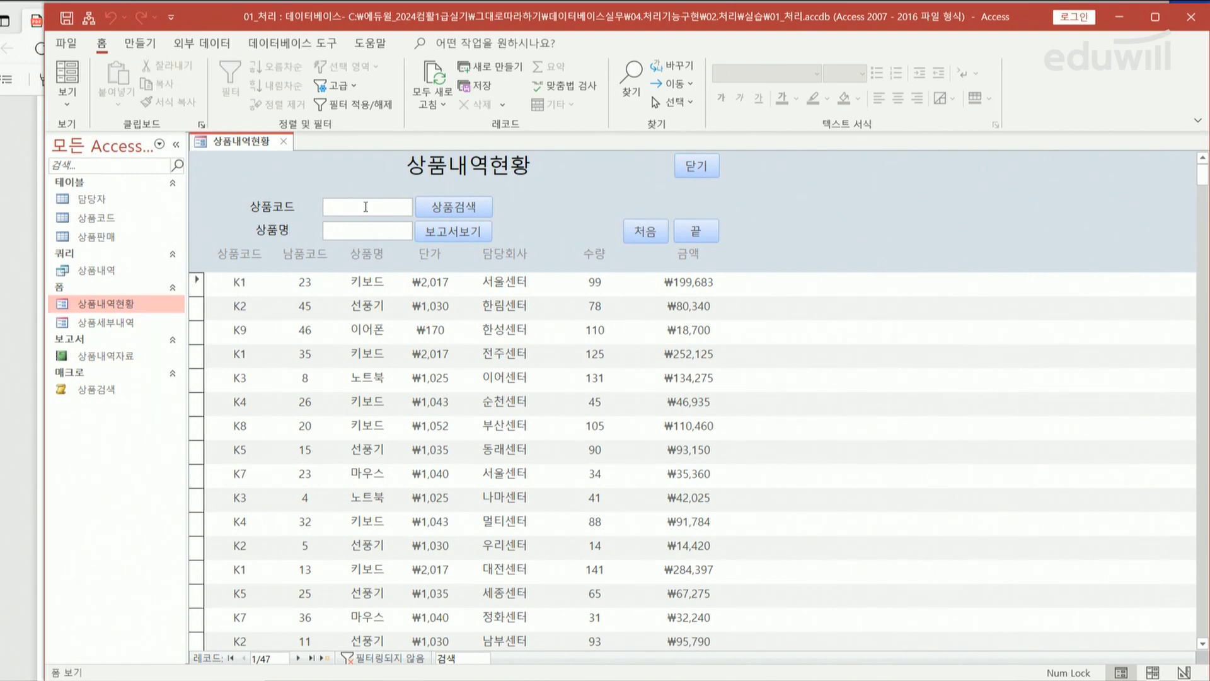
type("ㅋ")
type("2")
left_click(453, 207)
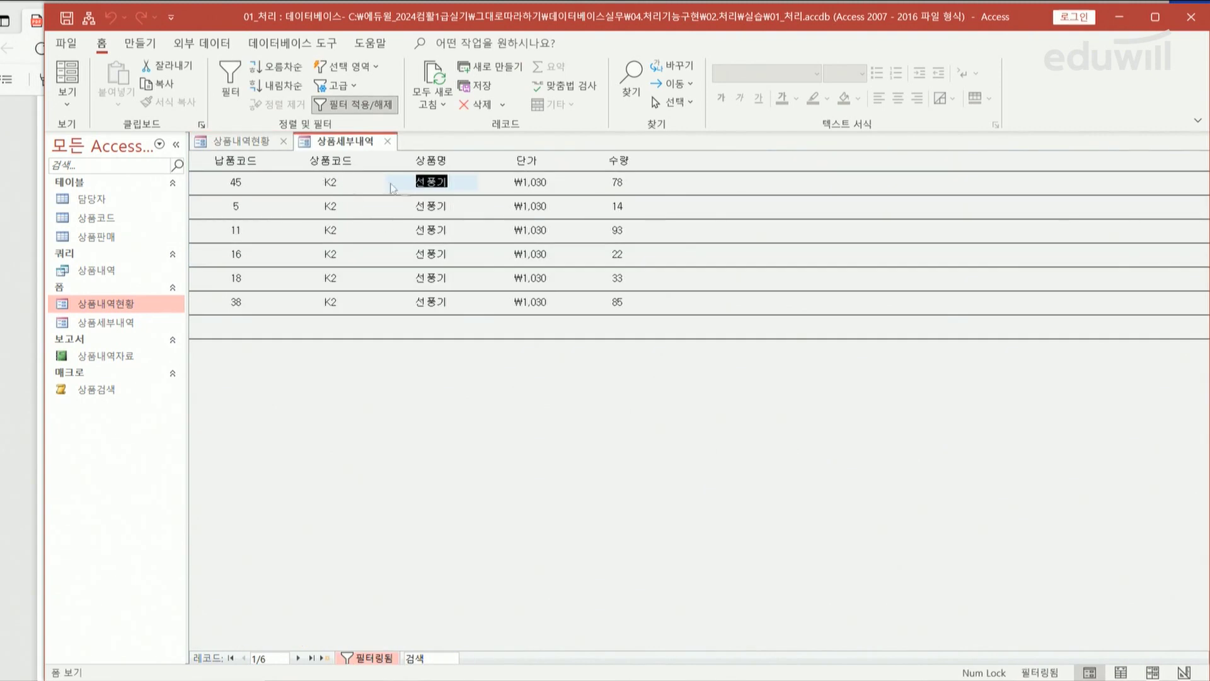
mouse_move(351, 182)
left_mouse_down()
mouse_move(319, 187)
mouse_move(305, 254)
mouse_move(343, 314)
mouse_move(349, 172)
mouse_move(315, 151)
mouse_move(376, 150)
left_mouse_up()
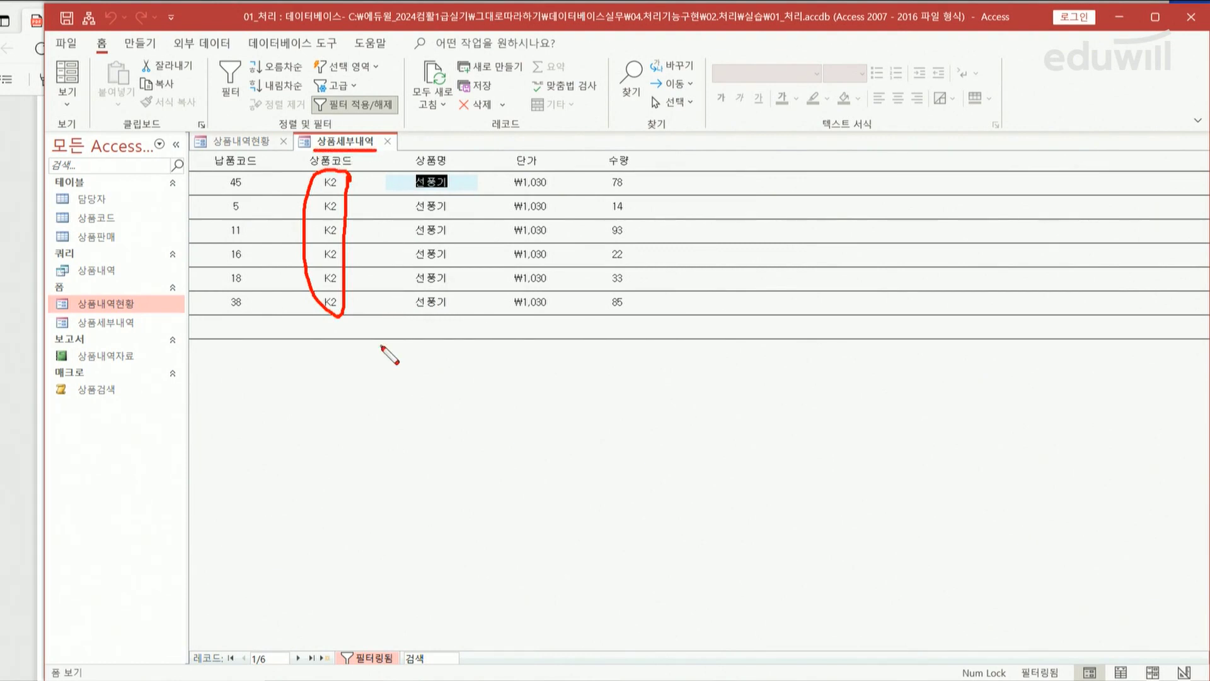
key("Escape")
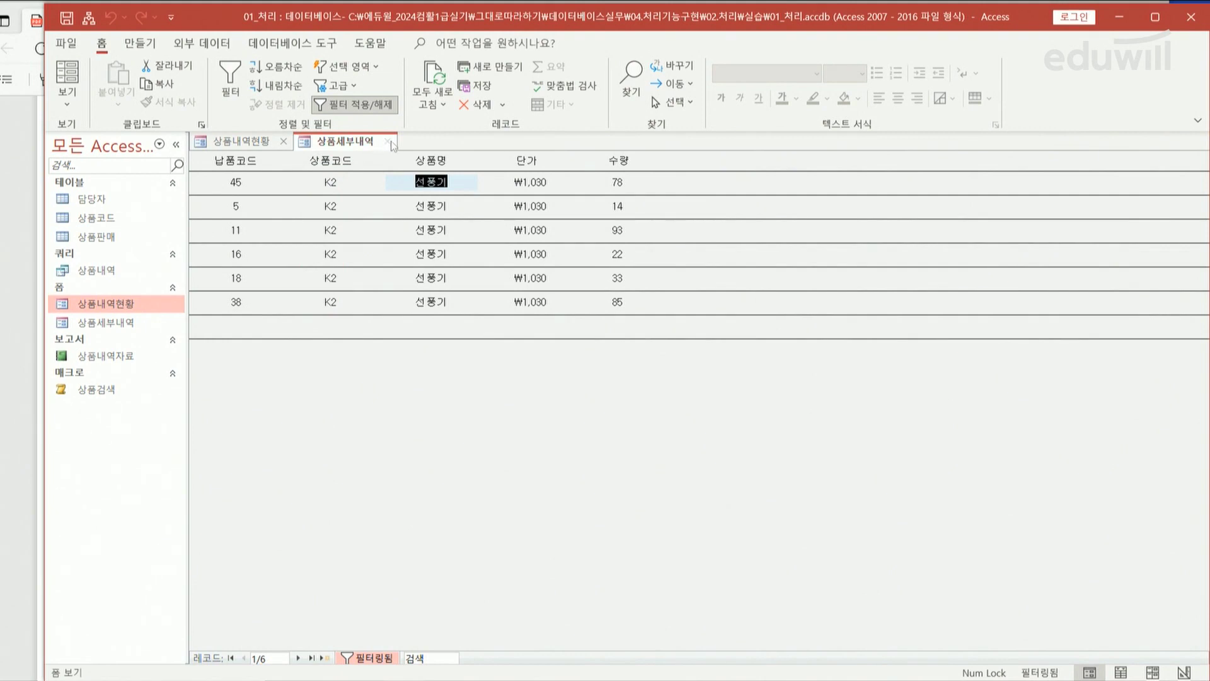
Step: Close the 상품세부내역 form, clear the 상품코드 search box, and close the 상품내역현황 form
left_click(389, 142)
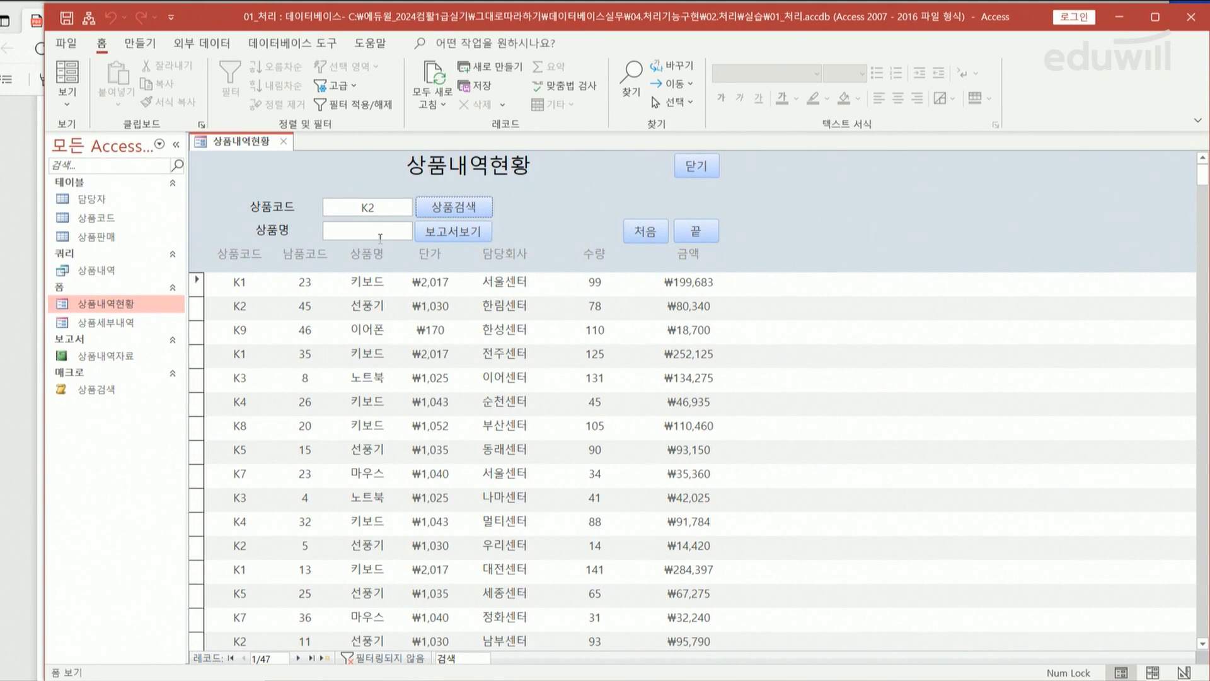
left_click_drag(378, 207, 342, 206)
key("BackSpace")
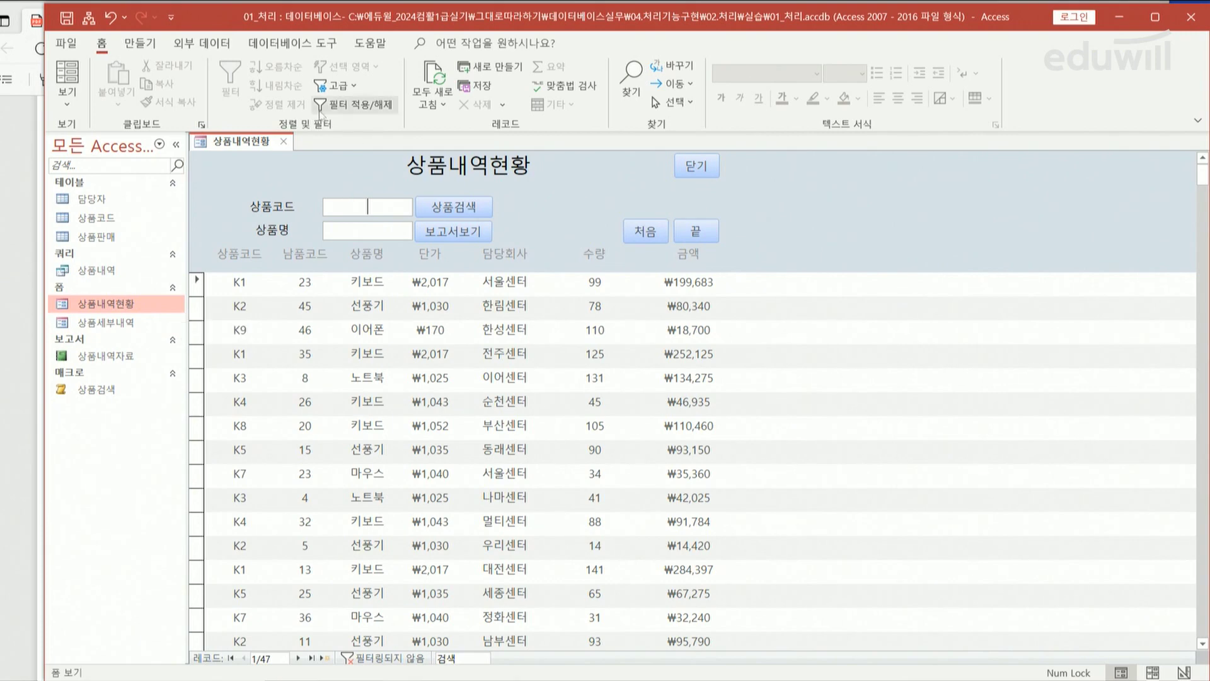
left_click(285, 144)
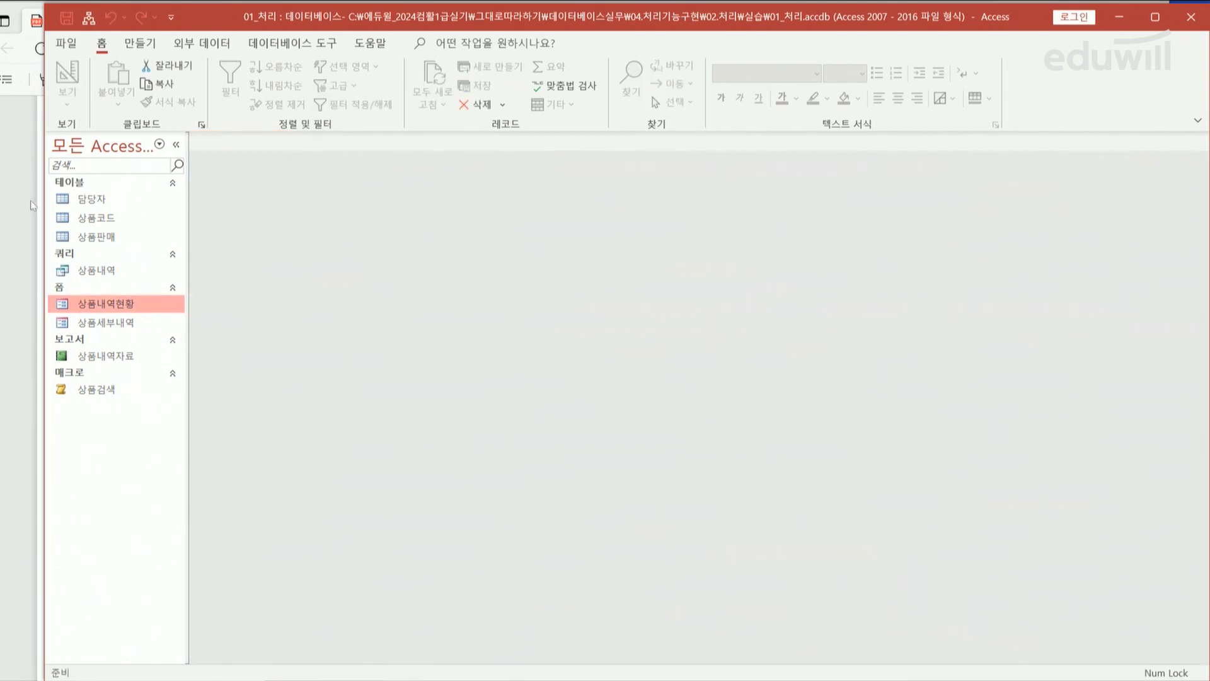
Step: Switch to the textbook PDF and read the second exercise's requirements for the 보고서보기 macro and the cmd보고서 button
left_click(25, 221)
scroll(465, 444, "down", 3)
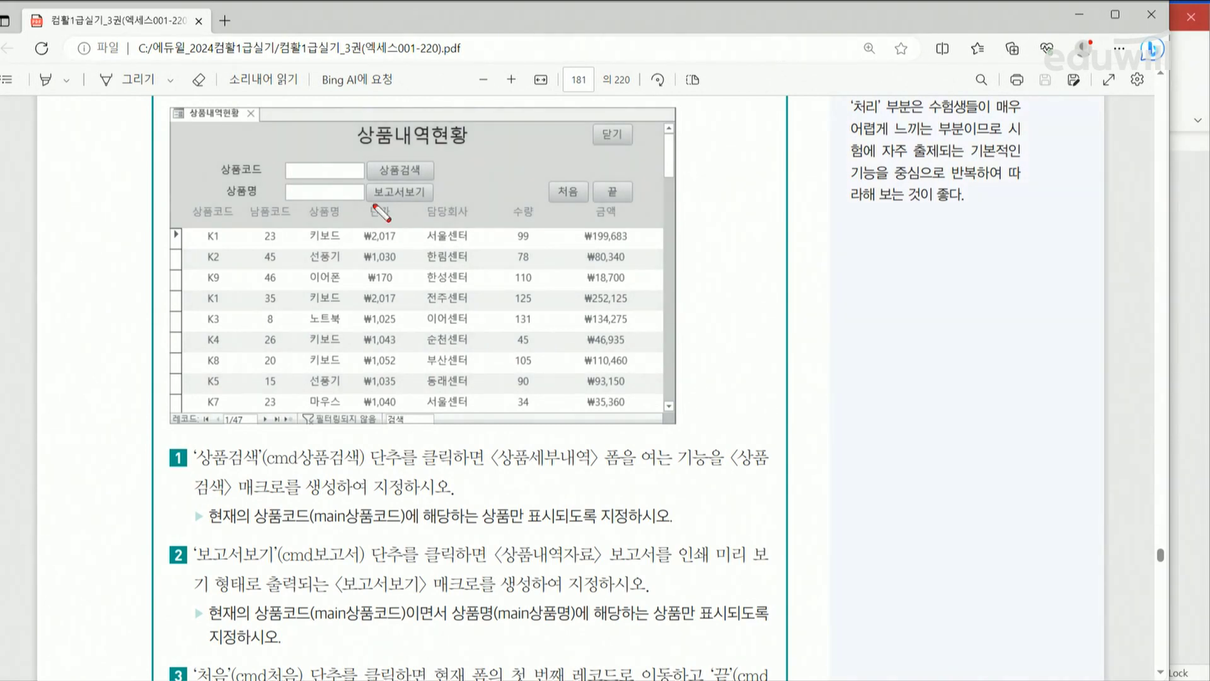
left_click_drag(368, 200, 442, 200)
Step: Return to Access and create a new blank macro
key("alt+Tab")
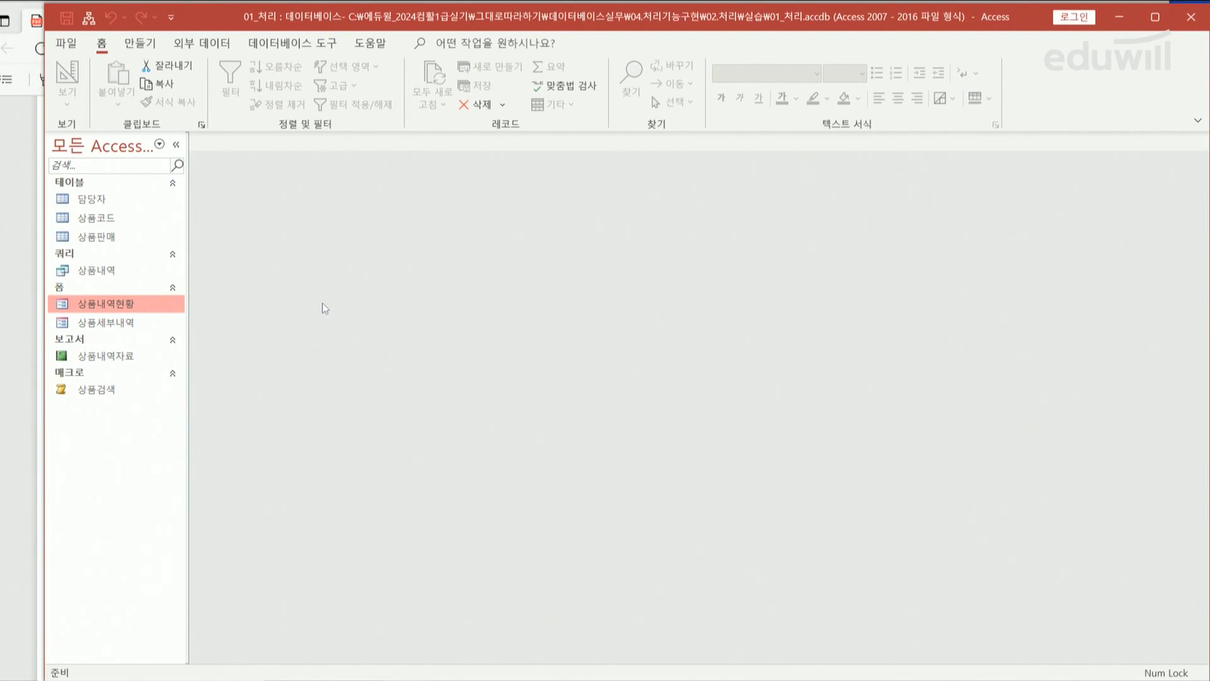
left_click(153, 48)
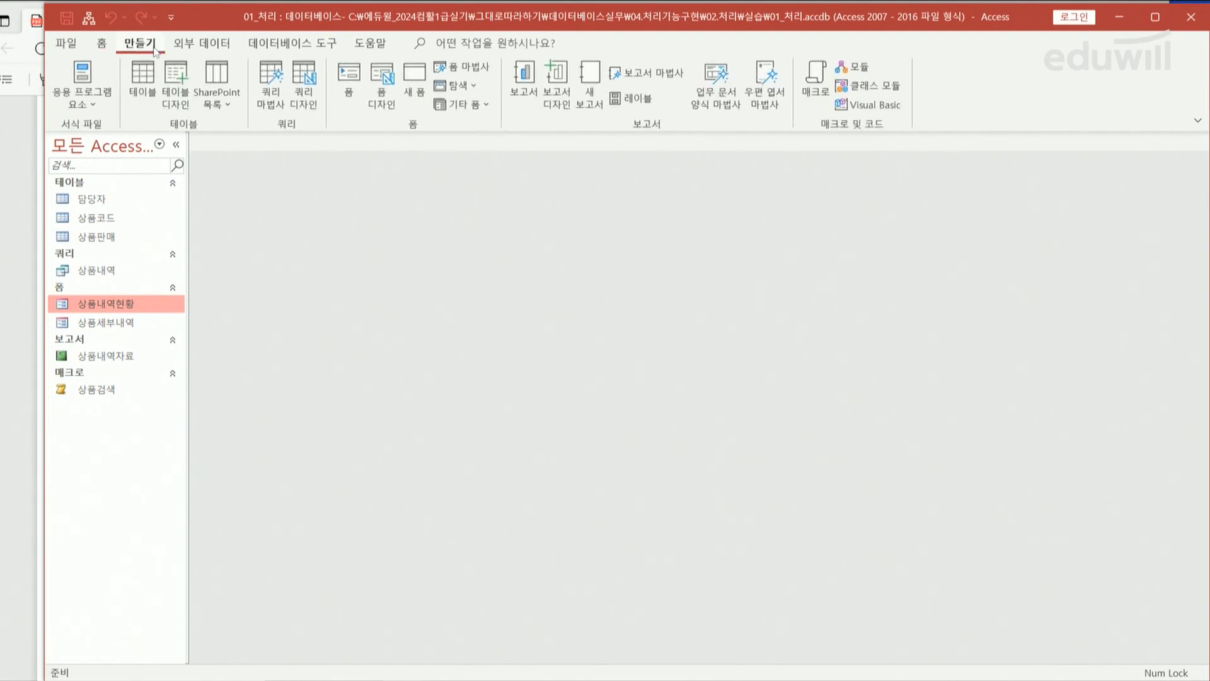
left_click(816, 78)
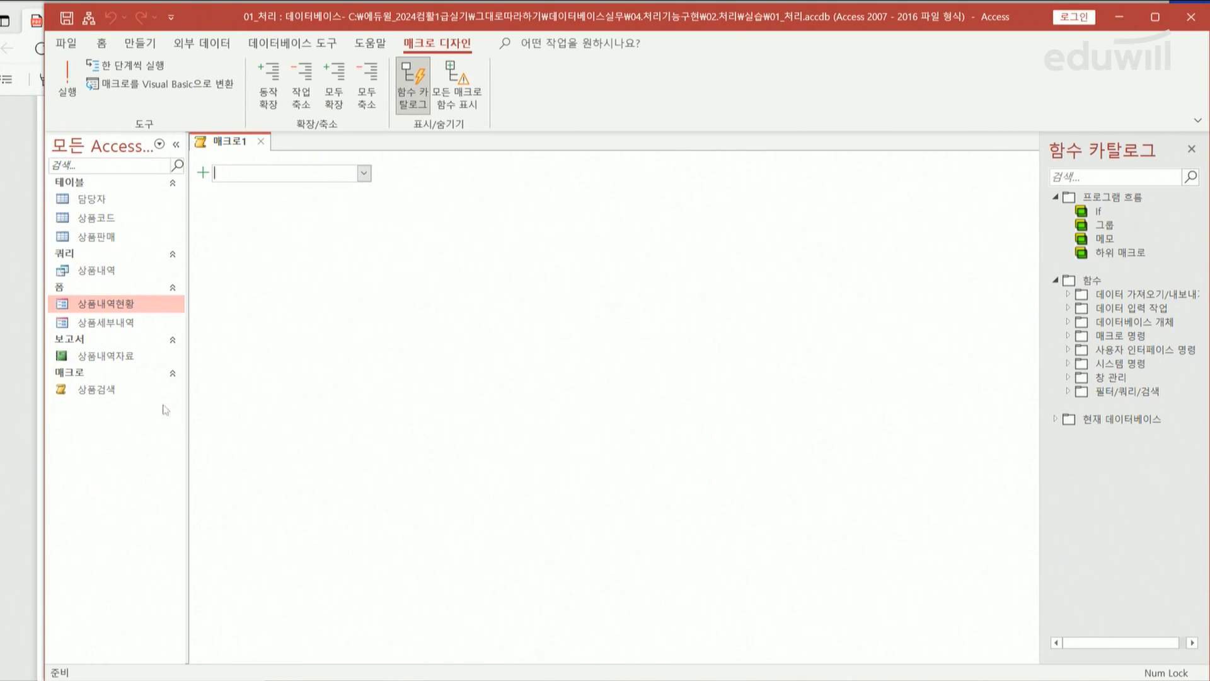
Step: Open the 상품내역자료 report in Design view, check the control names of its 상품코드 and 상품명 detail fields, and close it
double_click(101, 364)
right_click(101, 364)
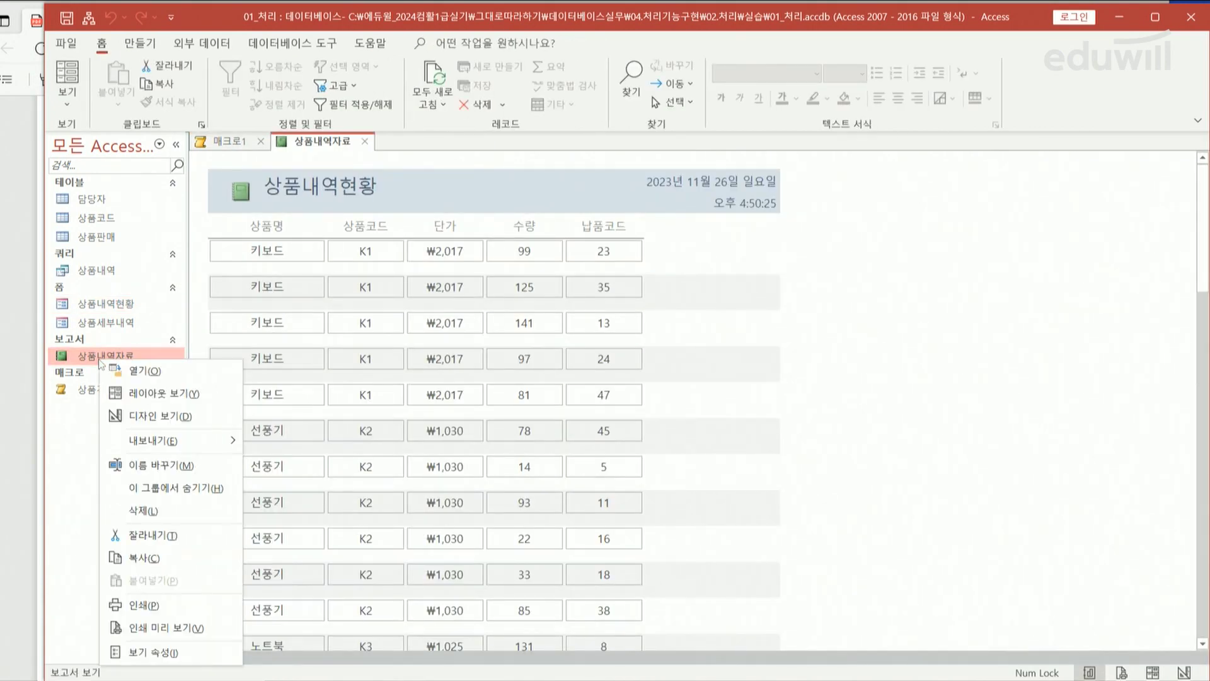
left_click(145, 417)
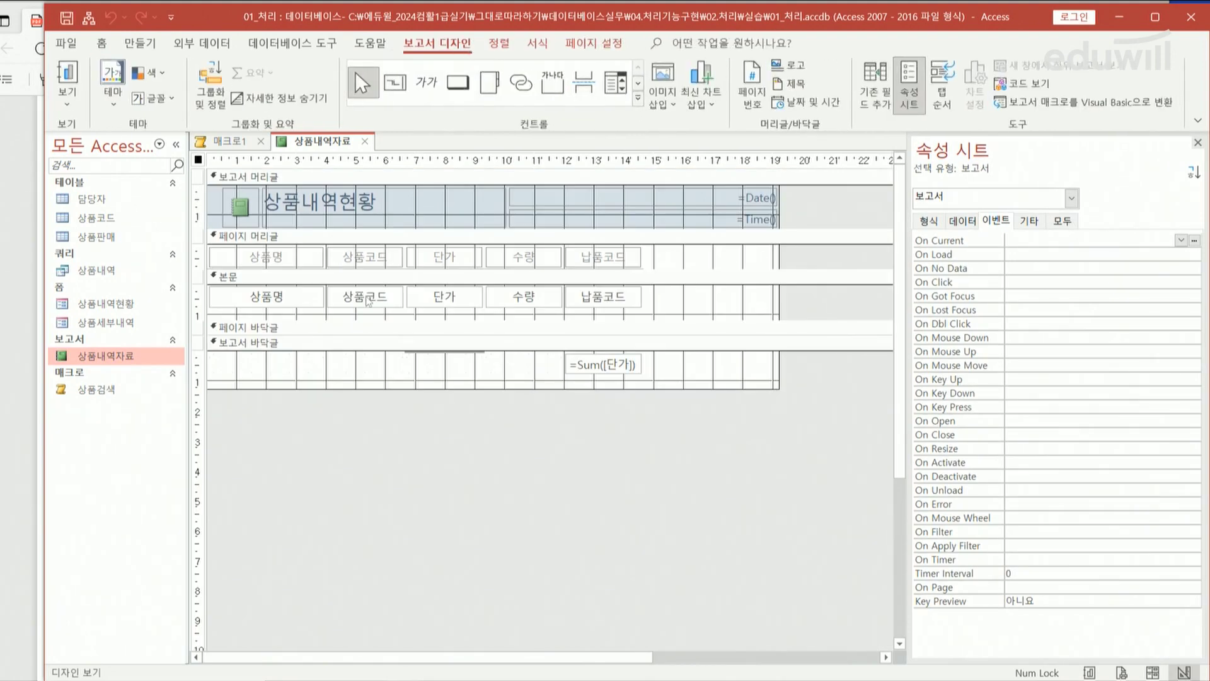
left_click(367, 299)
left_click(1029, 221)
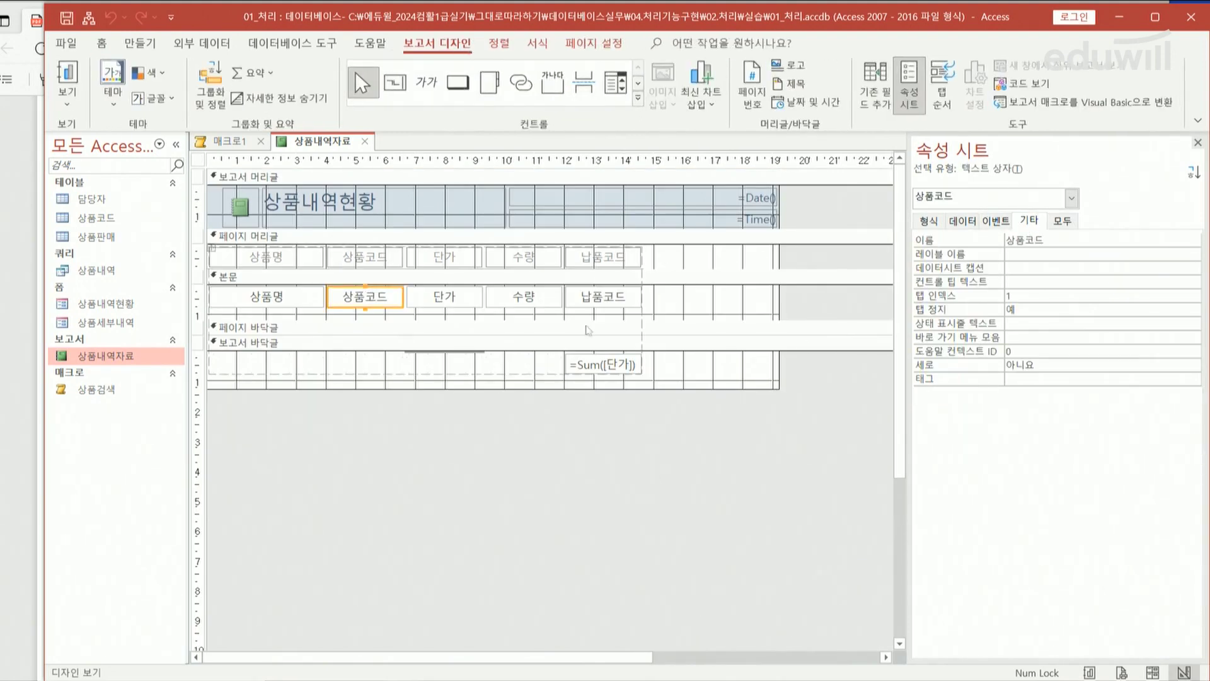
left_click(298, 302)
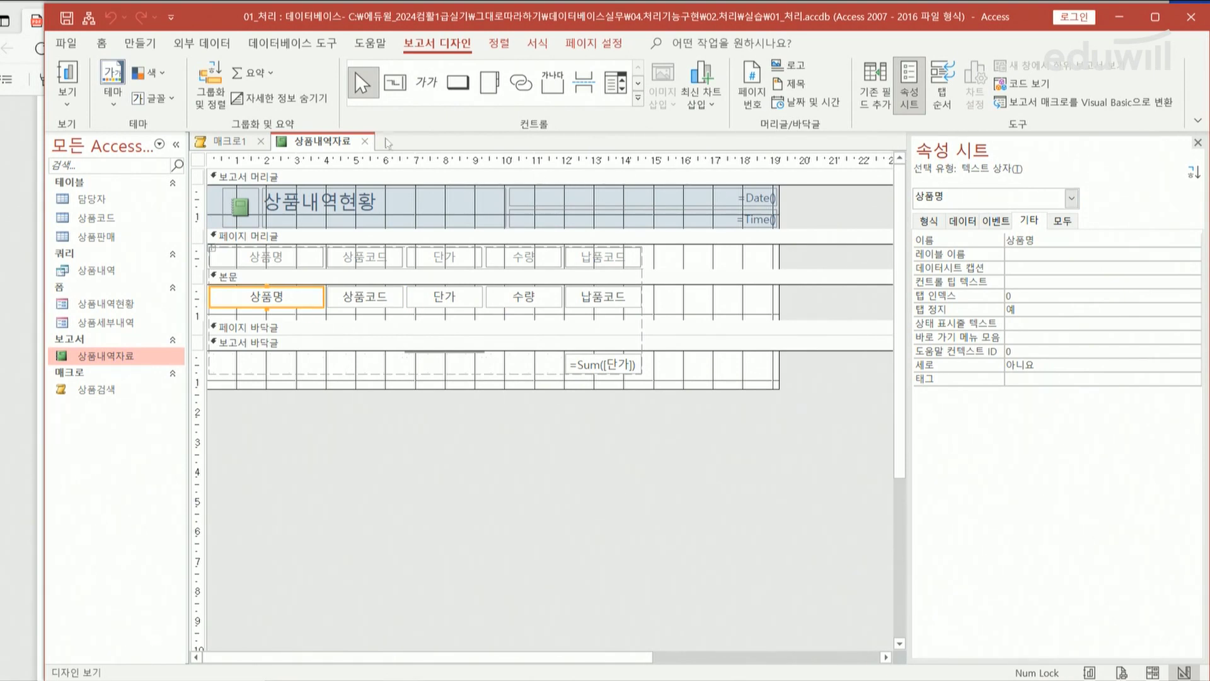
left_click(365, 142)
Step: Add an OpenReport action to the macro for the 상품내역자료 report with the view set to 인쇄 미리 보기
left_click(365, 173)
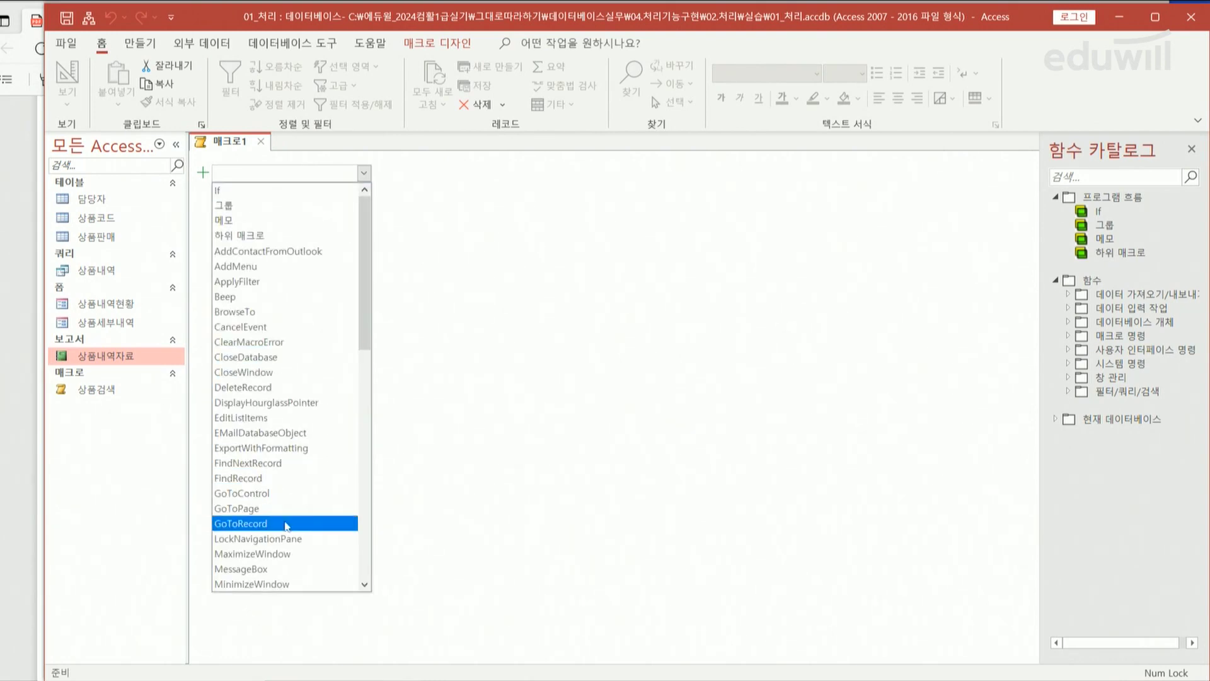
scroll(289, 530, "down", 4)
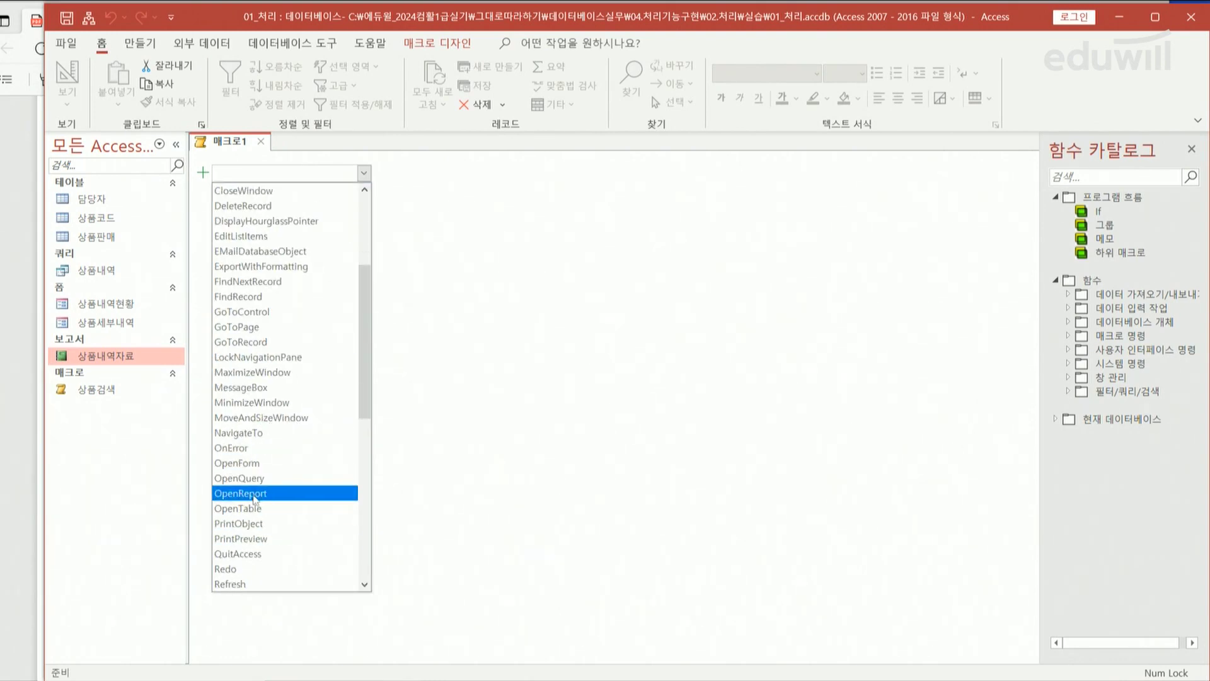
left_click(284, 494)
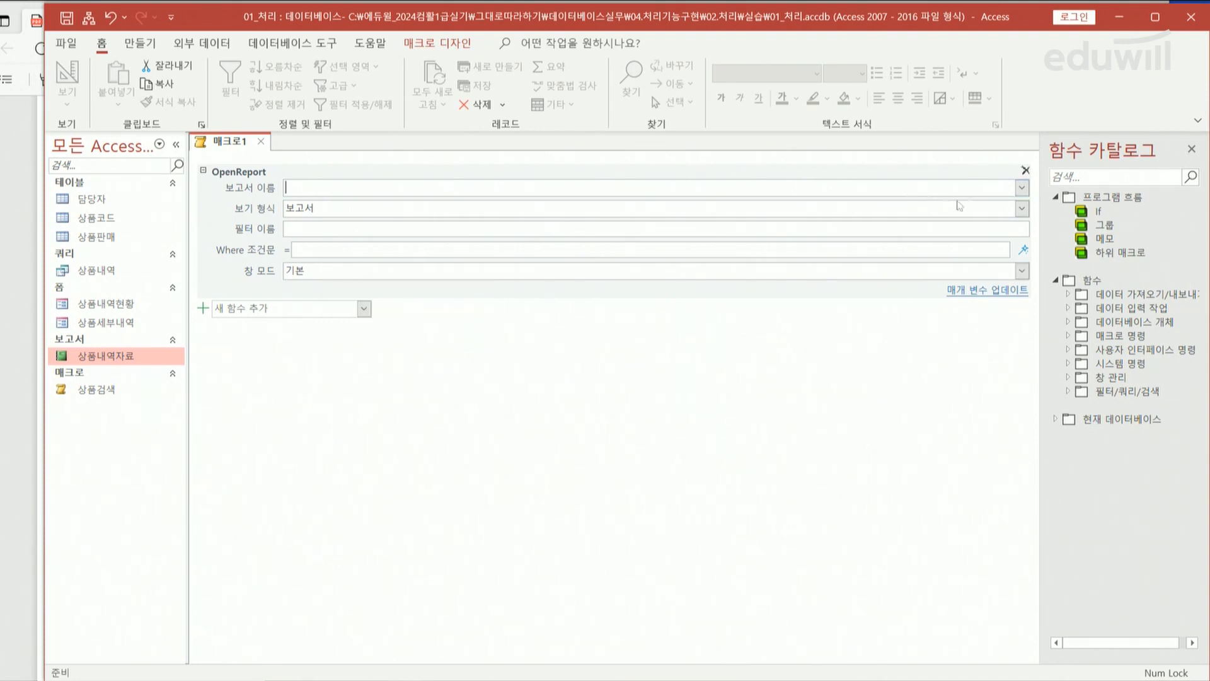
left_click(1022, 188)
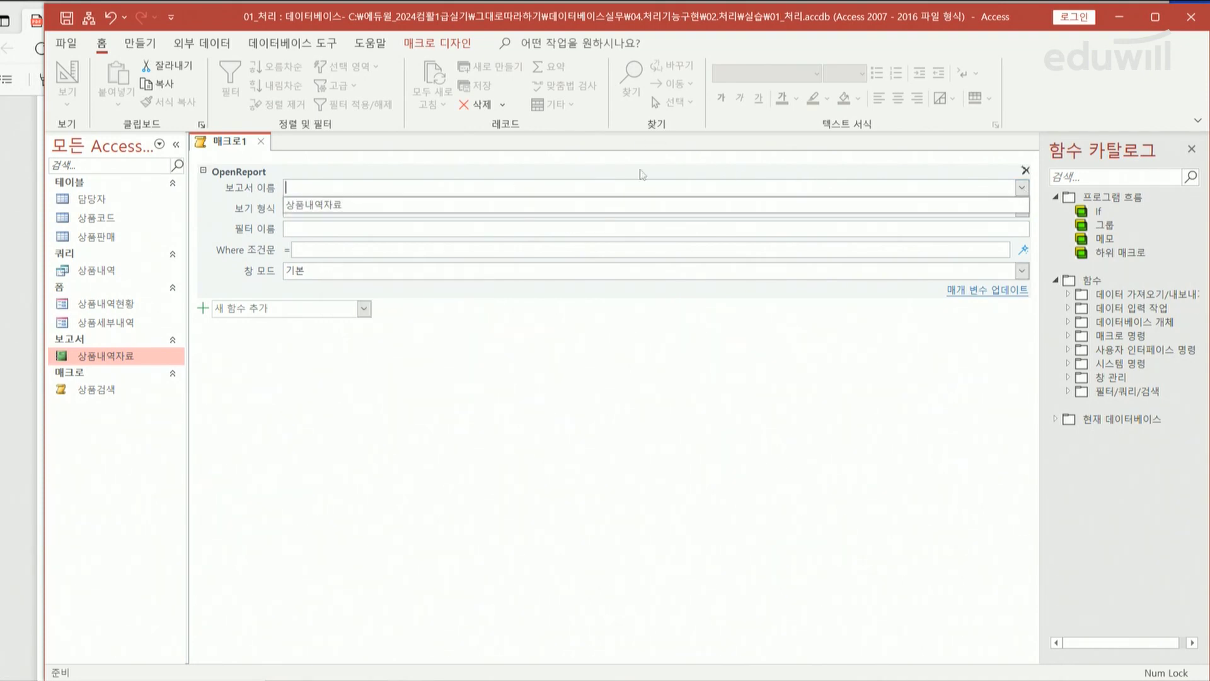
left_click(315, 205)
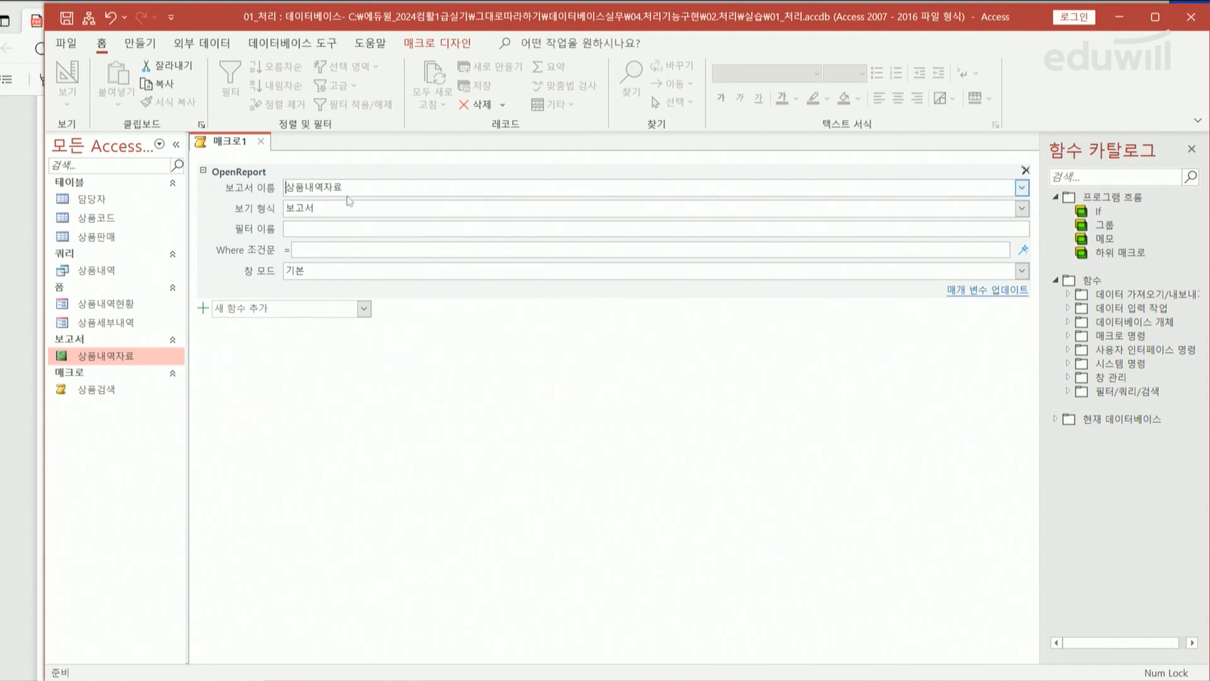
key("Tab")
left_click(1022, 209)
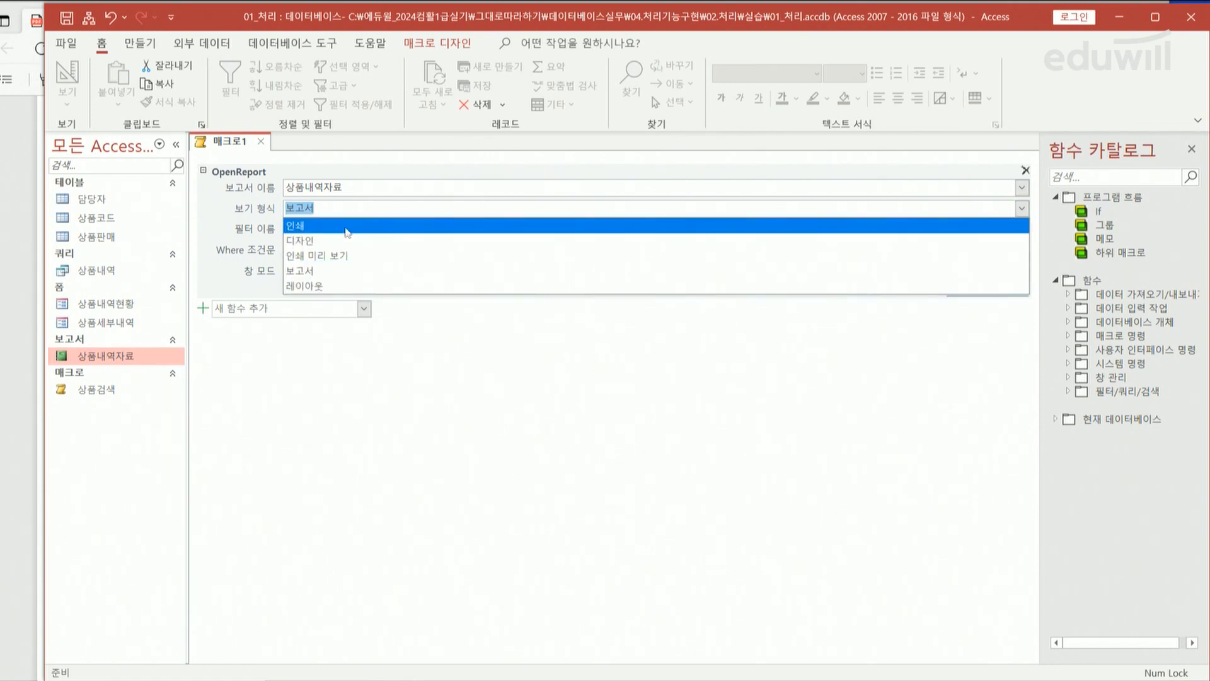
left_click(334, 259)
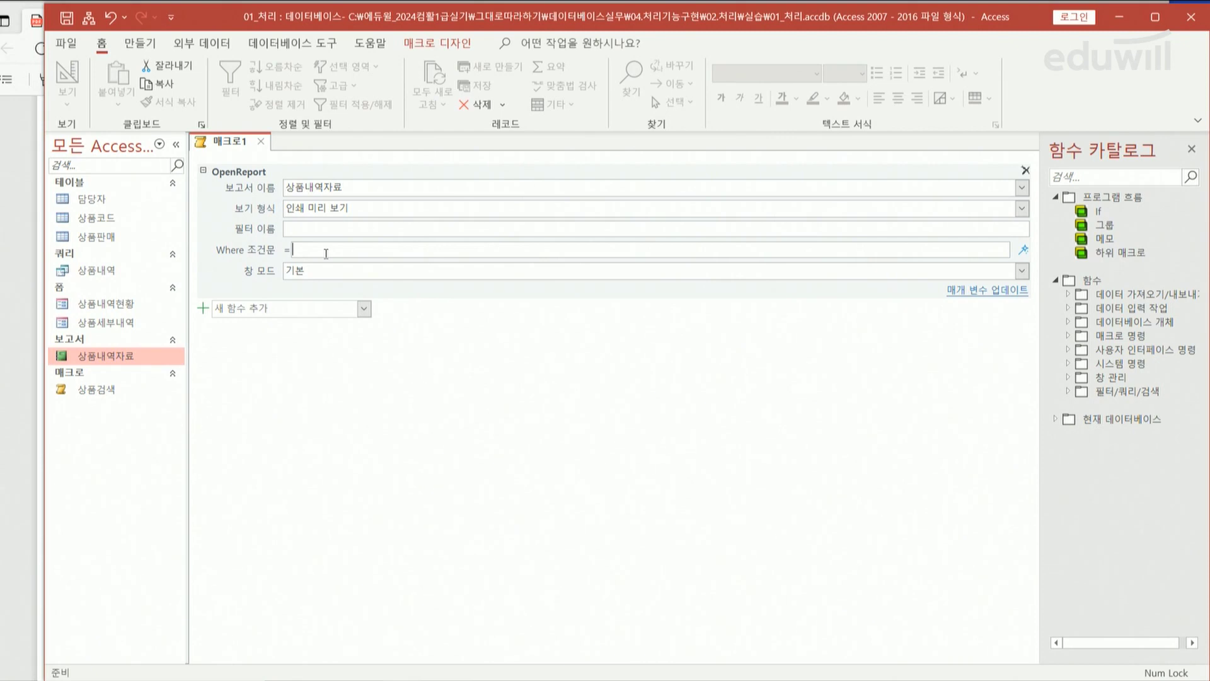
Step: Begin the OpenReport action's Where condition with [상품코드]= and open it in the Expression Builder
type("[")
type("시")
type("품코드")
type("]=")
left_click(1024, 249)
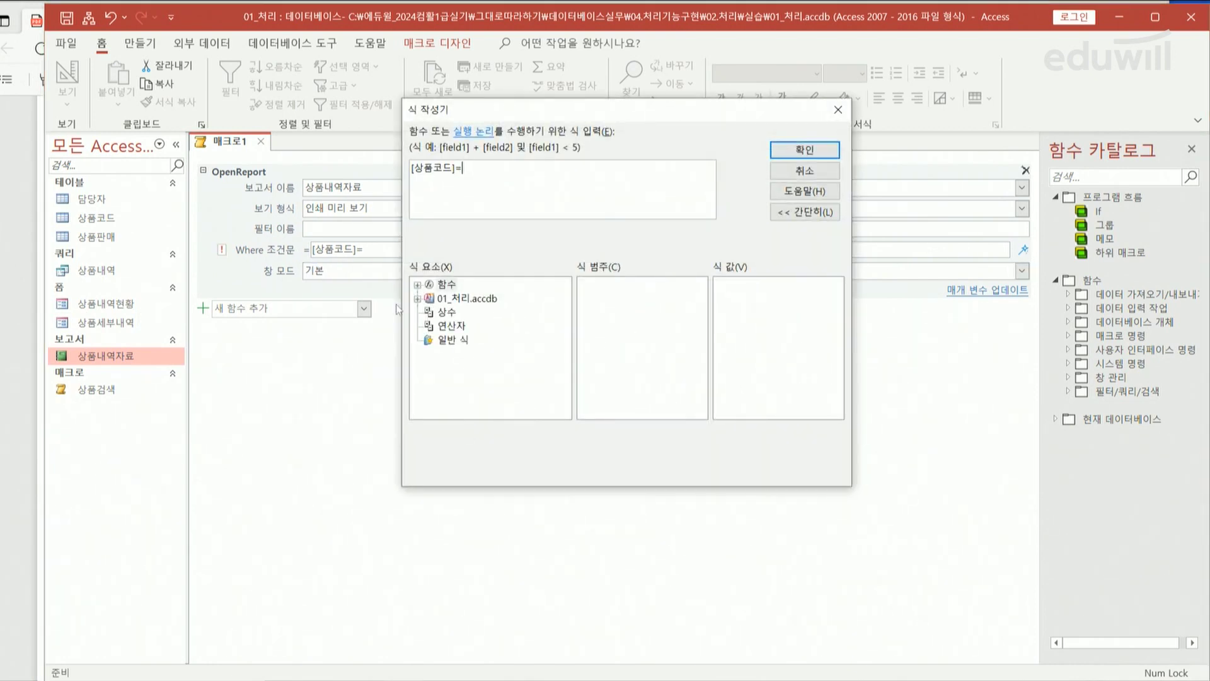
Step: Insert the 상품내역현황 form's main상품코드 control into the expression as the value compared with [상품코드]
left_click(417, 299)
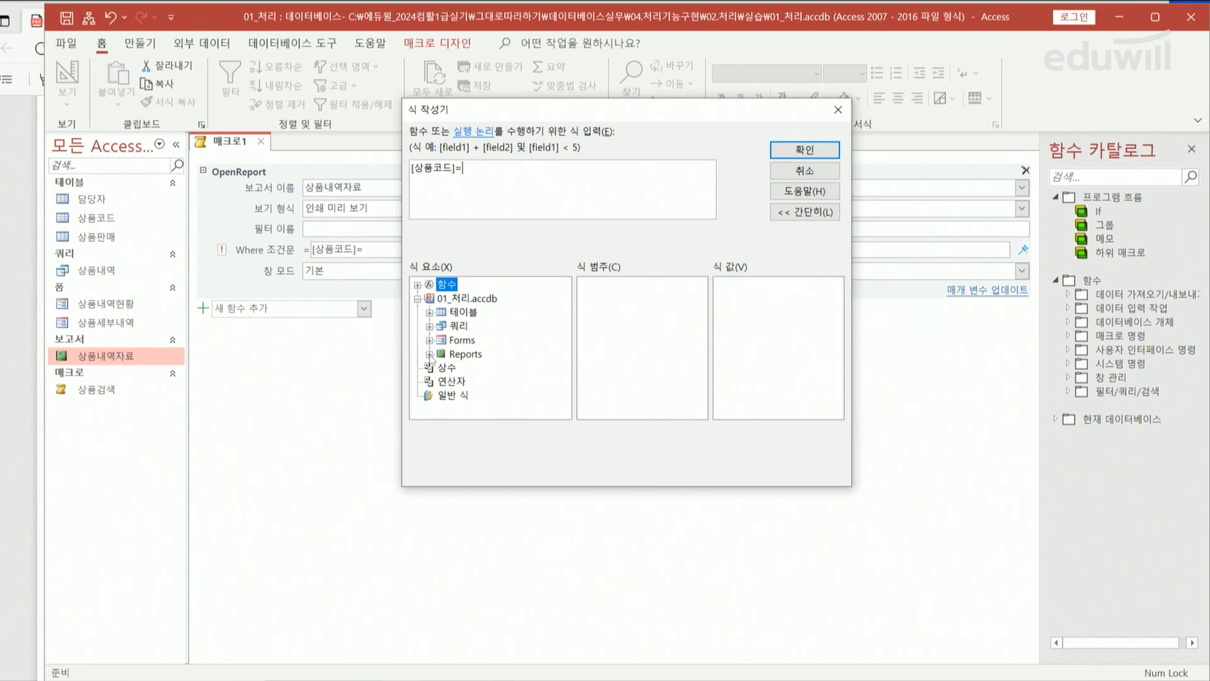
left_click(429, 341)
left_click(441, 369)
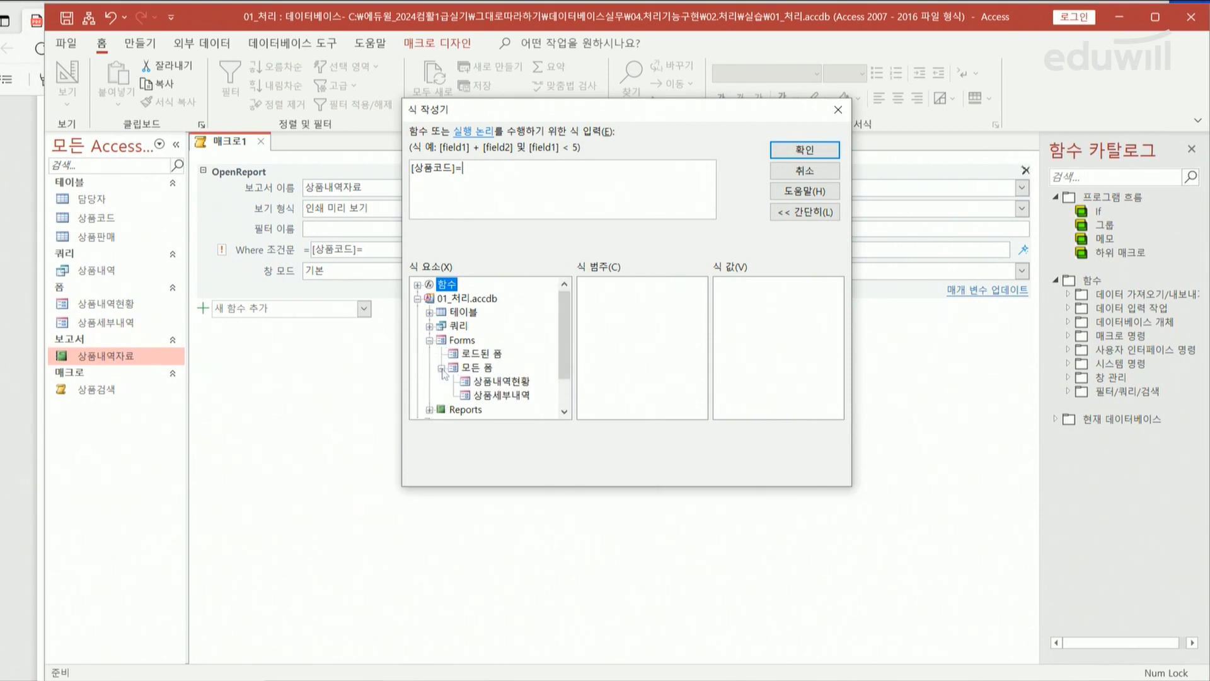
left_click(485, 386)
left_click_drag(702, 319, 706, 337)
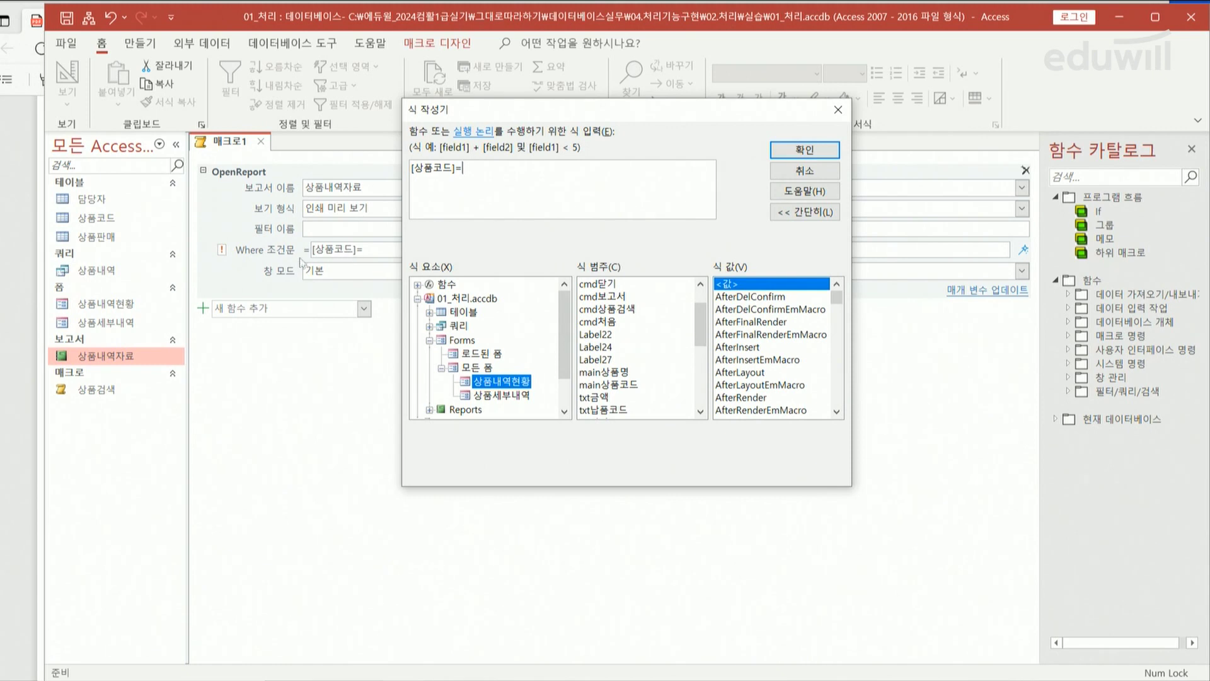
left_click(611, 387)
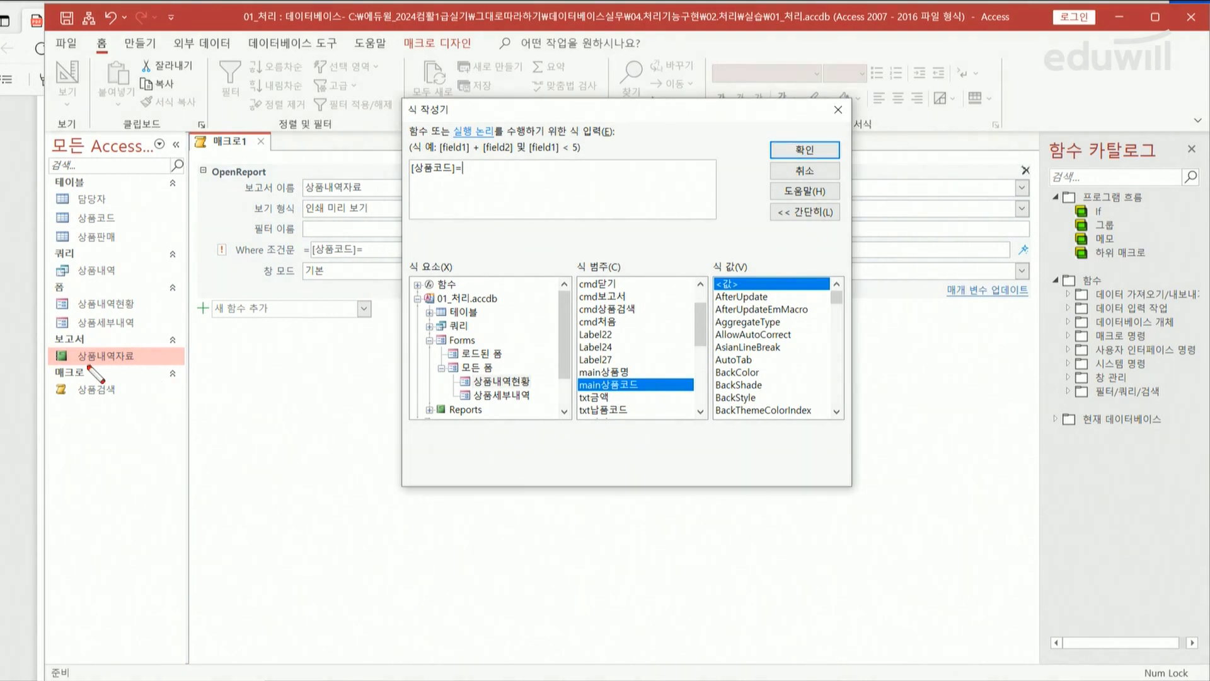
mouse_move(79, 363)
left_mouse_down()
mouse_move(144, 352)
mouse_move(88, 346)
mouse_move(78, 364)
mouse_move(156, 355)
mouse_move(165, 372)
mouse_move(155, 378)
mouse_move(173, 377)
left_mouse_up()
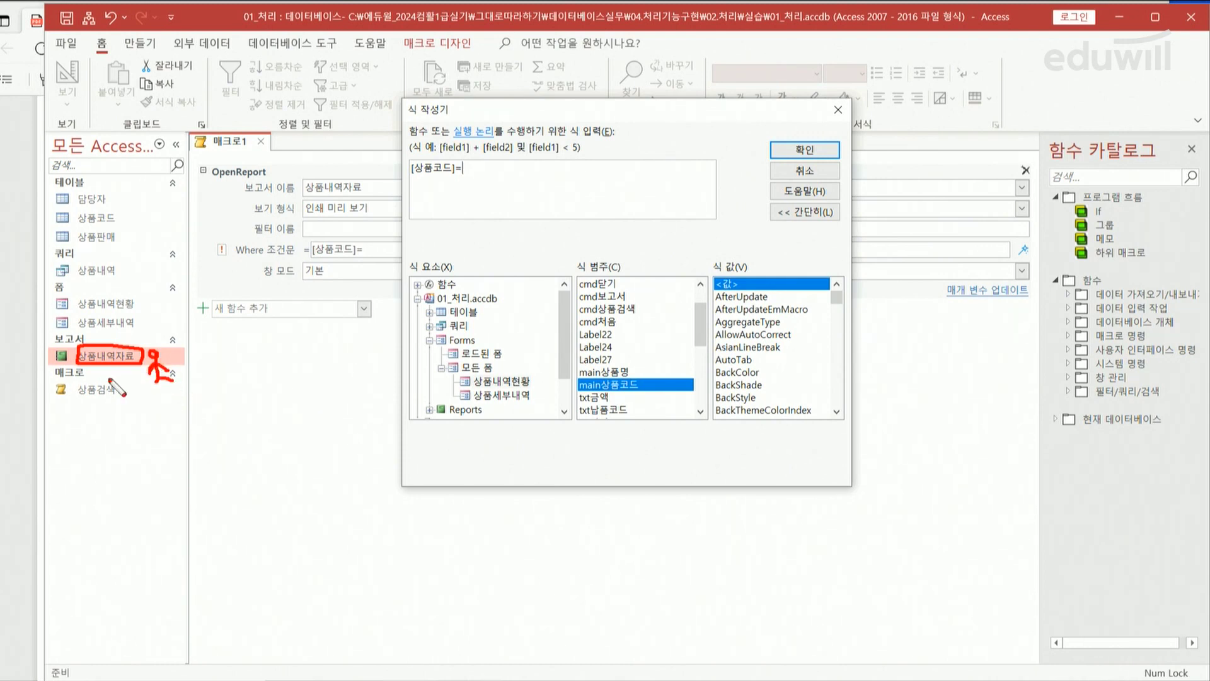
left_click_drag(75, 310, 119, 311)
mouse_move(169, 367)
left_mouse_down()
mouse_move(166, 319)
mouse_move(150, 299)
mouse_move(149, 313)
left_mouse_up()
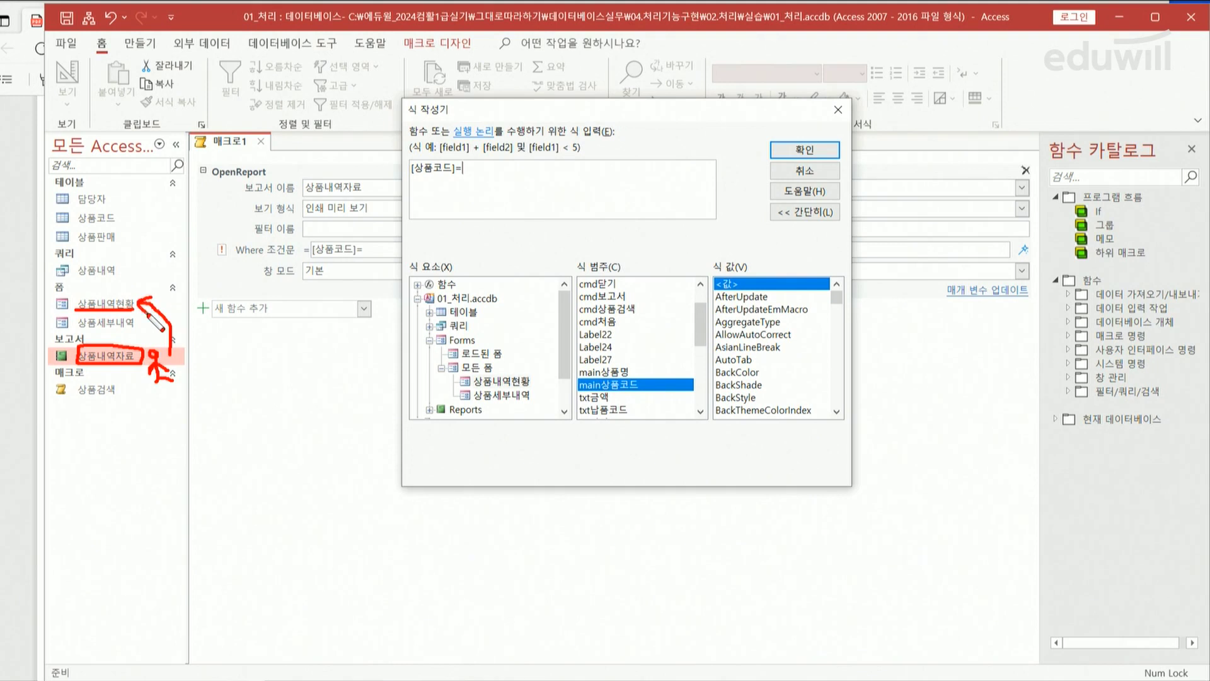
key("Escape")
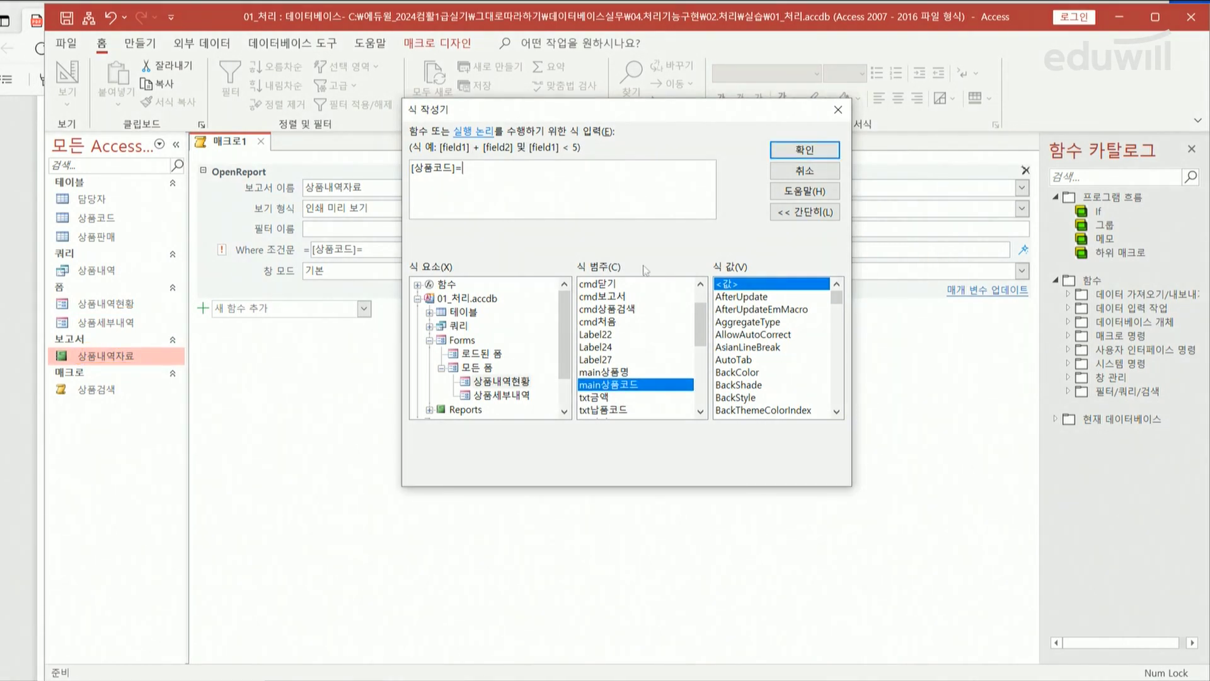
double_click(613, 385)
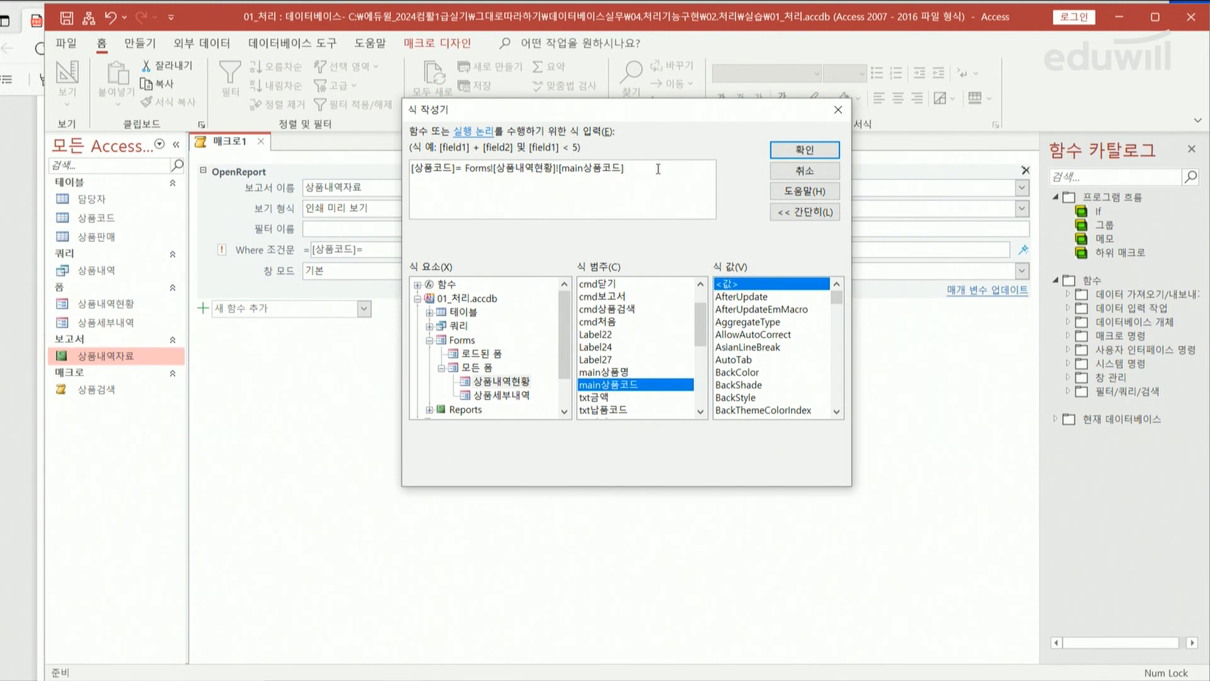
Step: Extend the expression with and [상품명]= Forms![상품내역현황]![main상품명], then accept it as the Where condition
type("뭉")
key("BackSpace")
type("and [tkd")
key("BackSpace")
key("BackSpace")
key("BackSpace")
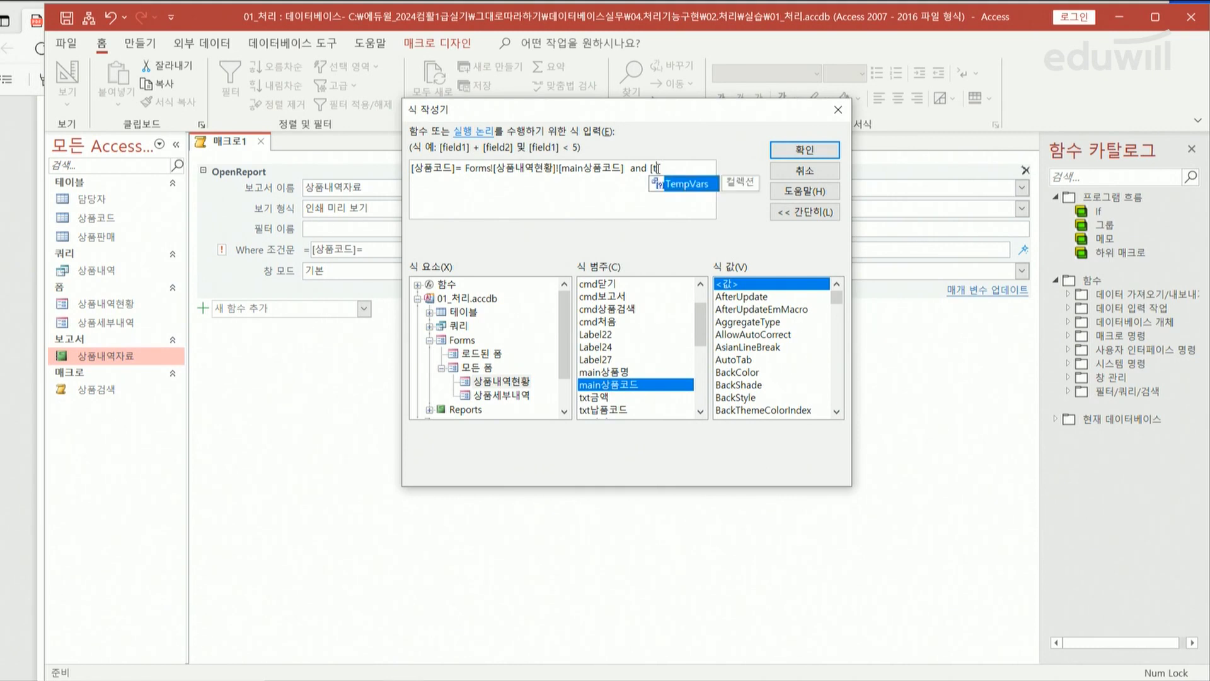
type("ㅅ")
type("품명")
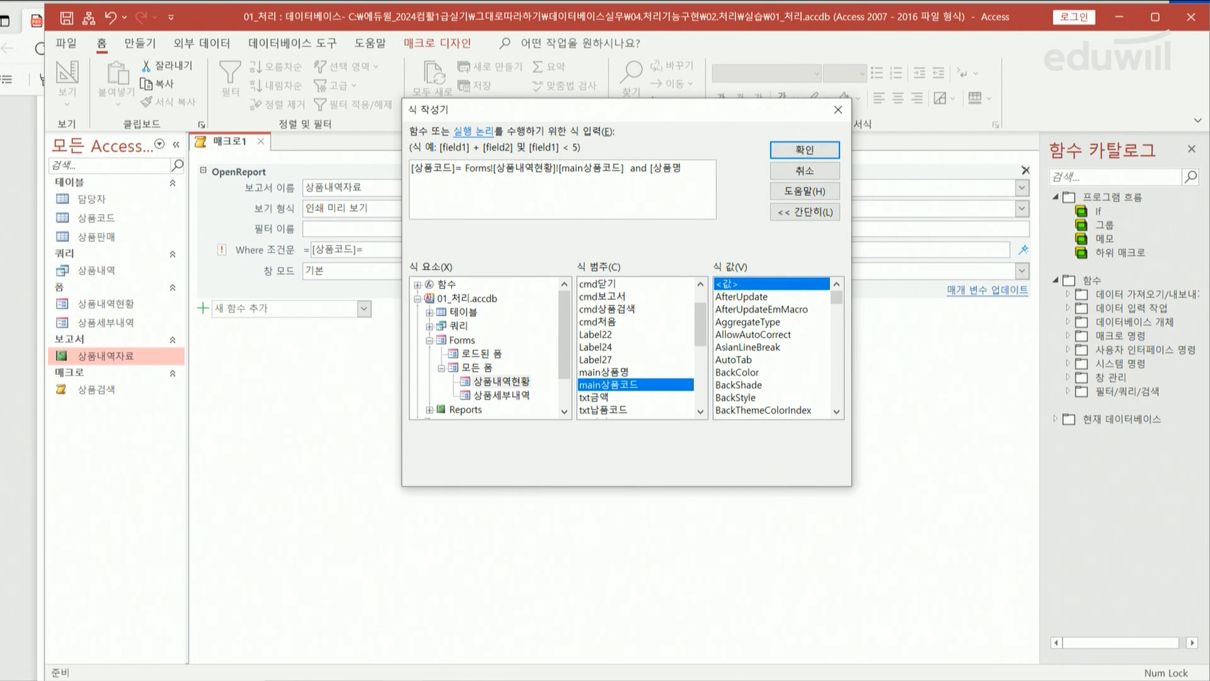
type("]=")
left_click(615, 372)
double_click(604, 373)
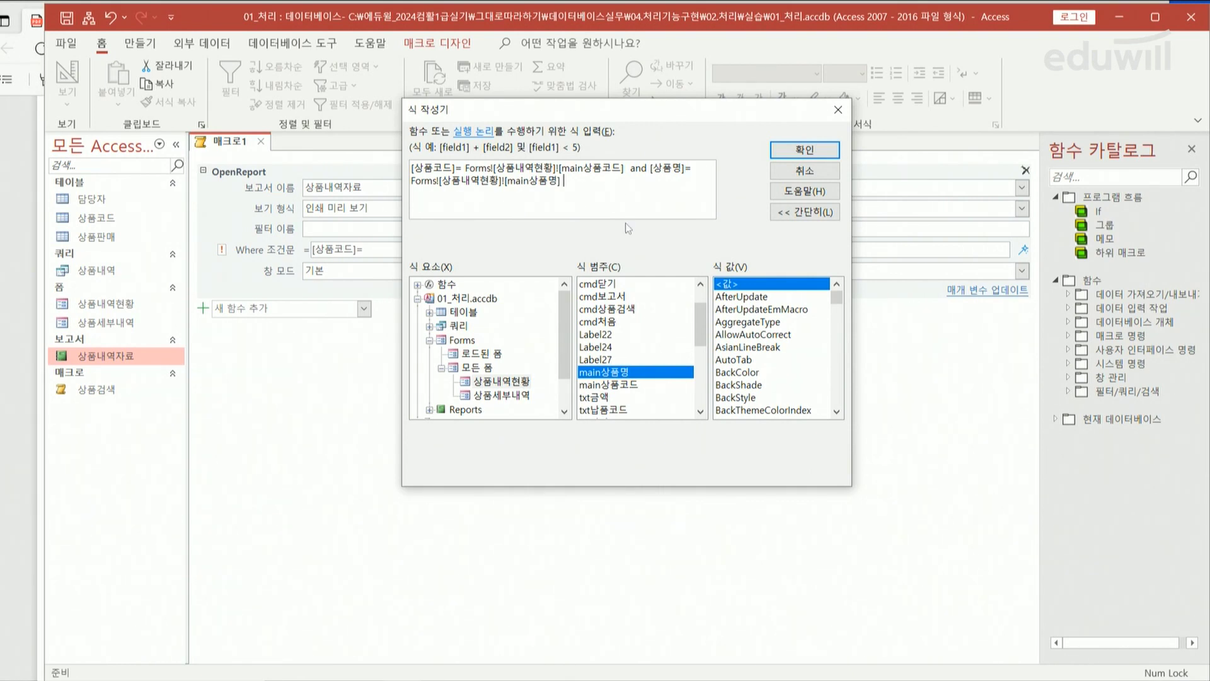
left_click(801, 153)
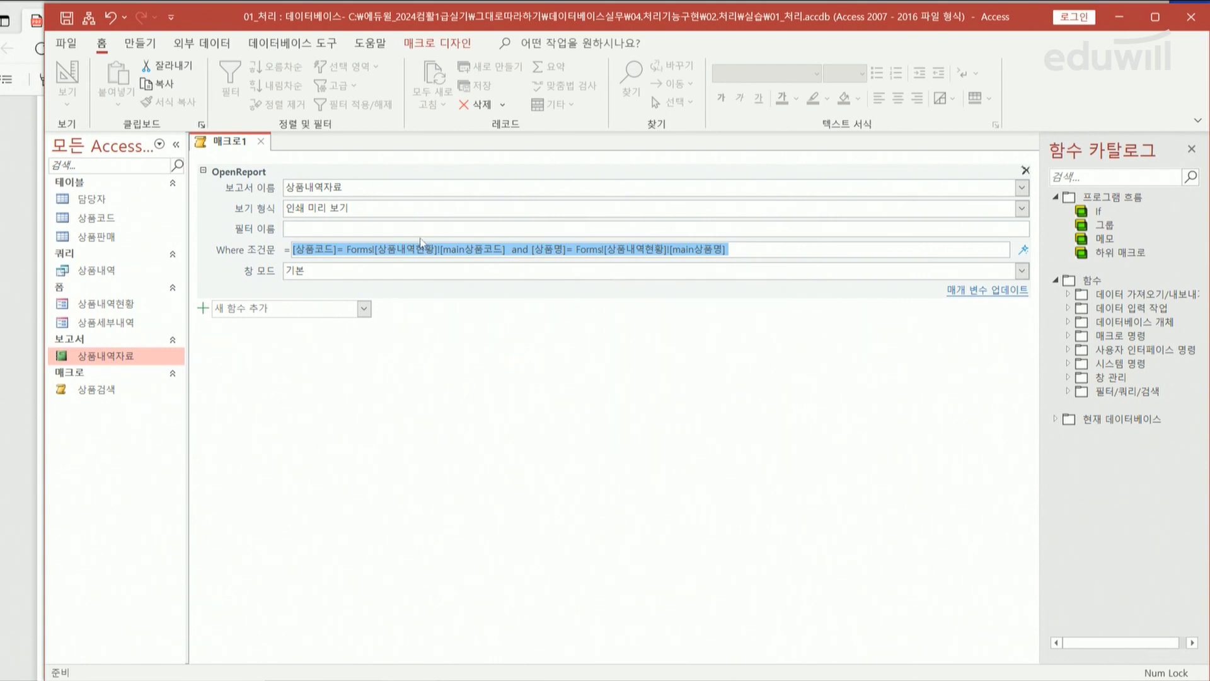
Step: Close the macro and save it under the name 보고서보기
left_click(260, 142)
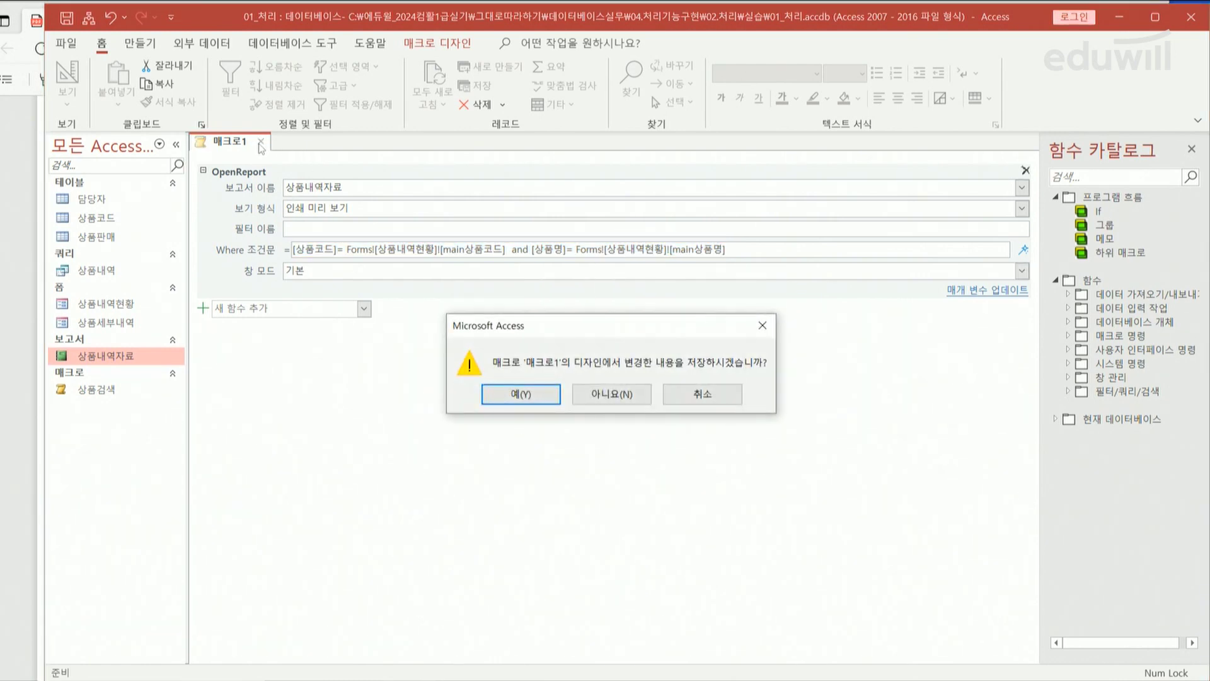
left_click(546, 400)
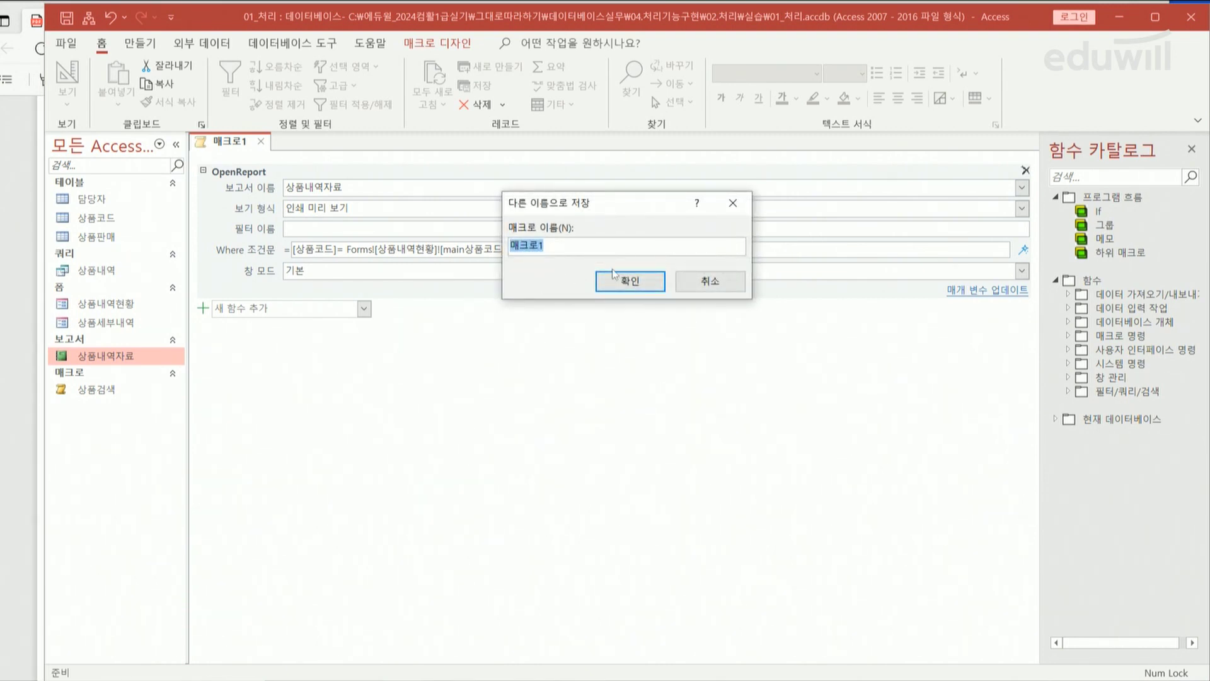
type("보고서보기")
left_click(646, 285)
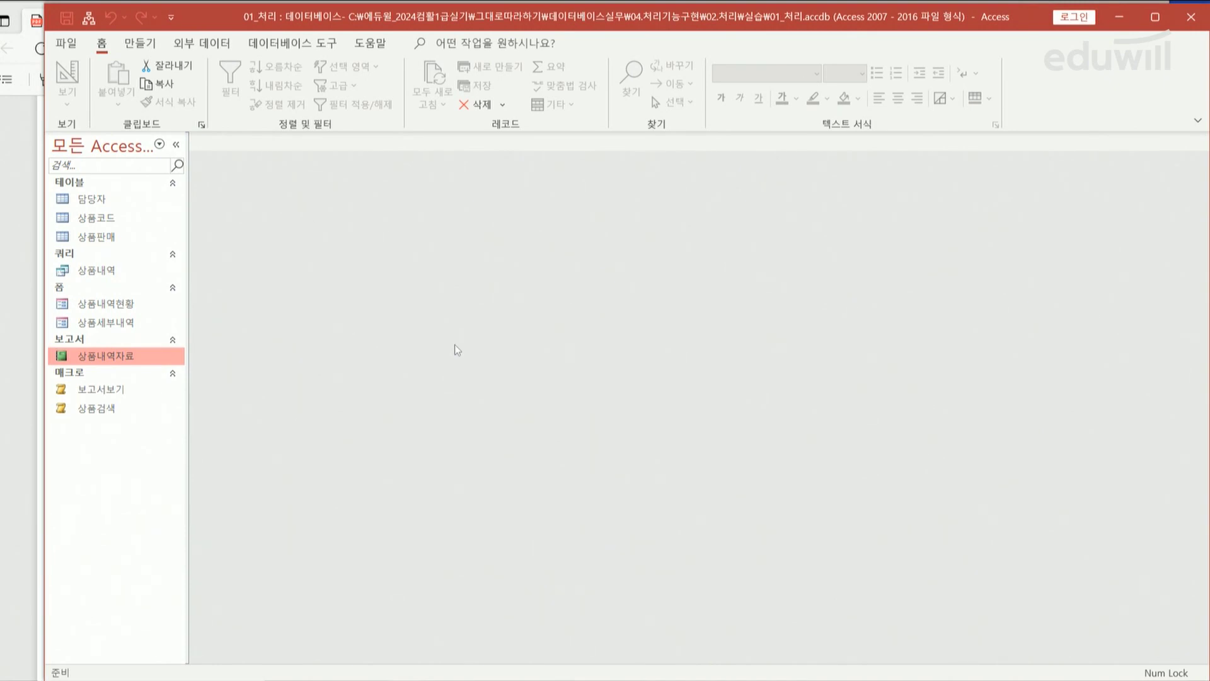
Step: Open the 상품내역현황 form in Design view and assign the 보고서보기 macro to the 보고서보기 button's On Click event
left_click(124, 309)
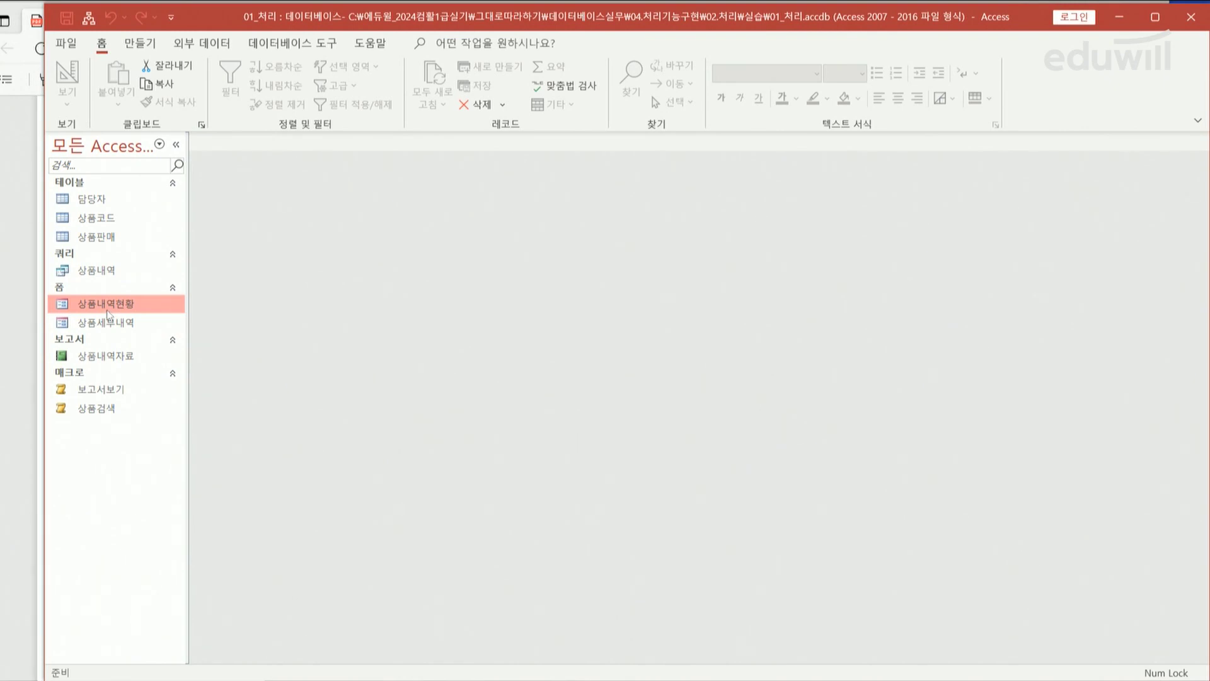
right_click(108, 313)
left_click(230, 368)
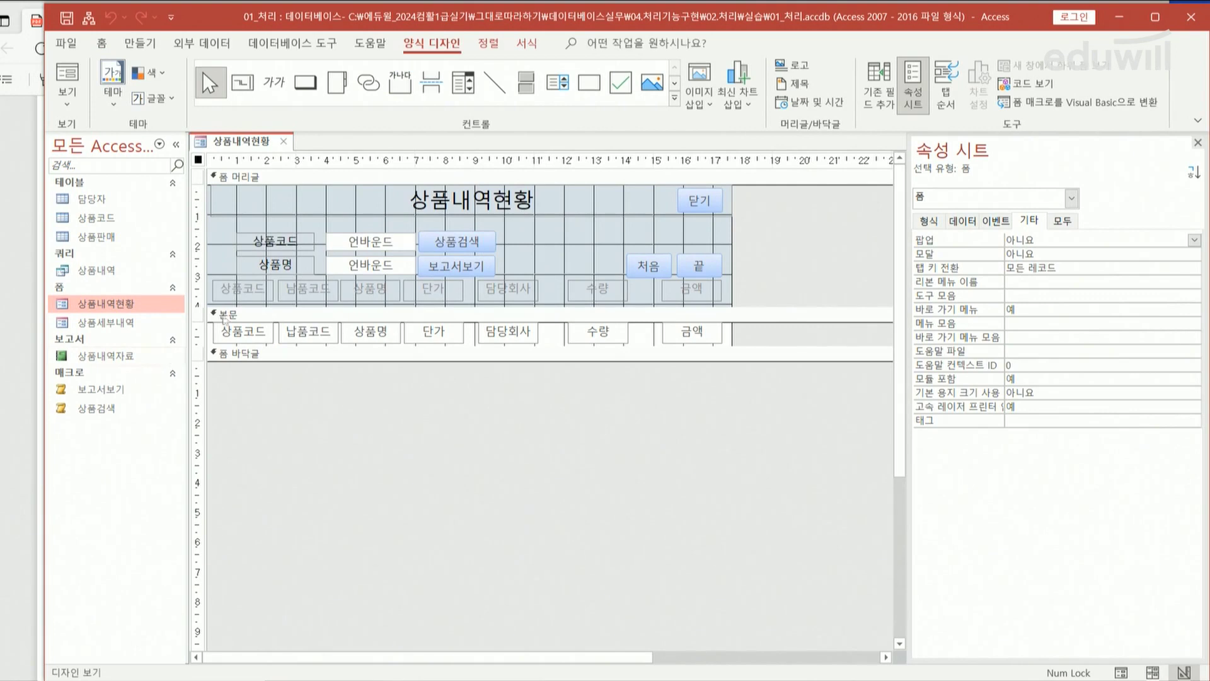
left_click(467, 270)
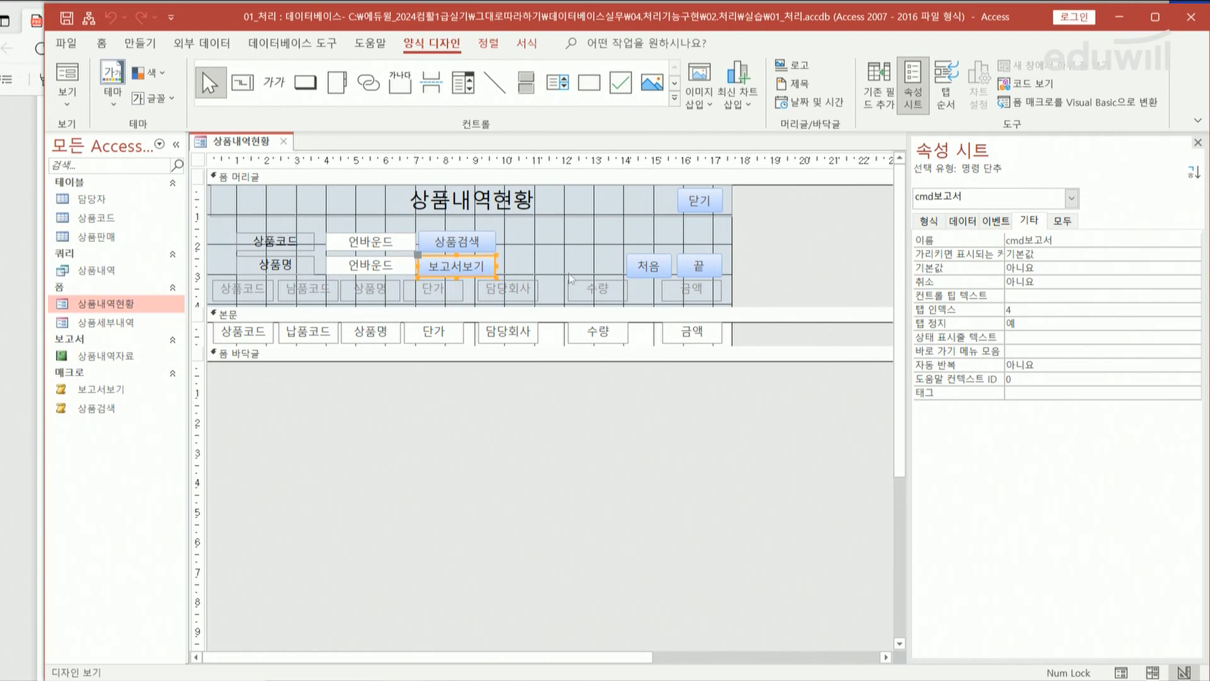
left_click(995, 221)
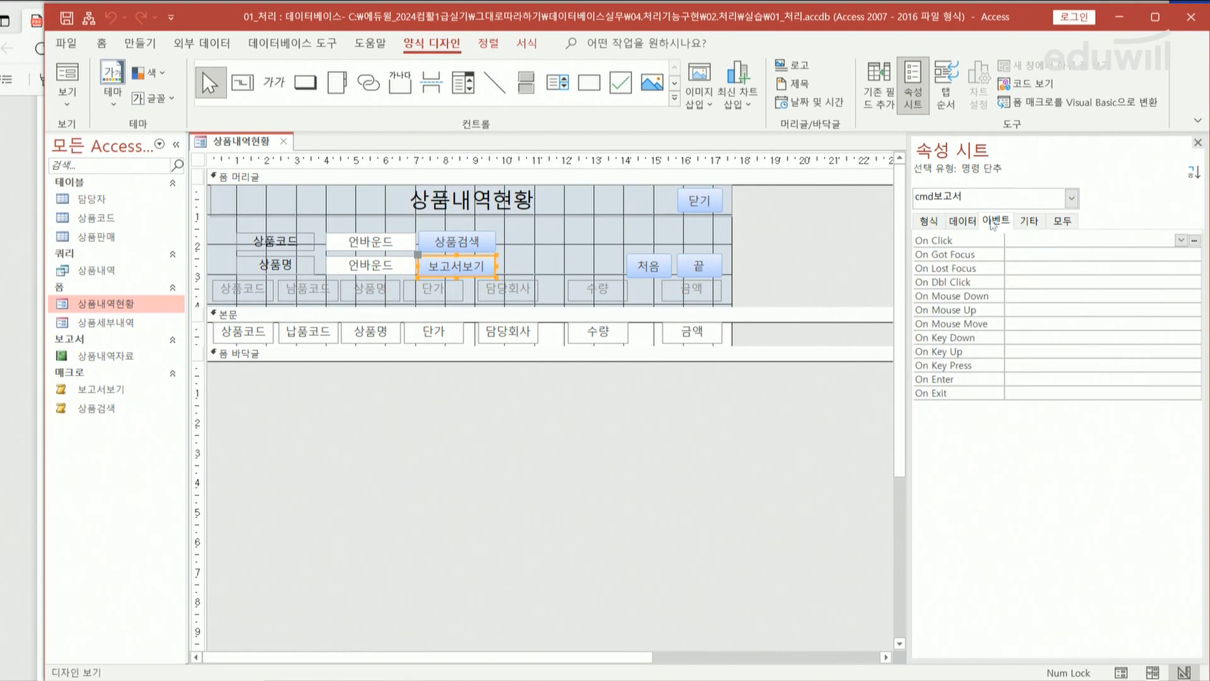
left_click(1034, 240)
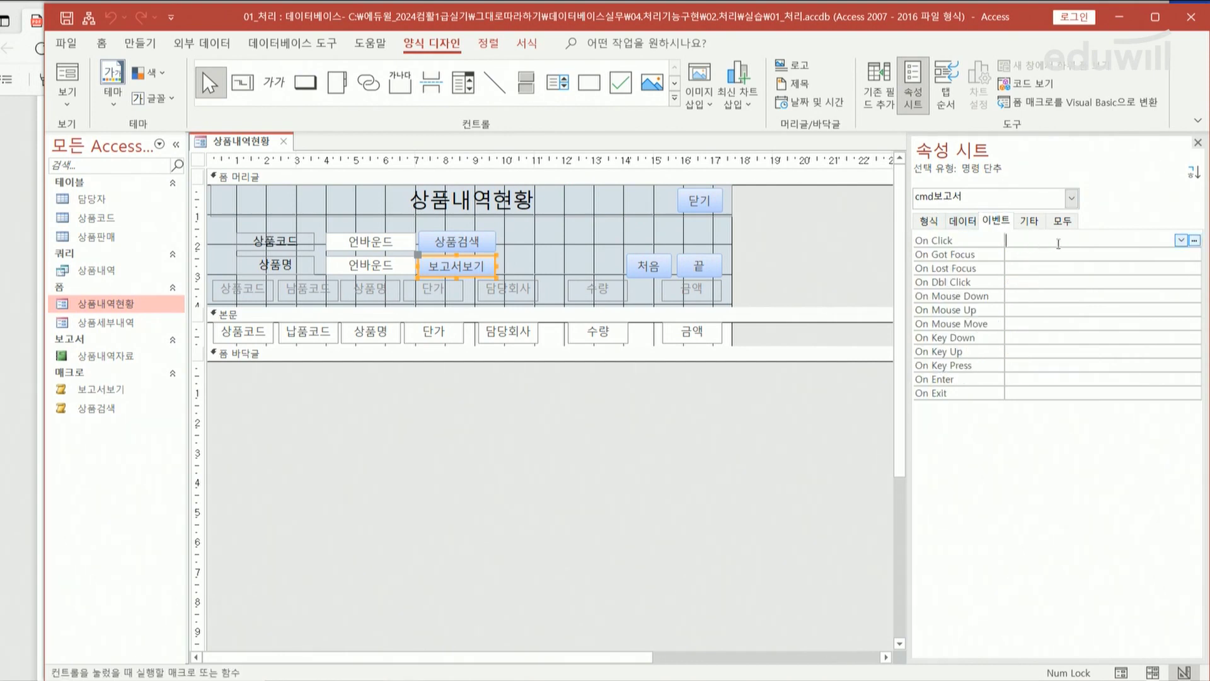
left_click(1182, 240)
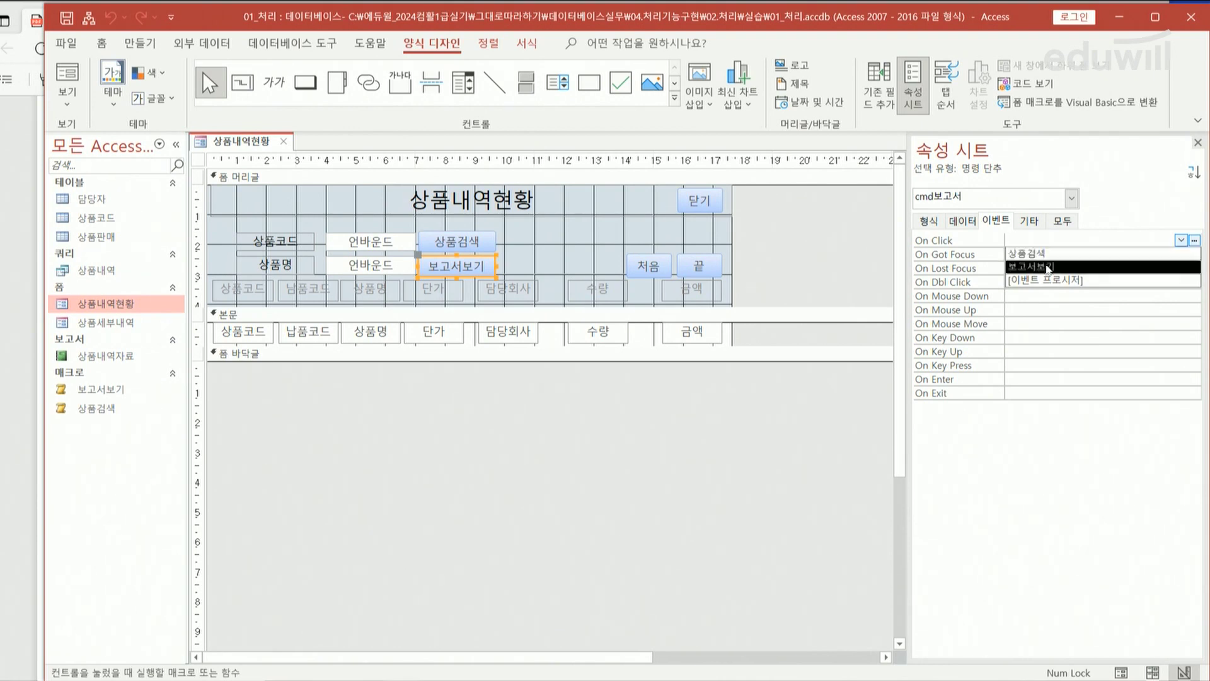
left_click(1041, 267)
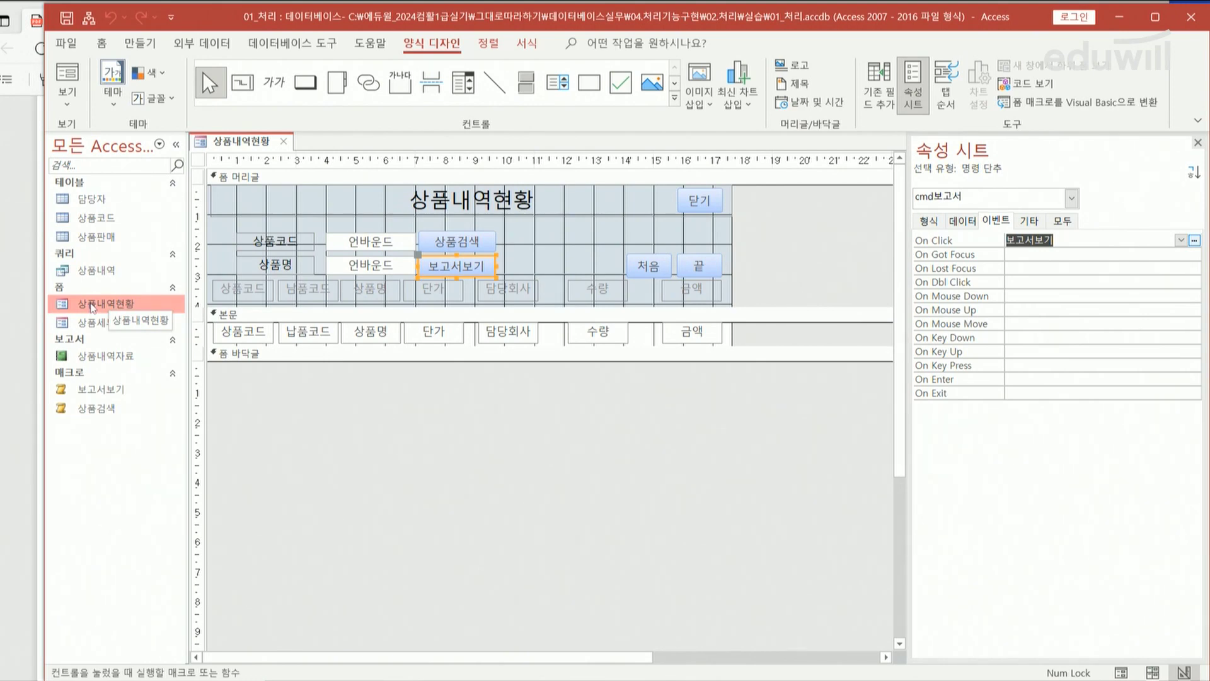
Step: Show the 상품내역현황 form in Form view, close it and save its design changes
double_click(91, 306)
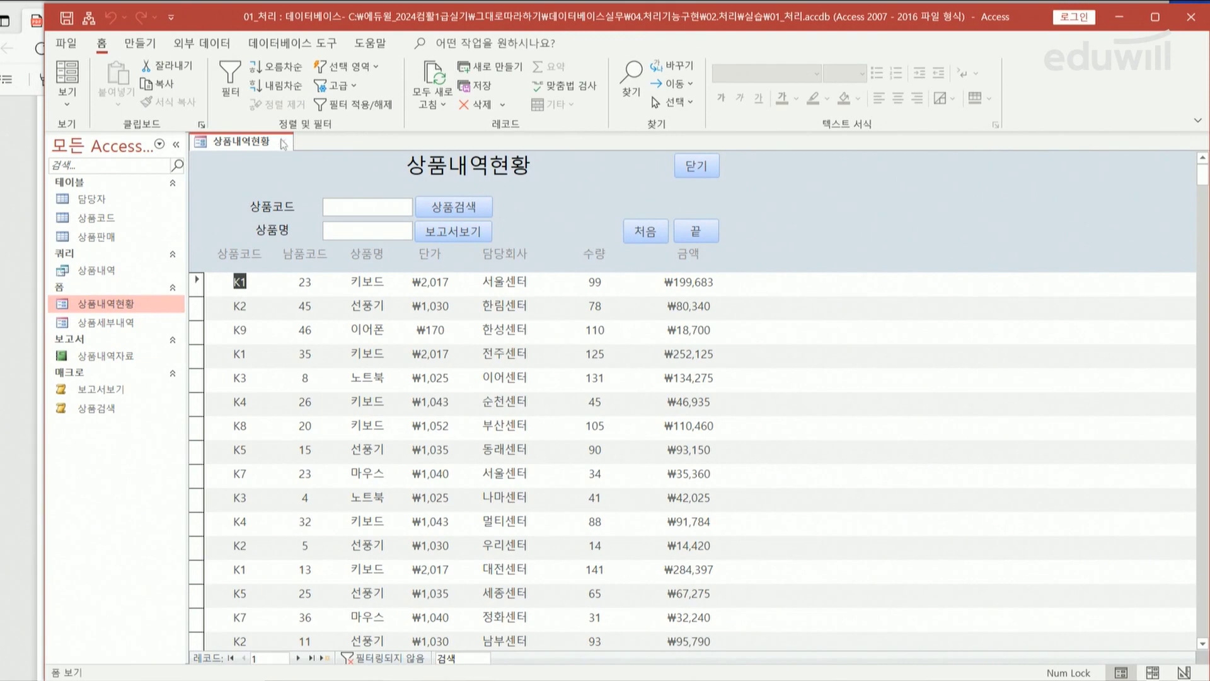
left_click(284, 143)
left_click(495, 392)
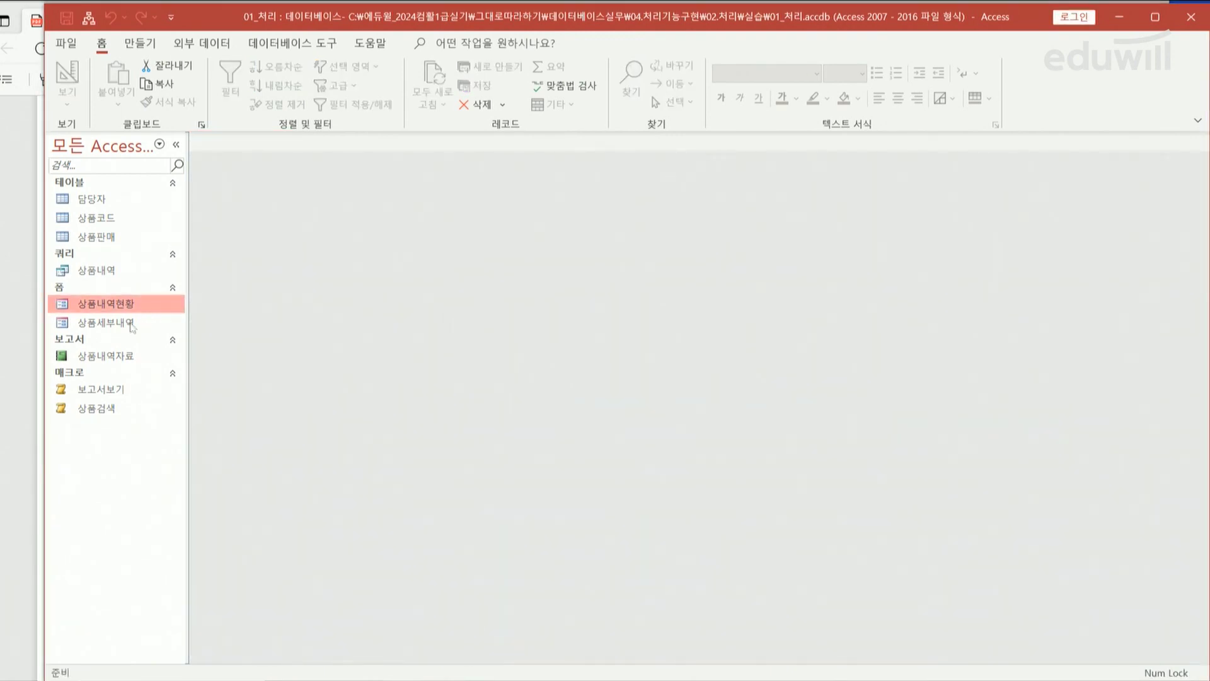
Step: Reopen the 상품내역현황 form, preview the report for 상품코드 K2 and 상품명 선풍기, and close the preview
double_click(118, 305)
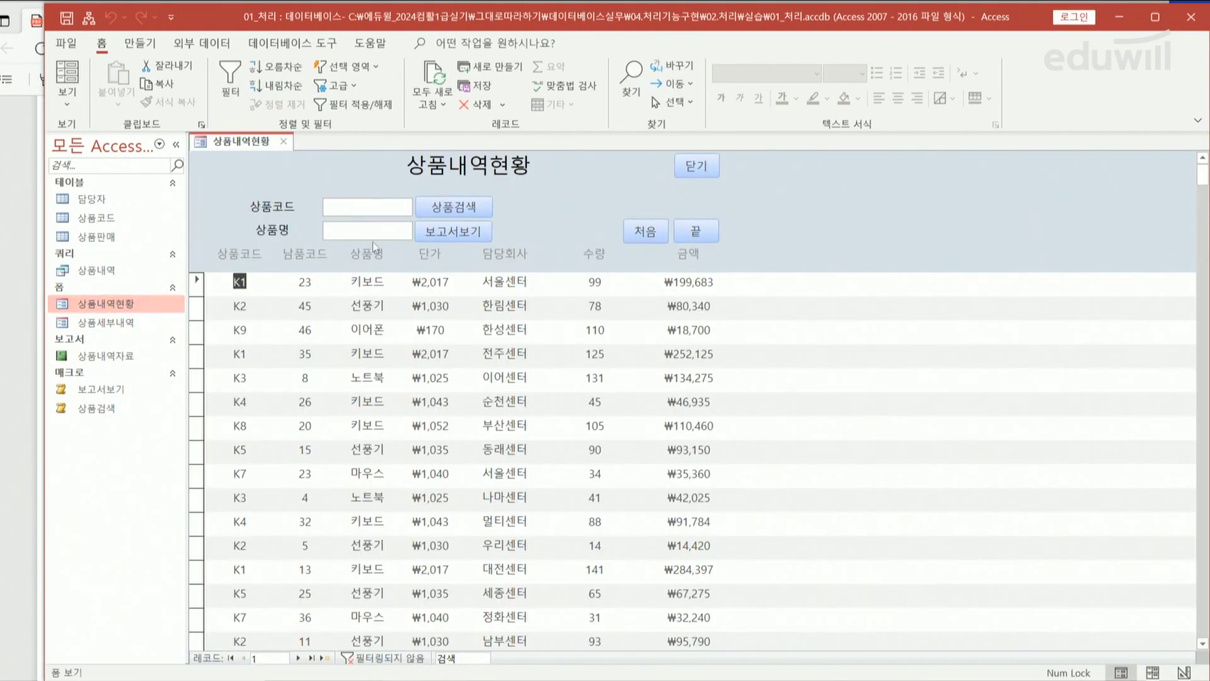
mouse_move(419, 243)
left_mouse_down()
mouse_move(495, 235)
mouse_move(418, 229)
left_mouse_up()
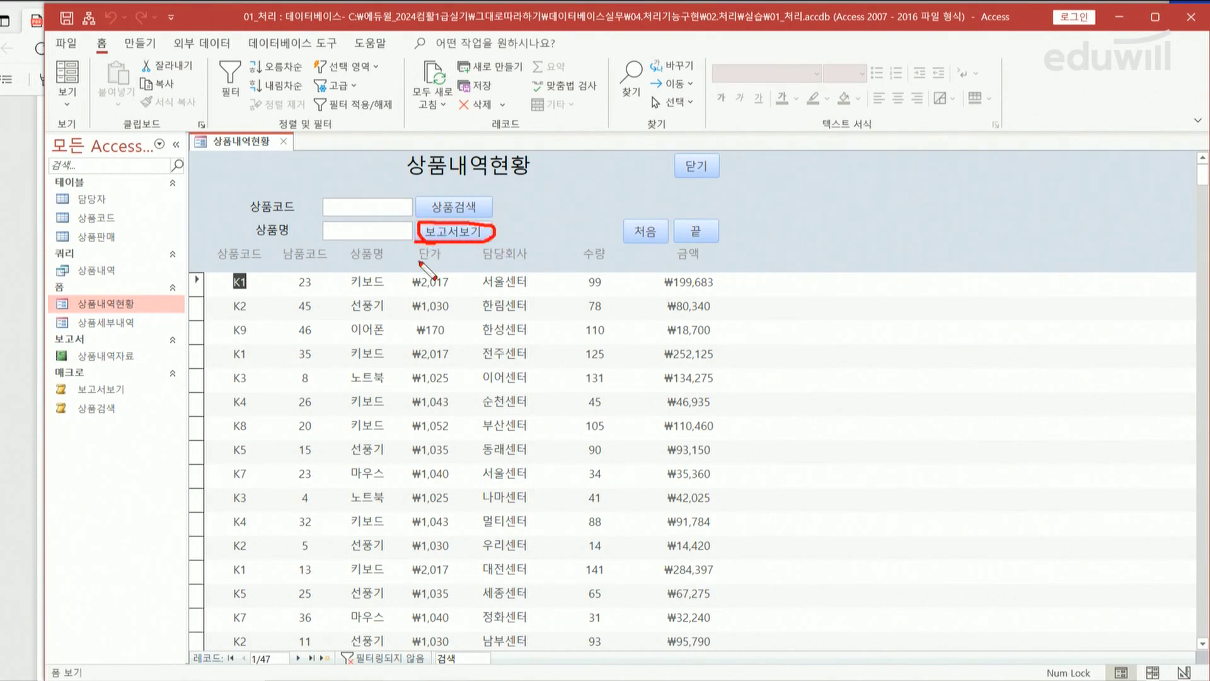
mouse_move(338, 198)
left_mouse_down()
mouse_move(357, 210)
mouse_move(358, 185)
mouse_move(357, 237)
mouse_move(365, 224)
left_mouse_up()
key("Escape")
left_click(364, 208)
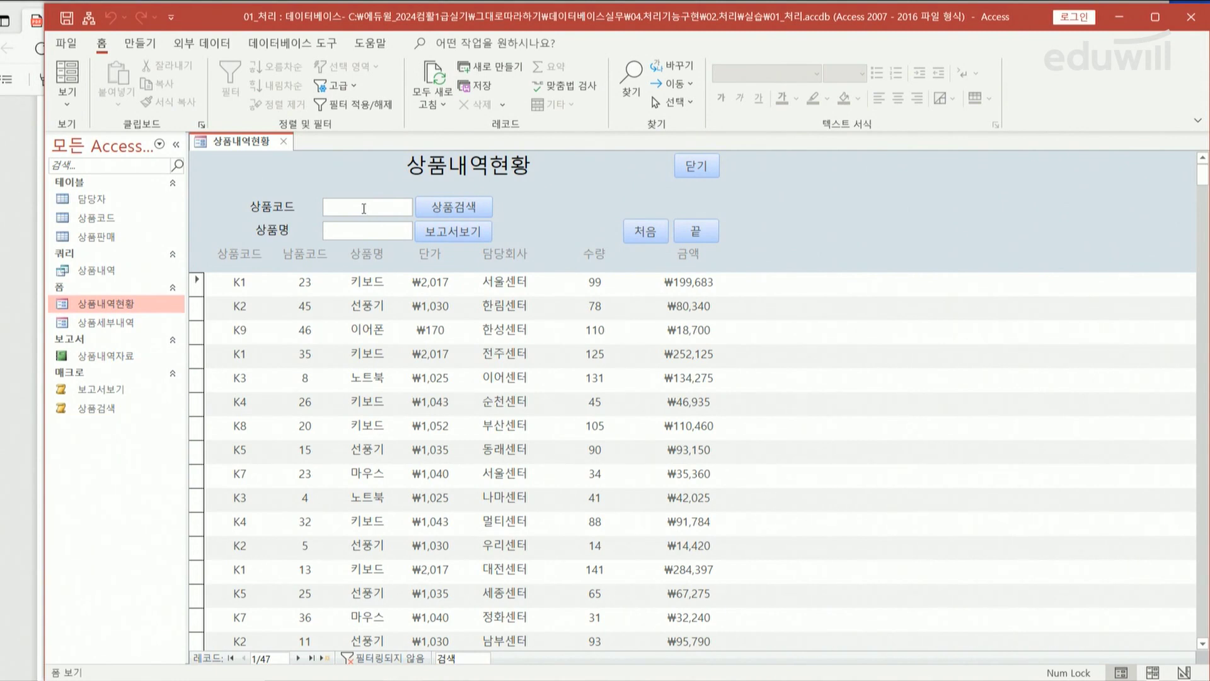
type("K2")
key("Tab")
type("ㅅ")
type("ㅍ")
type("기")
left_click(450, 238)
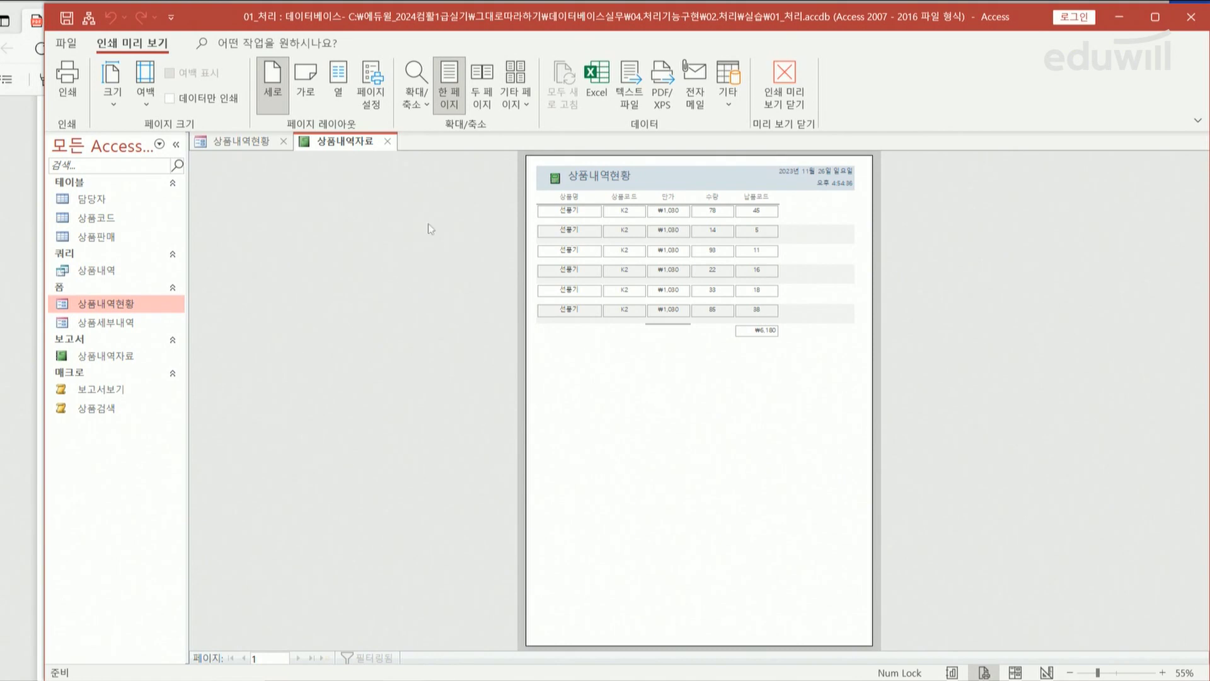
left_click(387, 142)
Step: Replace the form's 상품명 criterion with 키보드, preview the report again, and close the preview
left_click(389, 206)
left_click_drag(392, 231, 337, 235)
type("키보드")
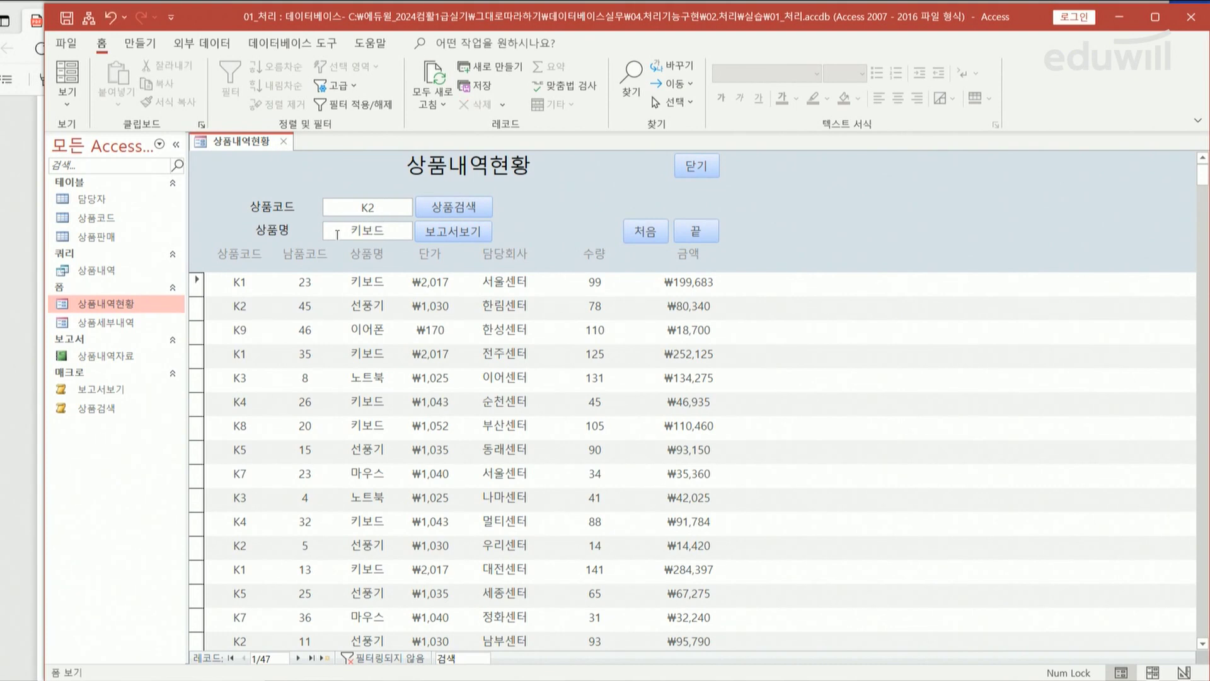
left_click(467, 233)
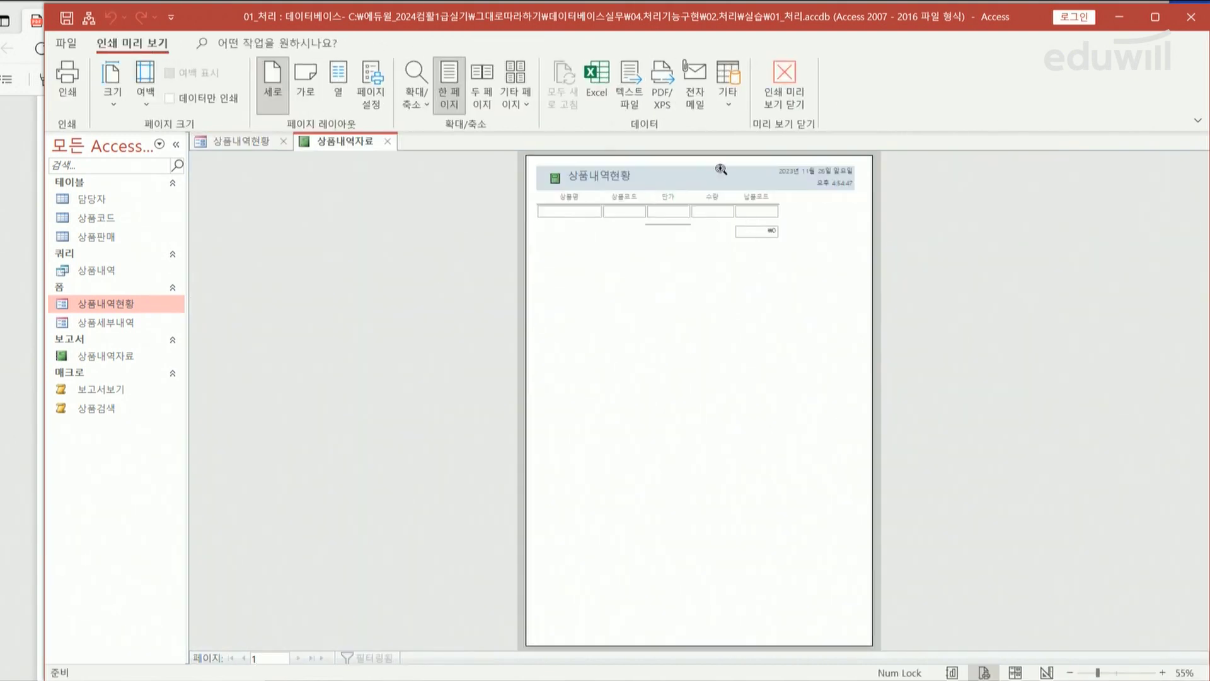
left_click(388, 141)
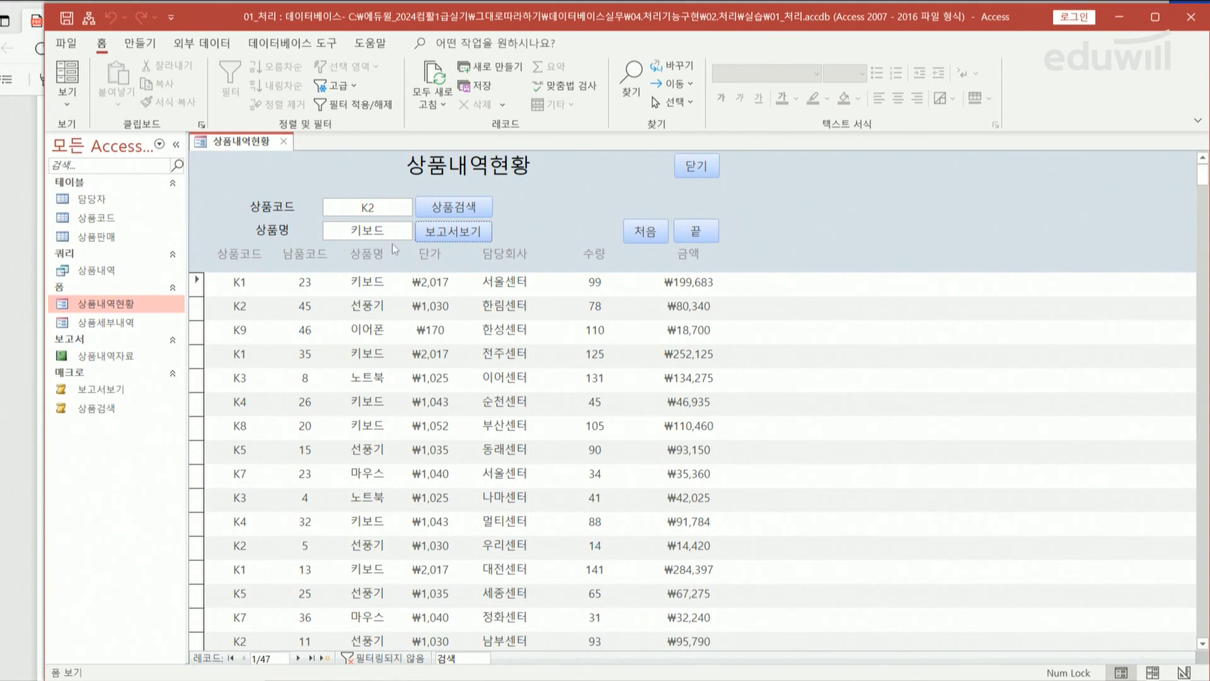
Step: Clear the 상품코드 and 상품명 criteria on the form and close it
double_click(349, 210)
key("Delete")
double_click(326, 227)
key("Delete")
left_click(284, 142)
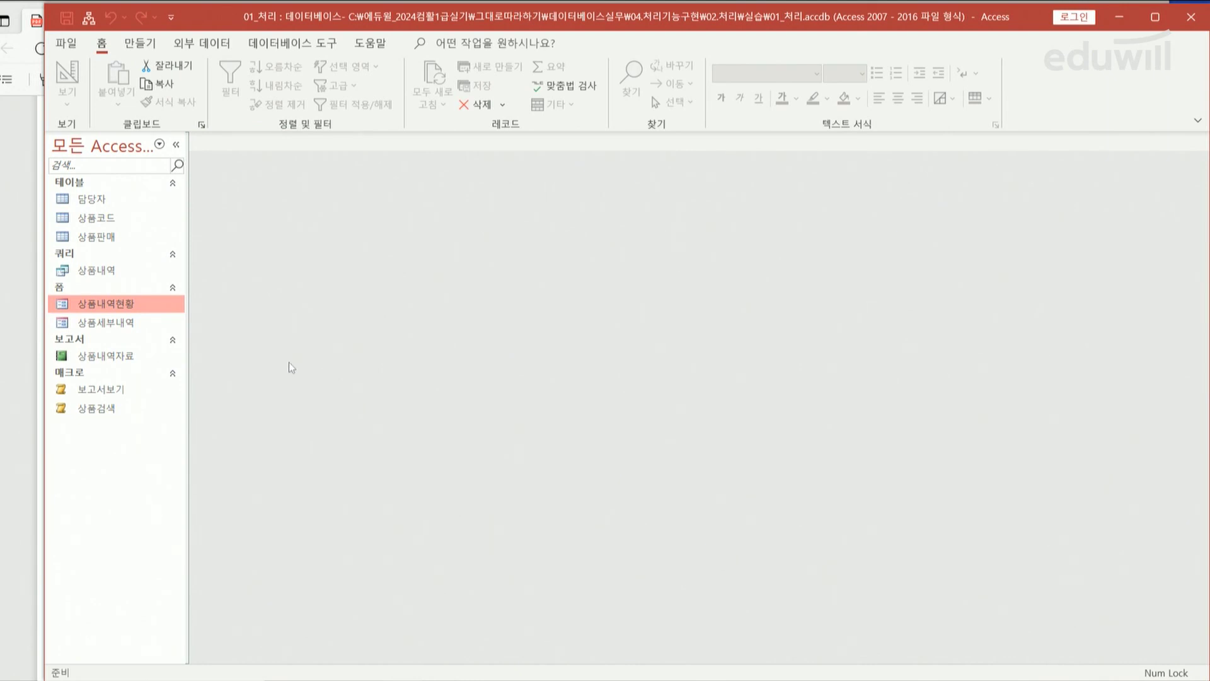
Step: Switch to the textbook PDF in the browser to read exercises 3 and 4, and return to Access
left_click(4, 291)
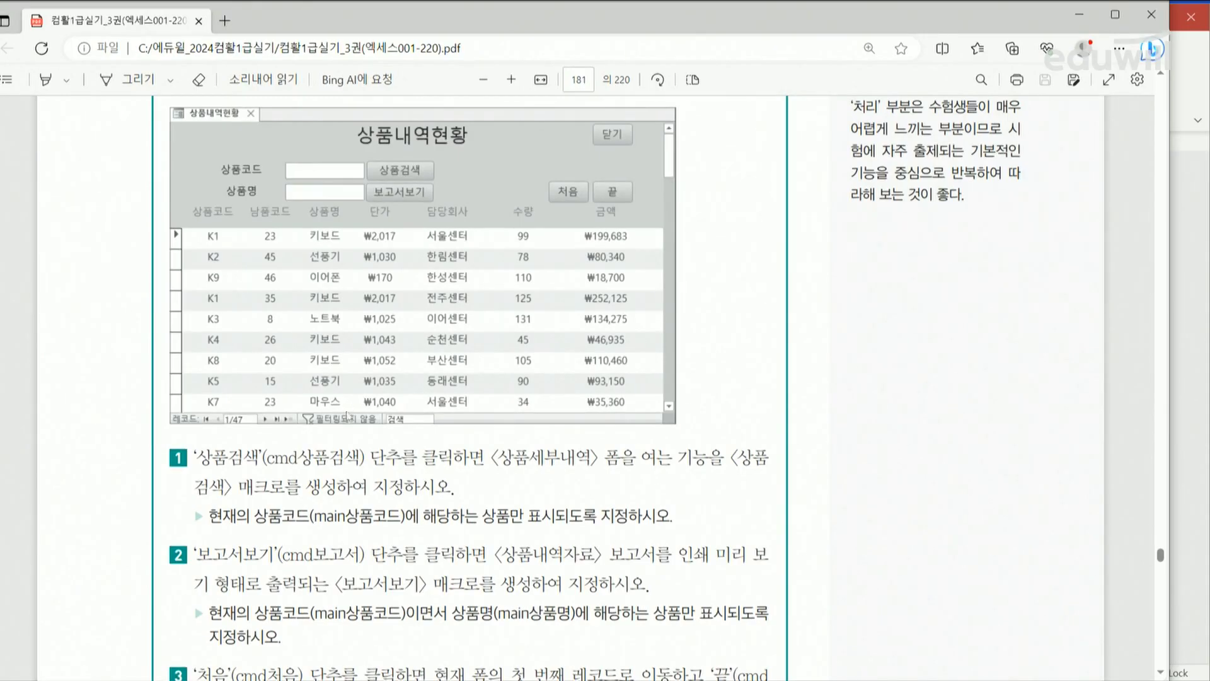
scroll(403, 454, "down", 5)
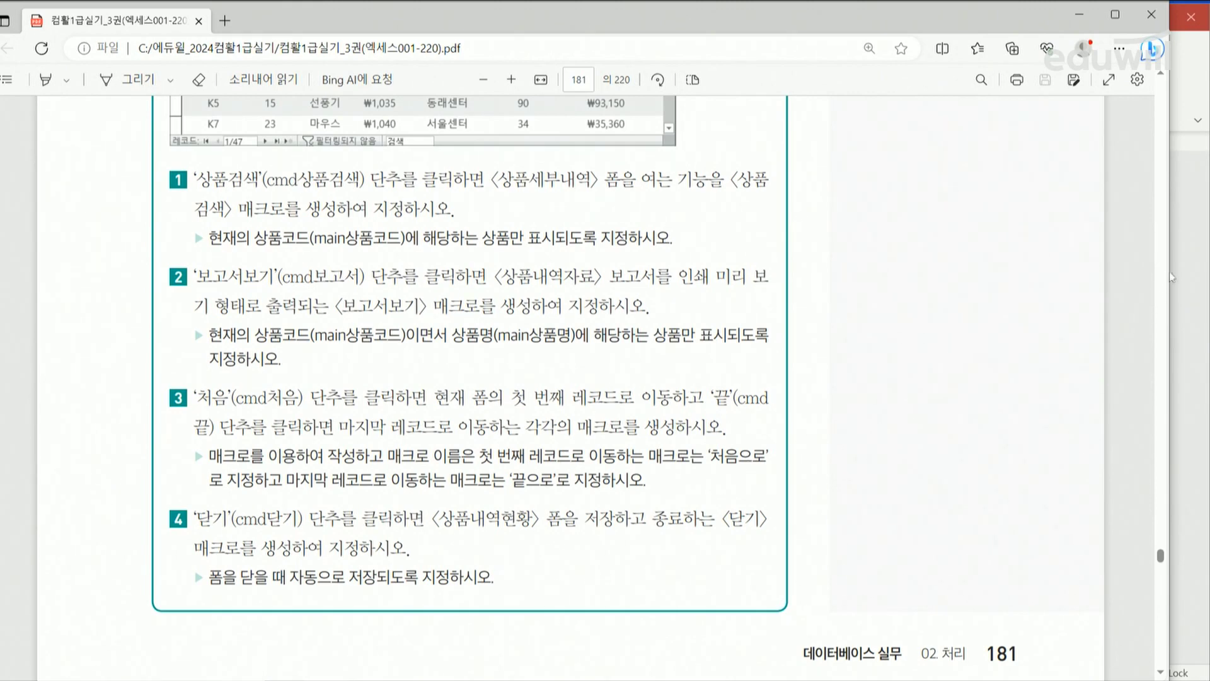
left_click(1188, 265)
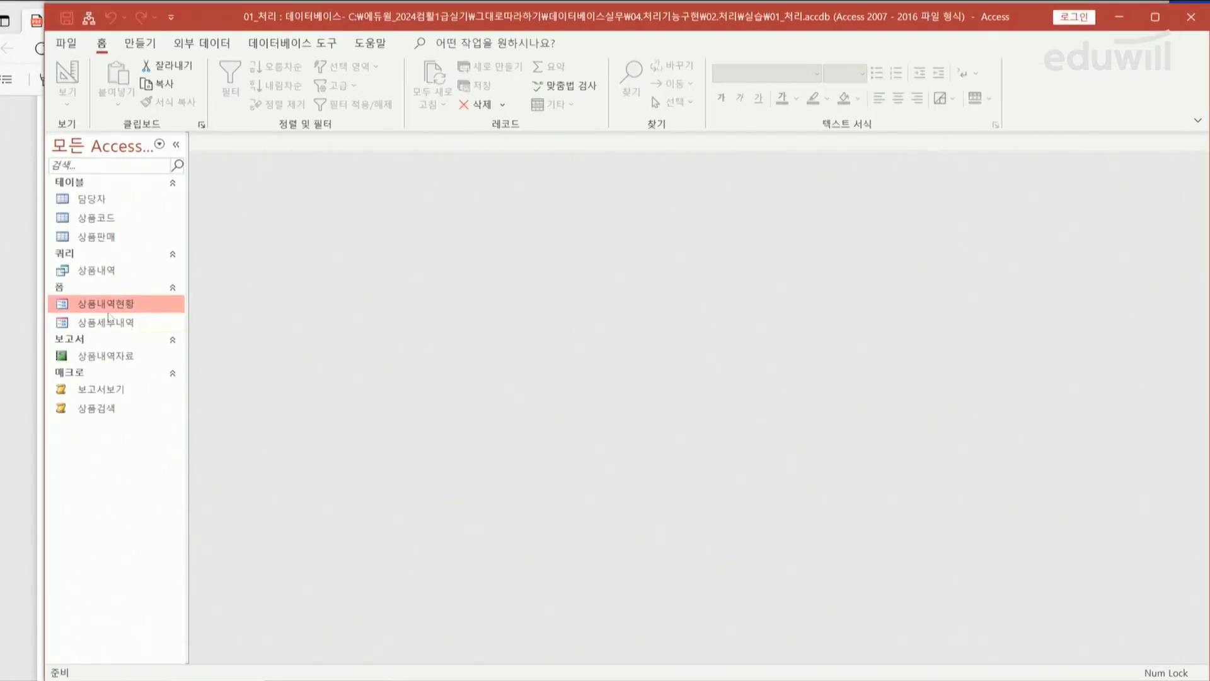
Step: Open the 상품내역현황 form and try its 처음 and 끝 record navigation buttons
right_click(114, 309)
left_click(139, 317)
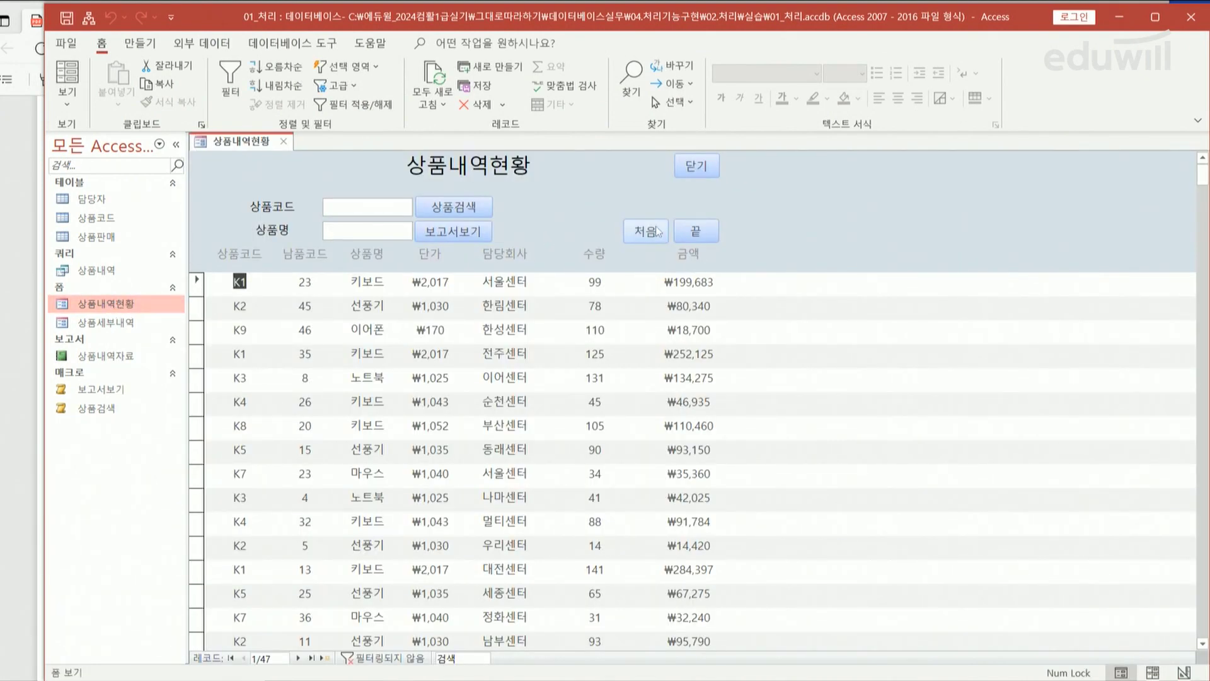
left_click(648, 233)
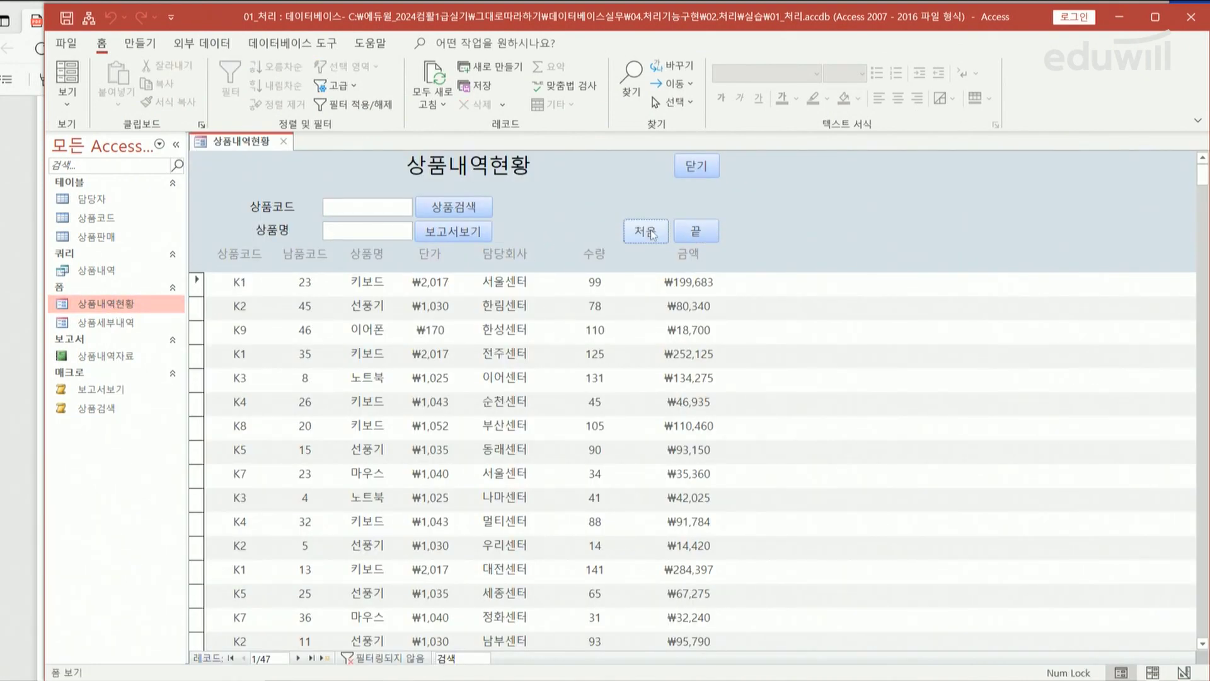
left_click(690, 234)
Step: View the 상품내역현황 form in Design view and close it
right_click(140, 307)
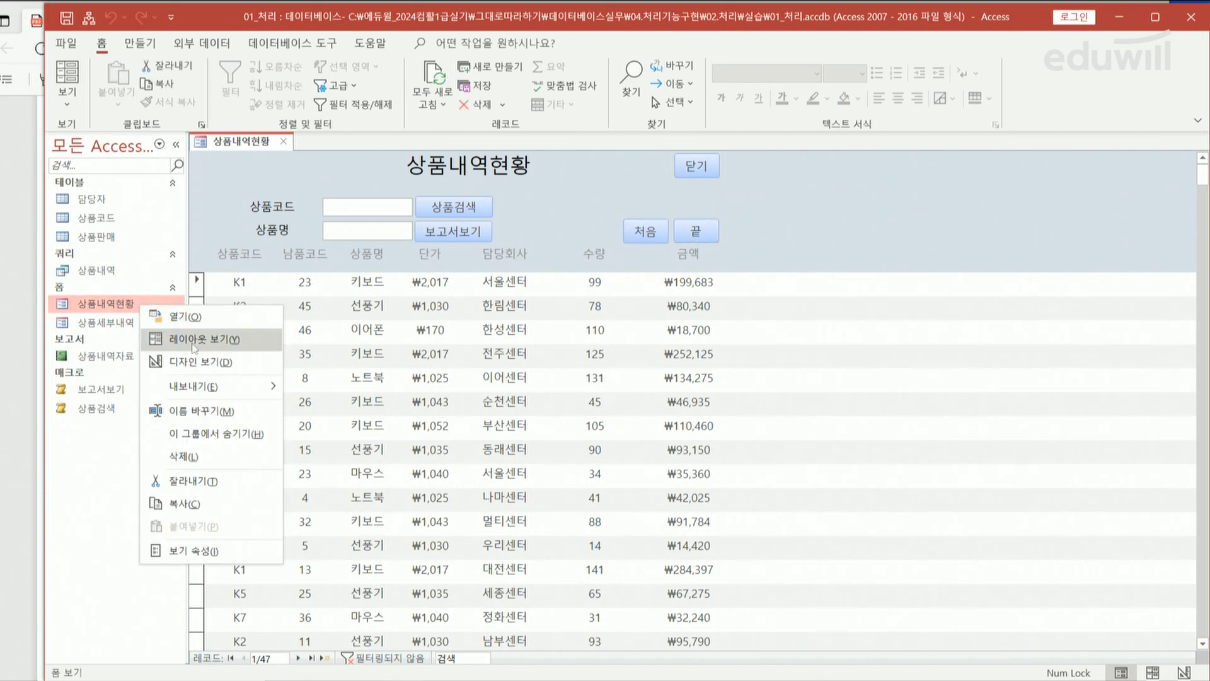
left_click(199, 362)
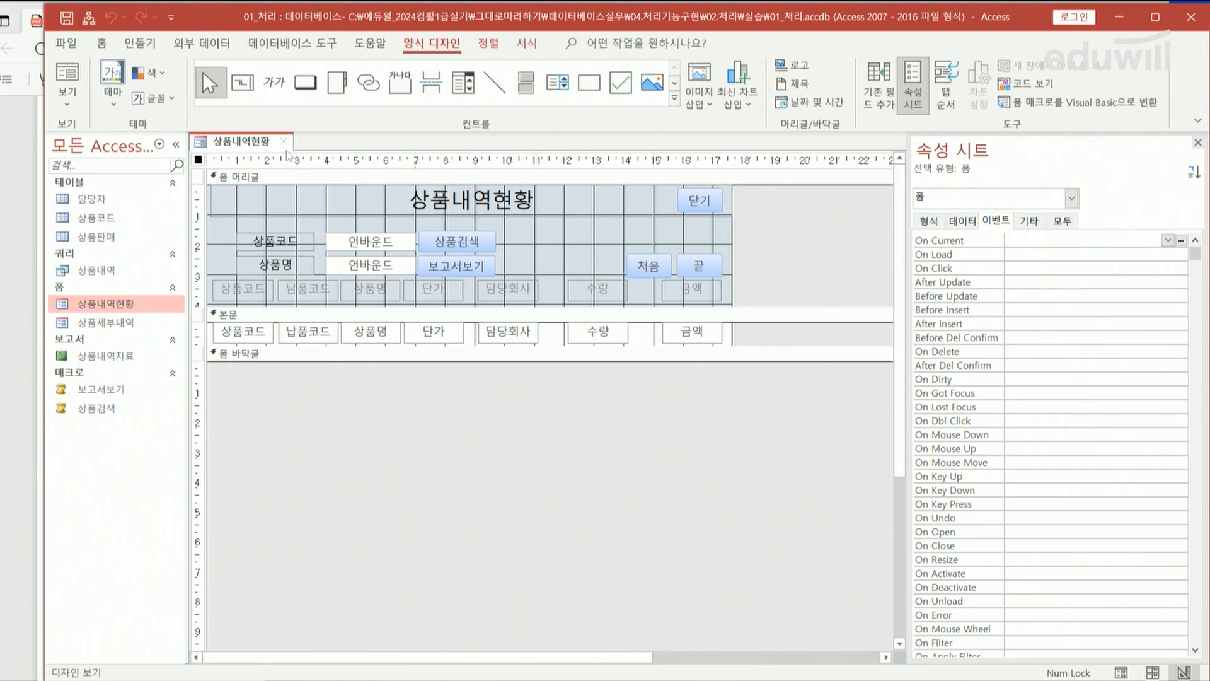
left_click(283, 141)
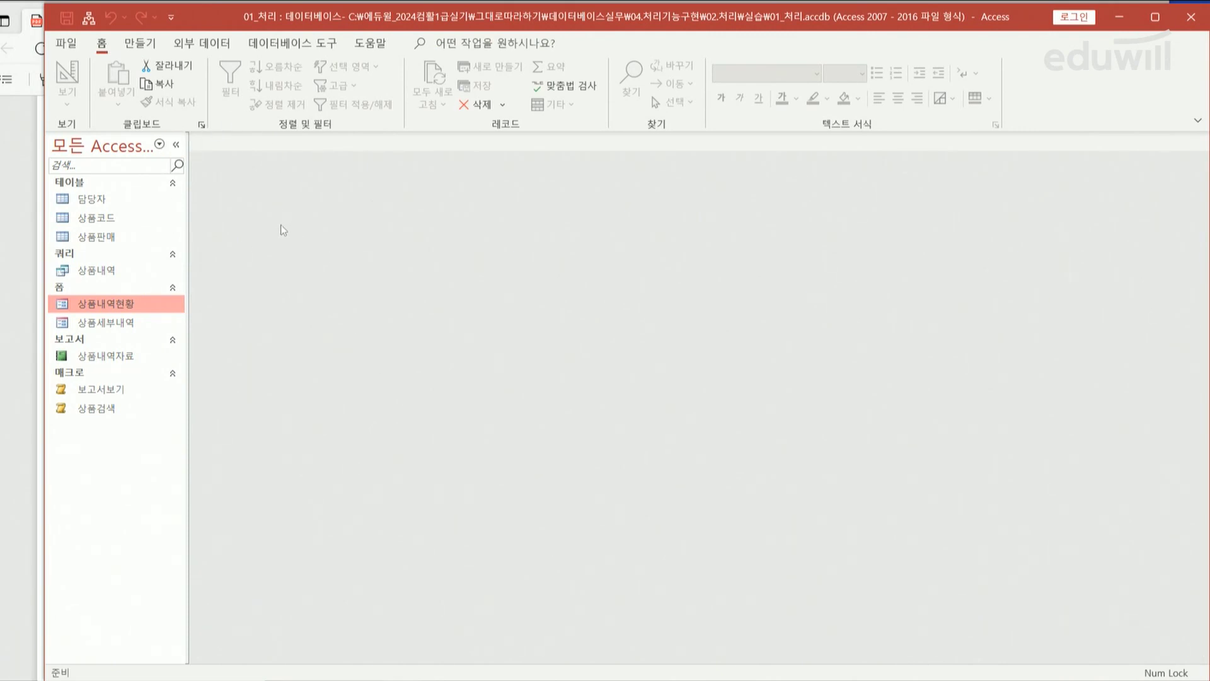
Step: Create a new macro and add a GoToRecord action to it
left_click(148, 46)
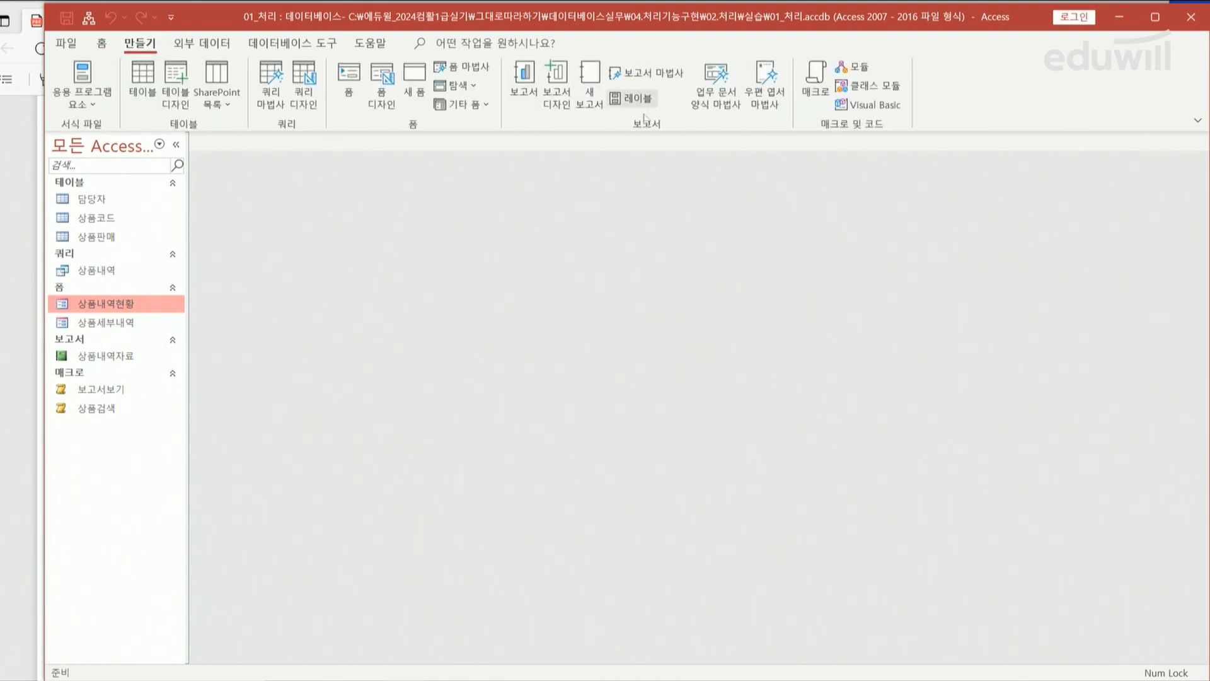
left_click(817, 85)
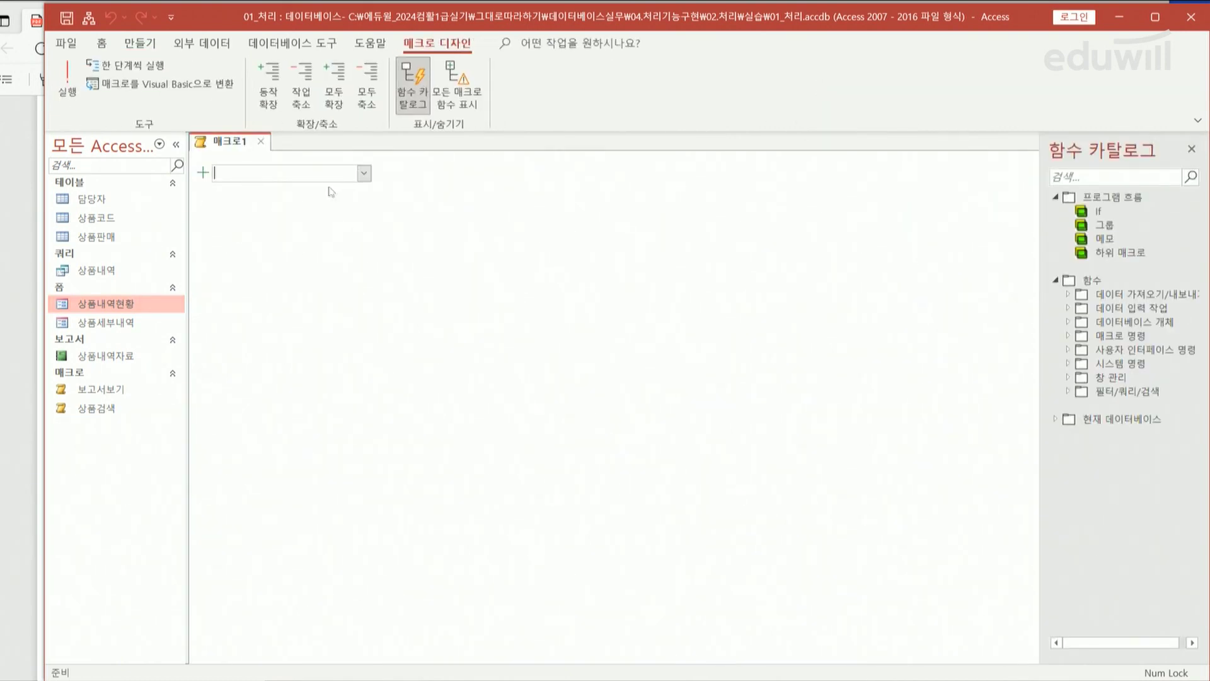
left_click(364, 173)
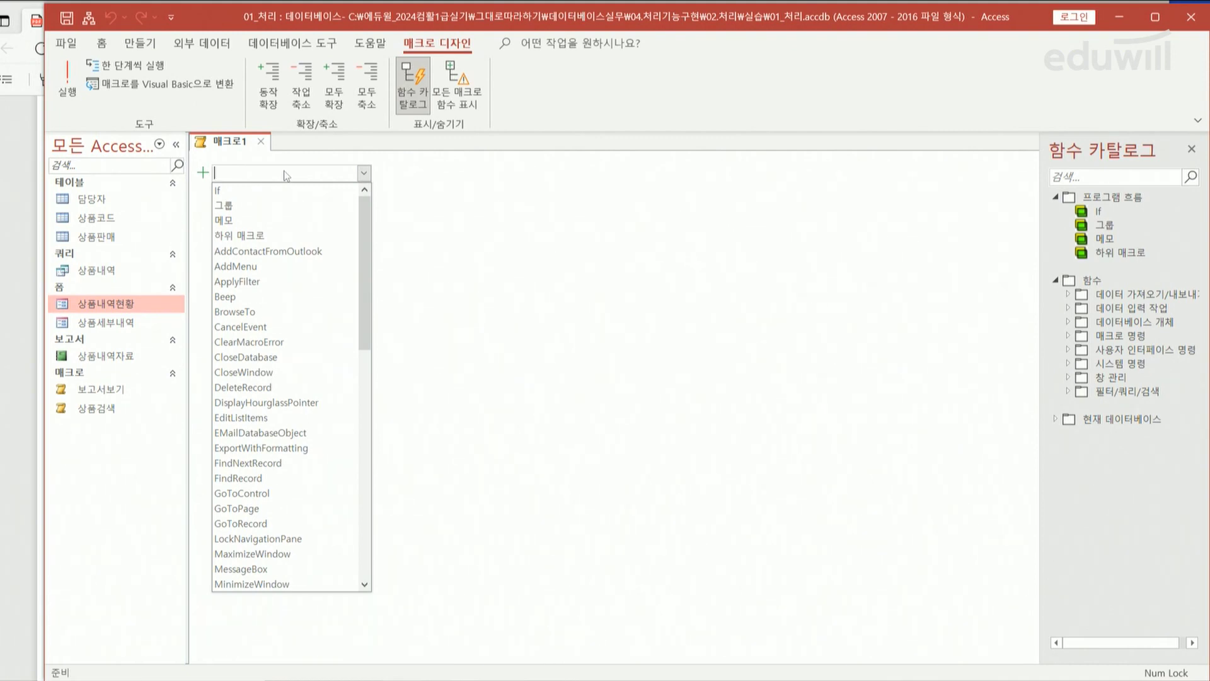
left_click(285, 524)
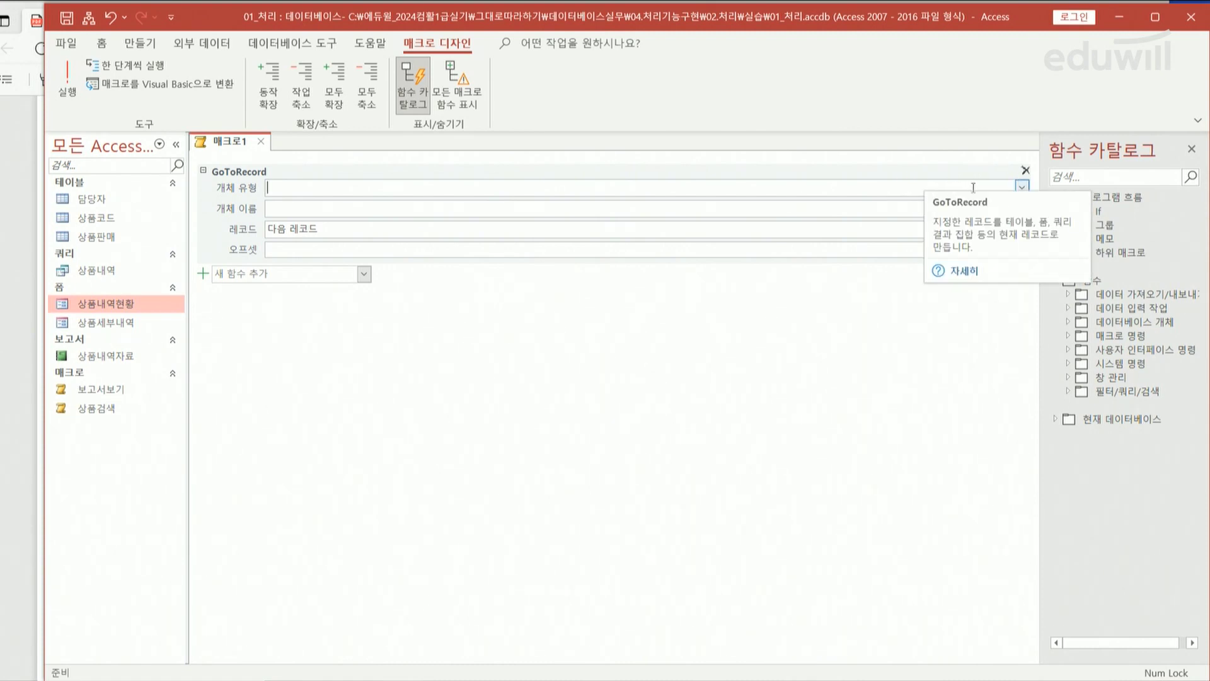
Step: Set the GoToRecord action's object type to 폼 and its object name to 상품내역현황
left_click(1021, 188)
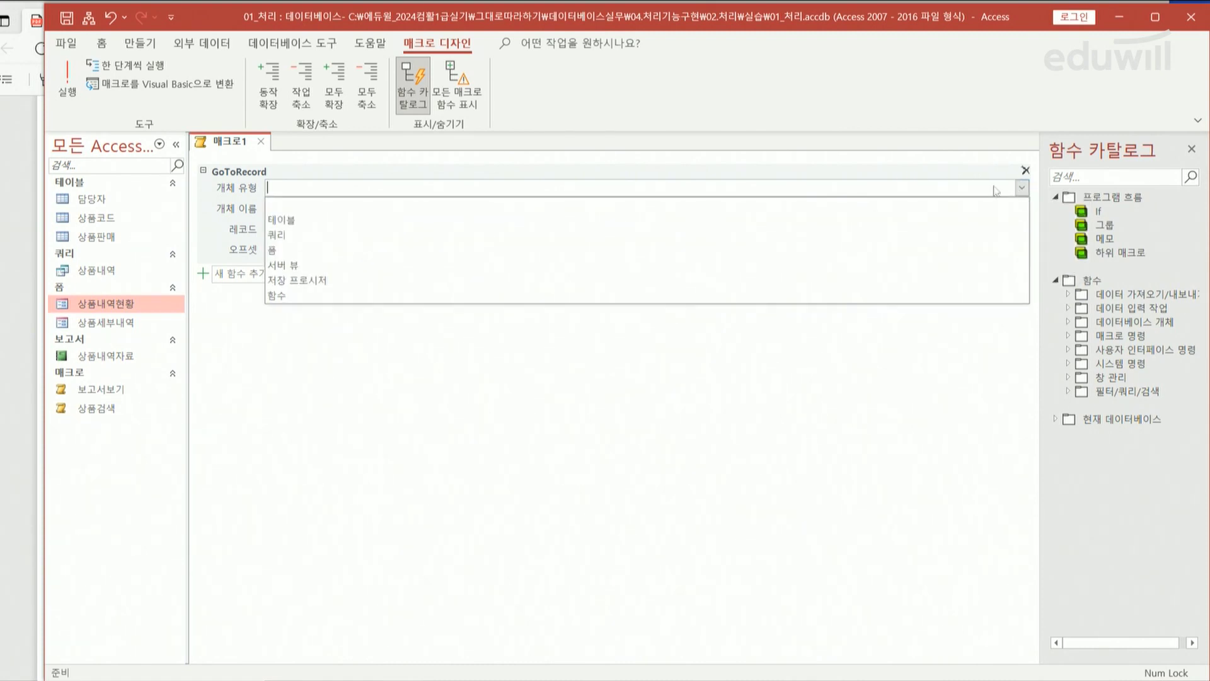
left_click(321, 252)
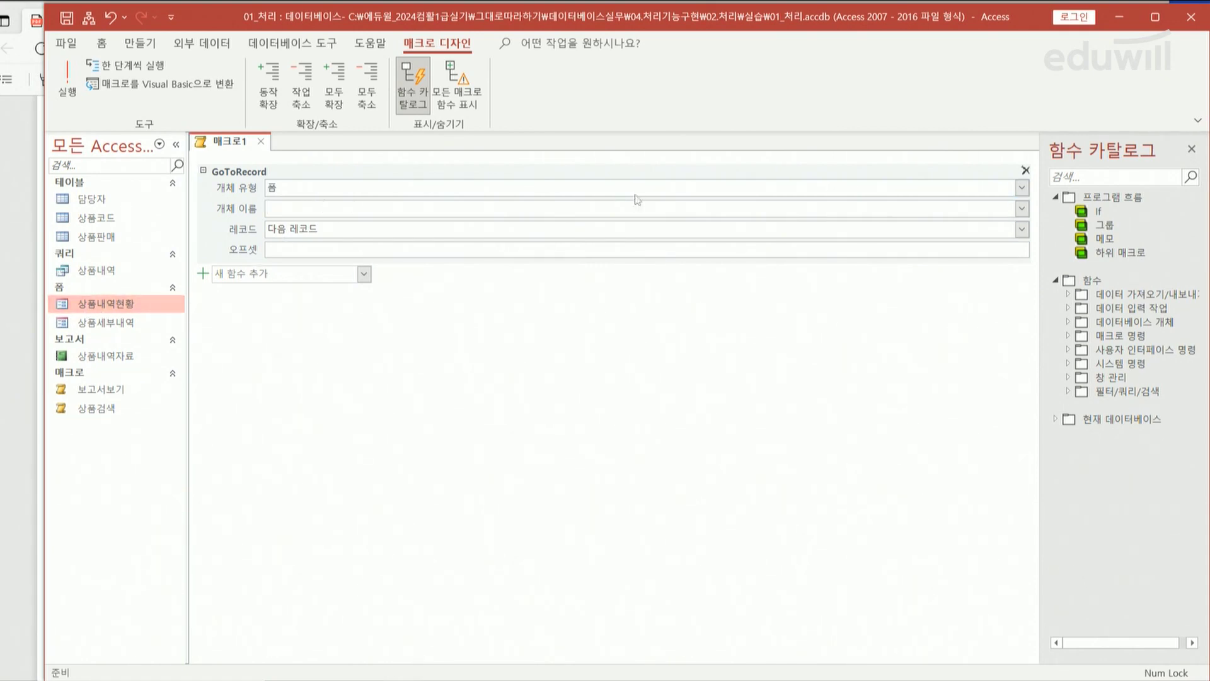
left_click(1022, 210)
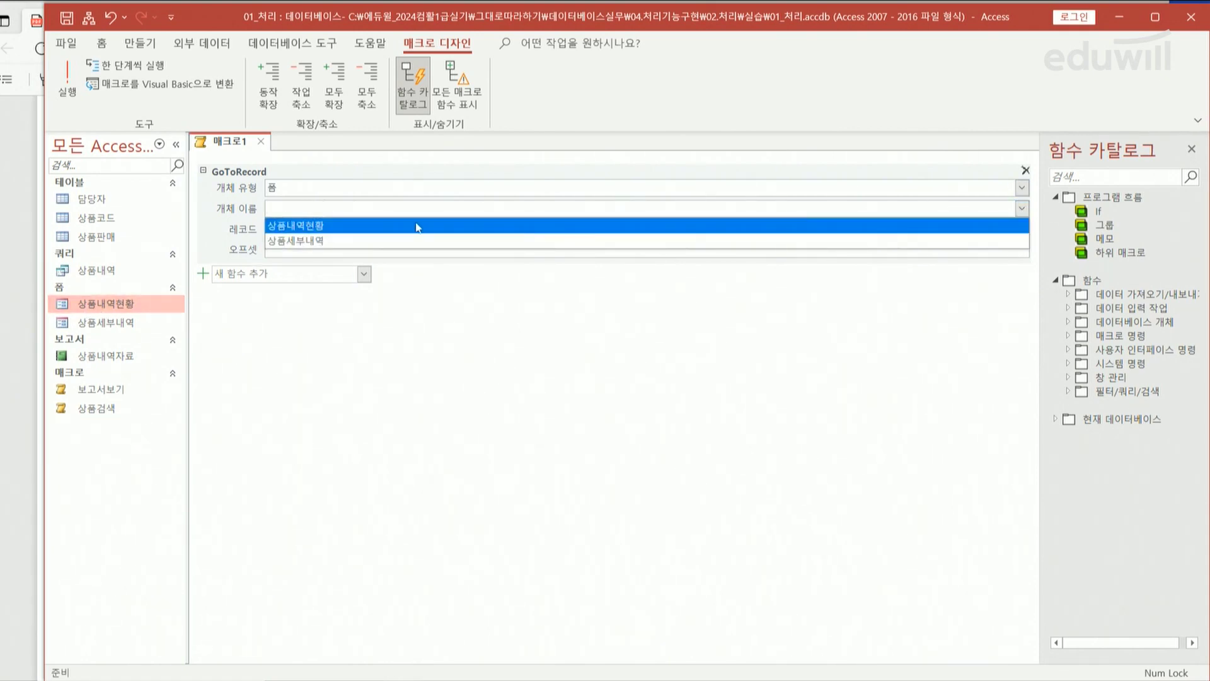
left_click(376, 229)
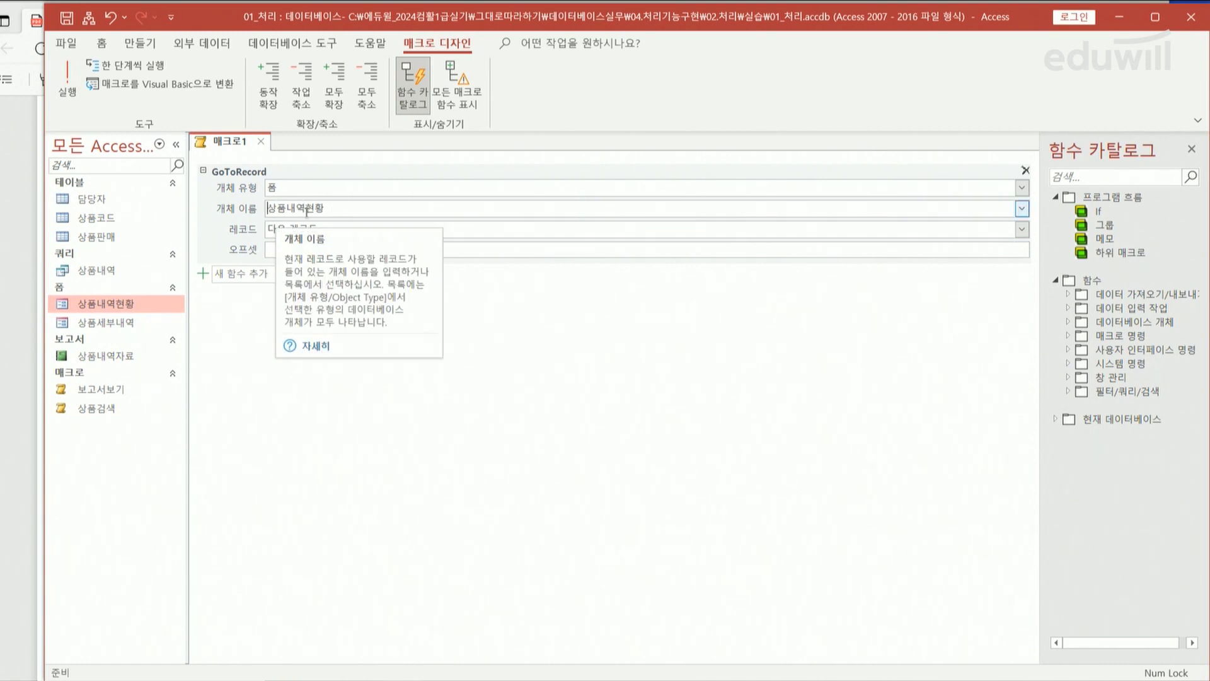
Step: Set the GoToRecord action's record argument to 첫 레코드
left_click(479, 227)
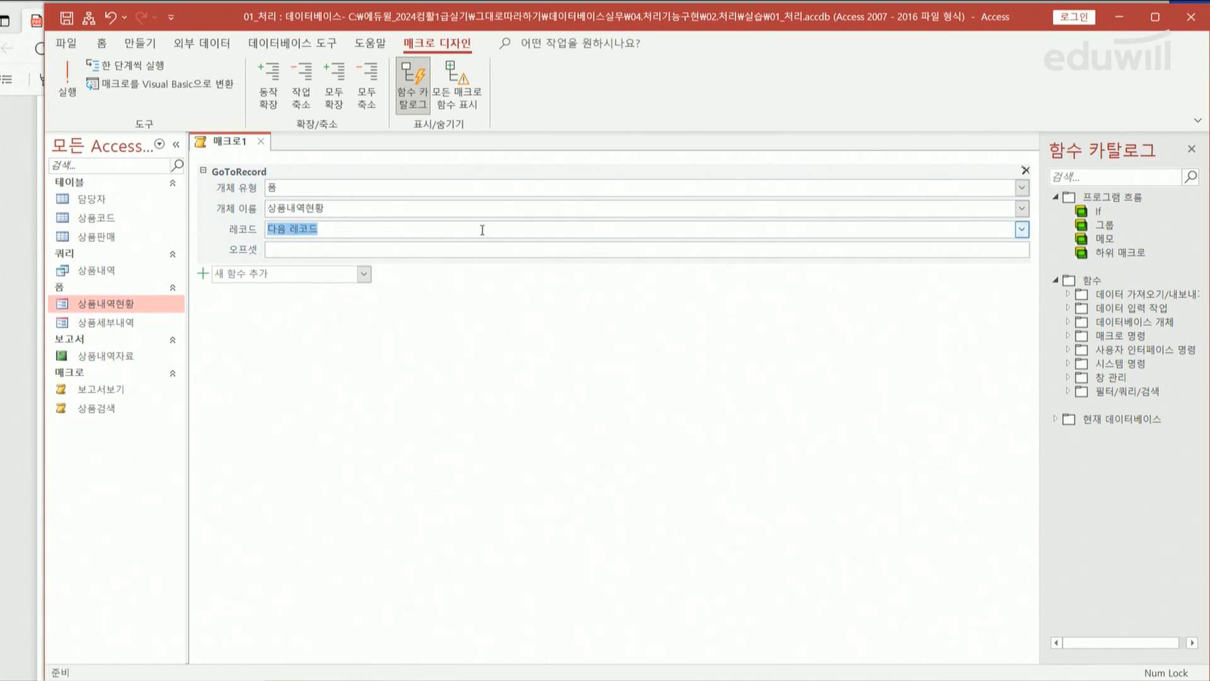
left_click(1026, 233)
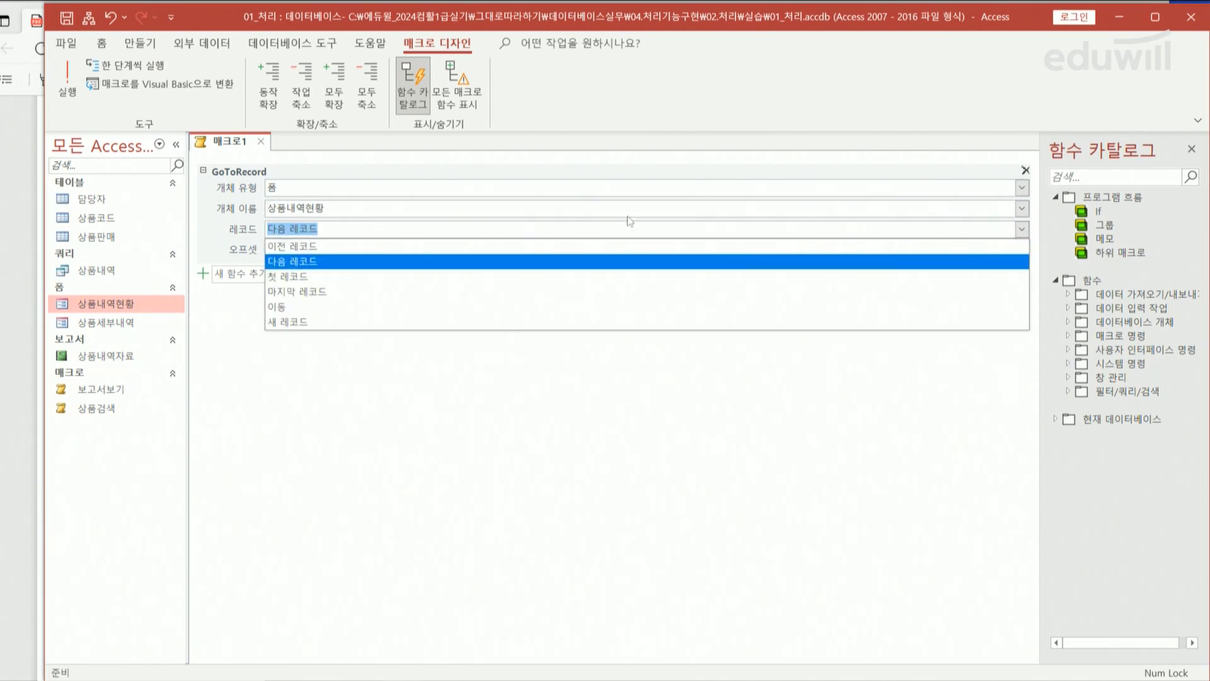
left_click(295, 275)
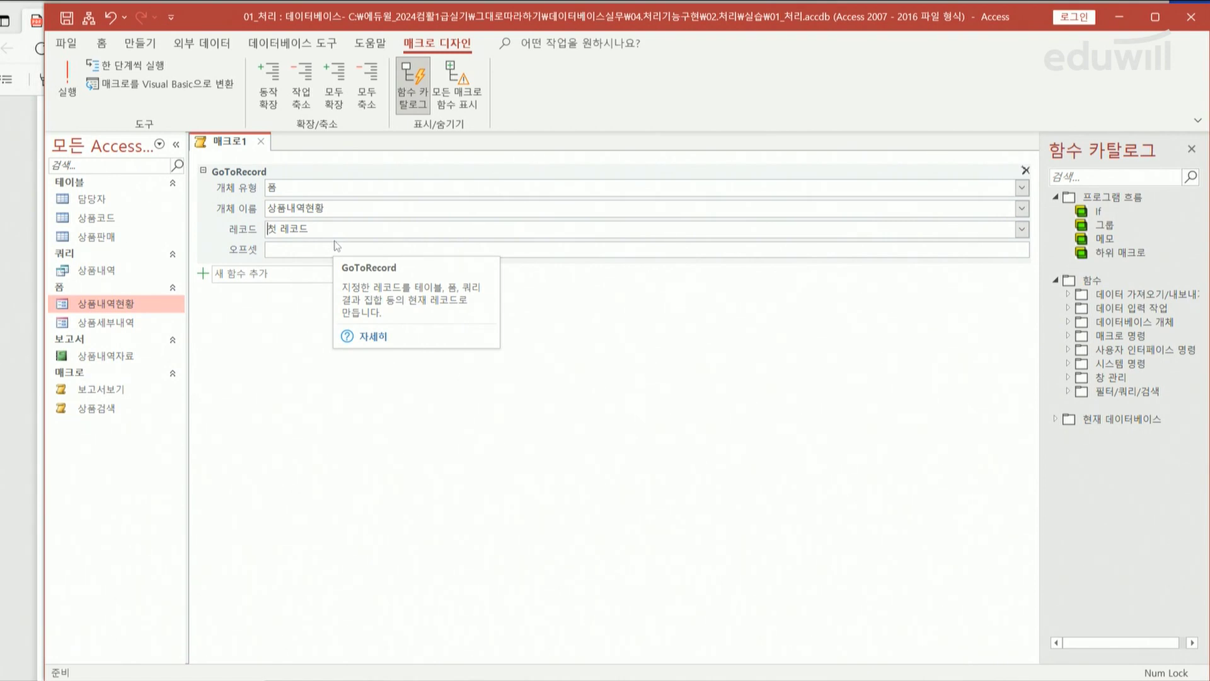
Step: Close the new macro and save it under the name 처음으로
left_click(261, 143)
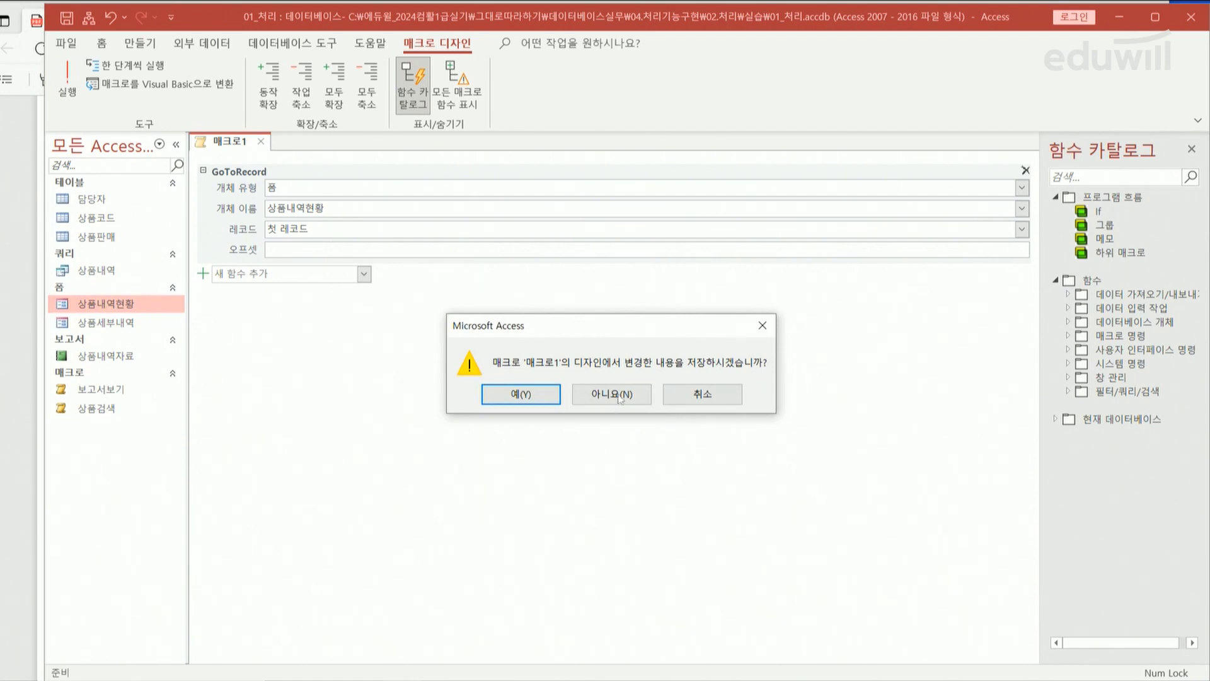
left_click(520, 394)
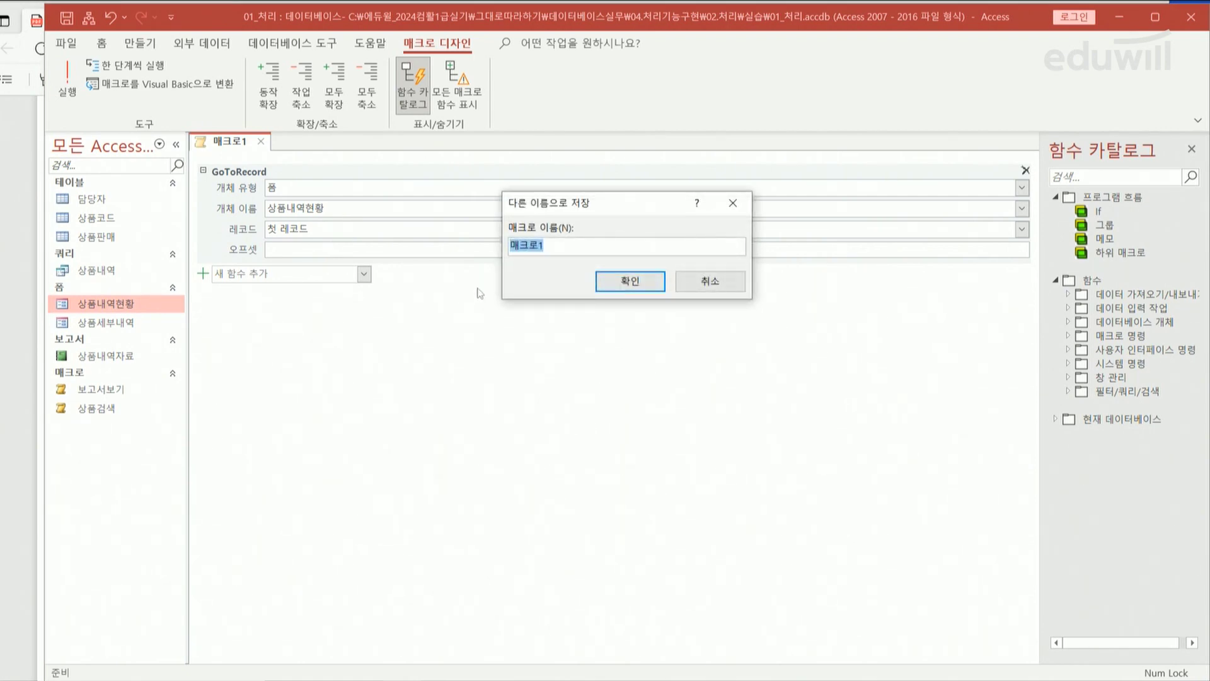
type("cjdmad")
key("BackSpace")
key("BackSpace")
key("BackSpace")
key("BackSpace")
key("BackSpace")
key("BackSpace")
key("Hangul")
type("처음을로")
left_click(644, 283)
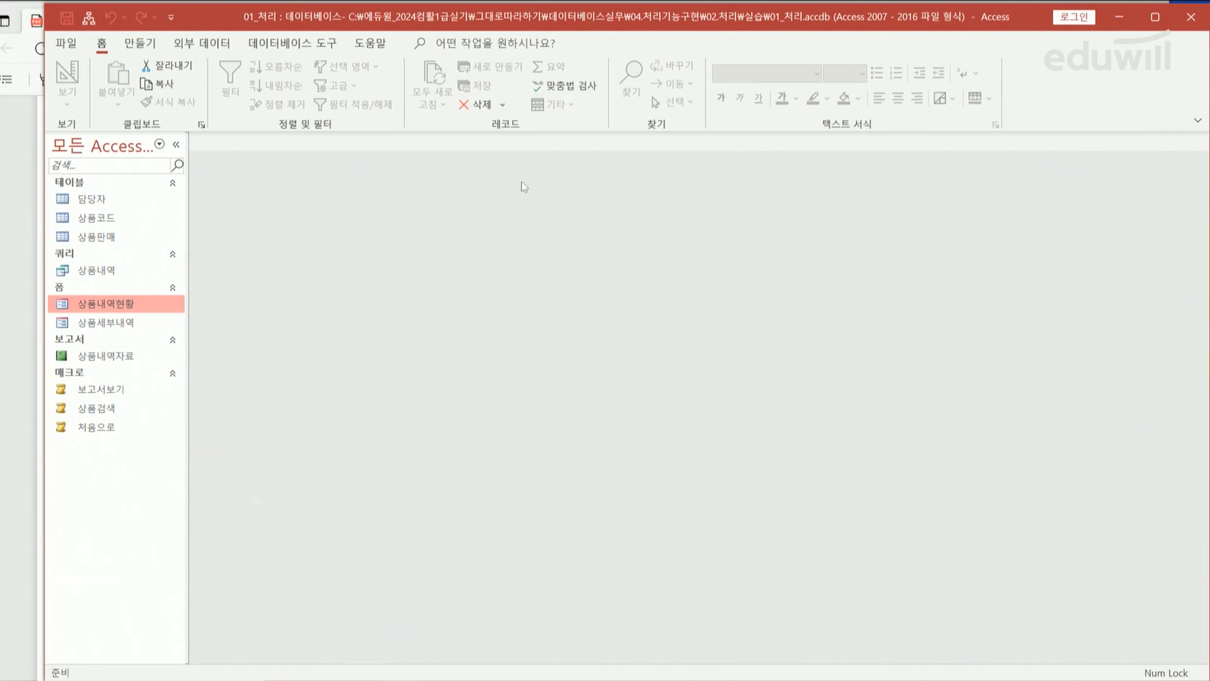
Step: Create another new macro and add a GoToRecord action to it
left_click(149, 46)
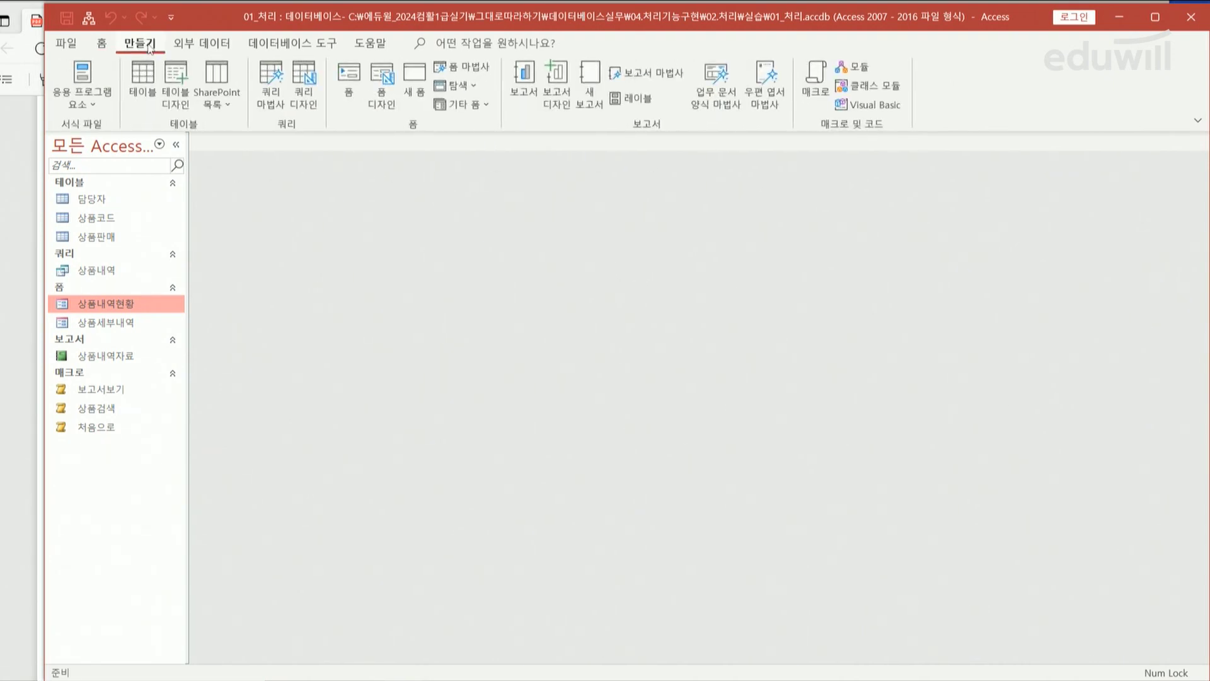
left_click(817, 85)
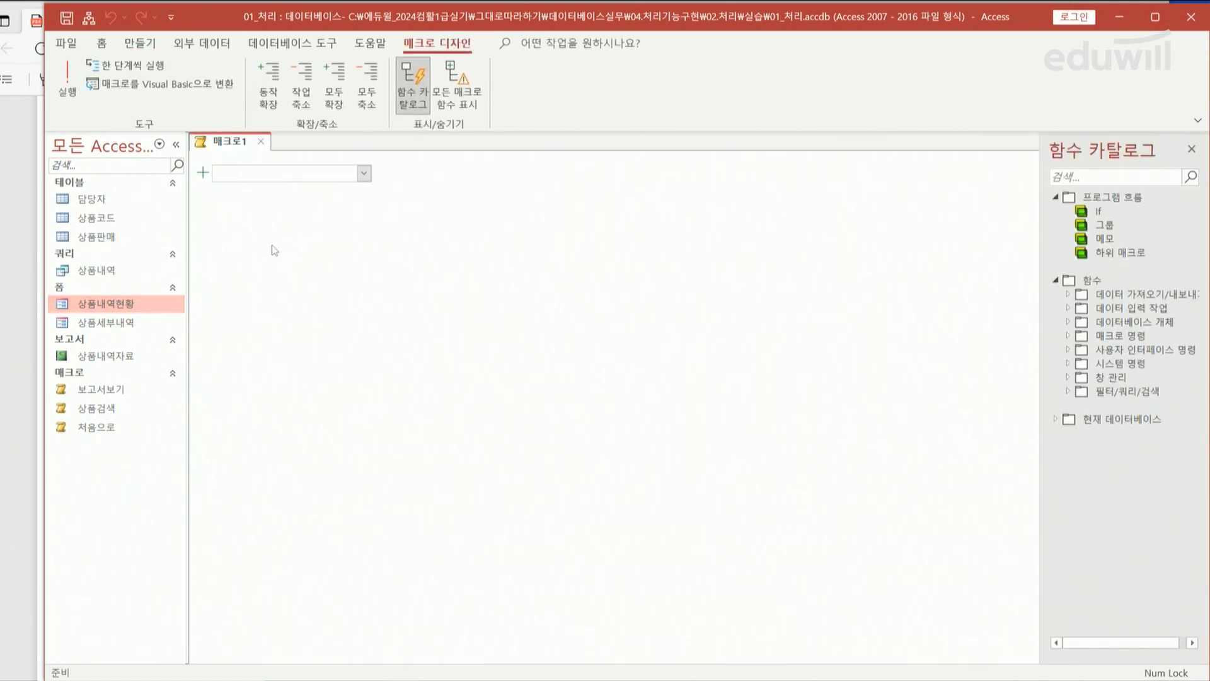
left_click(364, 174)
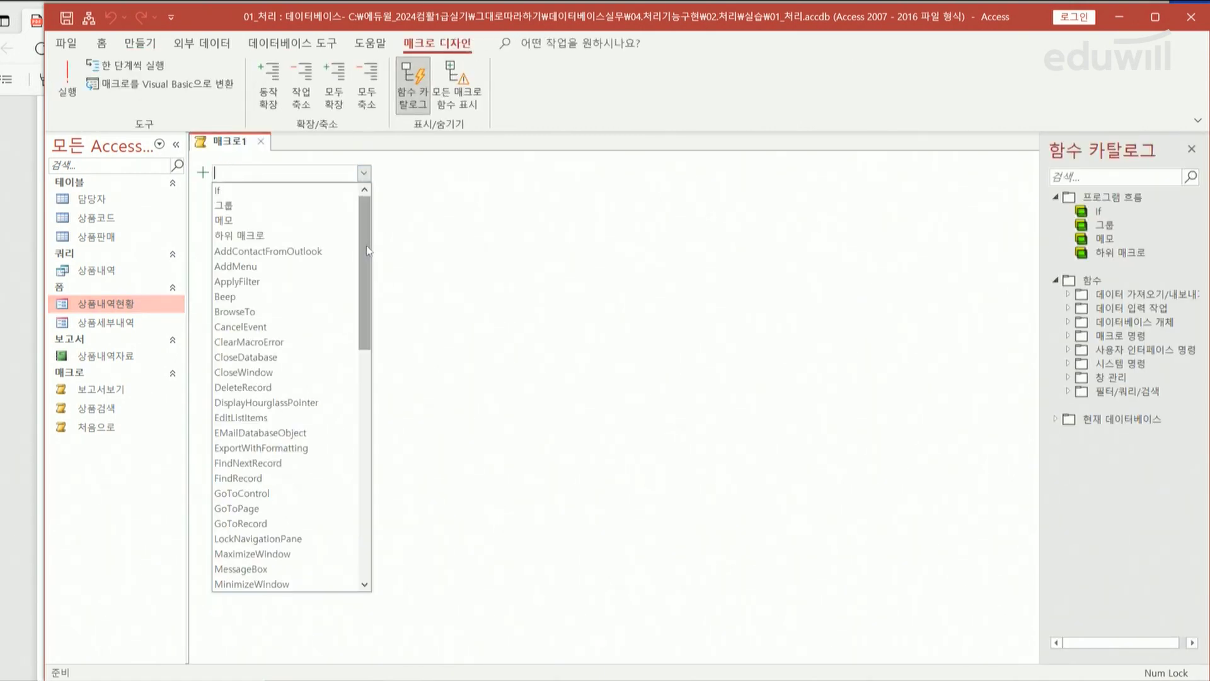
left_click_drag(363, 263, 363, 372)
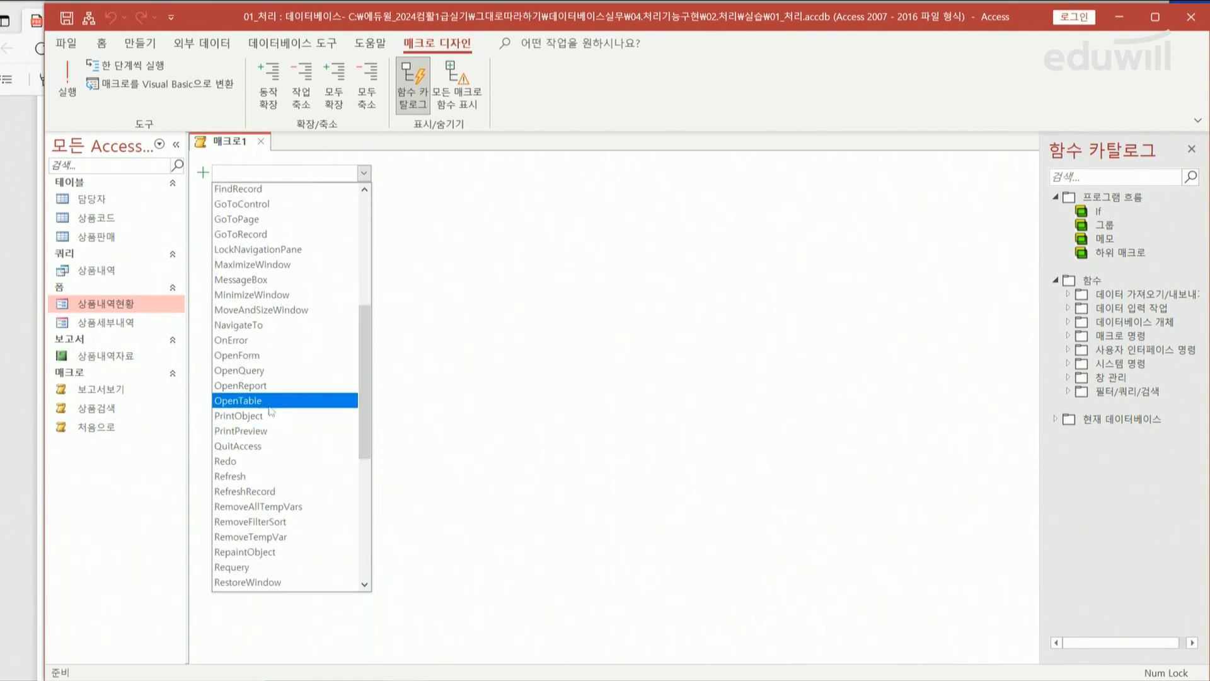
scroll(365, 332, "up", 1)
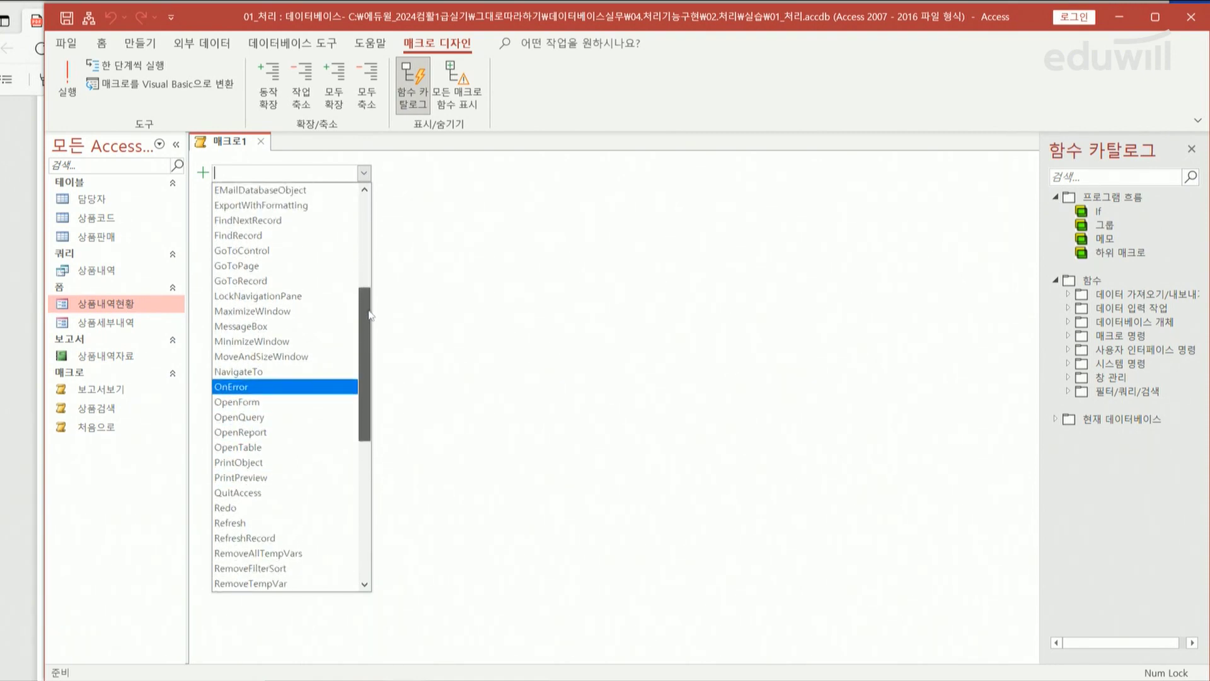
left_click(274, 281)
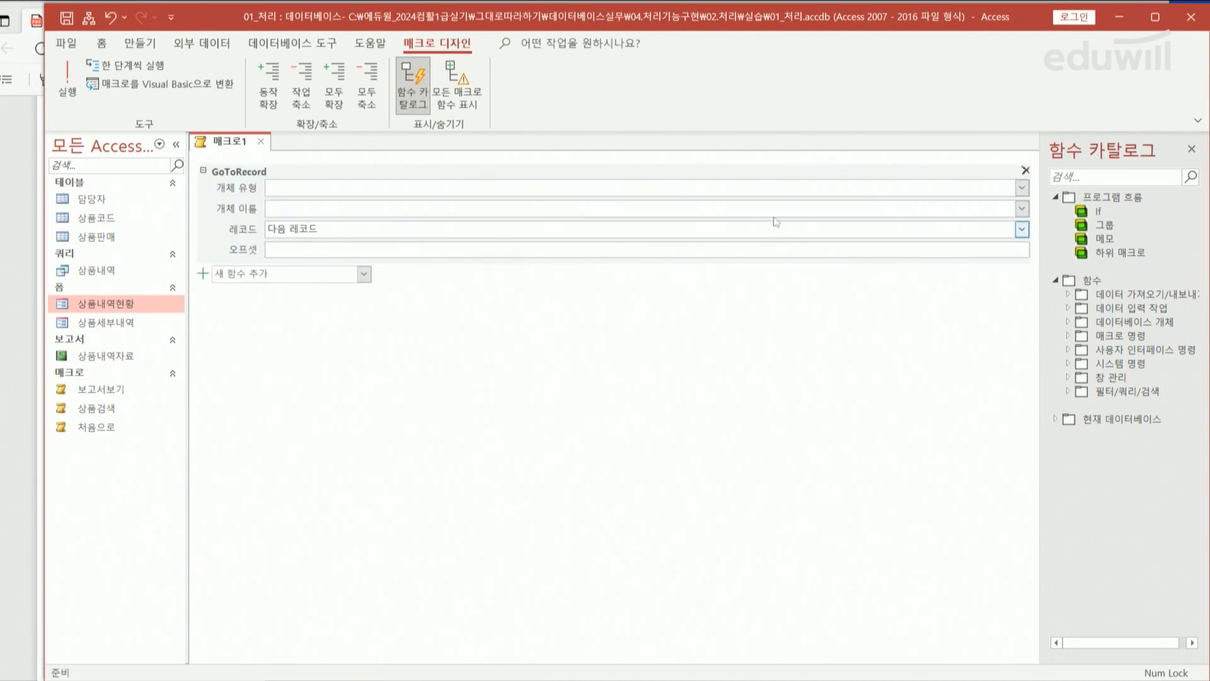
Step: Point the second macro's GoToRecord action at the object type 폼 and the object name 상품내역현황
key("Down")
key("Down")
key("Down")
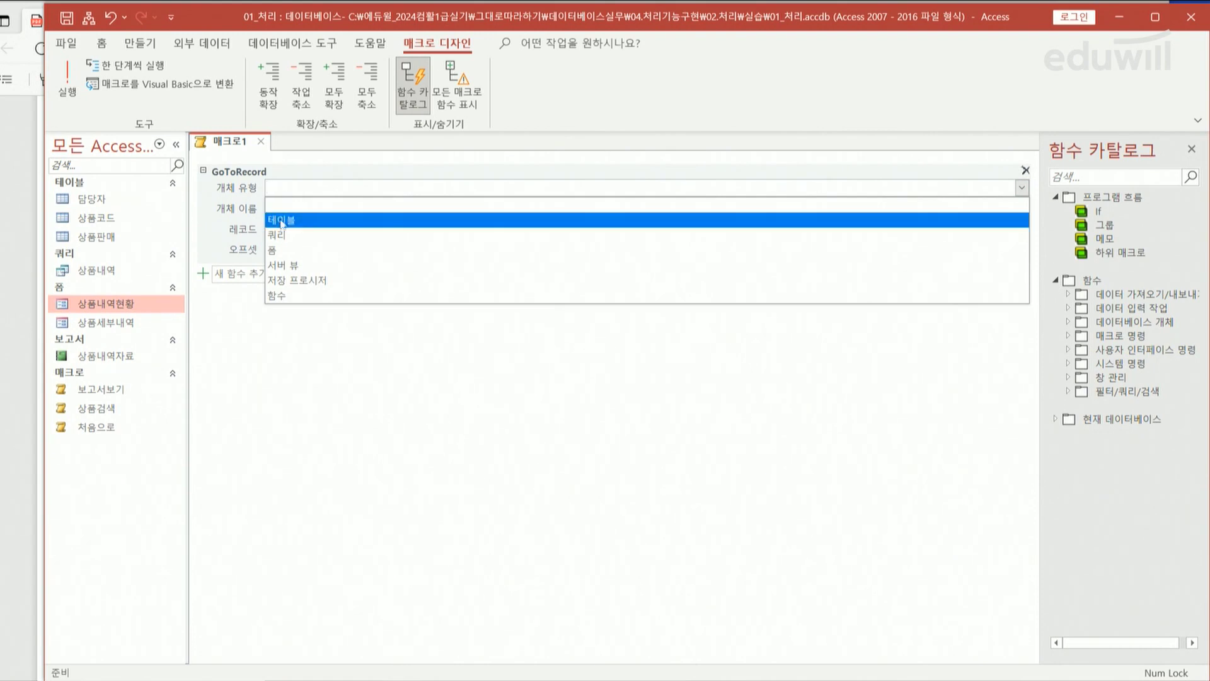
key("Tab")
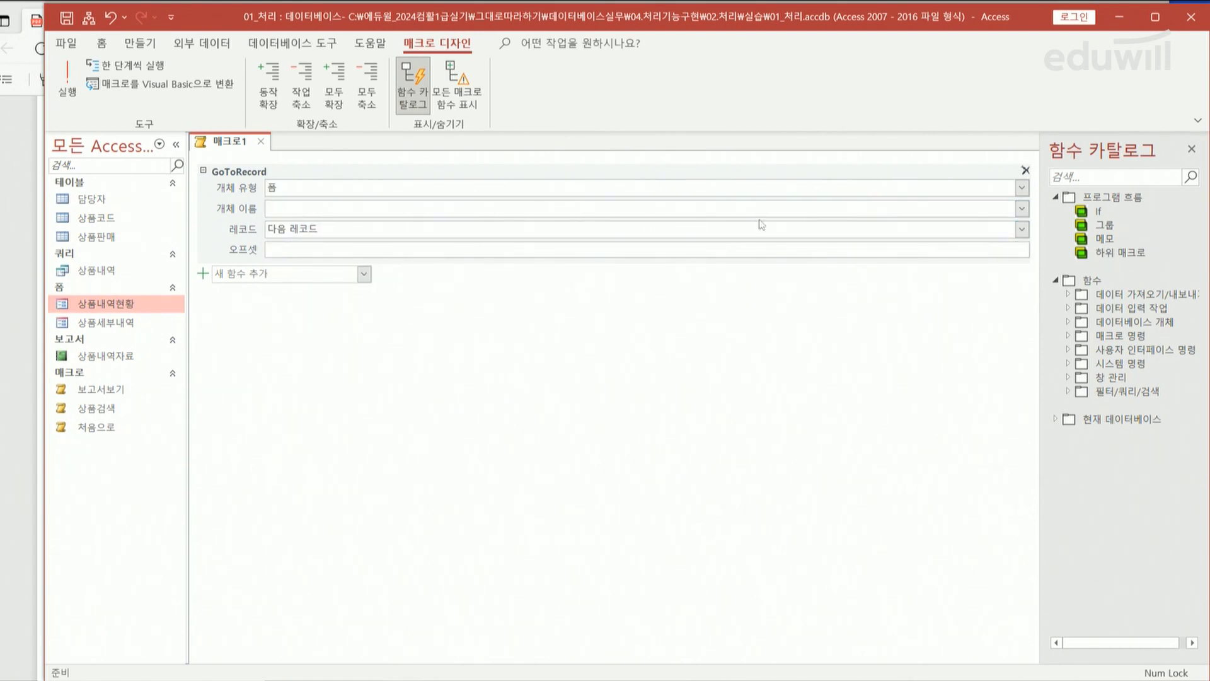
key("alt+Down")
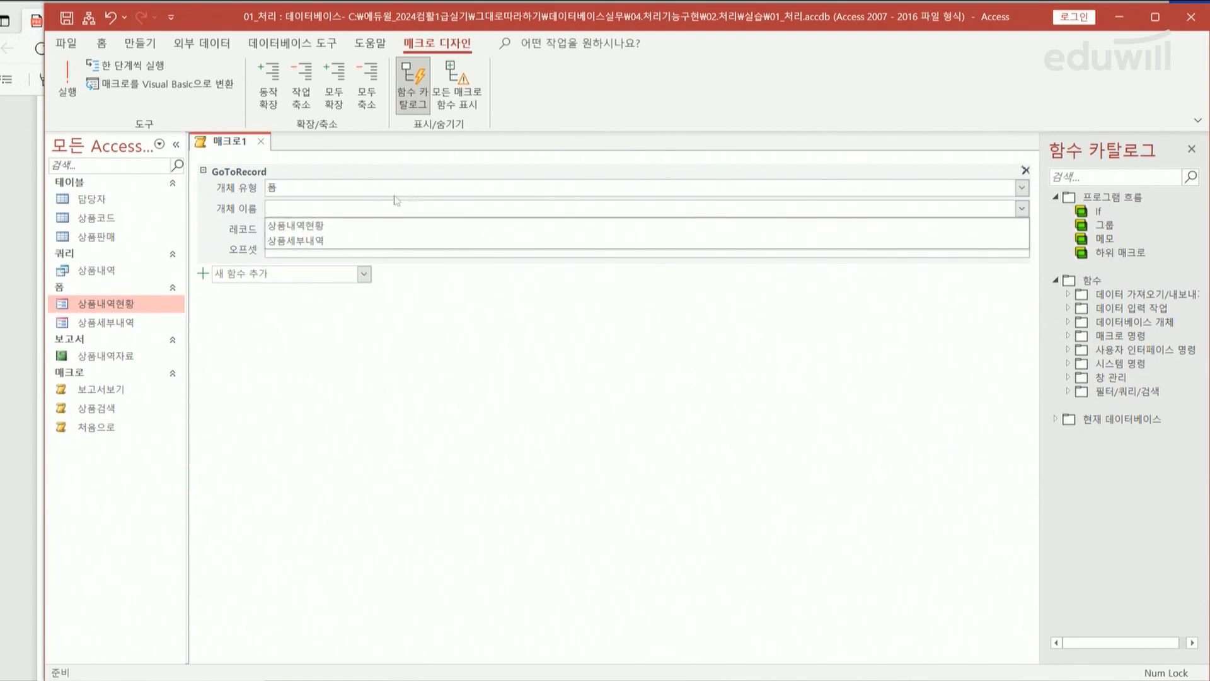
left_click(322, 226)
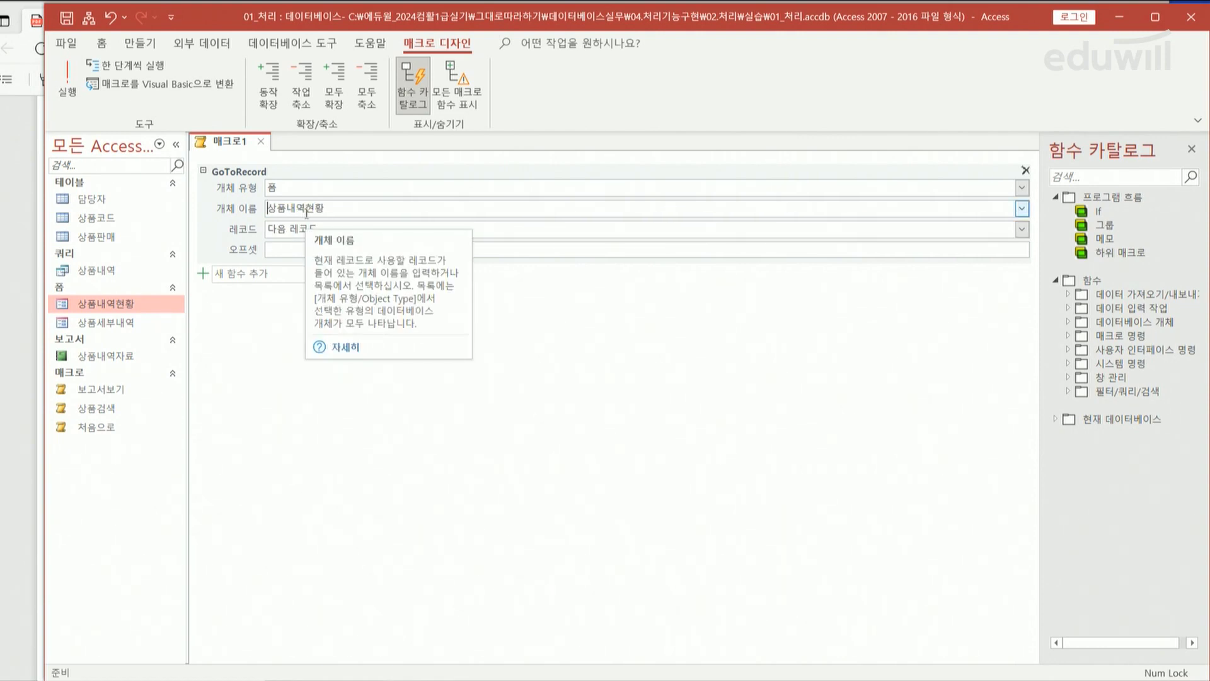
Step: Set the second macro's GoToRecord record argument to 마지막 레코드
left_click(642, 228)
left_click(1022, 229)
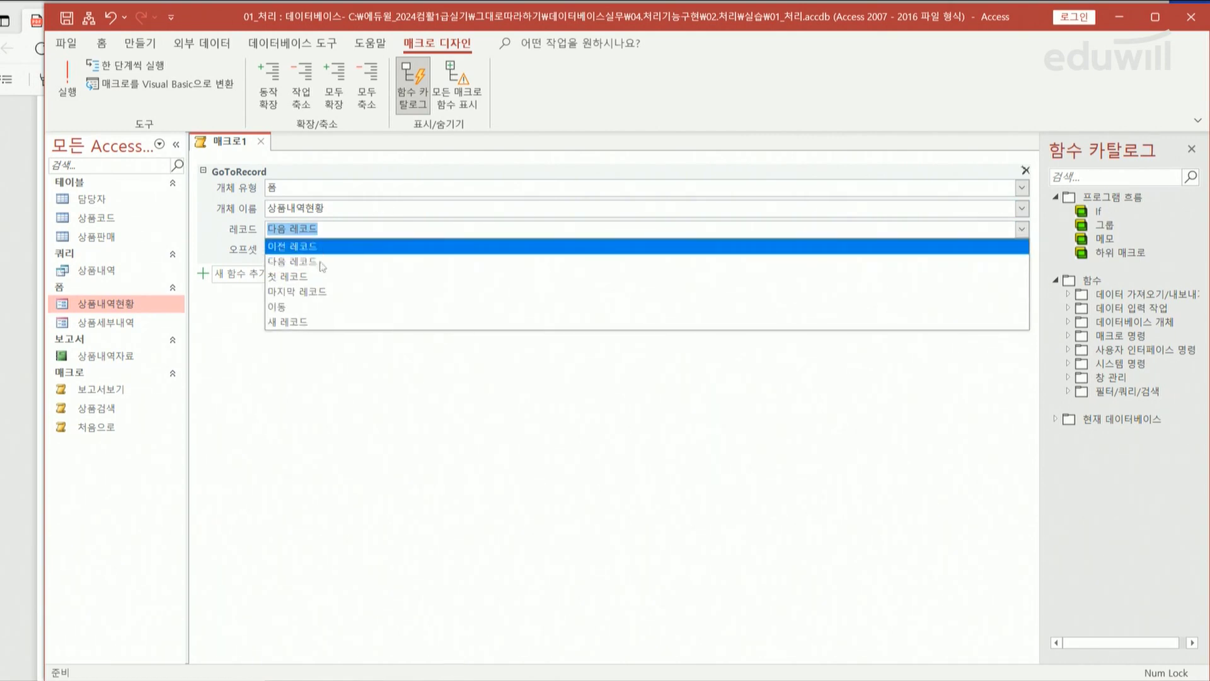
left_click(315, 291)
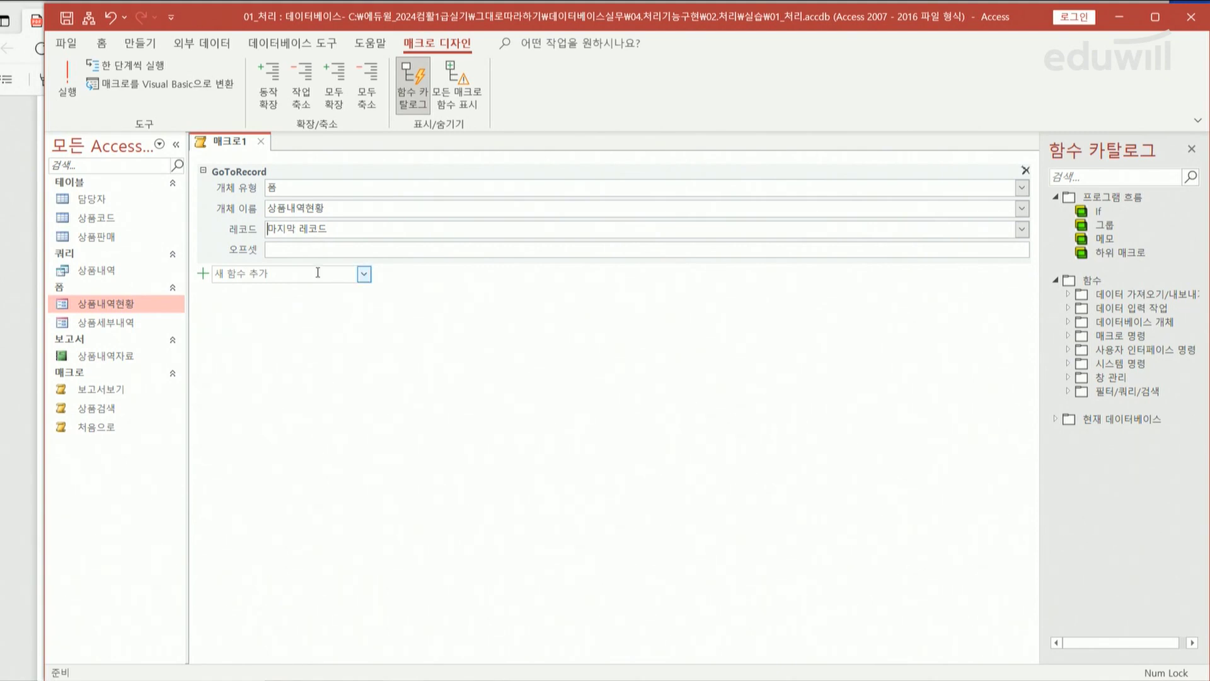
Step: Close the second macro and save it under the name 끝으로
left_click(260, 141)
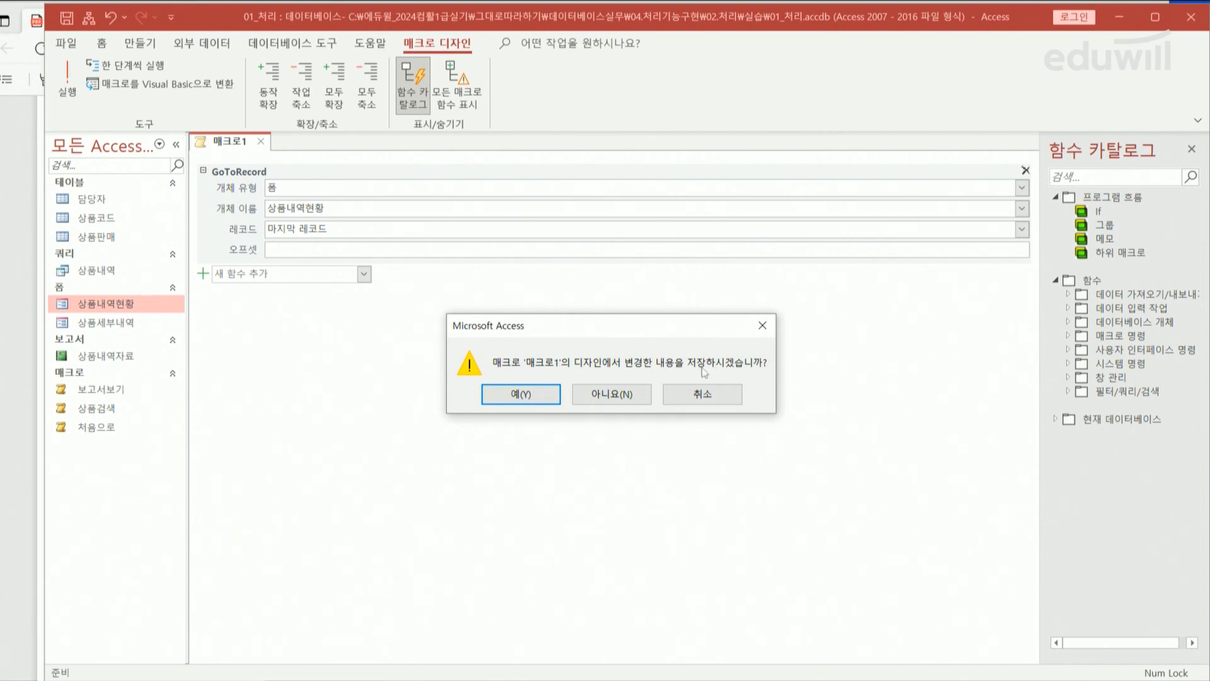
left_click(548, 397)
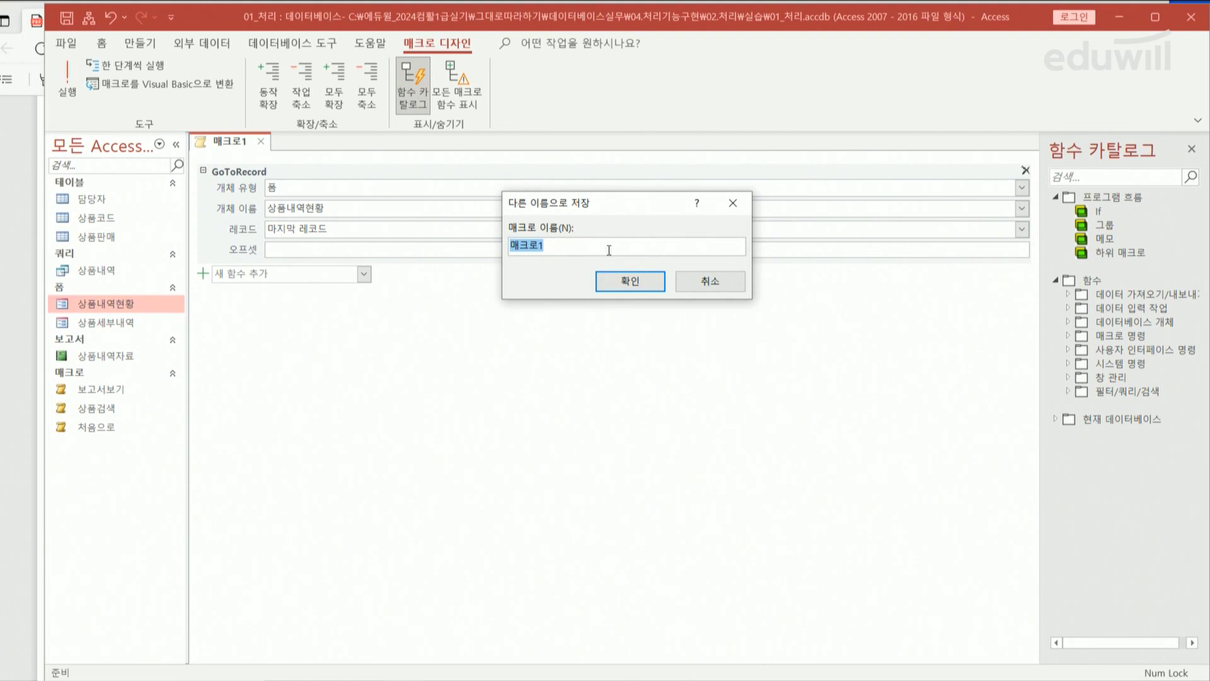
type("ㅋㅡㅌ으로")
left_click(649, 284)
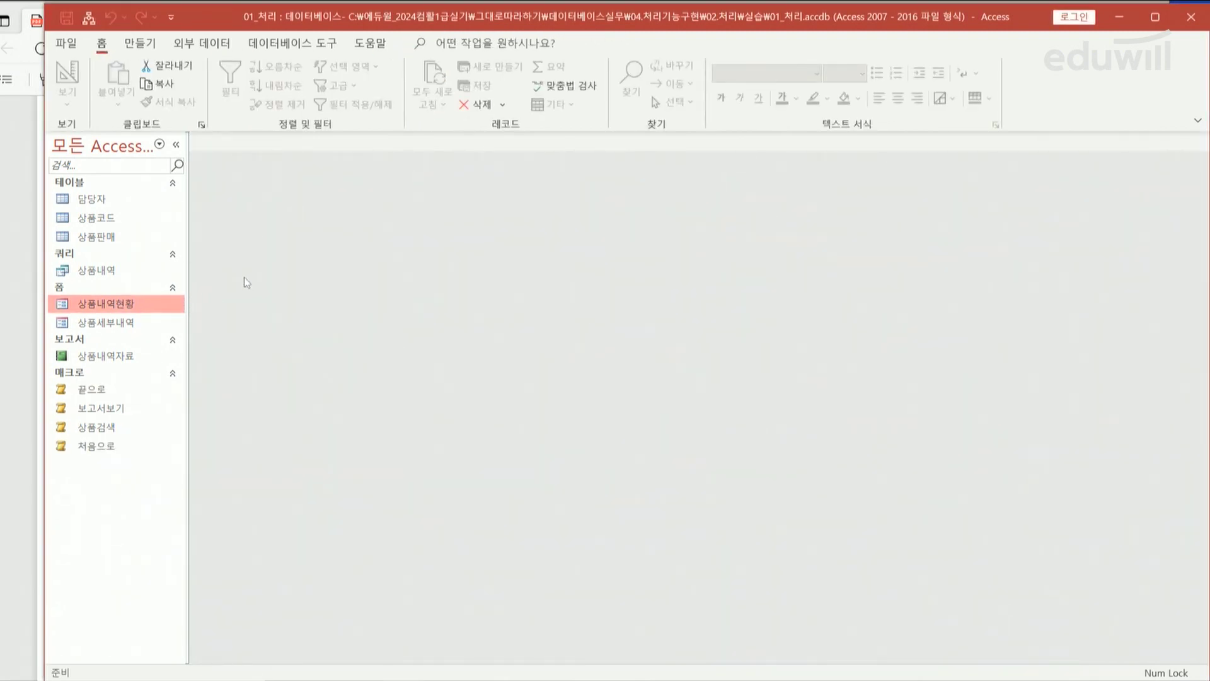
Step: Open the 상품내역현황 form in Design view and assign the 처음으로 macro to the 처음 button's On Click event
right_click(125, 309)
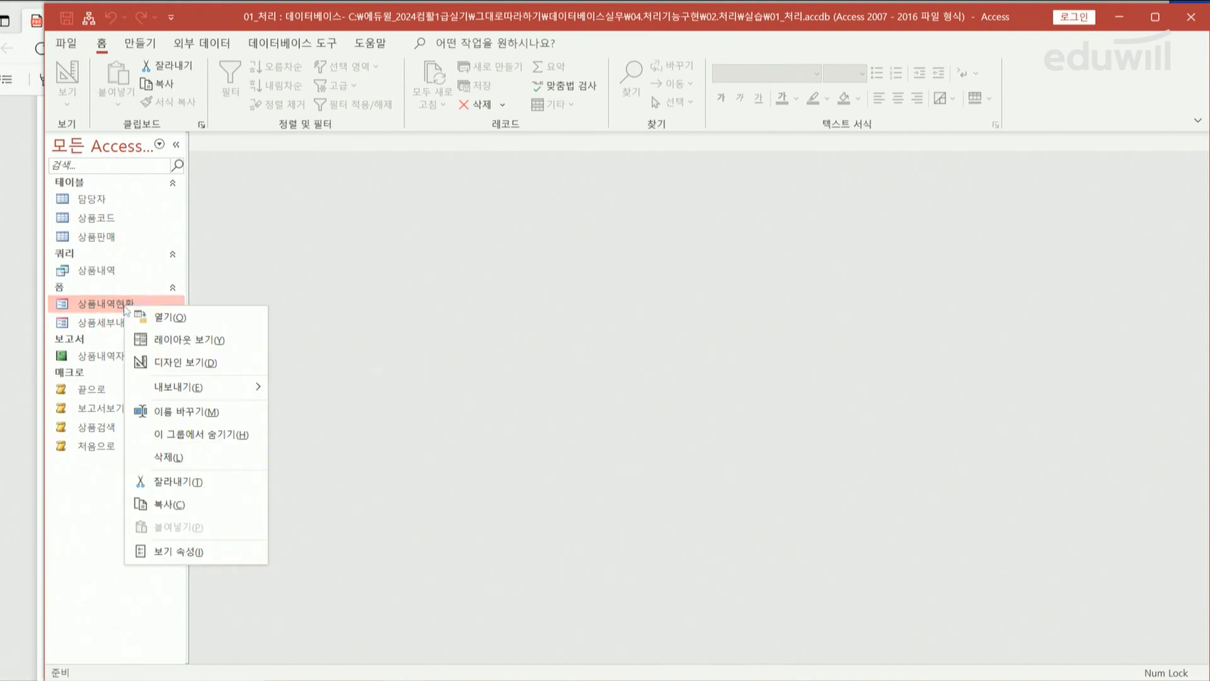
left_click(189, 365)
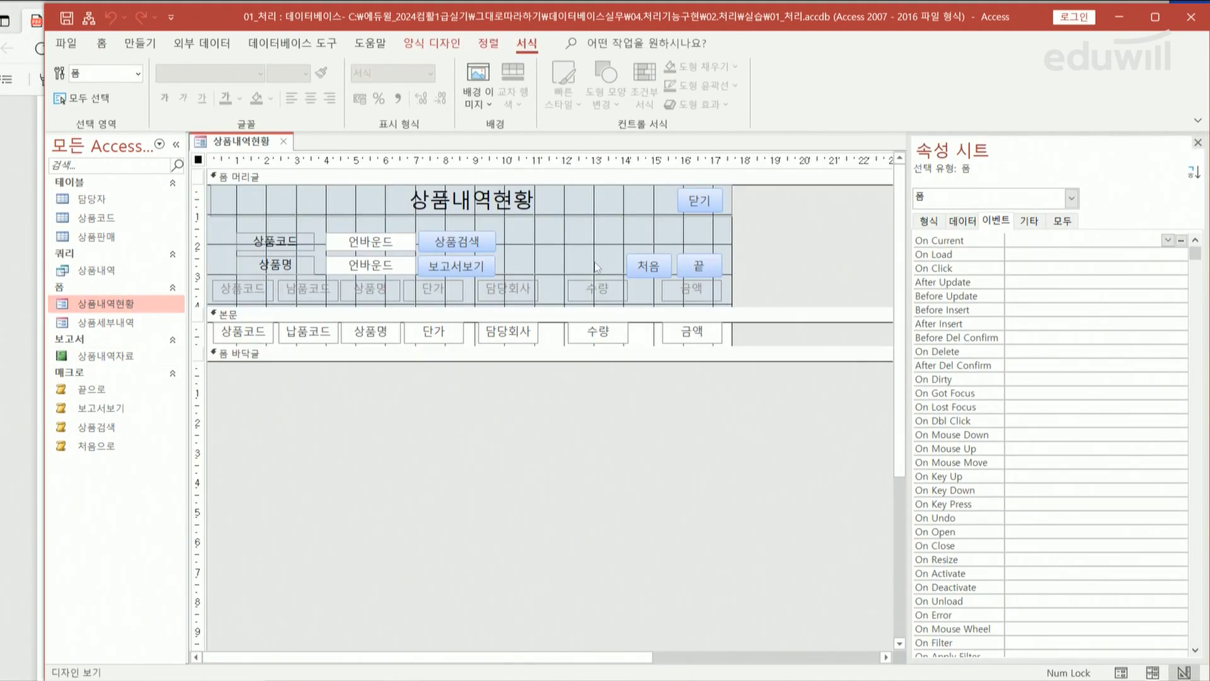
left_click(648, 272)
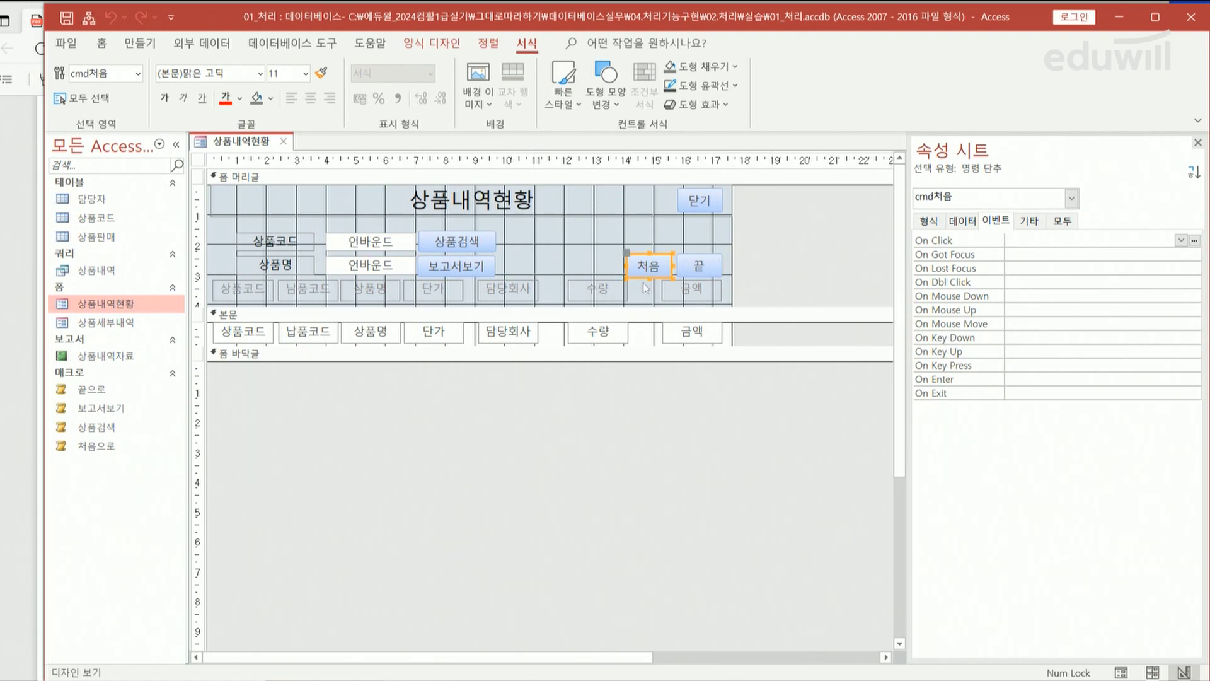
left_click(1044, 239)
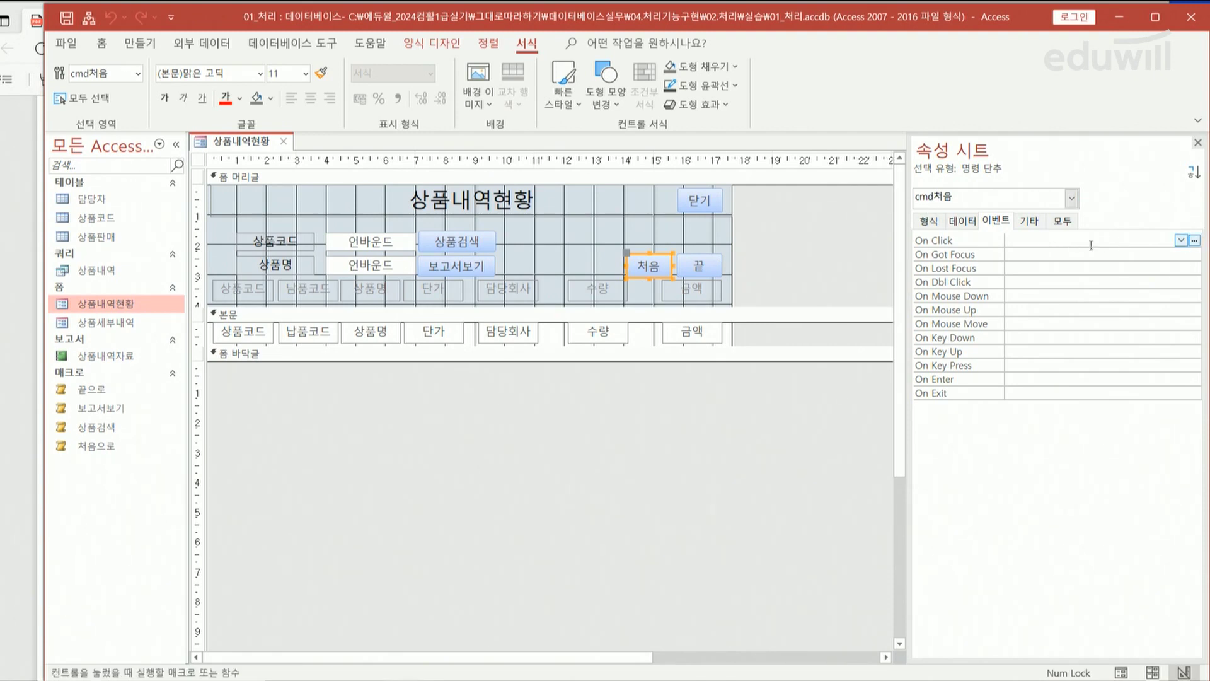
left_click(1181, 240)
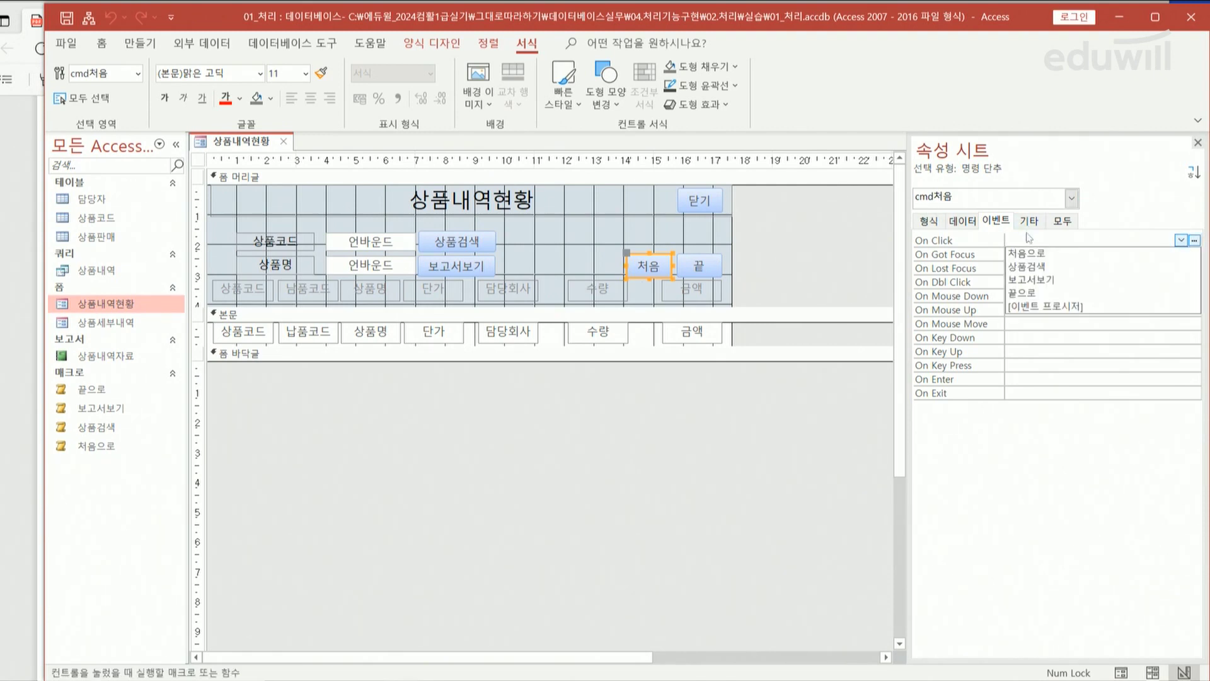
left_click(1025, 254)
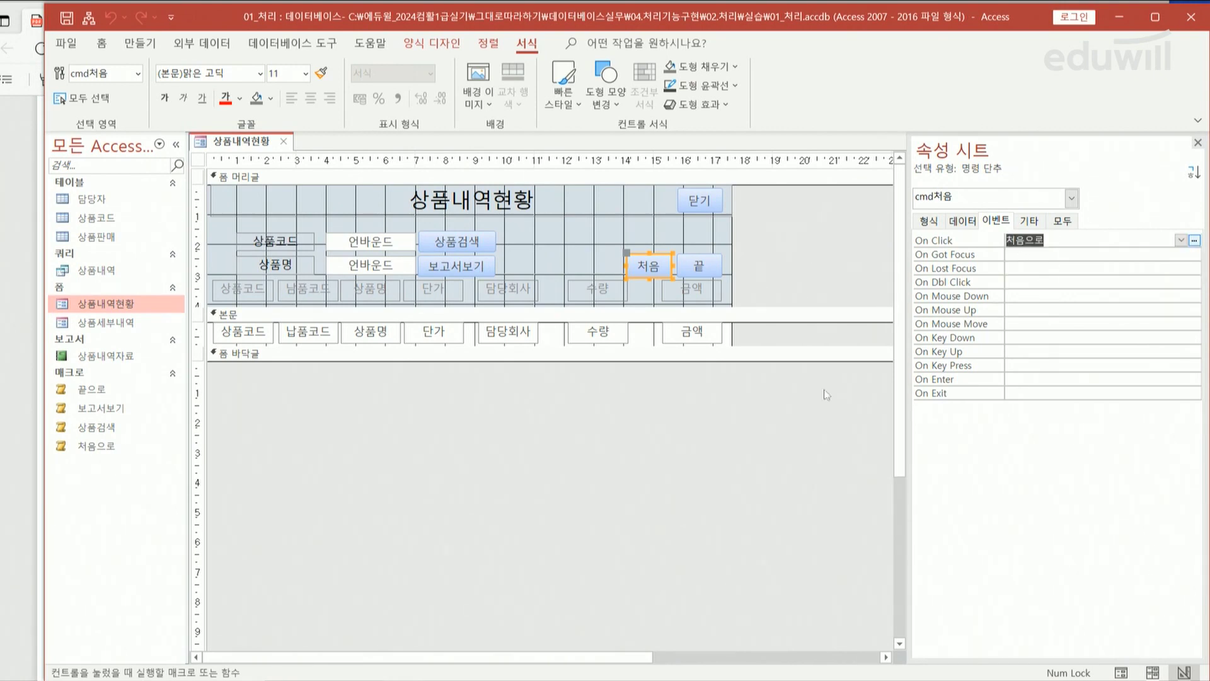
Step: Assign the 끝으로 macro to the 끝 button's On Click event, and close the form saving its design changes
left_click(697, 252)
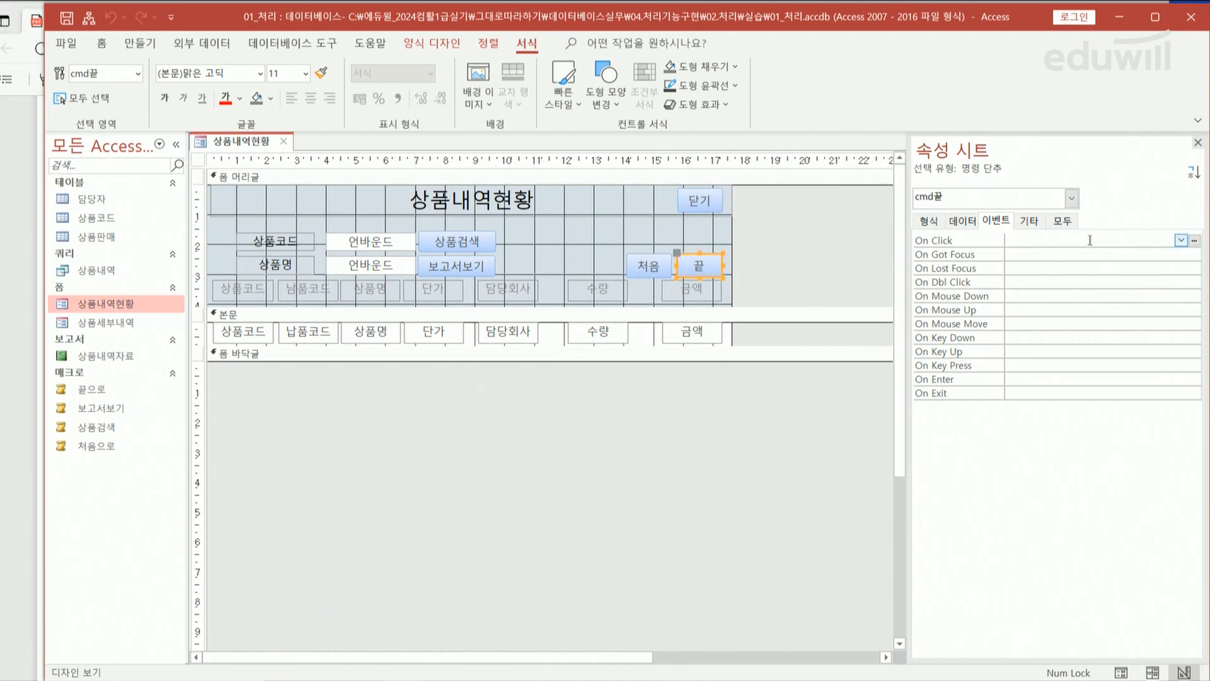
left_click(1180, 242)
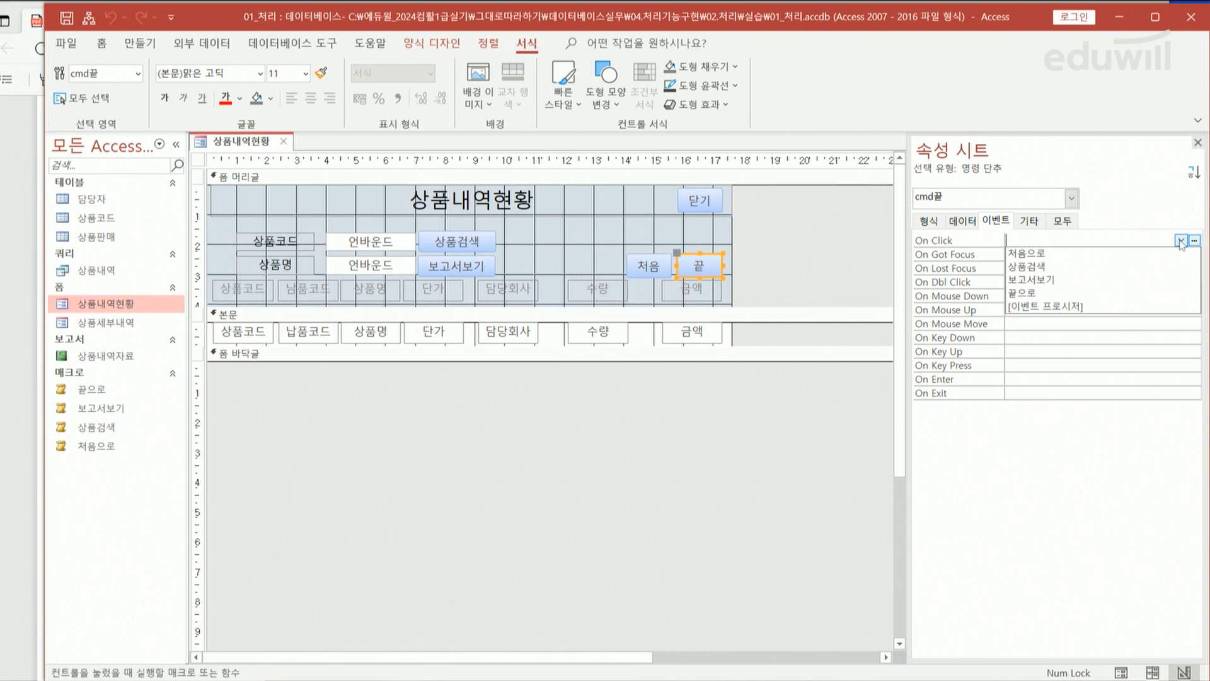
left_click(1044, 294)
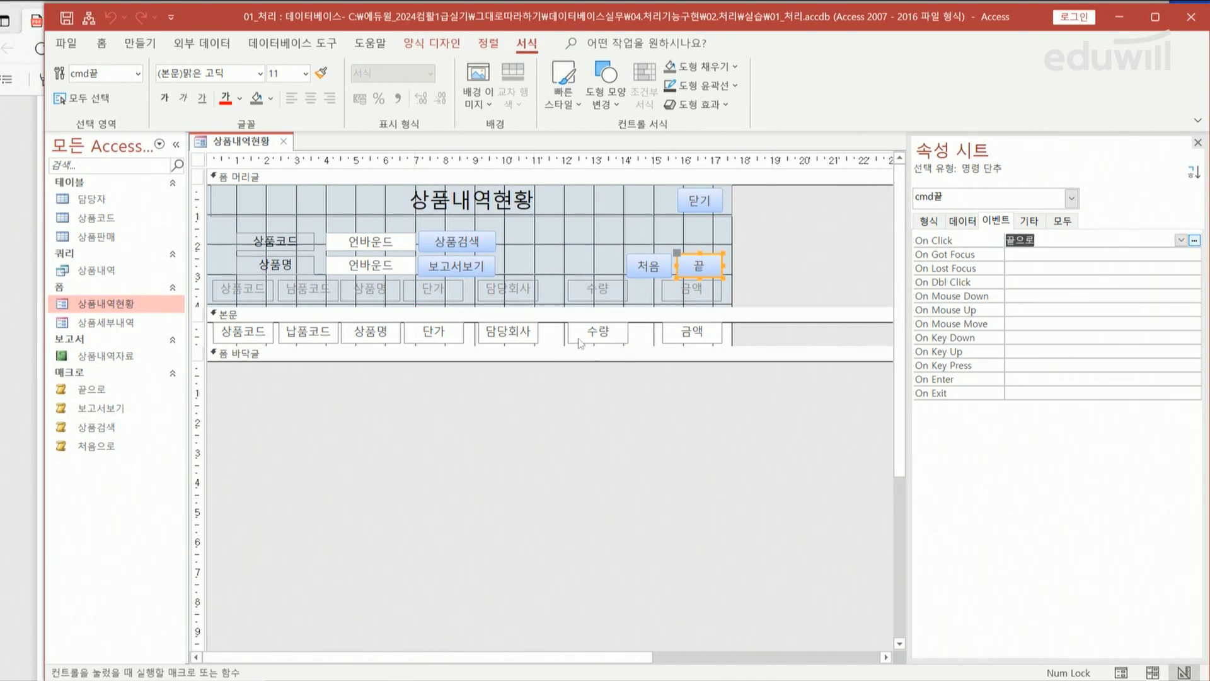
left_click(284, 142)
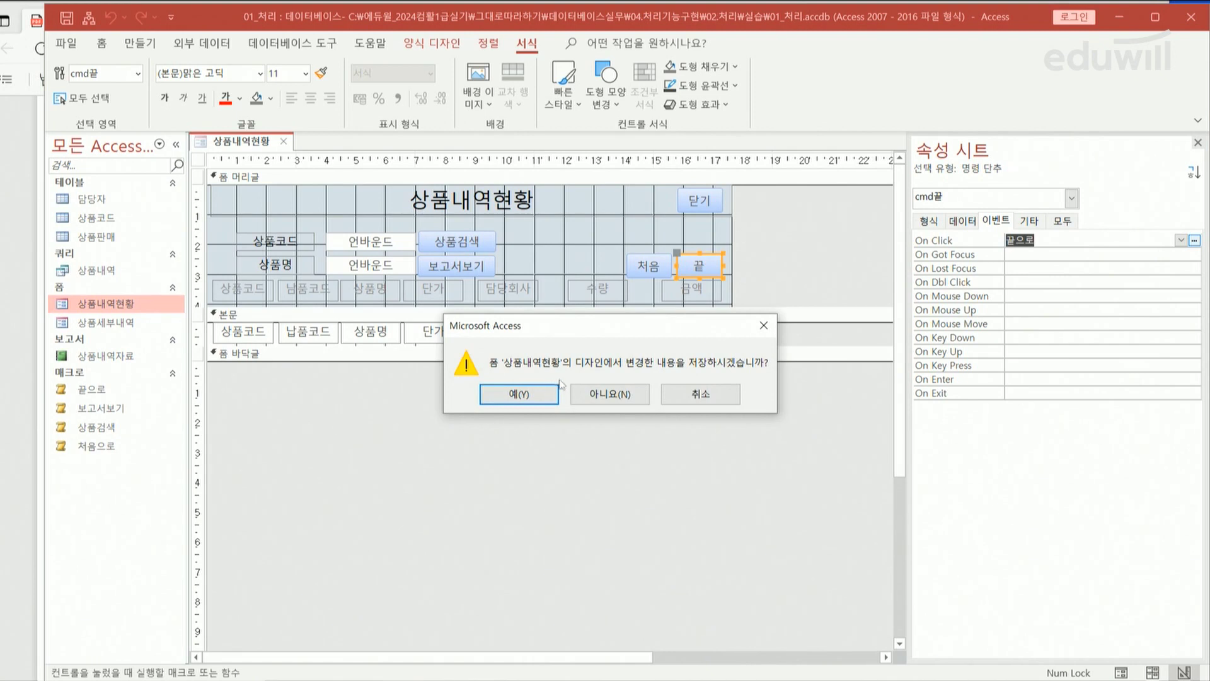
left_click(512, 398)
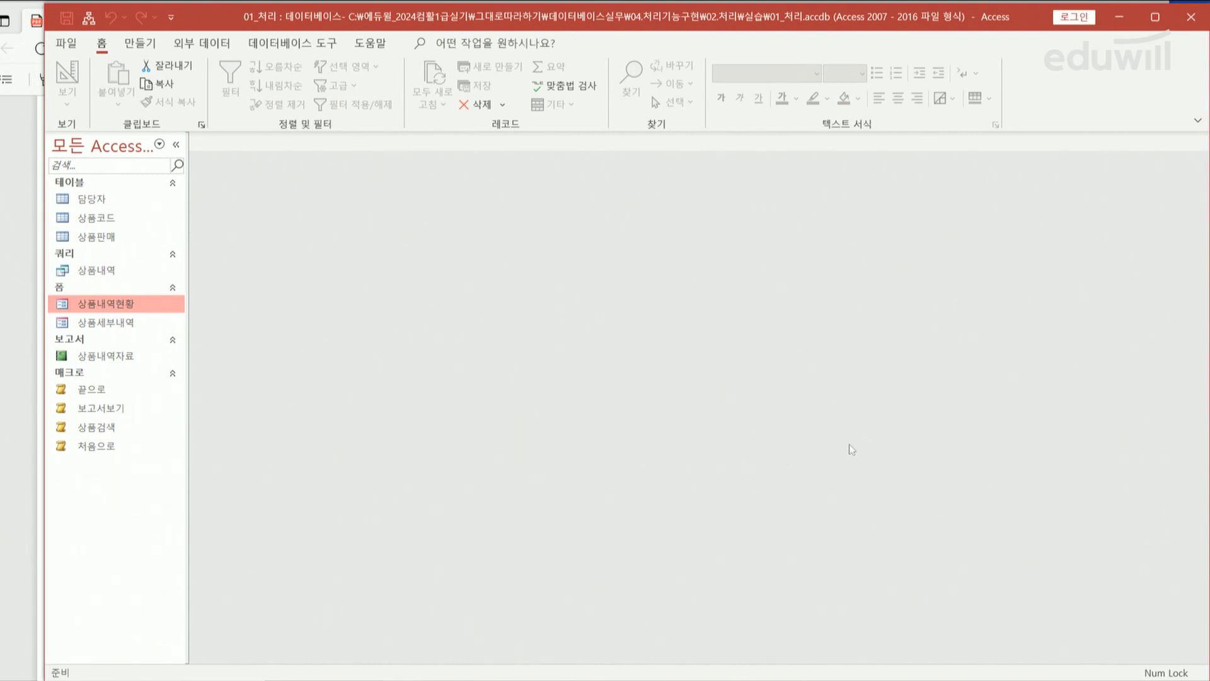
Step: Open the 상품내역현황 form and test its 끝 and 처음 buttons
double_click(115, 306)
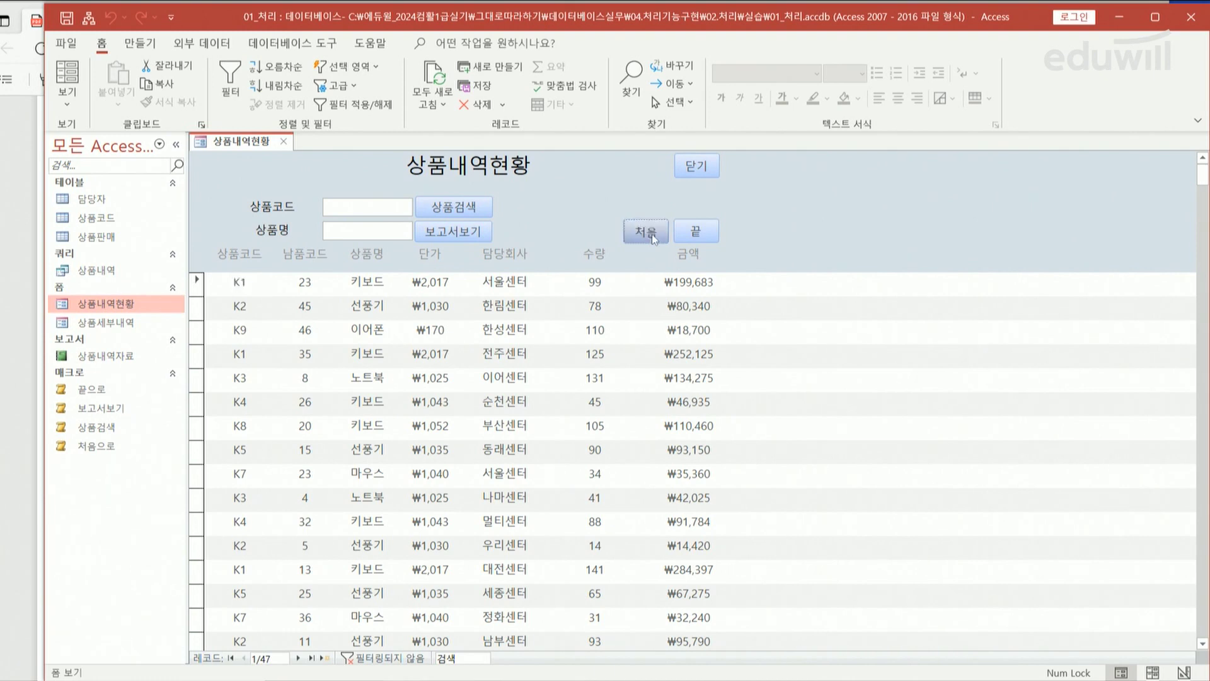
left_click(697, 235)
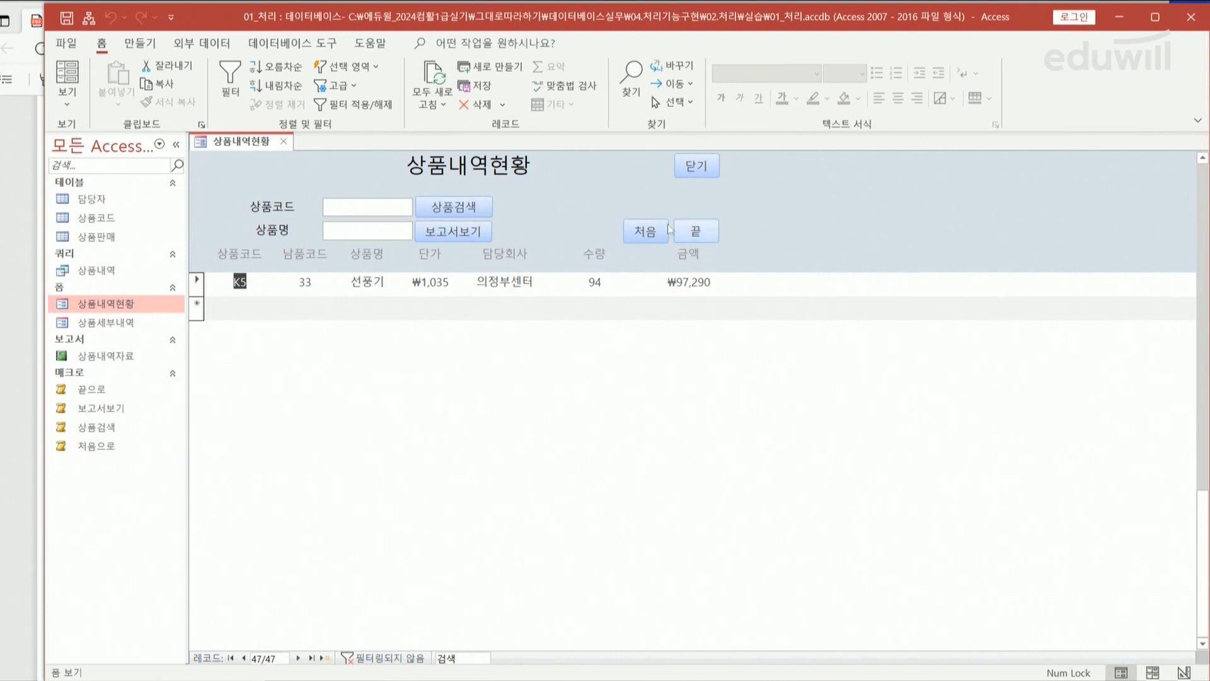
left_click(648, 236)
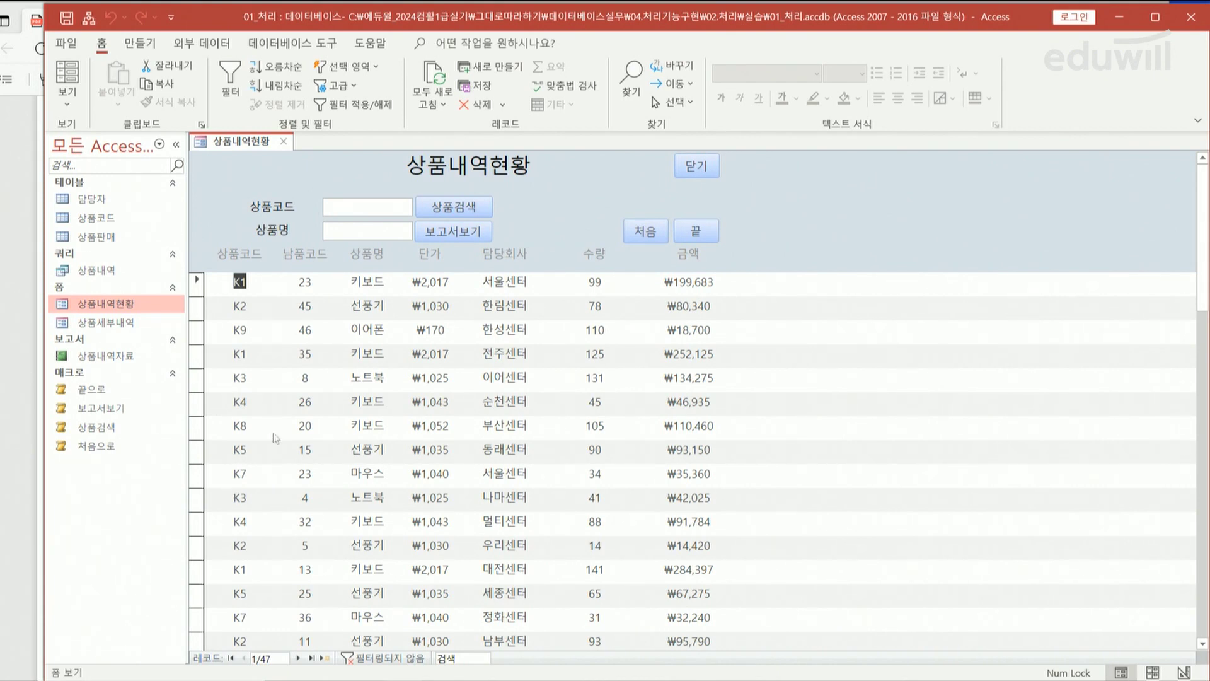
Step: Close the 상품내역현황 form and read the textbook's fourth exercise on the 닫기 macro, returning to Access
left_click(284, 141)
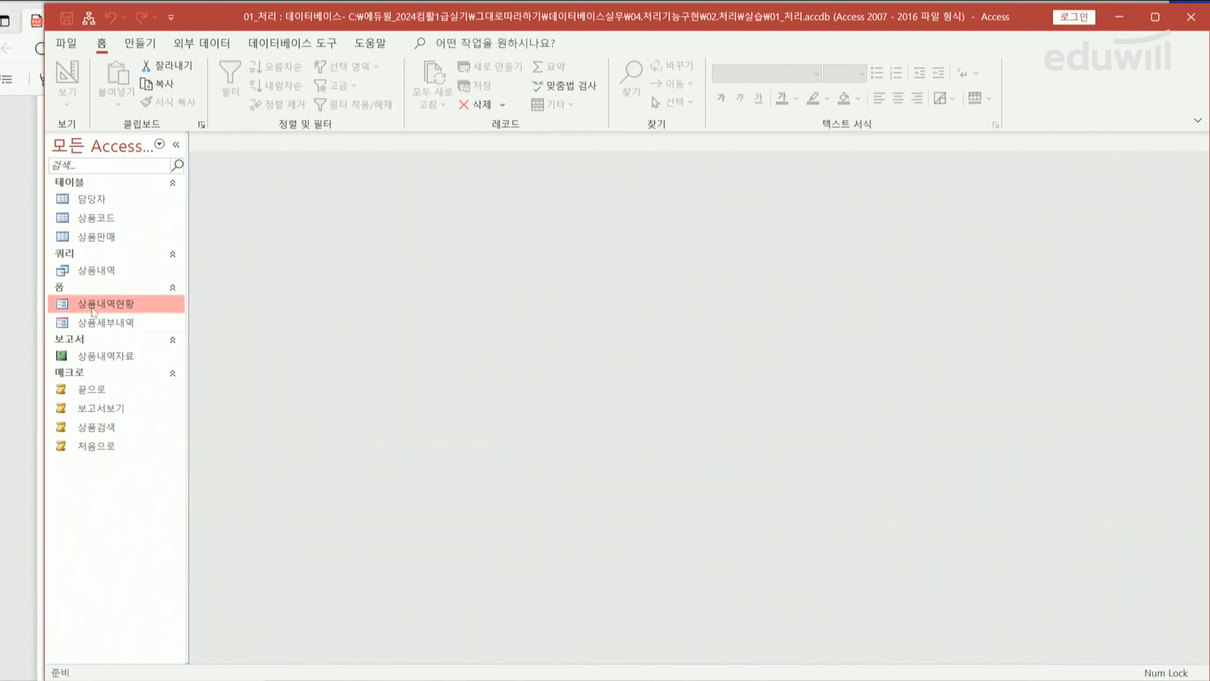
left_click(25, 258)
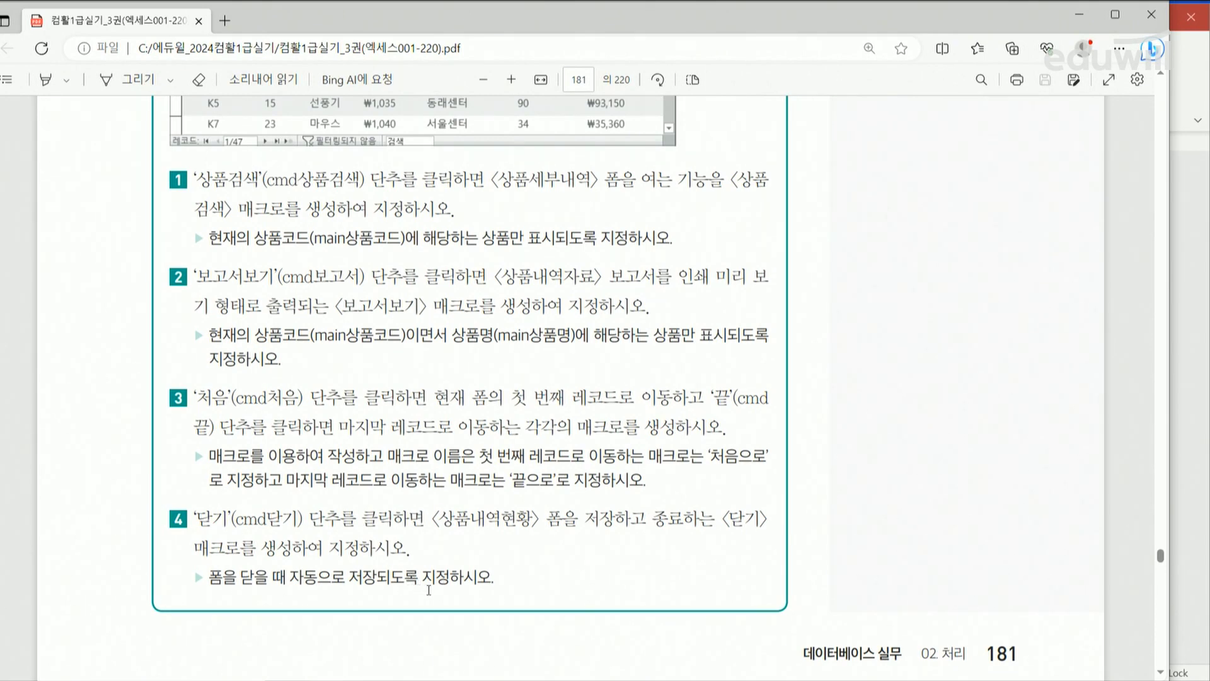
left_click(1190, 259)
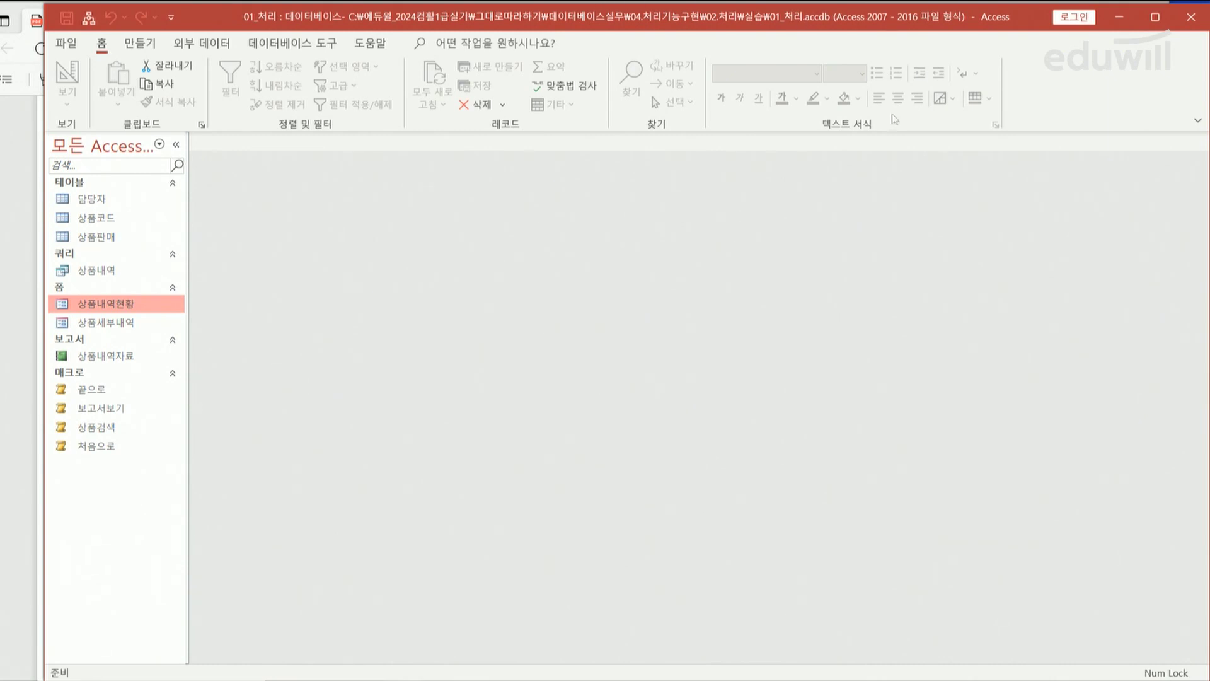
Step: Create a new macro and add the CloseWindow action to it
left_click(140, 44)
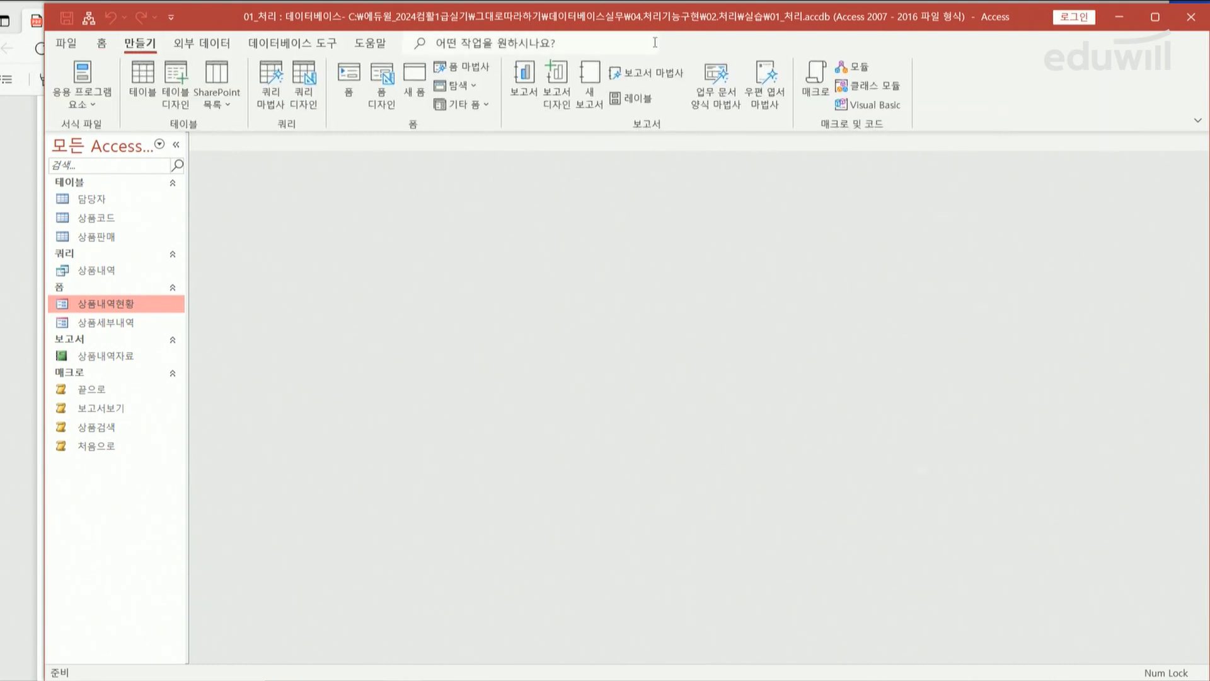
left_click(813, 88)
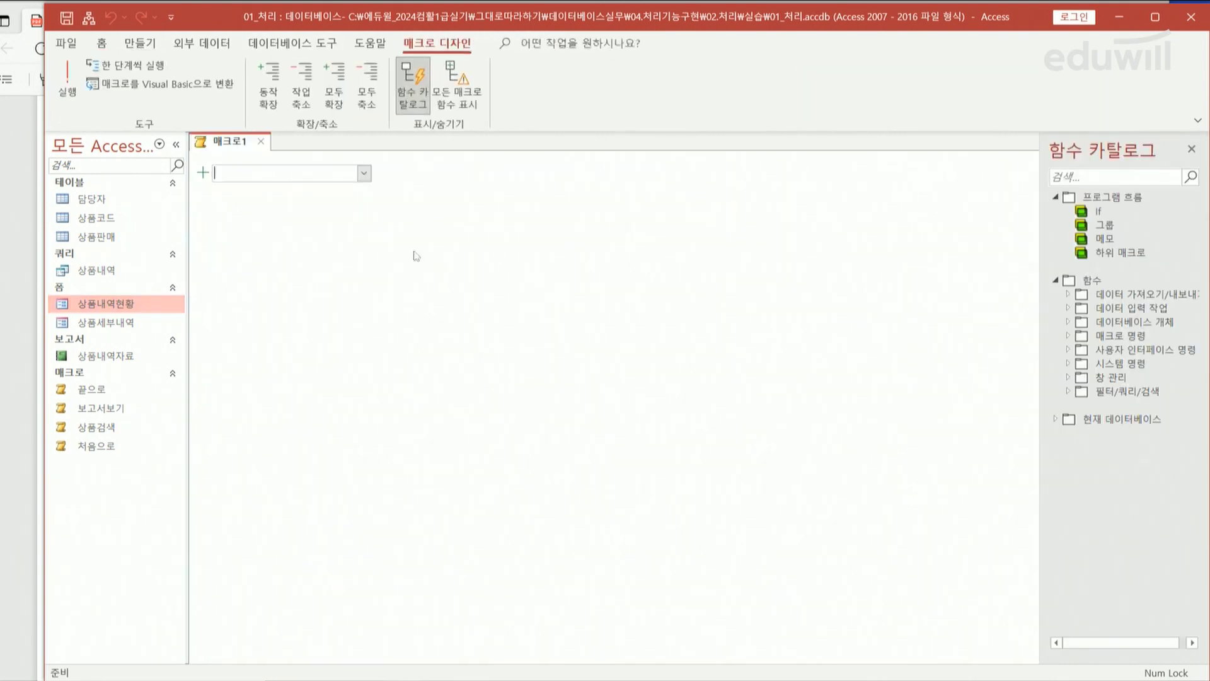
left_click(365, 175)
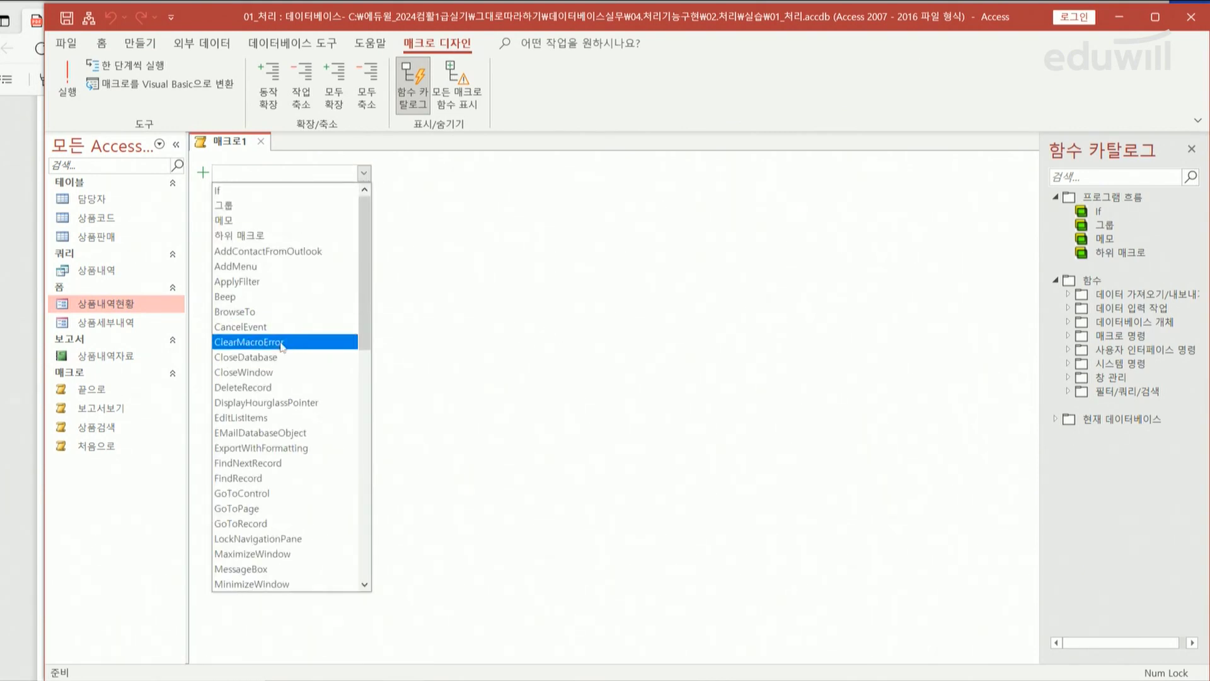
left_click(266, 373)
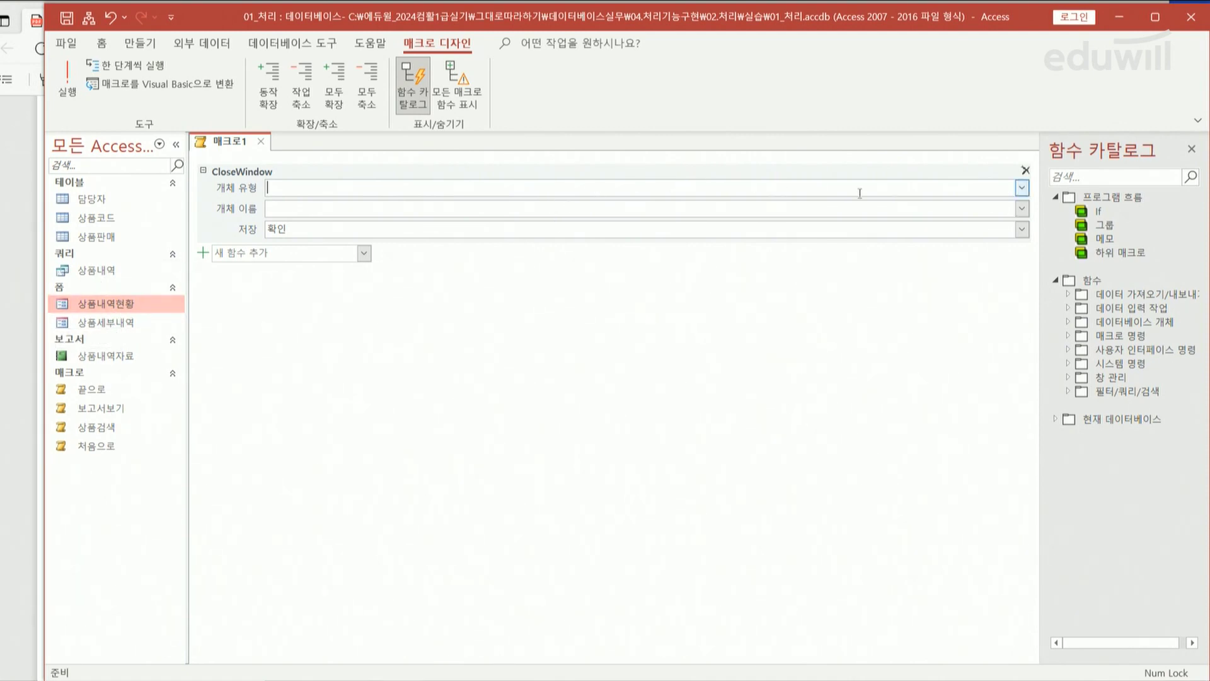
Step: Set the CloseWindow action's object type to 폼, object name to 상품내역현황 and save option to 예
left_click(1022, 188)
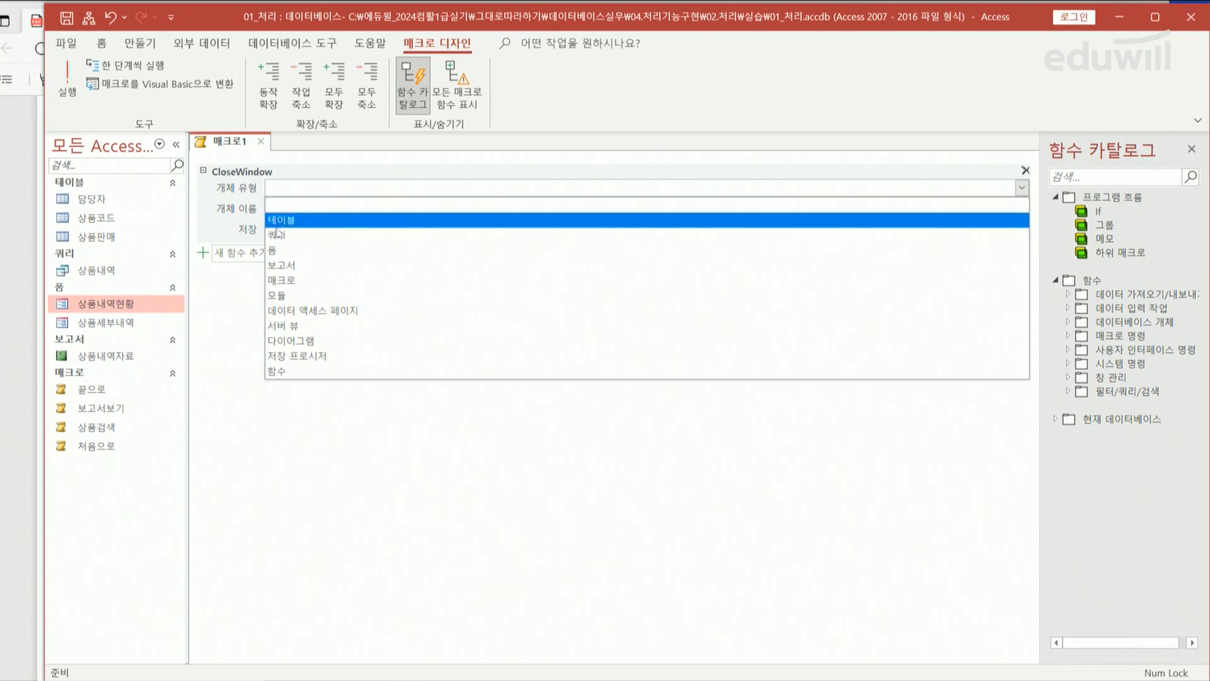
left_click(277, 250)
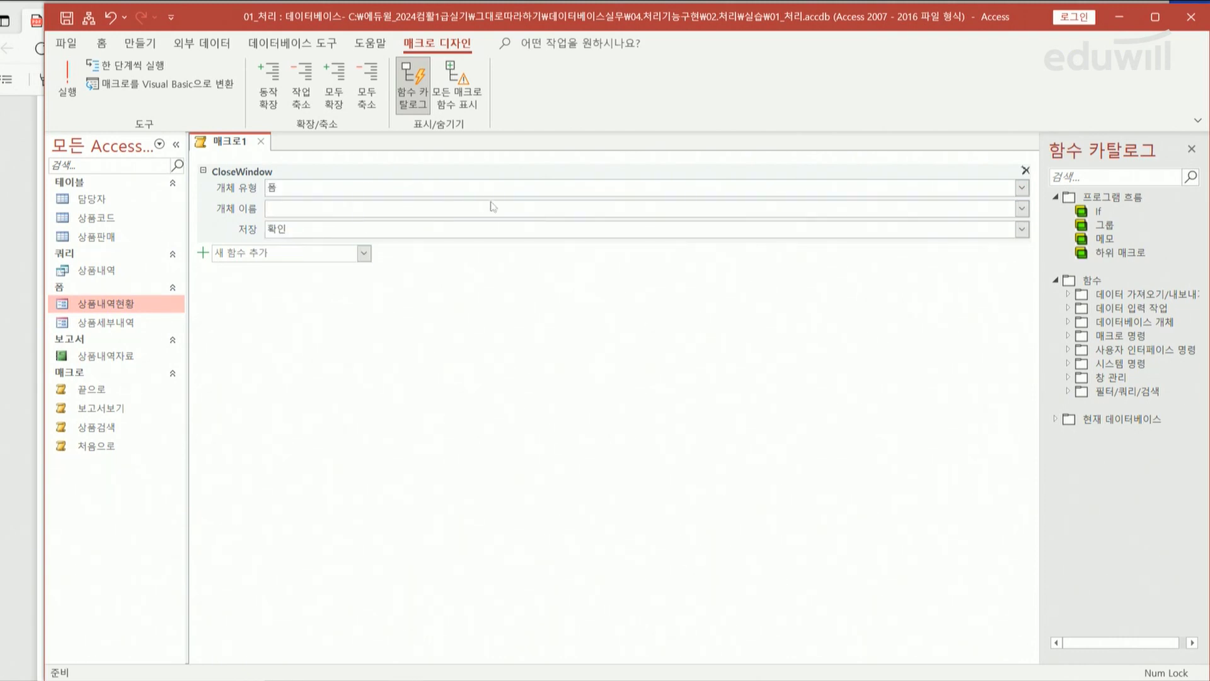
left_click(1022, 209)
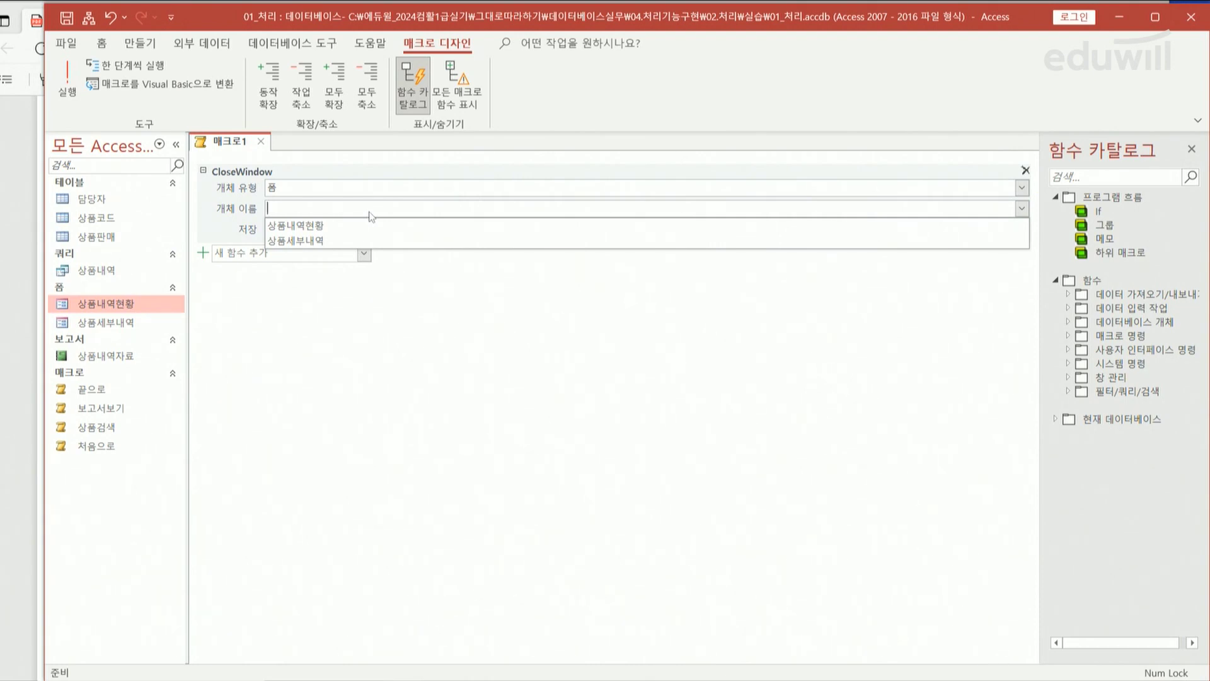
left_click(353, 225)
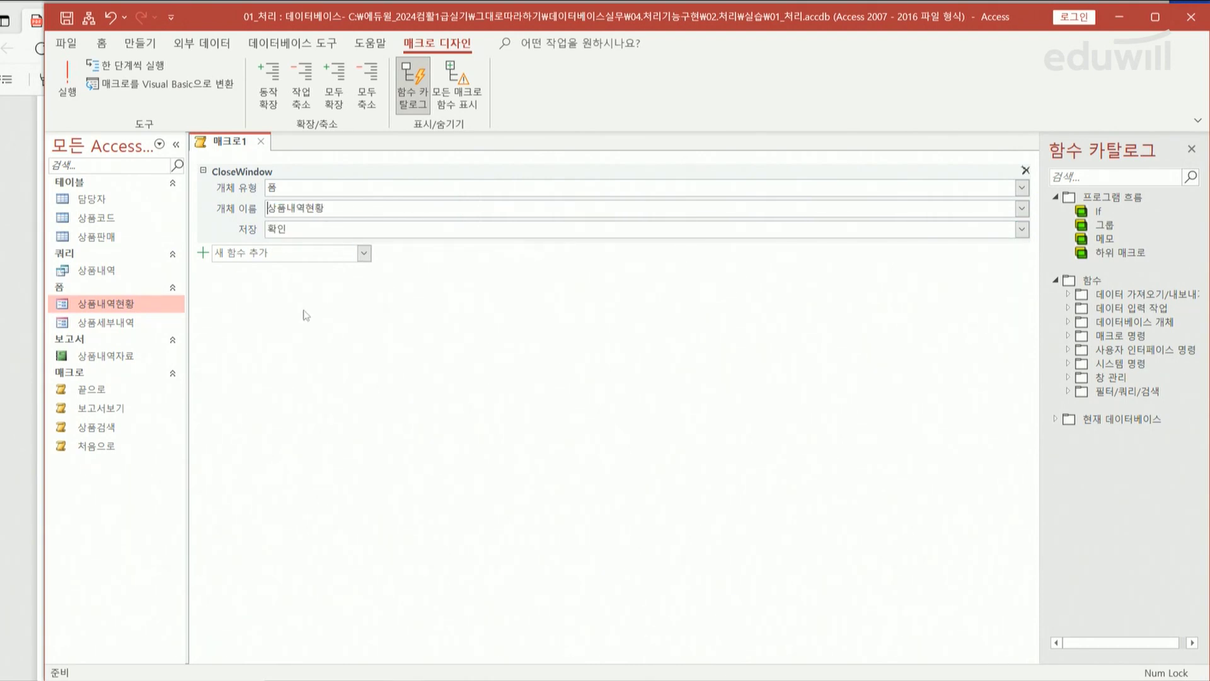
left_click(1021, 229)
left_click(278, 262)
Step: Close the macro and save it under the name 닫기
left_click(260, 142)
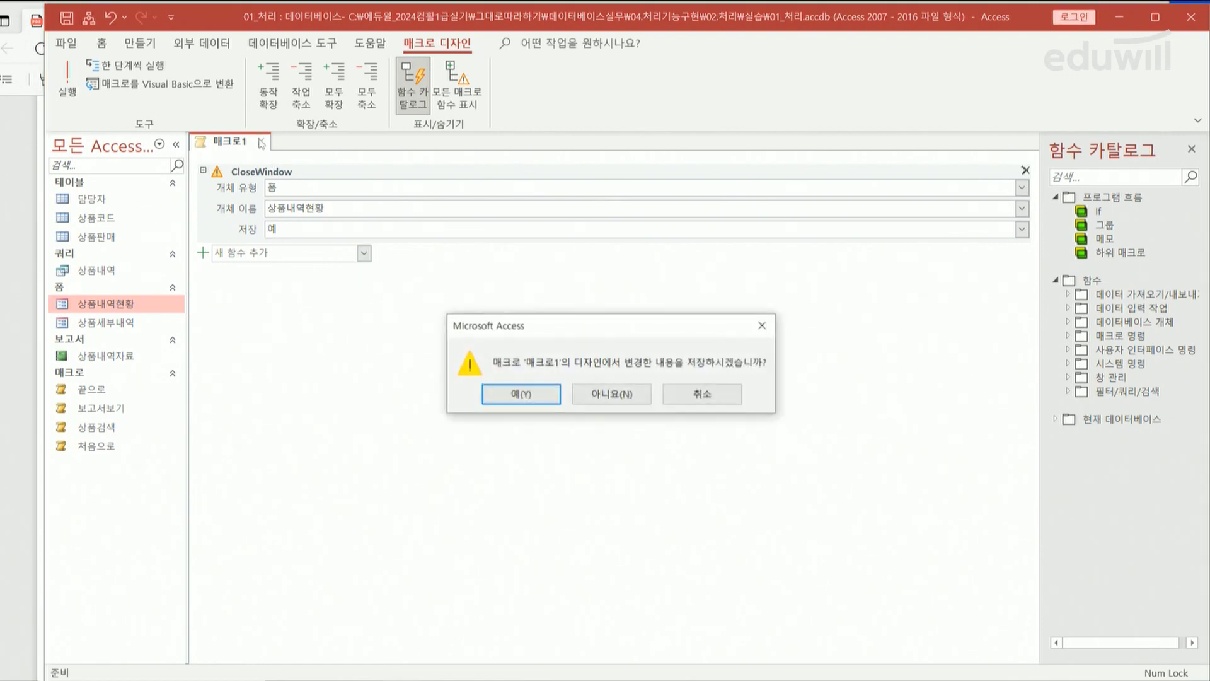
left_click(527, 396)
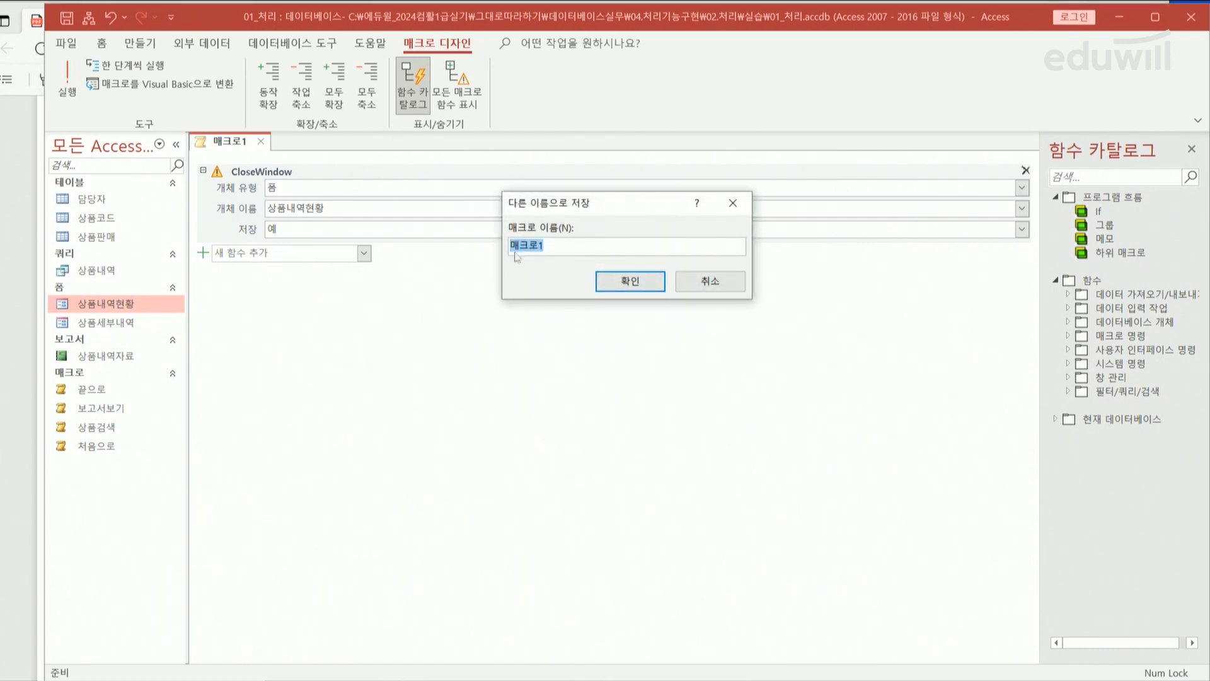
key("End")
key("BackSpace")
key("BackSpace")
key("BackSpace")
key("BackSpace")
type("다")
type("기")
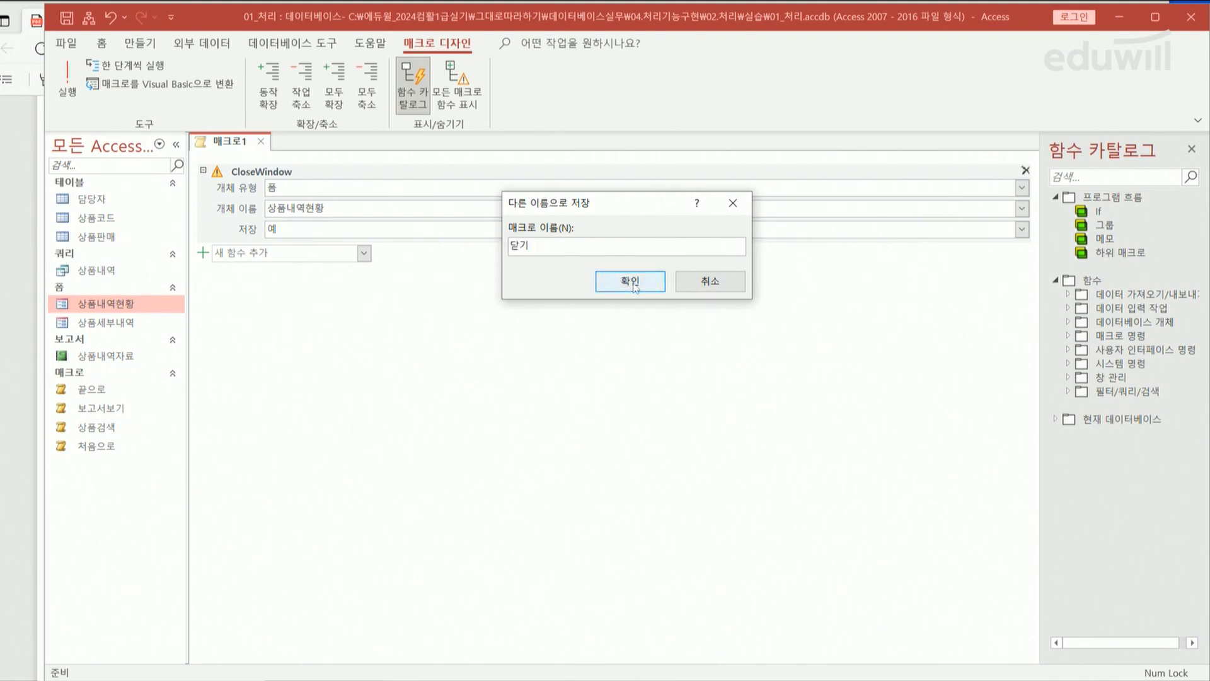
left_click(615, 282)
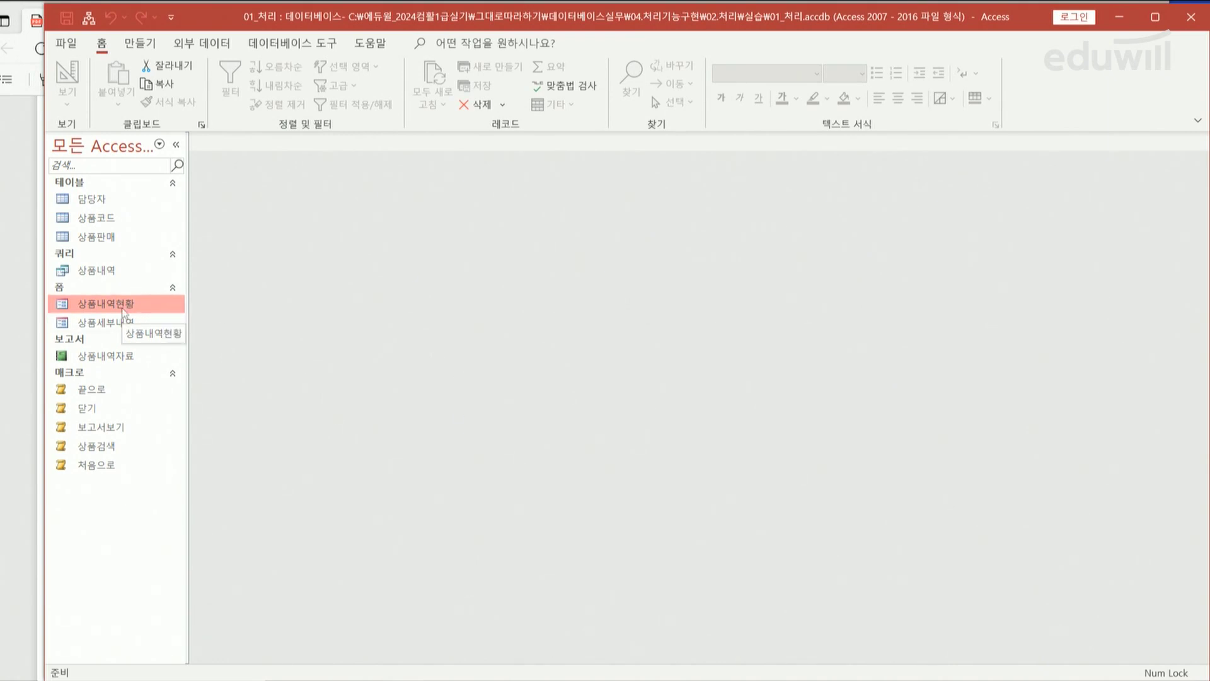
Step: Assign the 닫기 macro to the 닫기 button's On Click event in the 상품내역현황 form's Design view, and close the form saving its changes
right_click(78, 311)
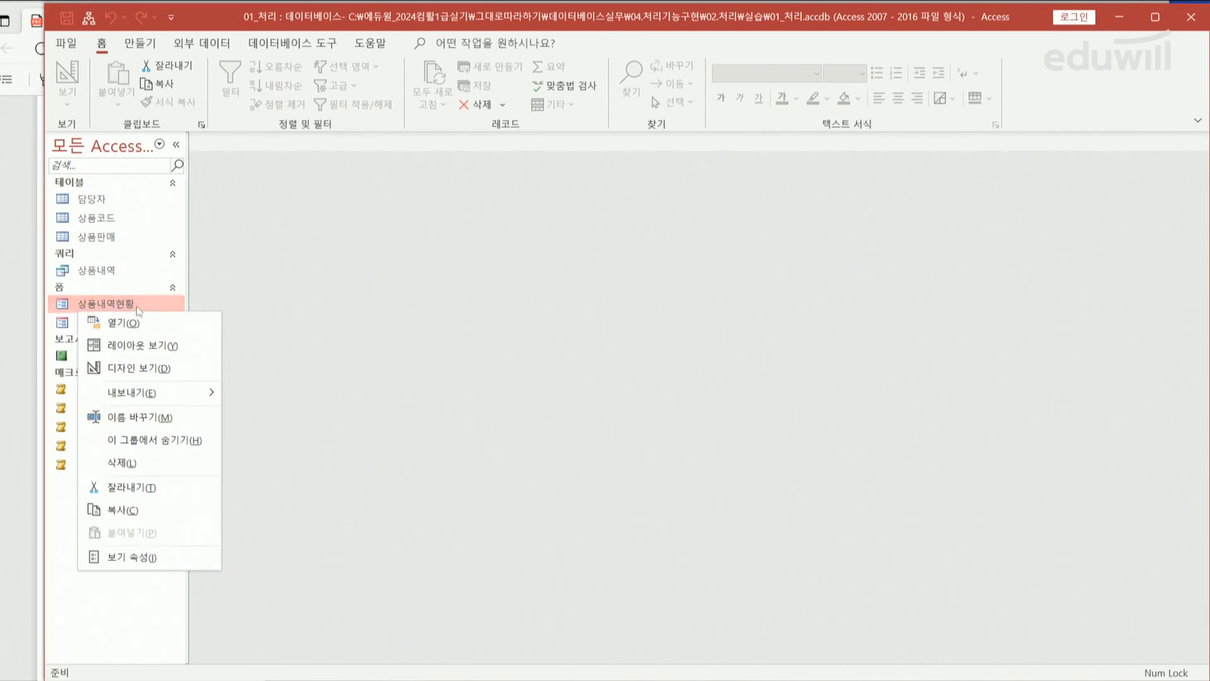
left_click(158, 368)
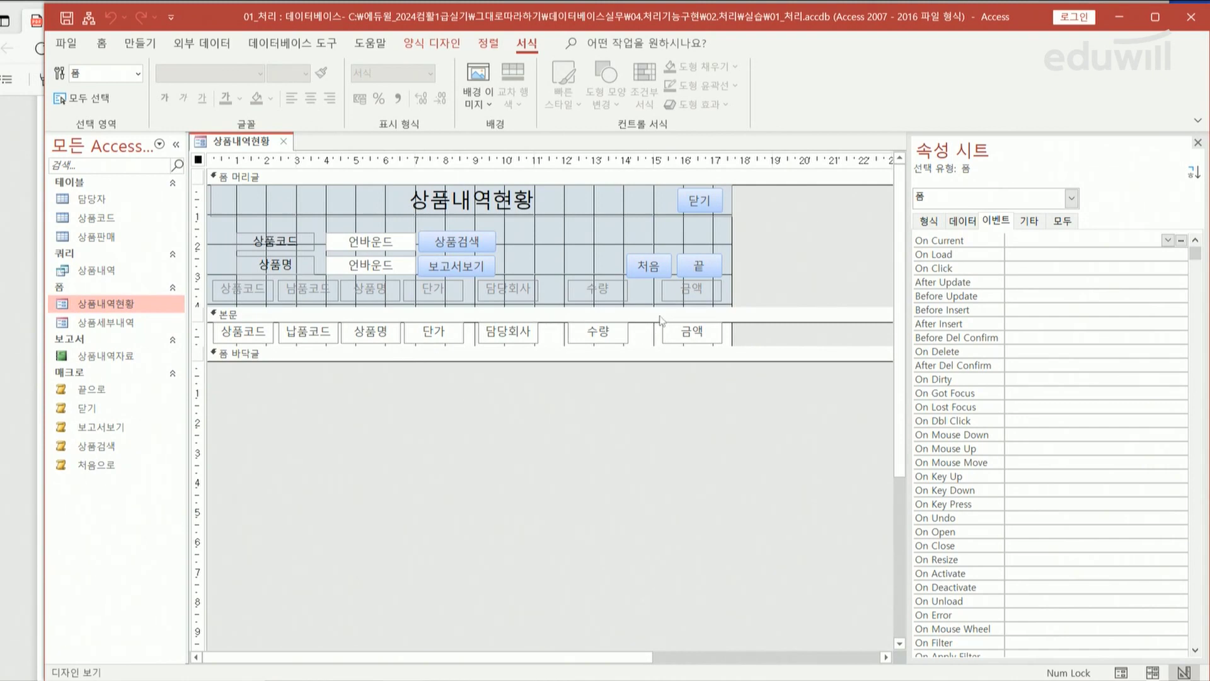
left_click(716, 210)
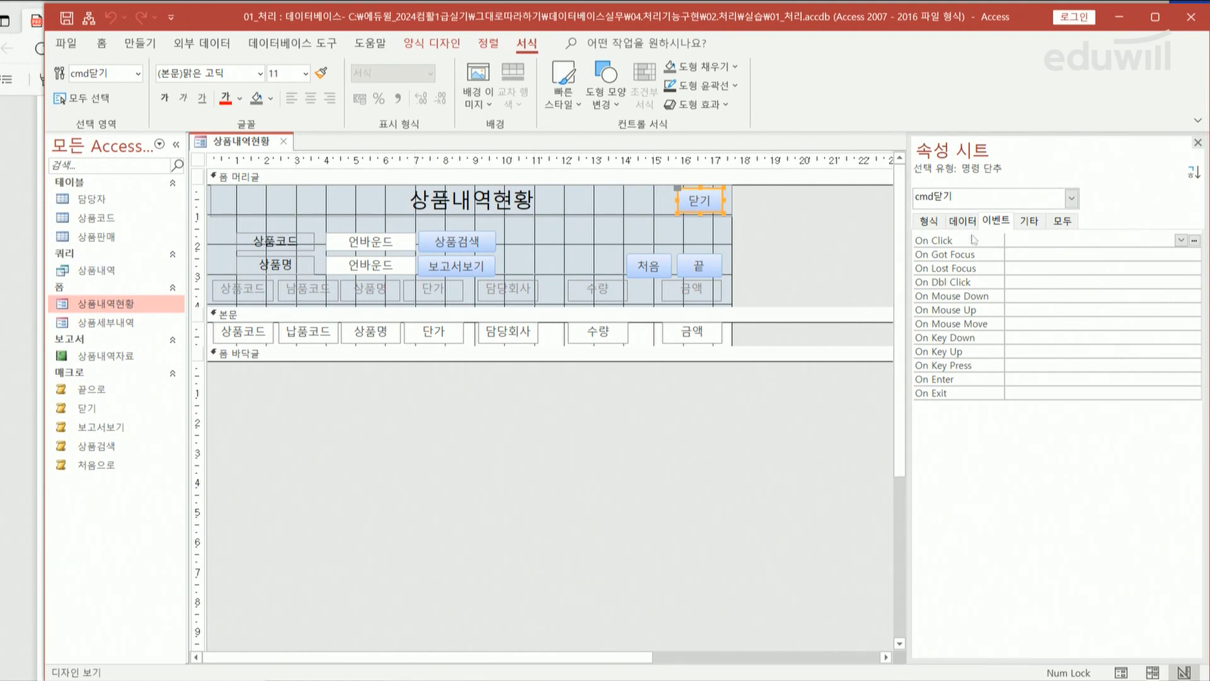
left_click(1033, 243)
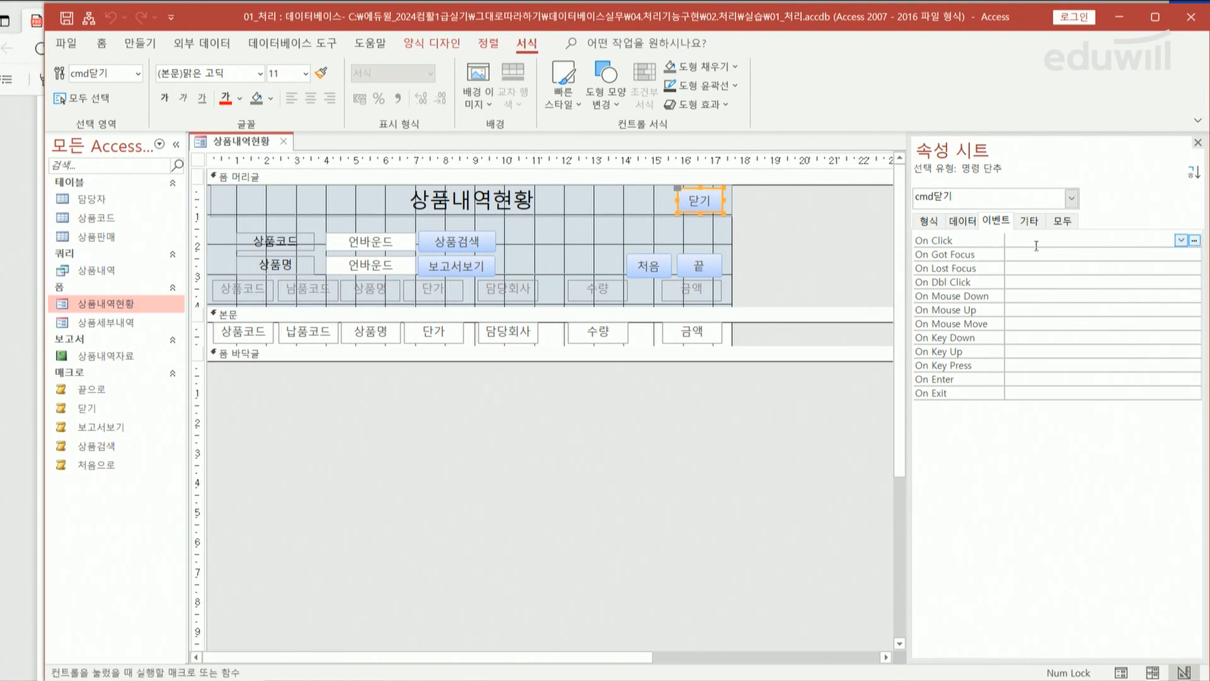
left_click(1181, 240)
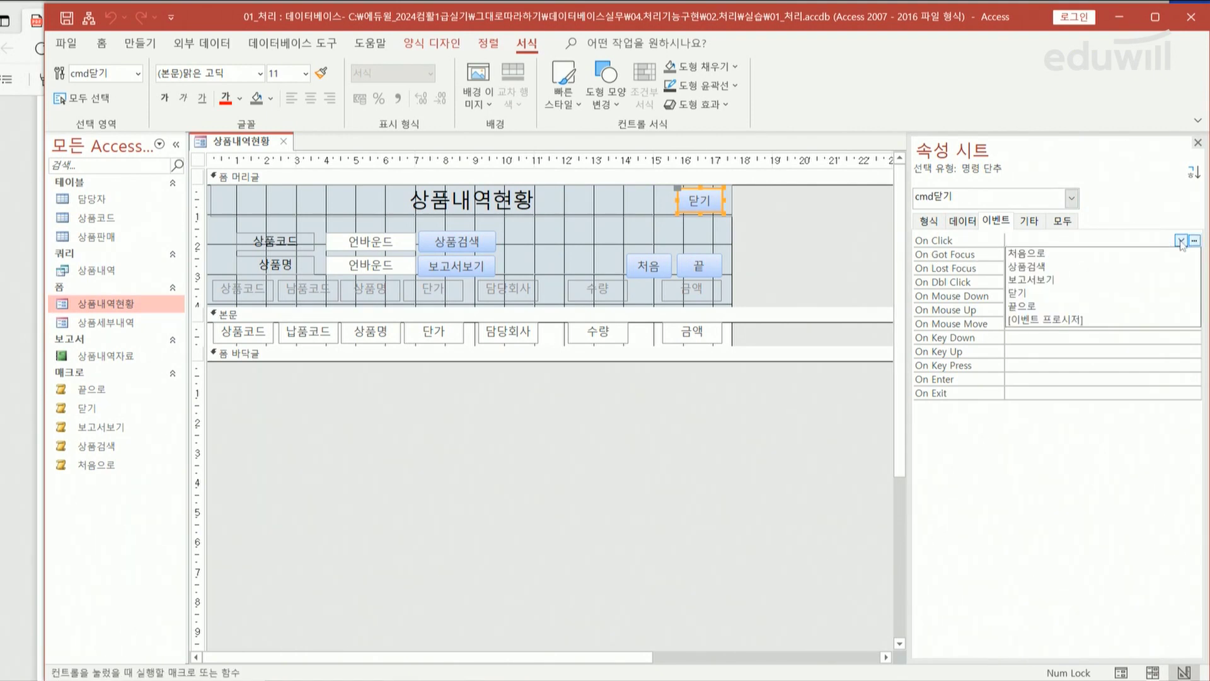
left_click(1039, 294)
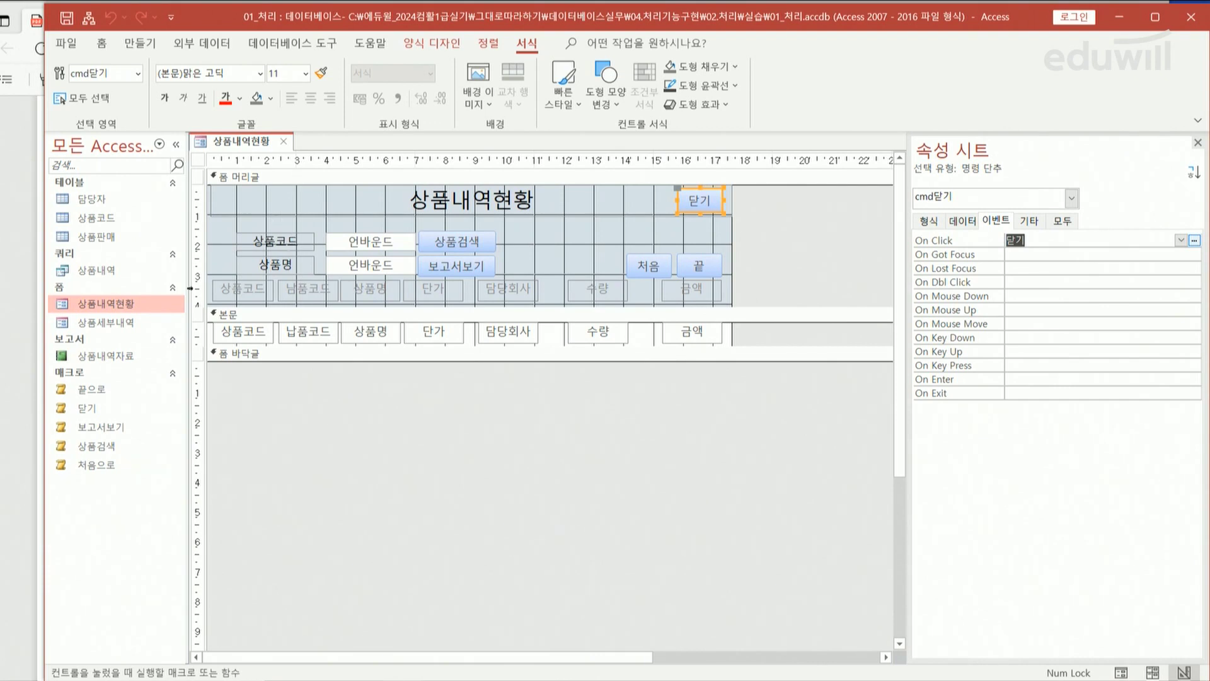
left_click(284, 141)
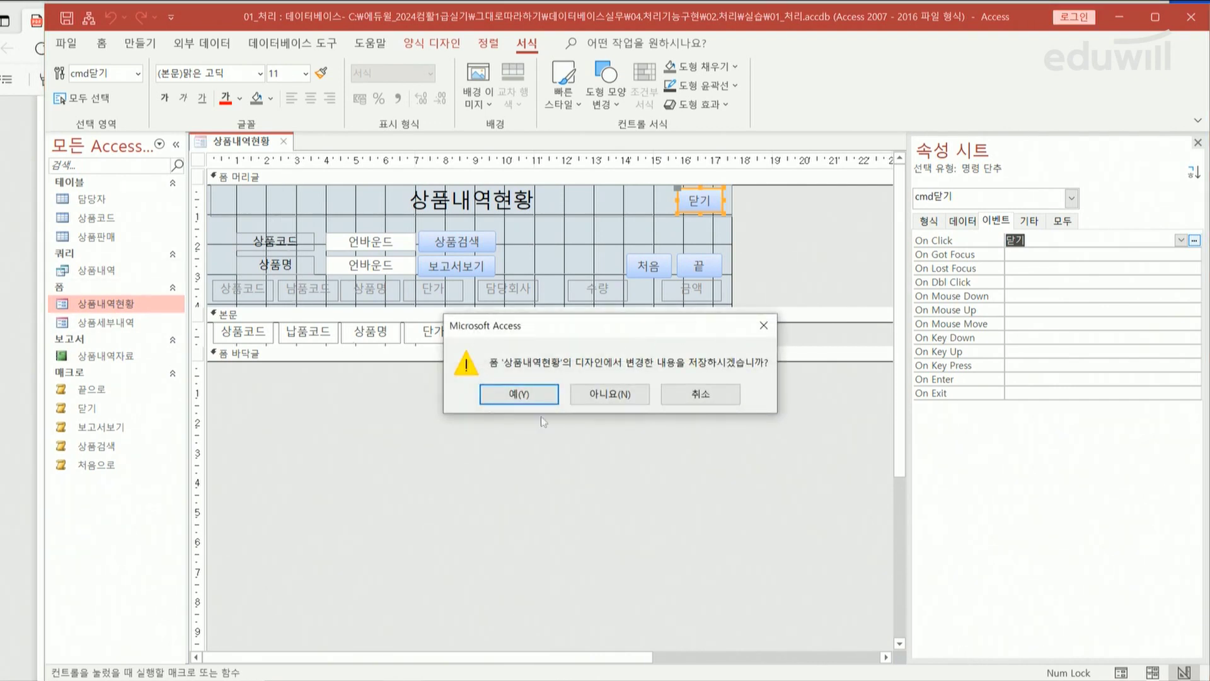
left_click(552, 397)
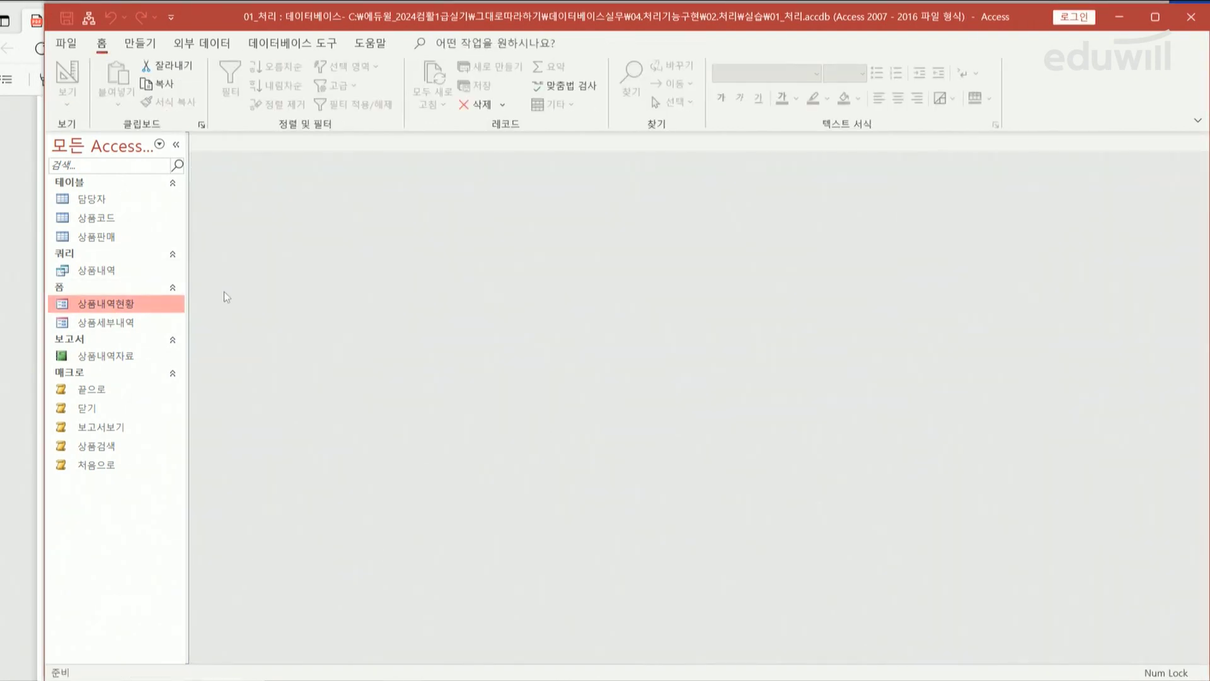
Step: Open the 상품내역현황 form and alternate between its last and first records with the 끝 and 처음 buttons
double_click(108, 305)
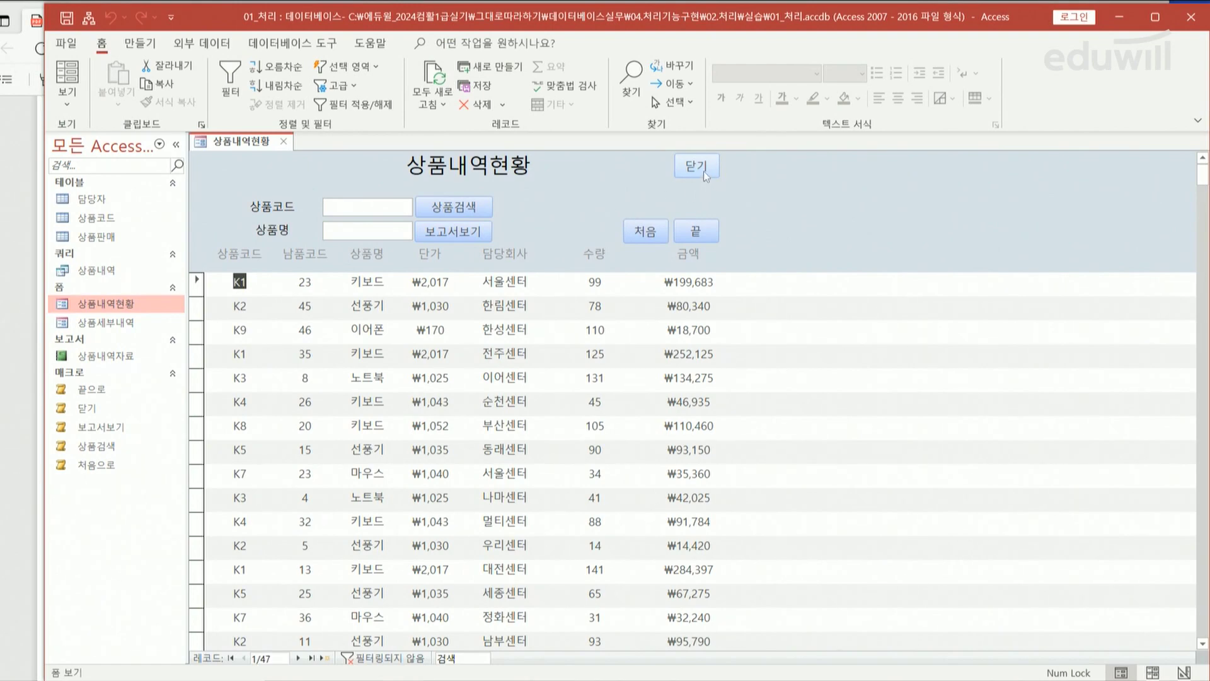
left_click(689, 232)
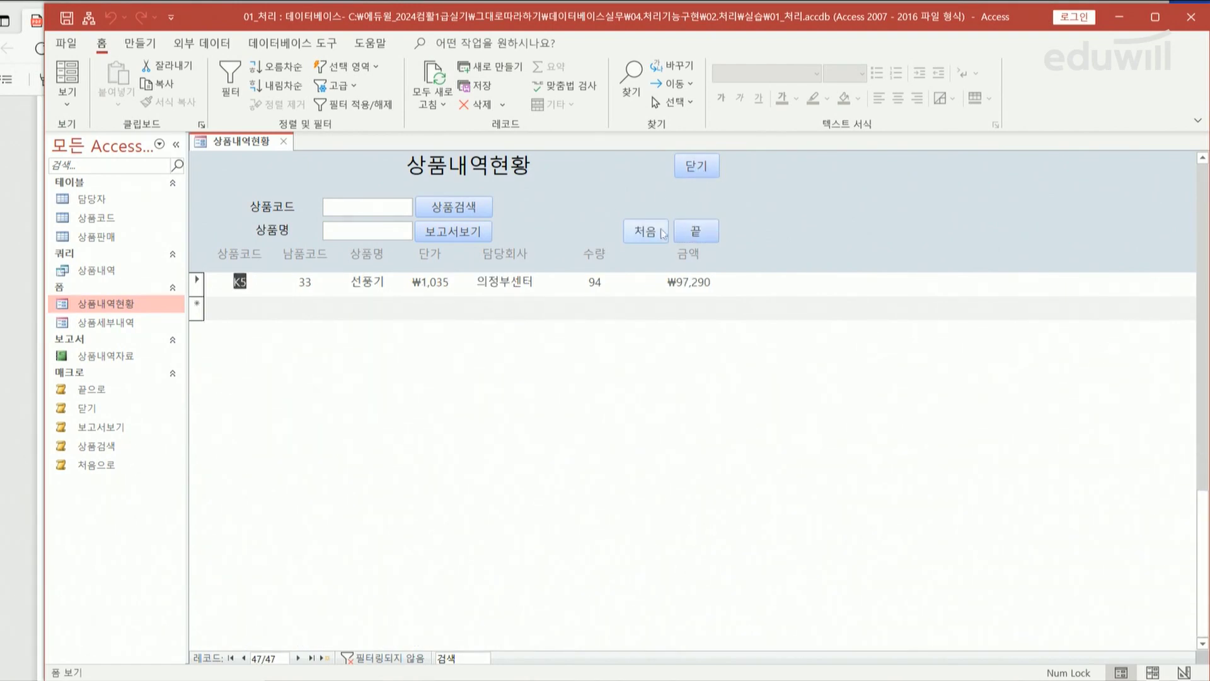
left_click(661, 232)
left_click(695, 231)
left_click(642, 233)
Step: Test the 상품검색 button with product code K2 and close the 상품세부내역 form it opens
left_click(383, 209)
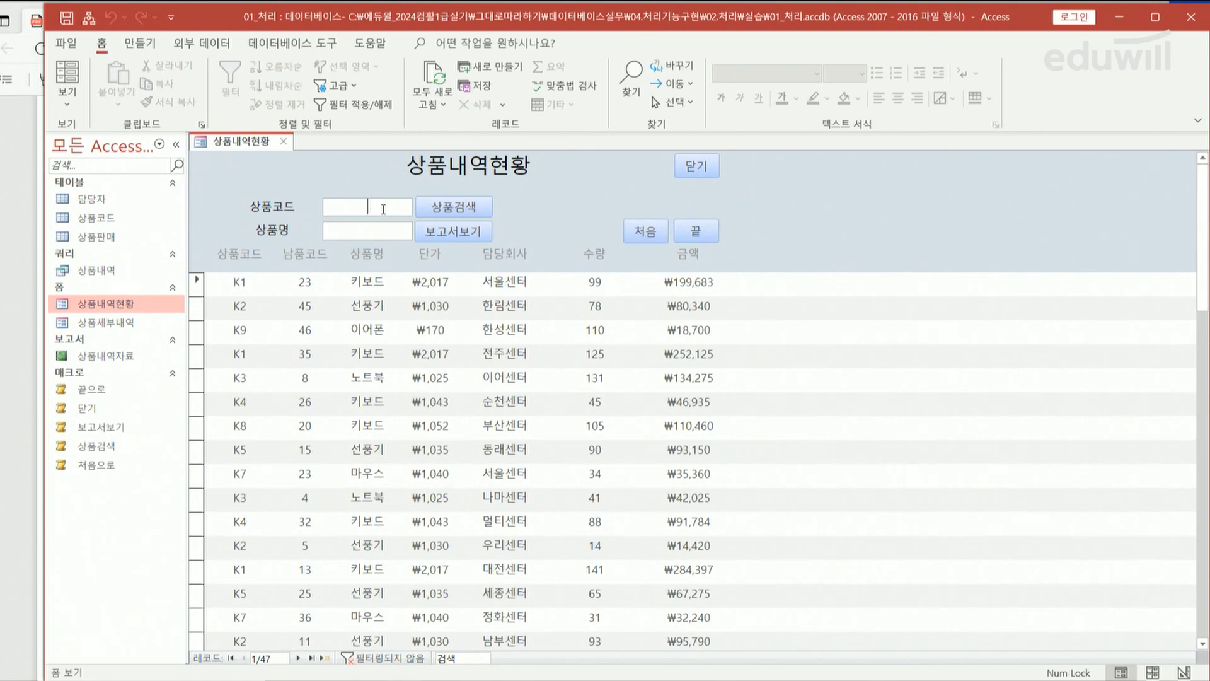
type("K2")
left_click(438, 210)
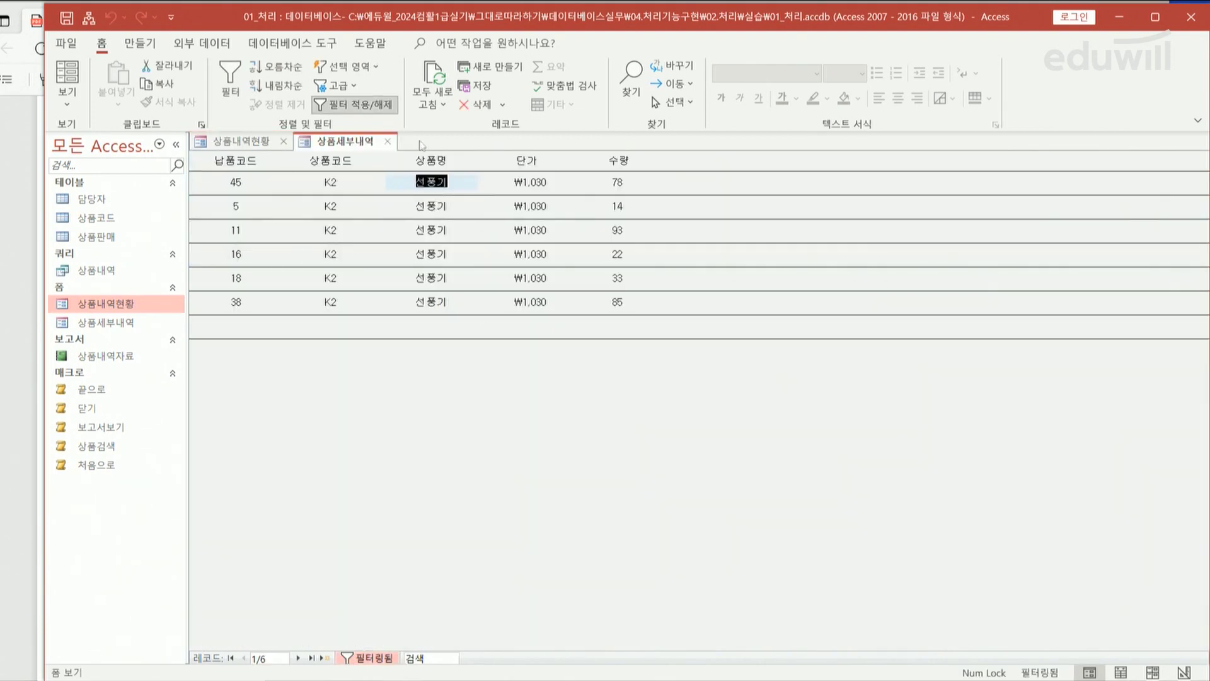
left_click(387, 141)
Step: Test the 보고서보기 button with product name 선풍기, close the report preview, and close the form with its 닫기 button
left_click(389, 231)
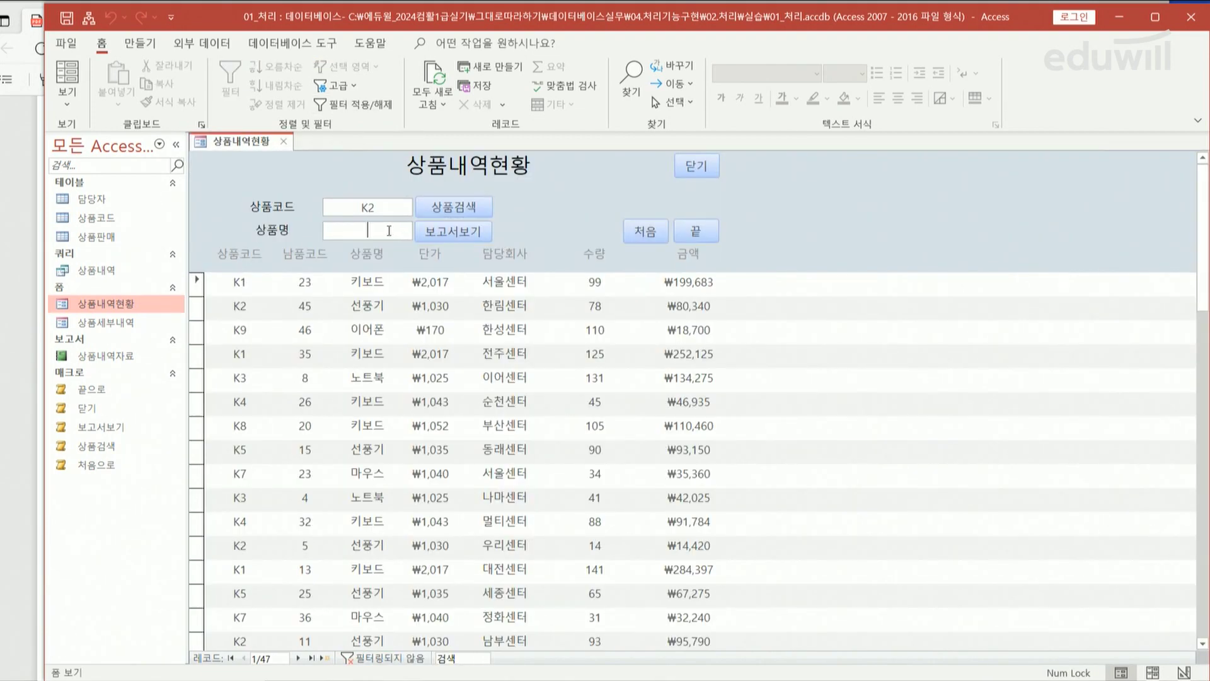
type("ㅅ")
key("BackSpace")
type("ㅅ선풍기")
left_click(452, 232)
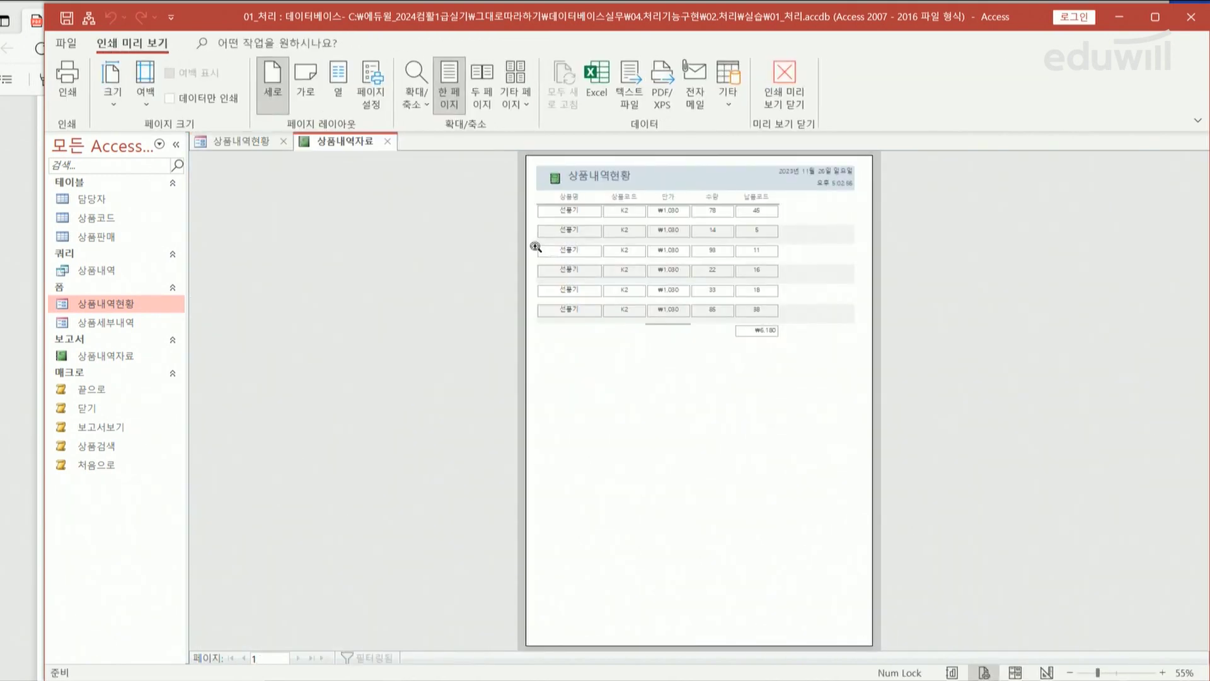
left_click(389, 141)
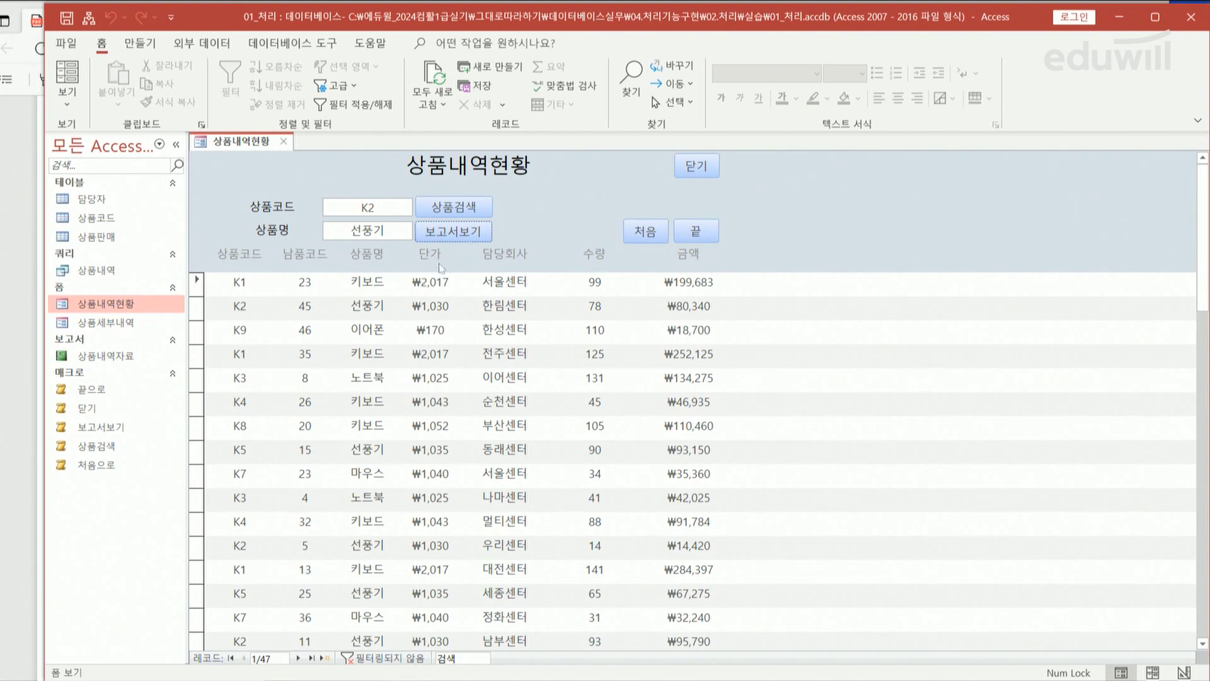
left_click(694, 167)
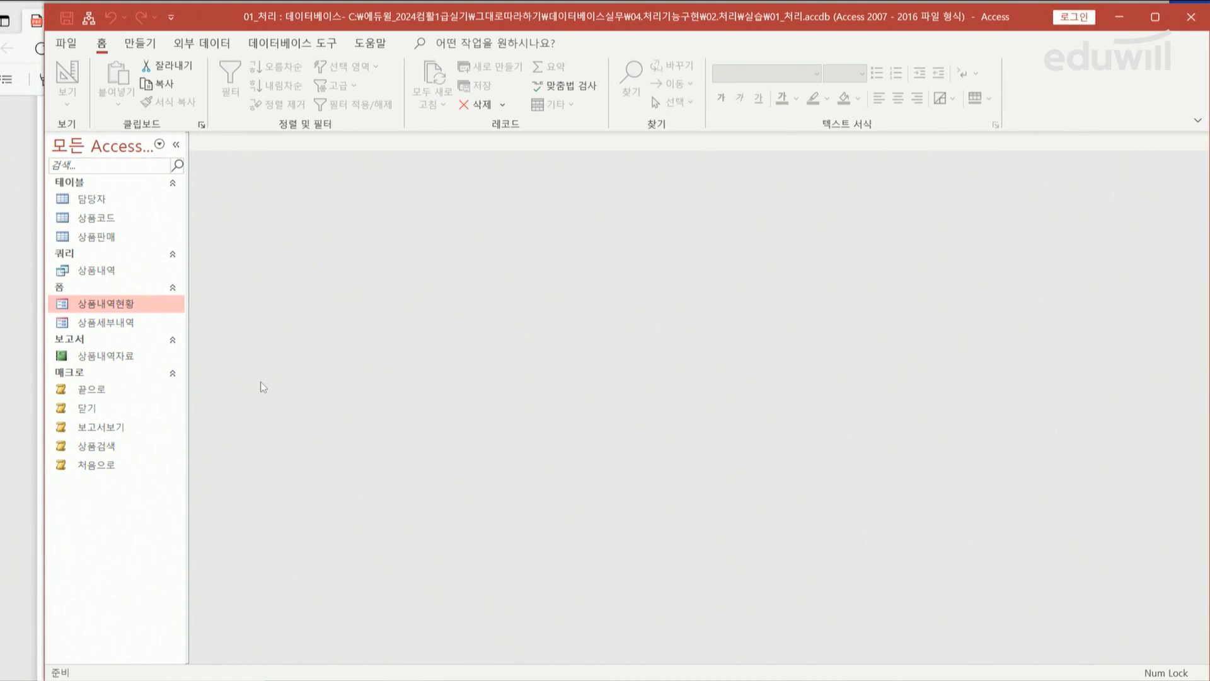
Step: Switch to the textbook PDF and review the macro exercise and its OpenForm solution steps on pages 181 and 182
left_click(28, 227)
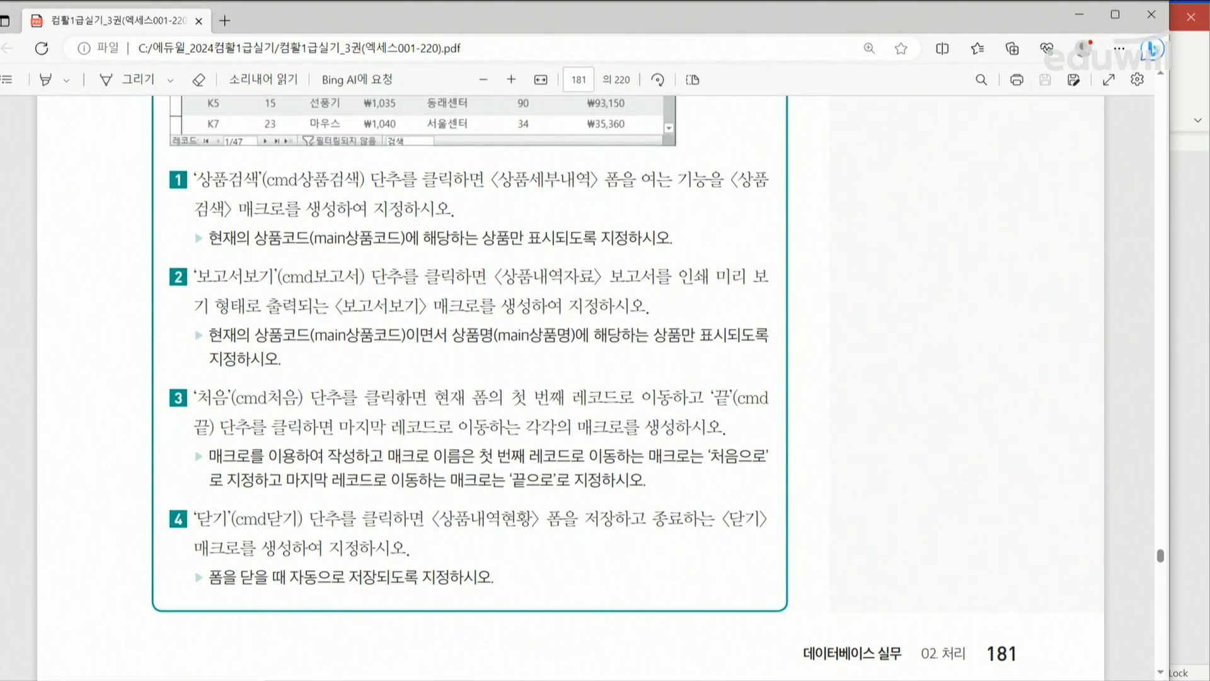
scroll(404, 397, "up", 10)
scroll(404, 397, "down", 3)
scroll(403, 394, "down", 15)
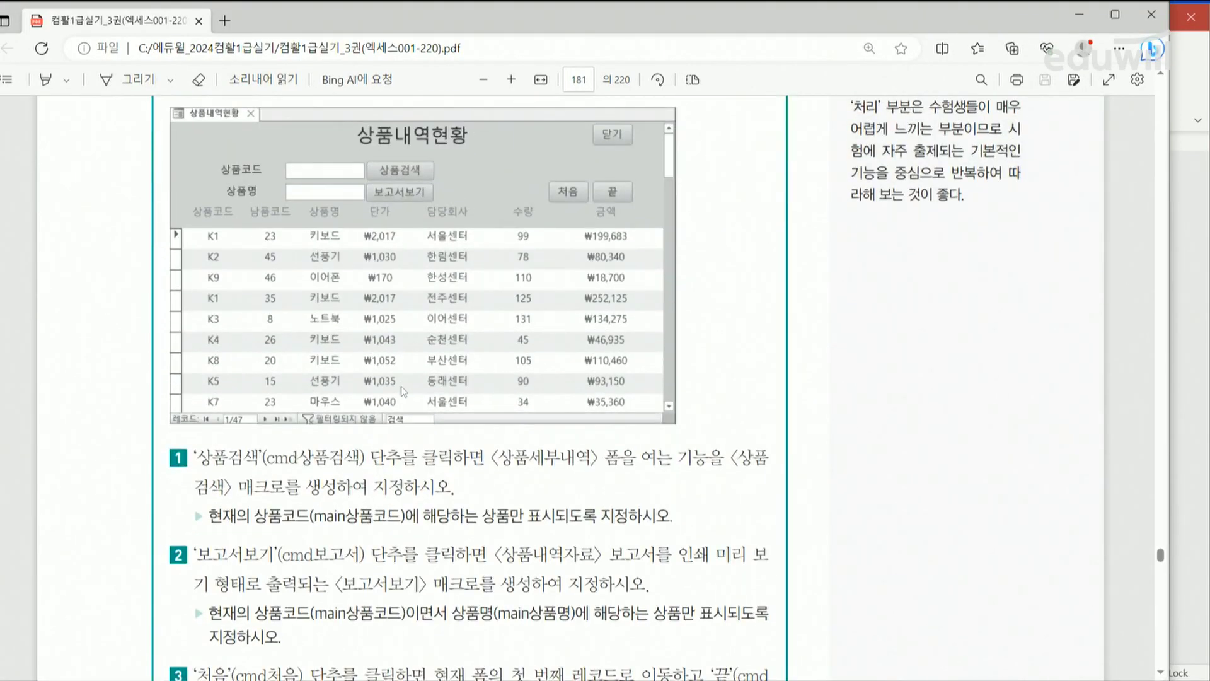
scroll(402, 383, "up", 5)
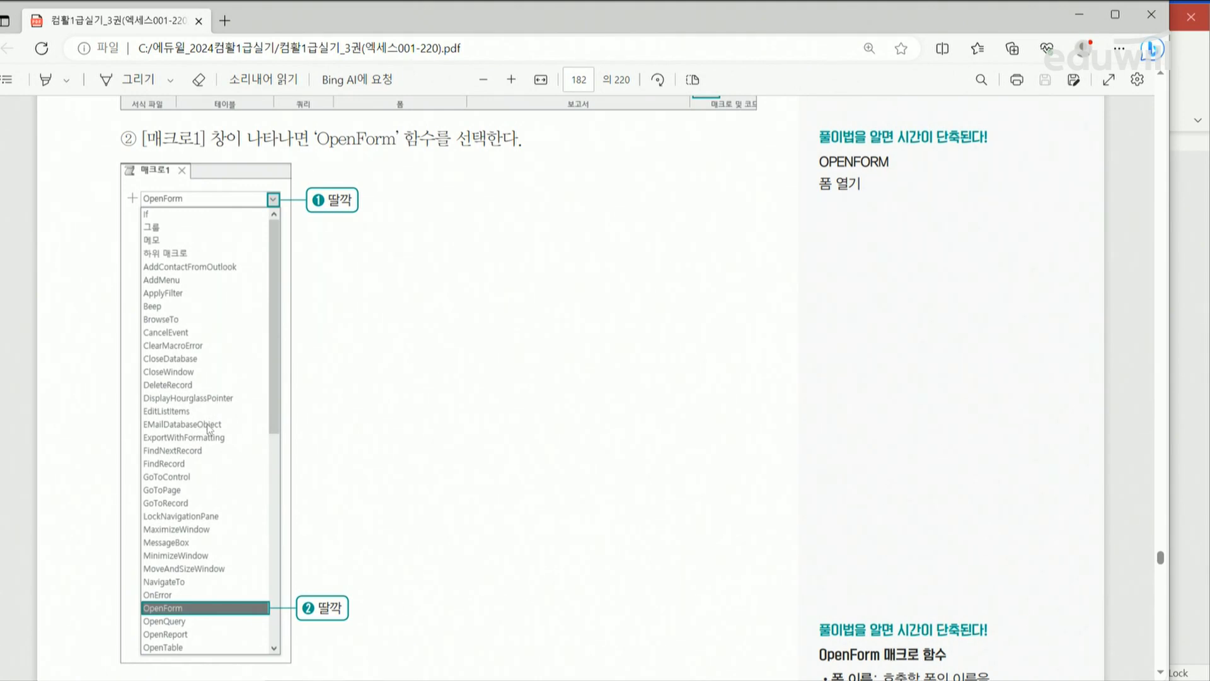
scroll(209, 428, "down", 5)
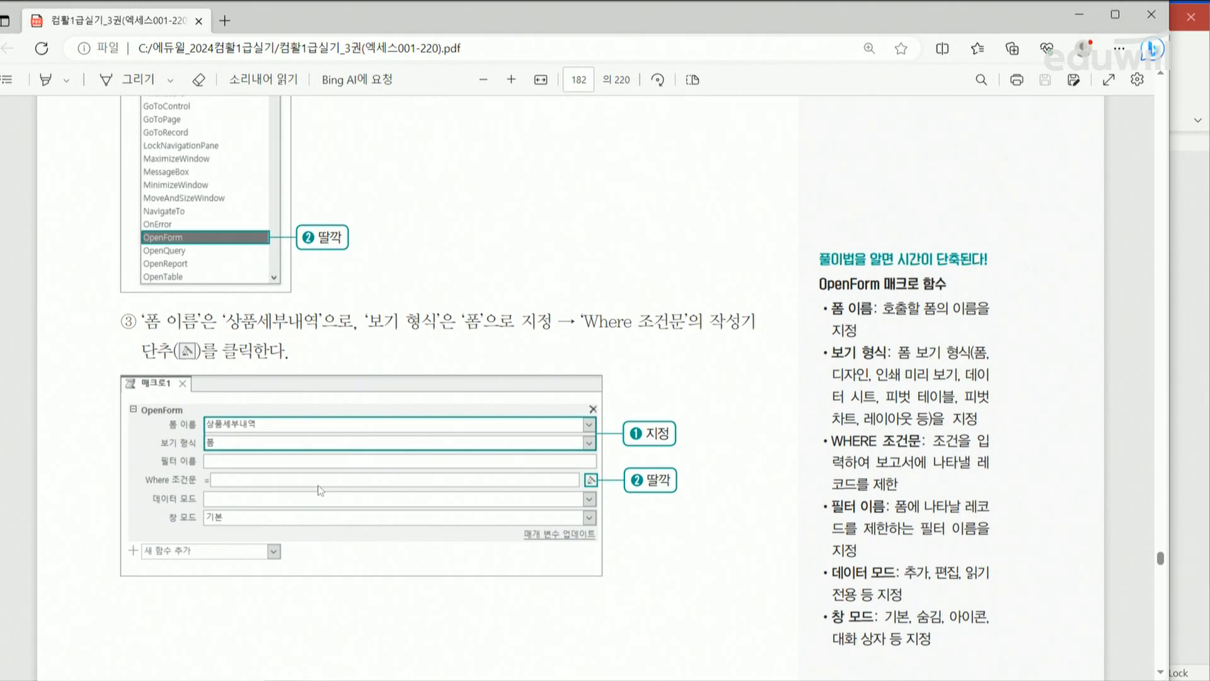